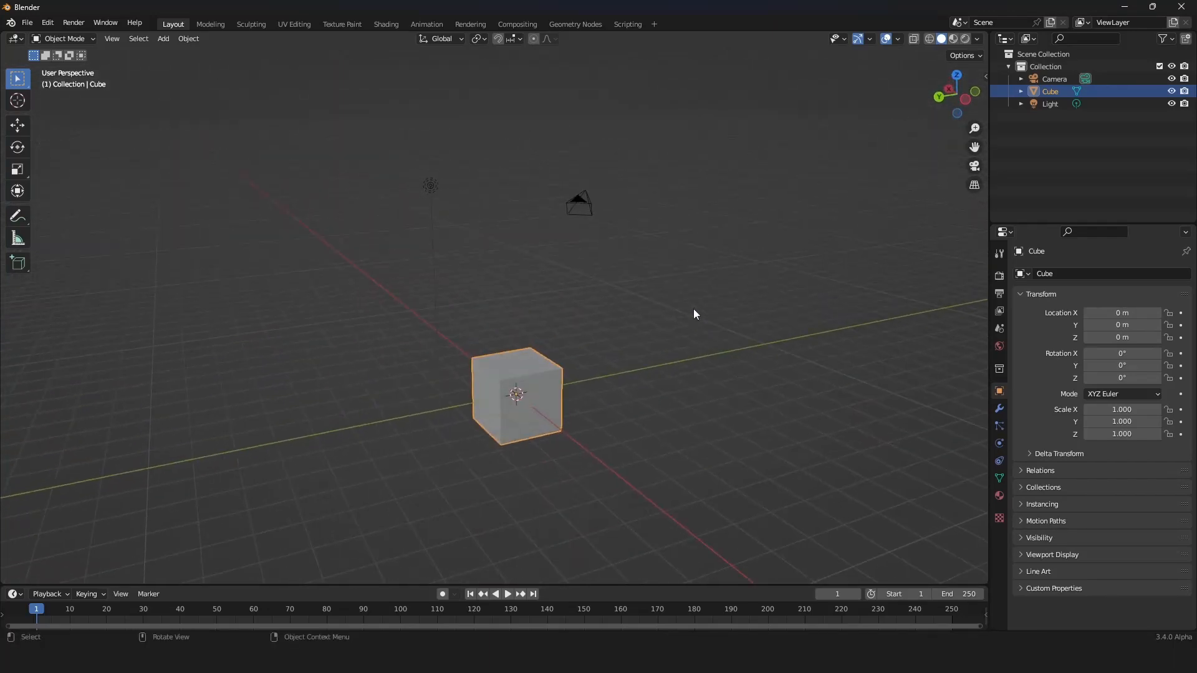
Delete all the default objects (camera, cube and light) from the scene
middle_click_drag(695, 314, 542, 356)
key("a")
key("Delete")
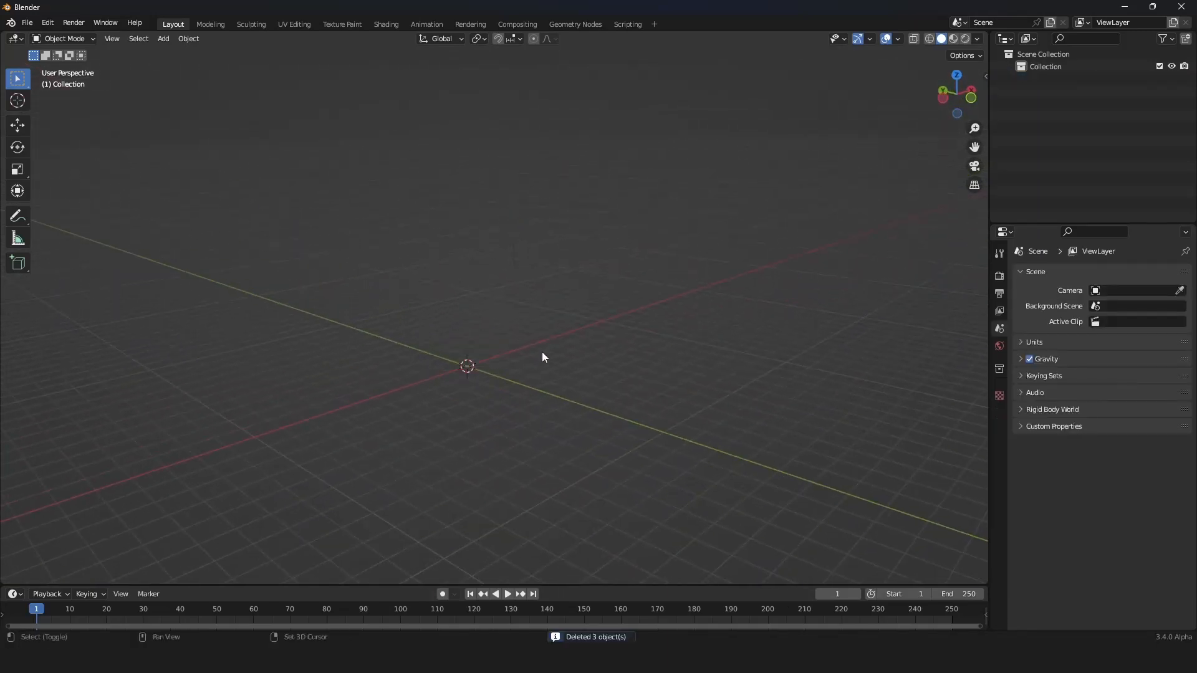
Add a plane at the origin and scale it uniformly by 12
key("shift+a")
mouse_move(542, 355)
left_click(589, 354)
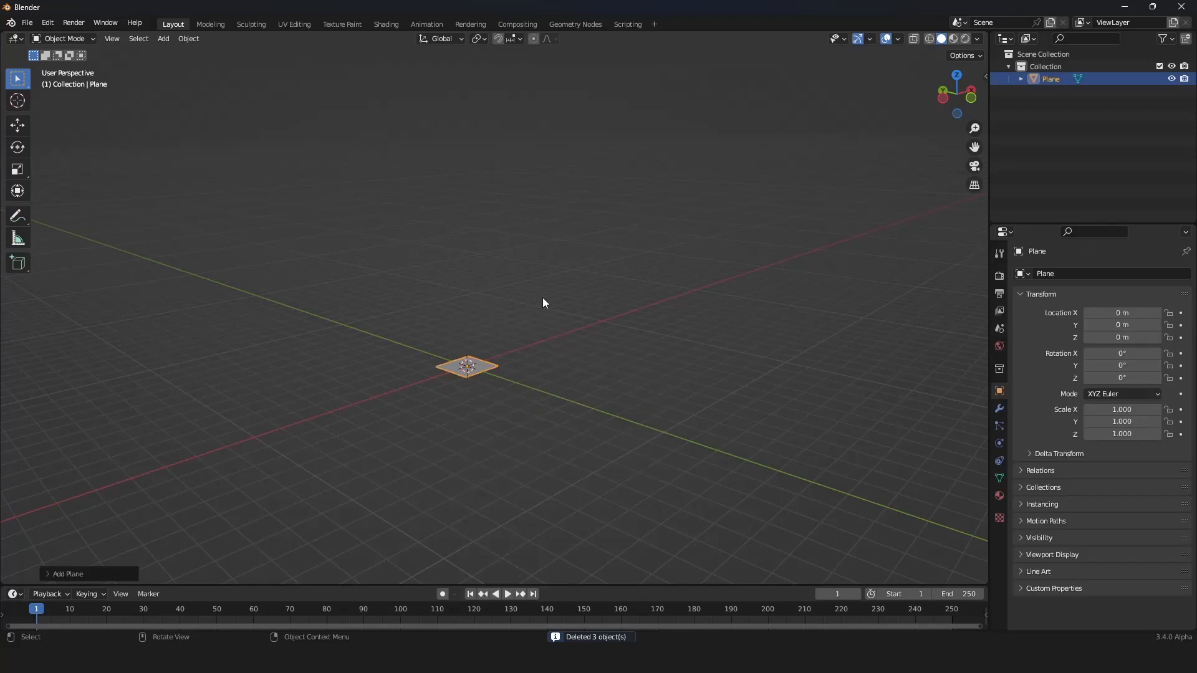
key("s")
key("1")
key("2")
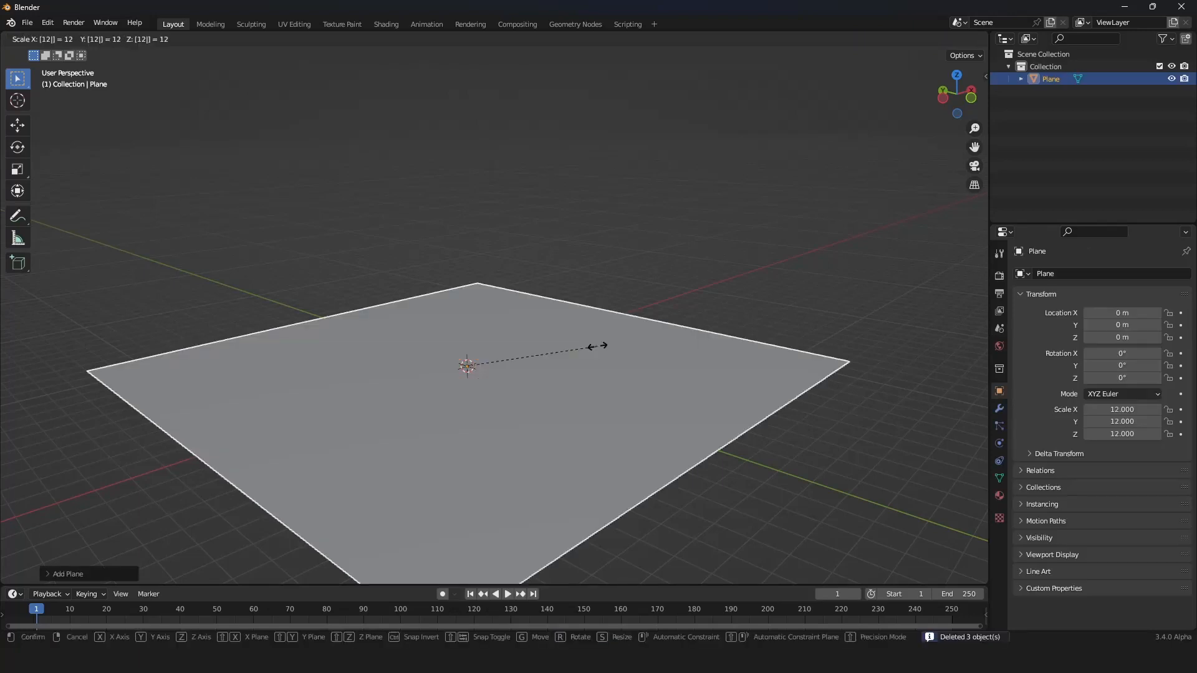
key("Return")
middle_click_drag(540, 366, 614, 331)
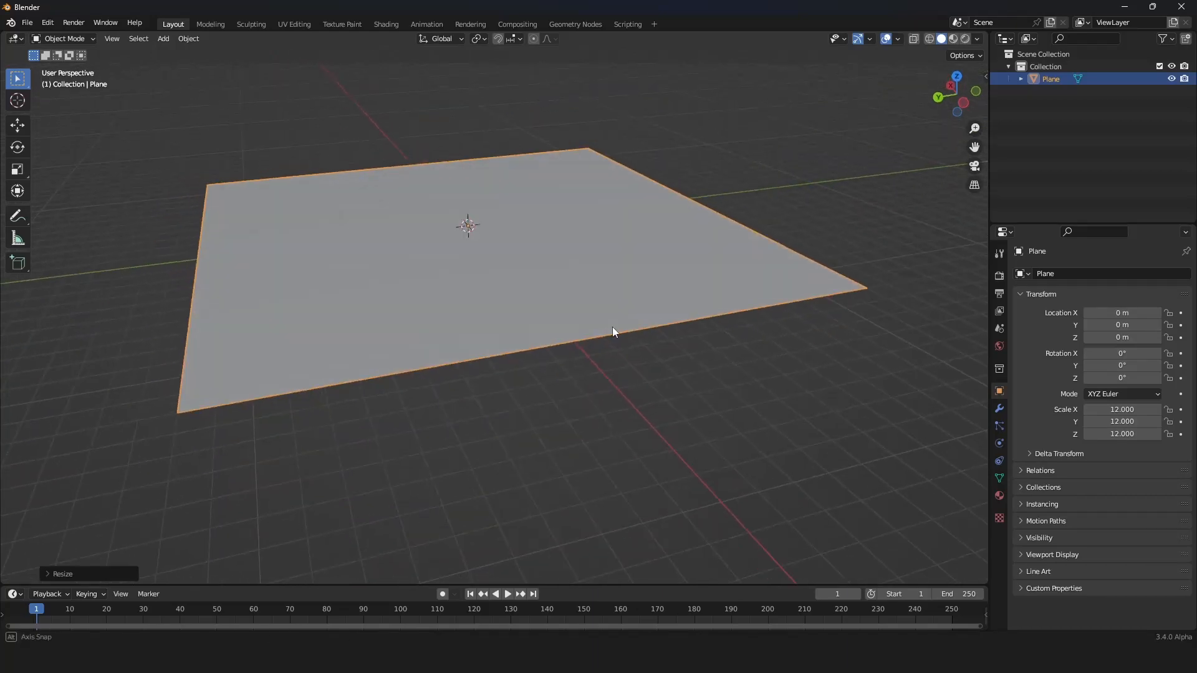
Enlarge the timeline area, turn it into a Geometry Node Editor, and dismiss the launcher notification
left_click_drag(589, 586, 588, 288)
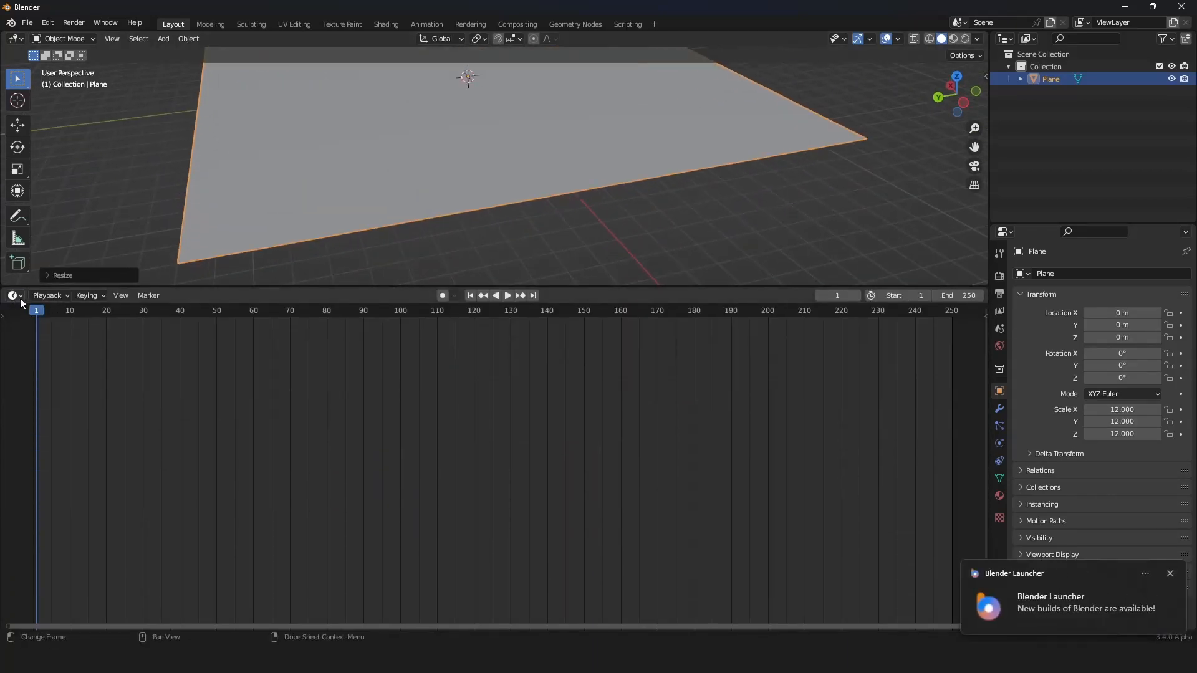
left_click(16, 300)
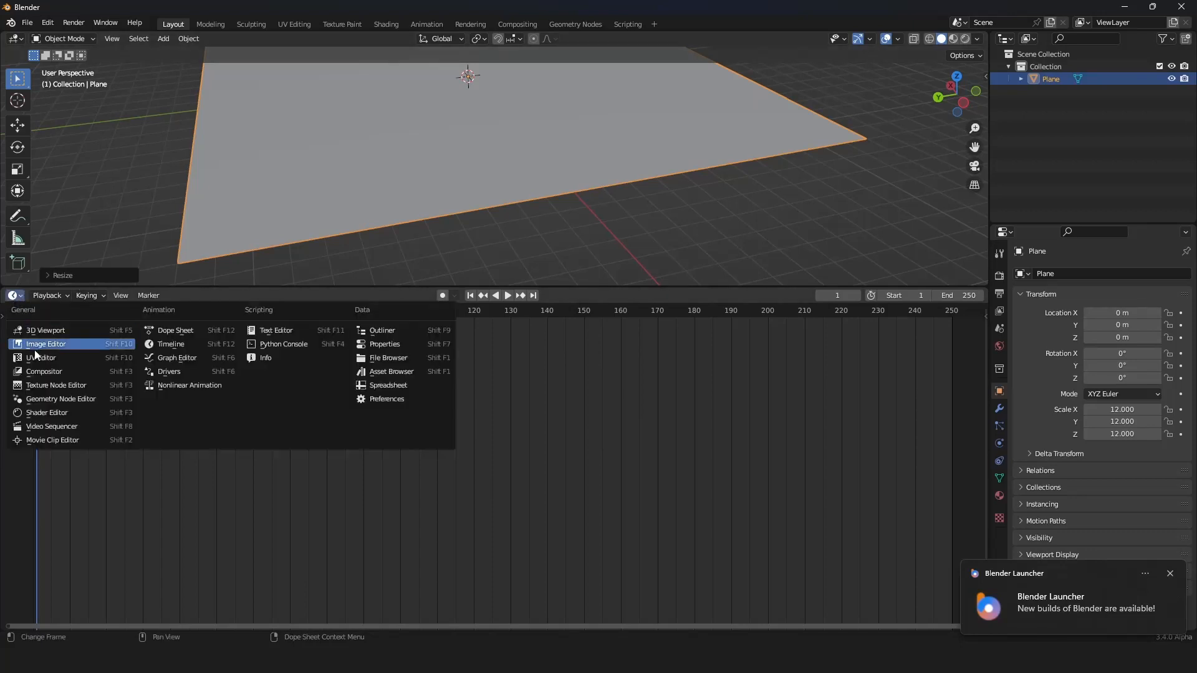
left_click(55, 402)
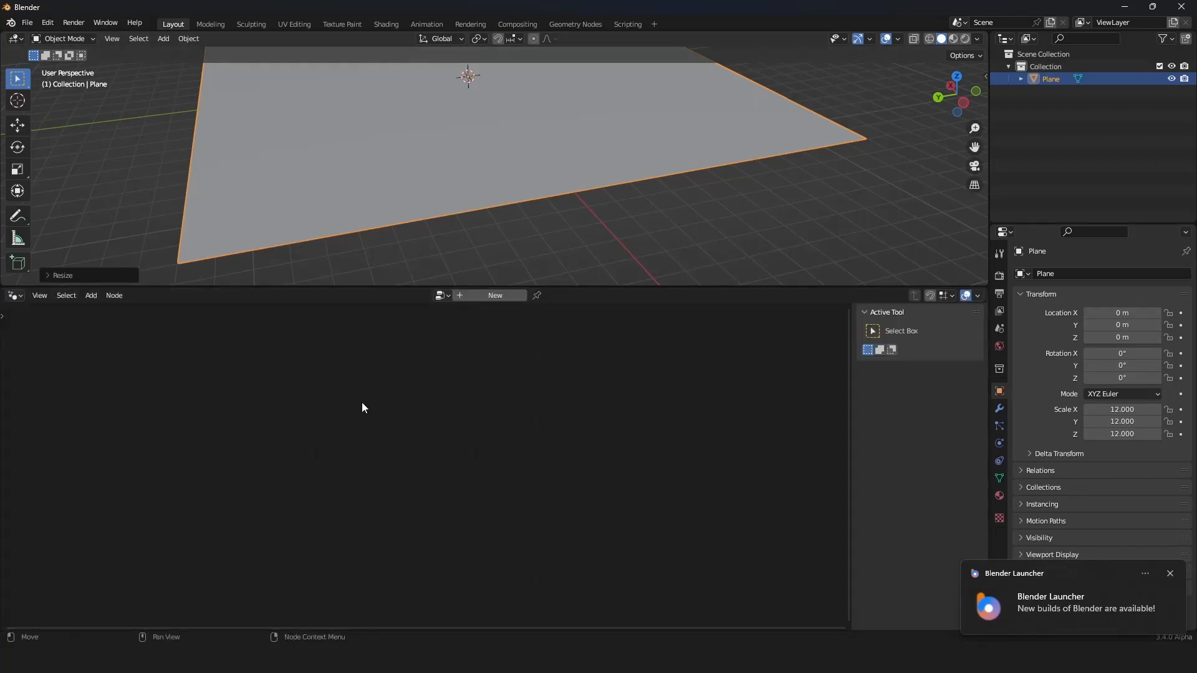
left_click(1170, 574)
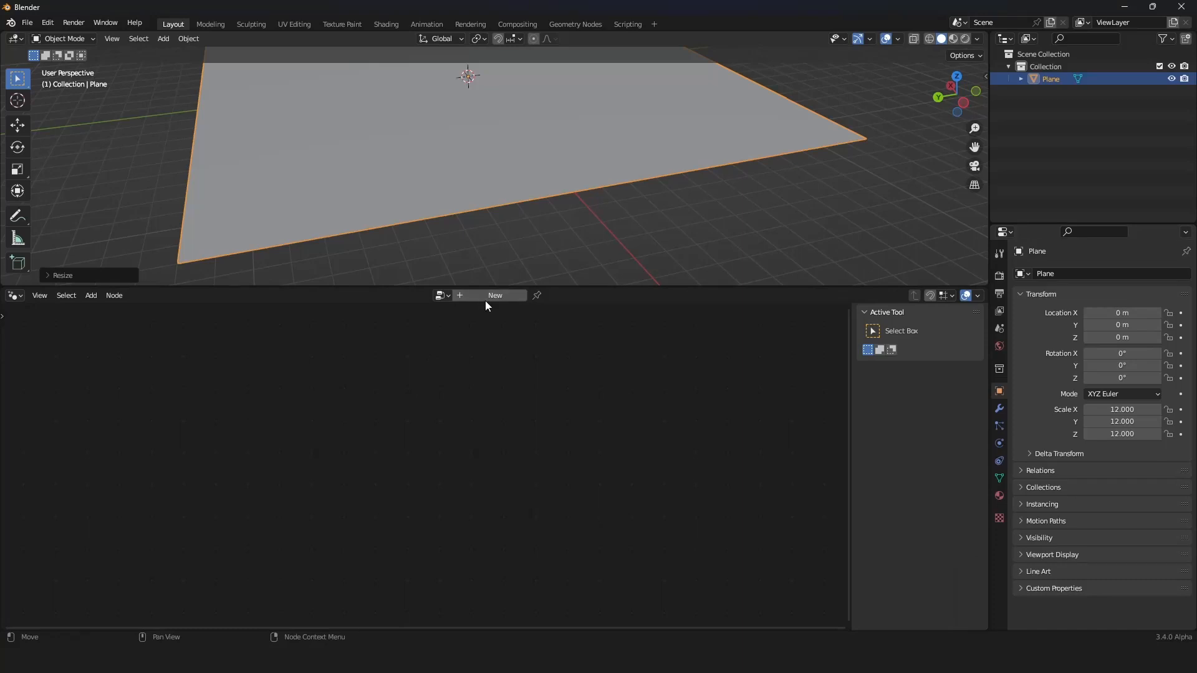
Create a new geometry node tree for the plane and hide the node editor's sidebar
left_click(490, 296)
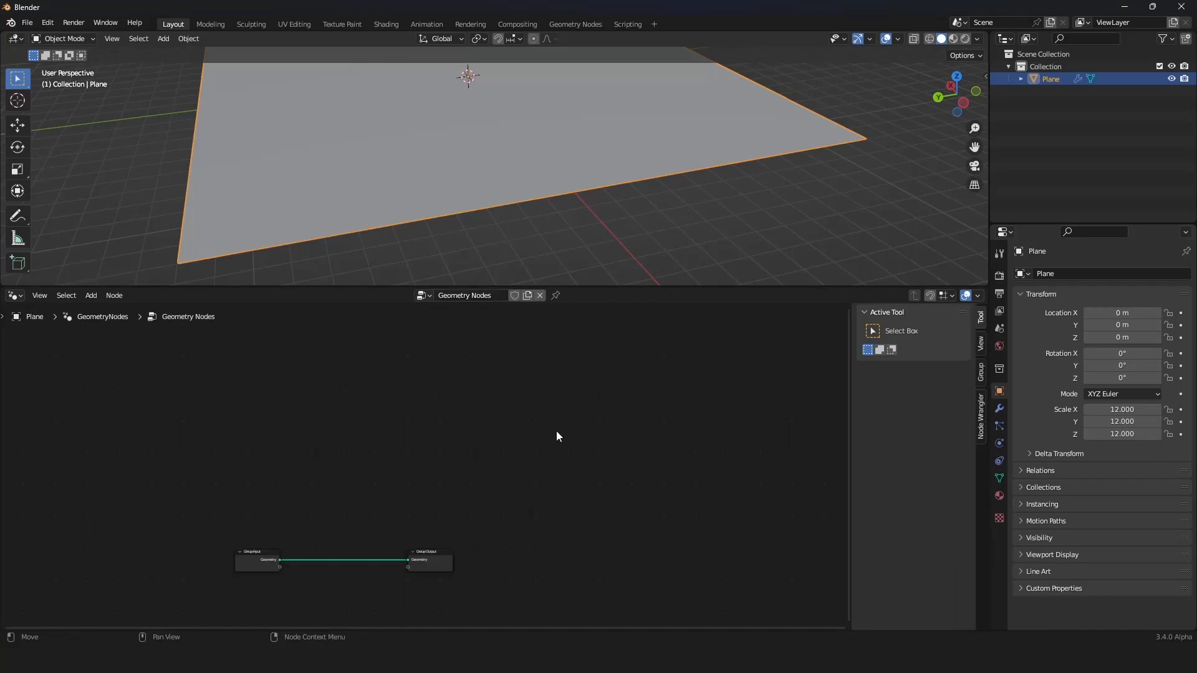
key("n")
key("Home")
scroll(600, 485, "down", 4)
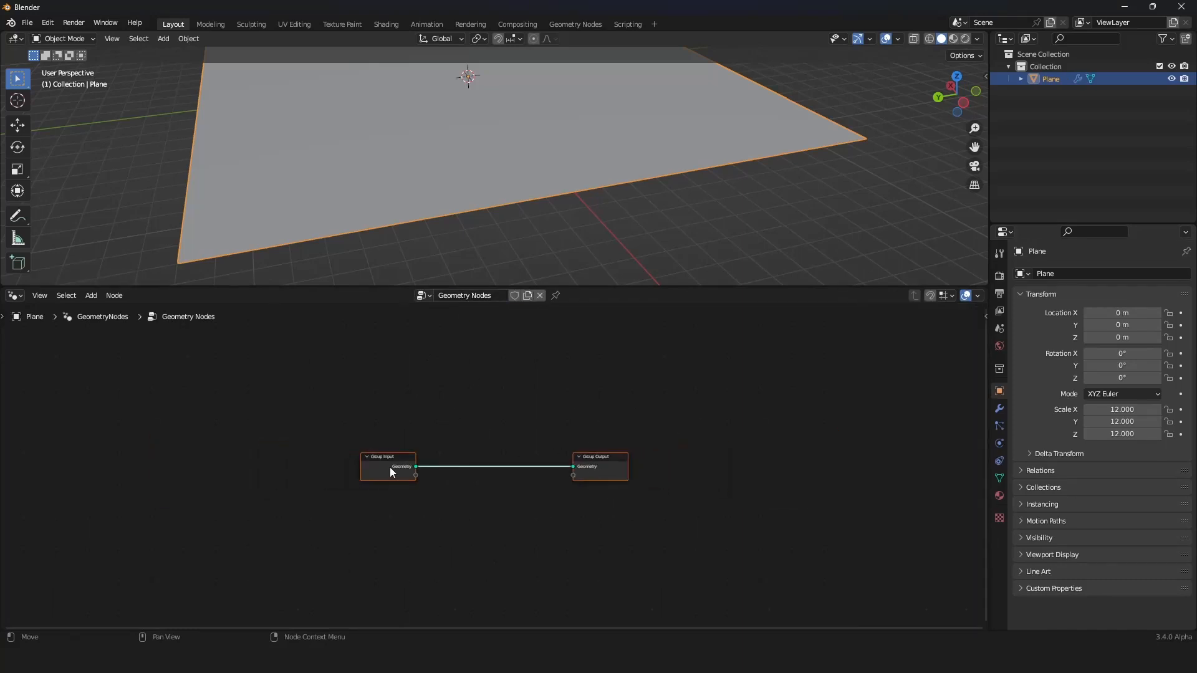
Spread the Group Input and Group Output nodes far apart to make room for nodes between them
left_click_drag(390, 466, 122, 467)
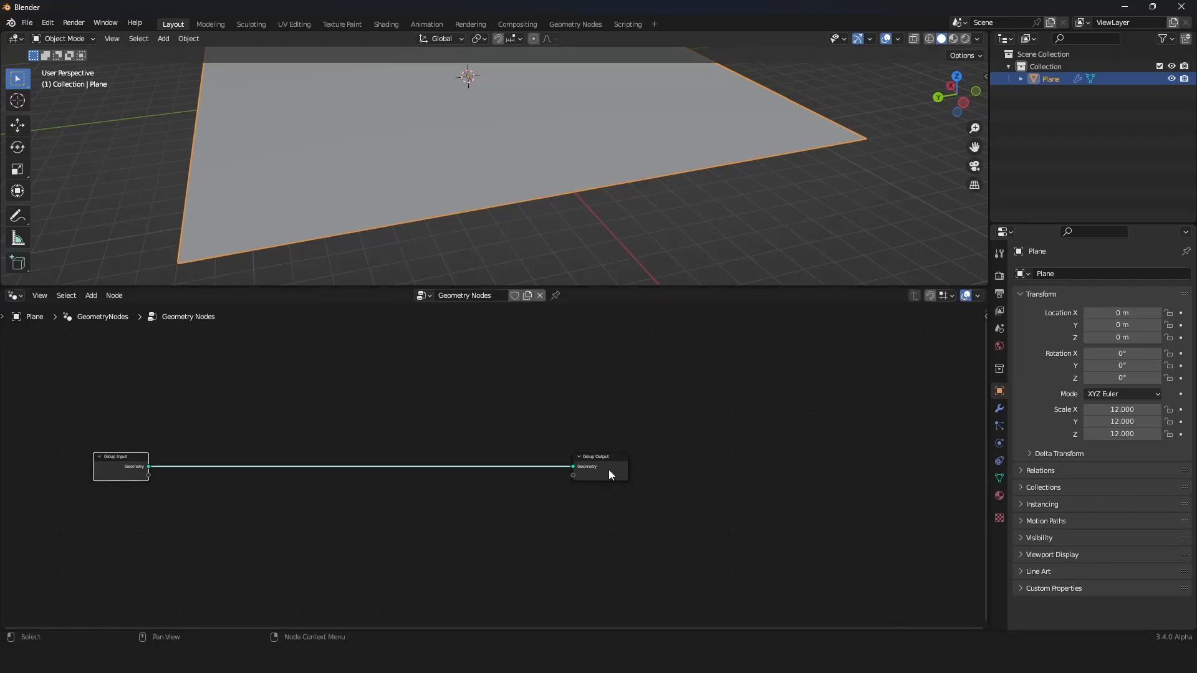
left_click_drag(609, 470, 837, 470)
scroll(489, 163, "down", 3)
middle_click_drag(489, 163, 554, 195, "shift")
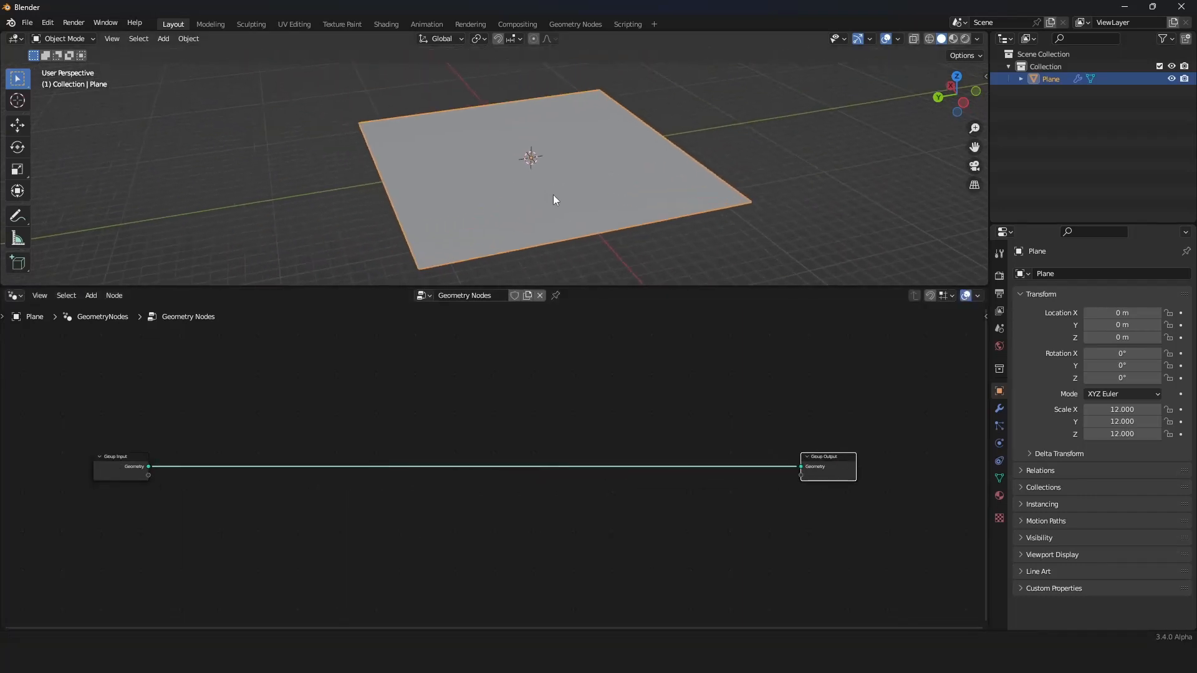
scroll(552, 198, "up", 4)
scroll(502, 461, "up", 1)
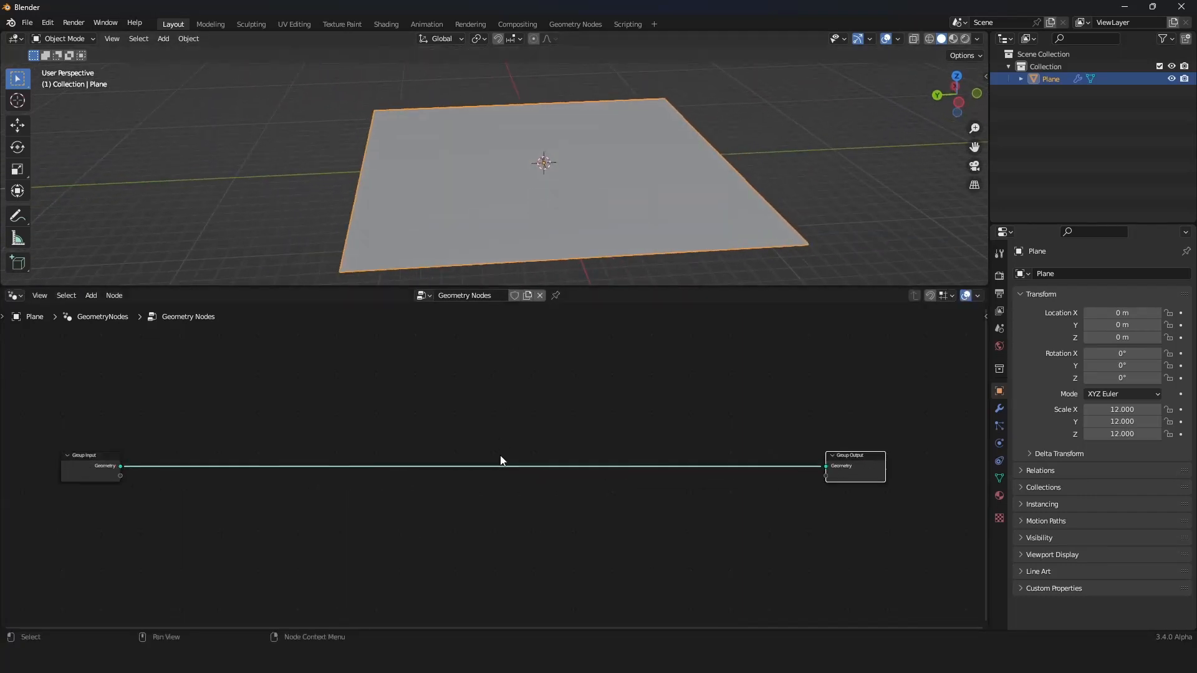
scroll(502, 462, "up", 4)
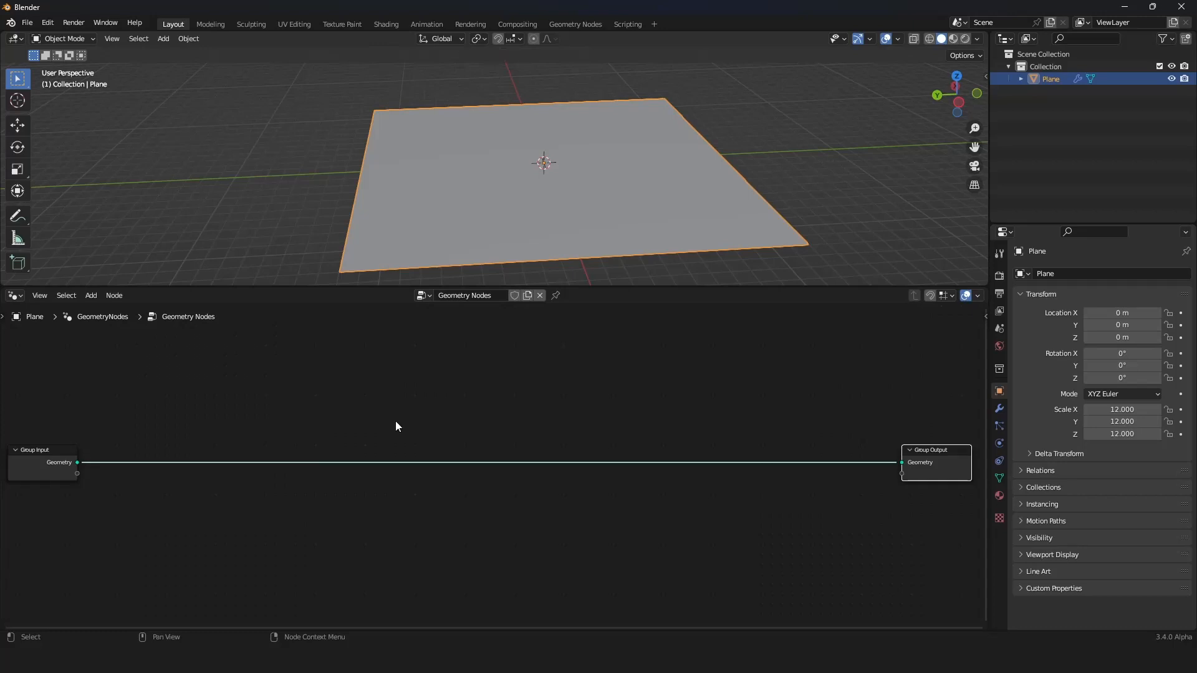
Add a Set Position node and insert it on the link between Group Input and Group Output
key("shift+a")
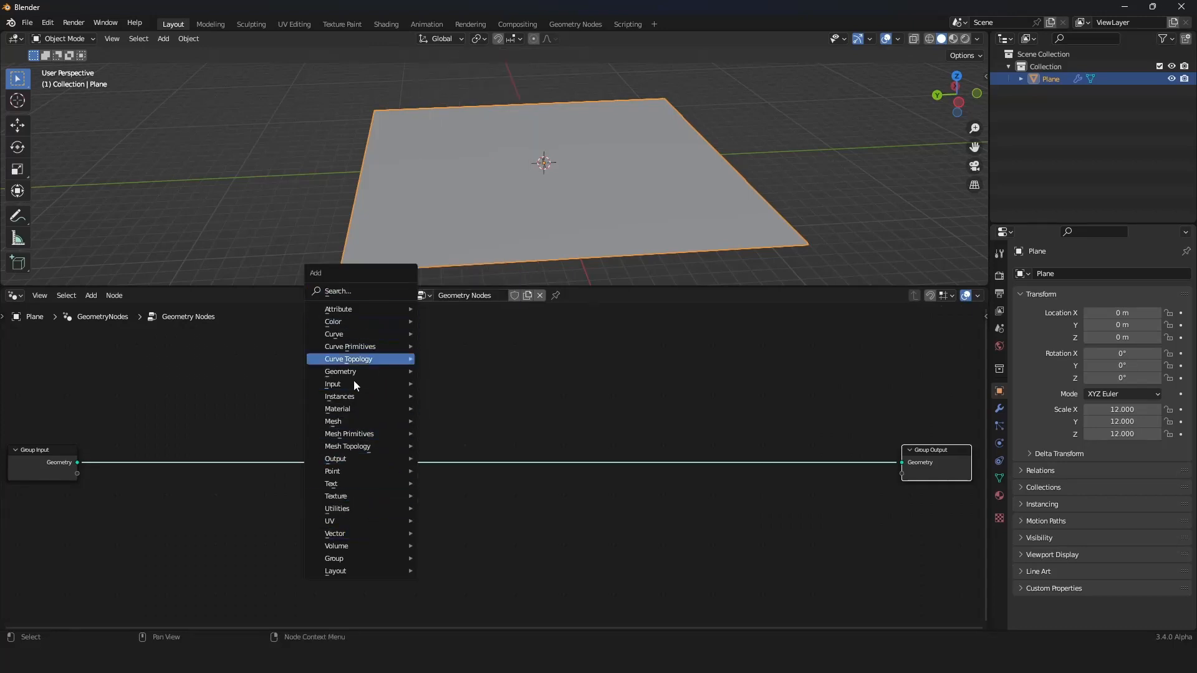
mouse_move(330, 372)
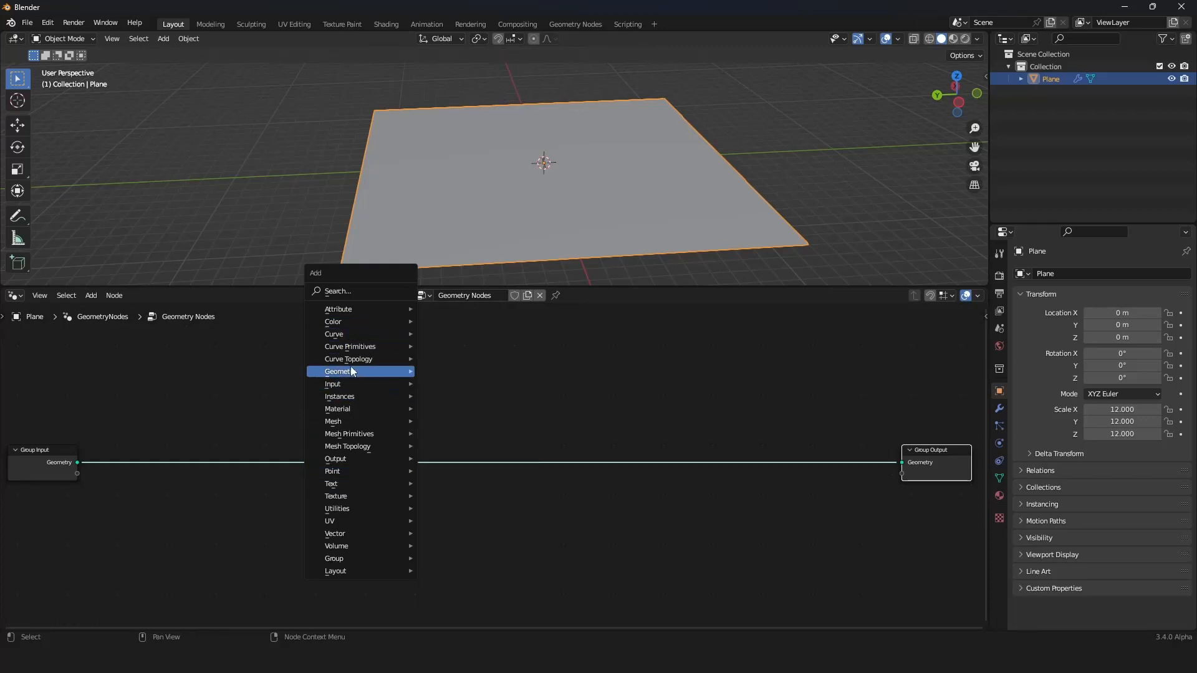
left_click(461, 564)
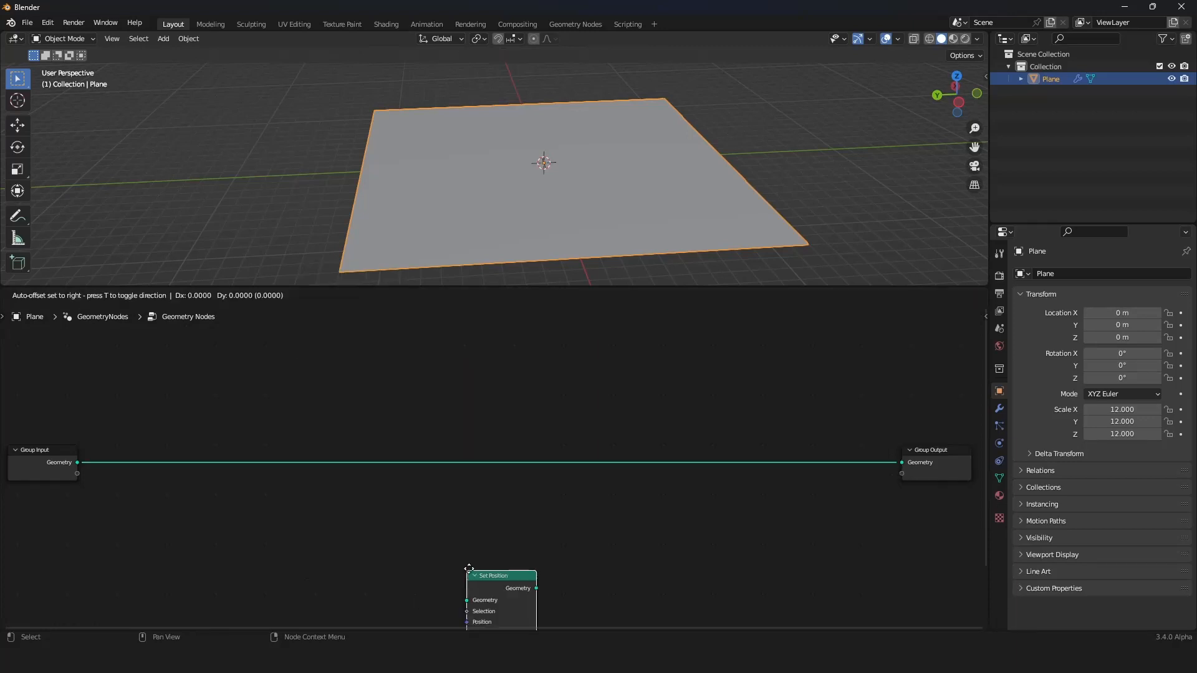
left_click(484, 419)
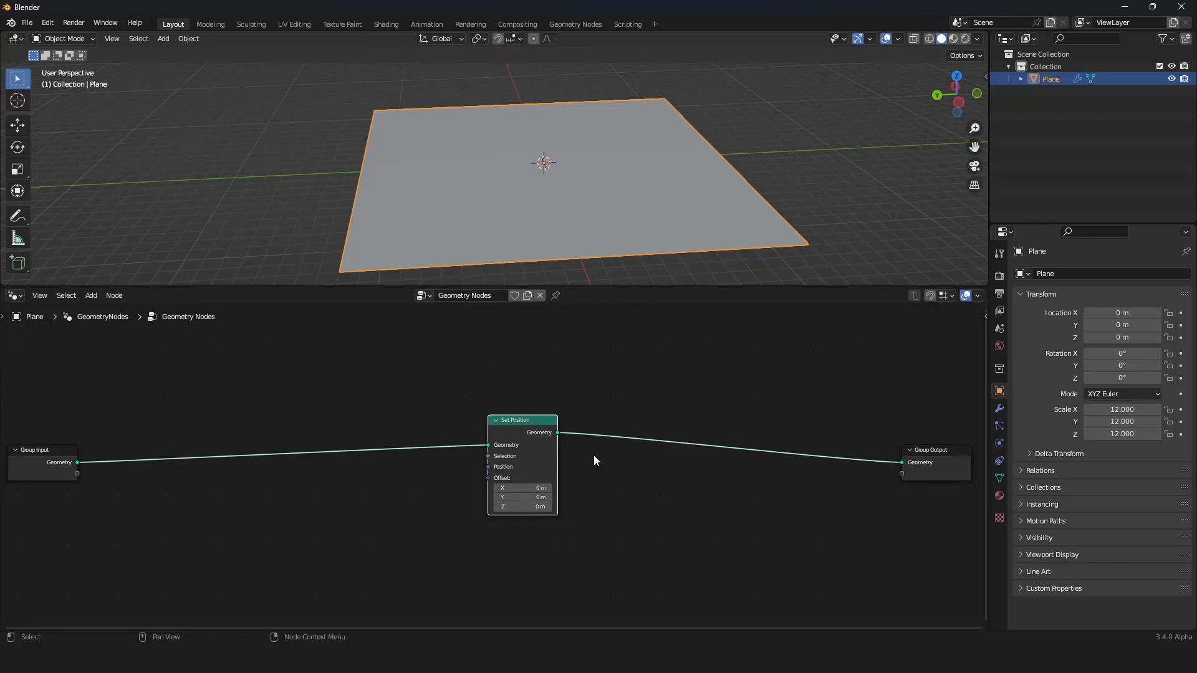
scroll(592, 450, "up", 3)
scroll(593, 450, "down", 5)
mouse_move(502, 492)
left_mouse_down()
mouse_move(577, 492)
mouse_move(480, 500)
left_mouse_up()
right_click(502, 492)
right_click(513, 500)
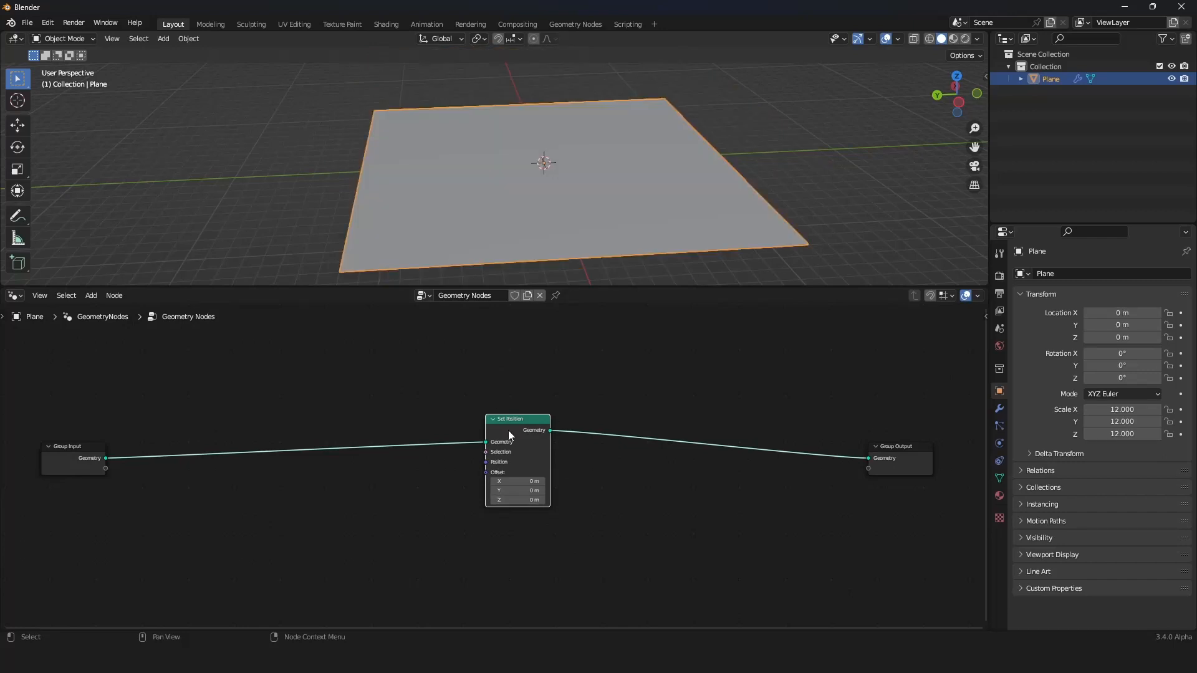
scroll(508, 431, "down", 1)
middle_click_drag(508, 431, 533, 426)
scroll(533, 426, "up", 3)
scroll(533, 426, "down", 2)
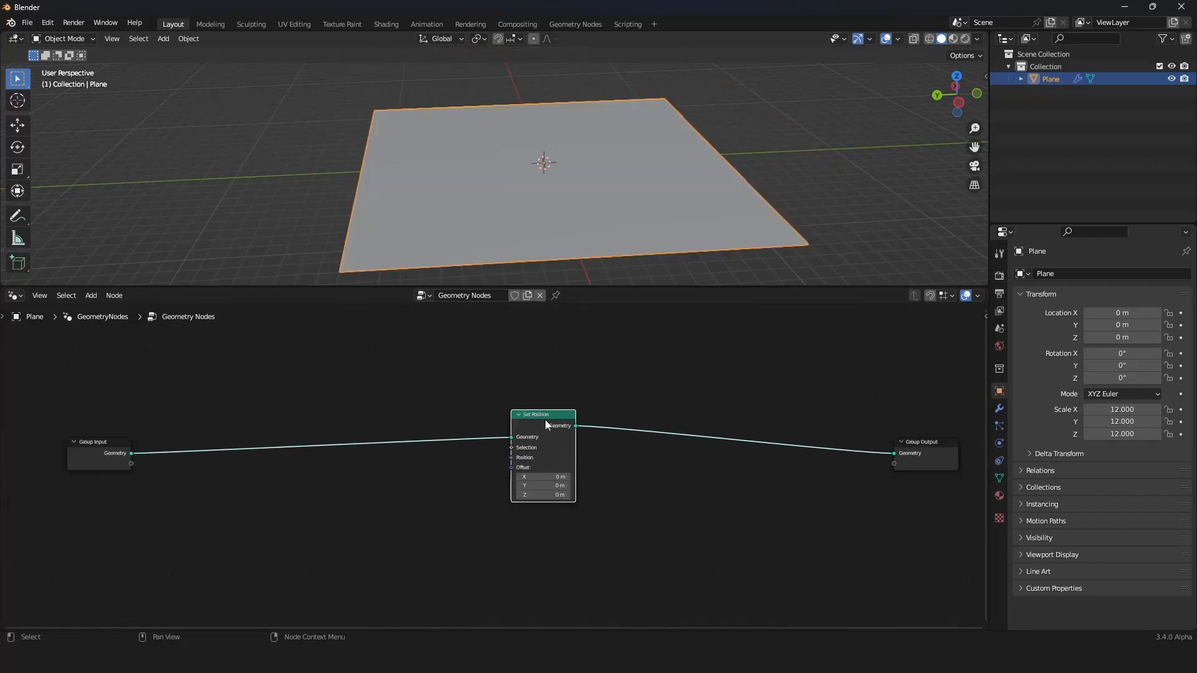
left_click_drag(543, 418, 518, 442)
right_click(516, 438)
scroll(563, 179, "down", 2)
middle_click_drag(562, 180, 589, 179)
scroll(566, 170, "up", 2)
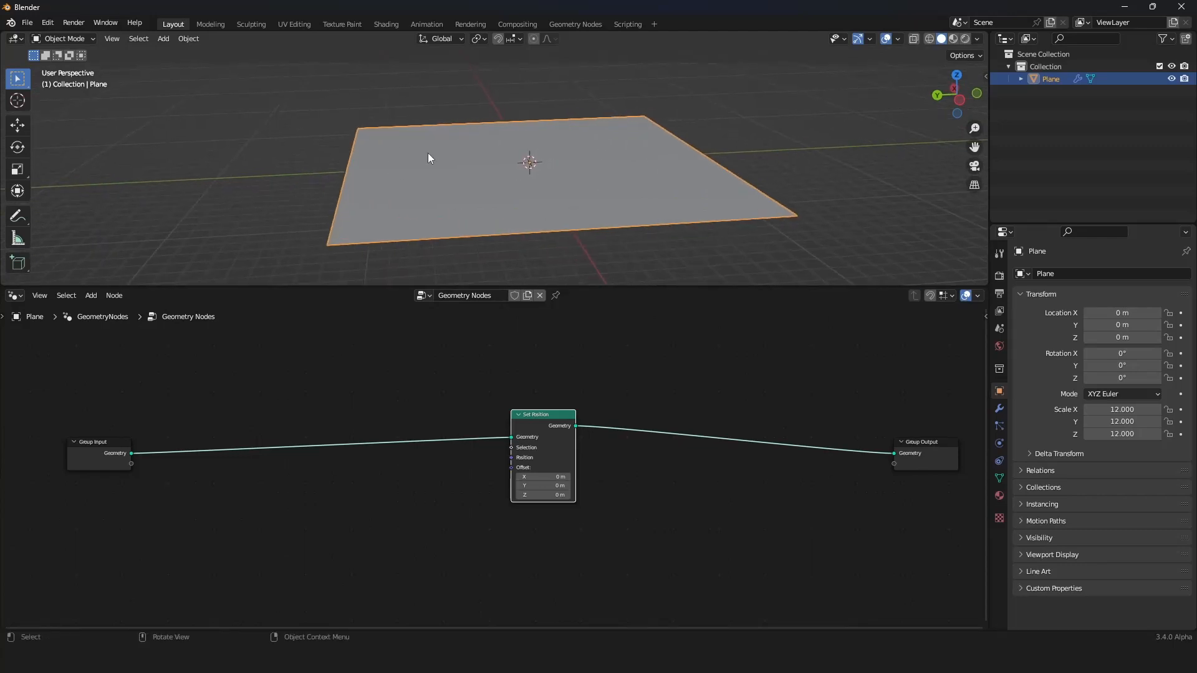
scroll(580, 544, "down", 2)
middle_click_drag(561, 532, 577, 506)
scroll(578, 506, "up", 5)
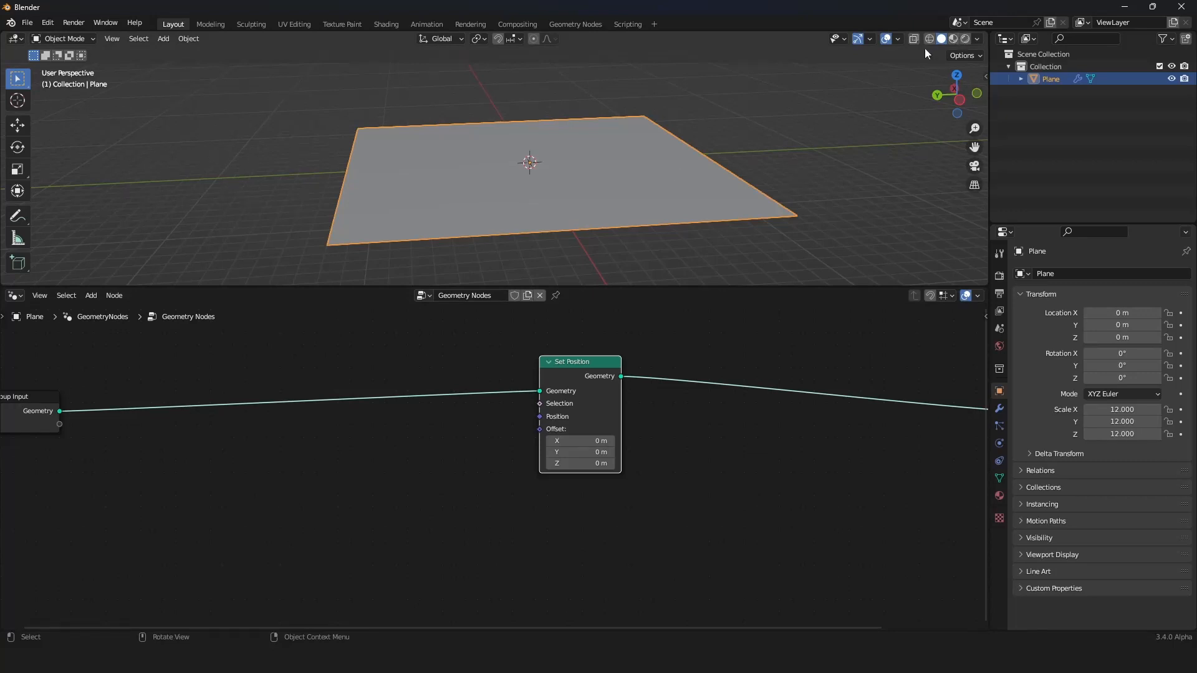
Examine the plane's geometry in wireframe display, and return the viewport to solid shading
key("shift+z")
middle_click_drag(582, 149, 493, 88)
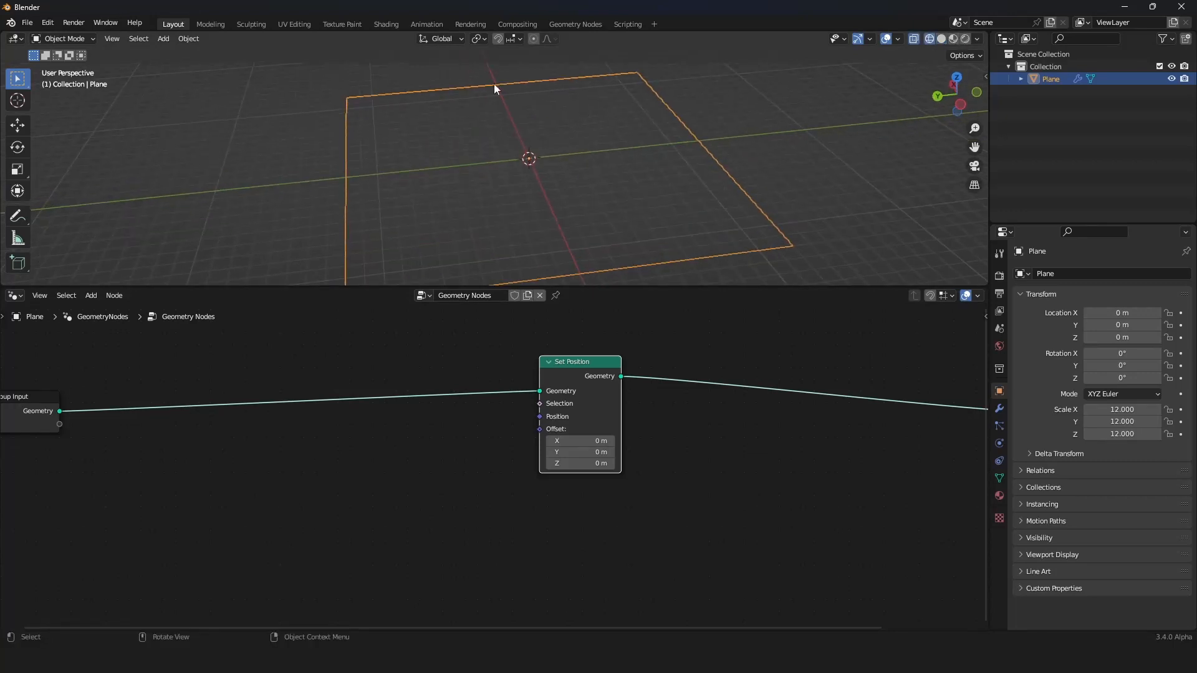
left_click(940, 40)
middle_click_drag(543, 207, 526, 199)
scroll(417, 418, "down", 1)
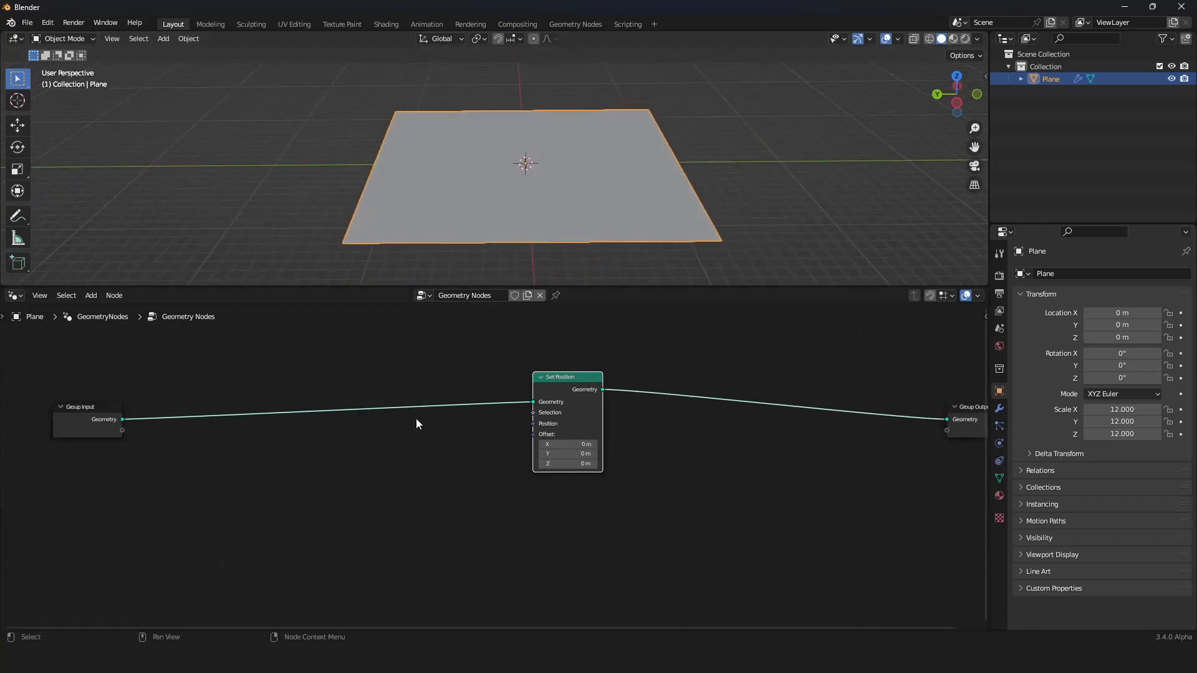
Insert a Subdivide Mesh node between Group Input and Set Position and set its level to 6
scroll(431, 421, "up", 2)
key("shift+a")
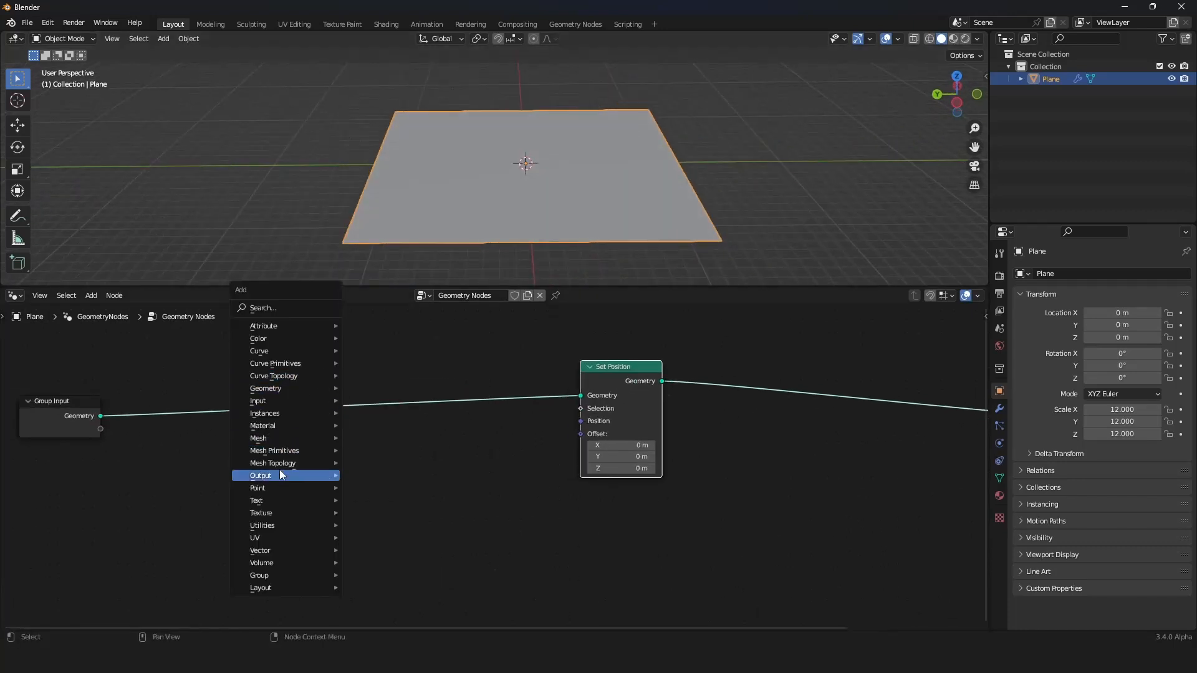
mouse_move(264, 444)
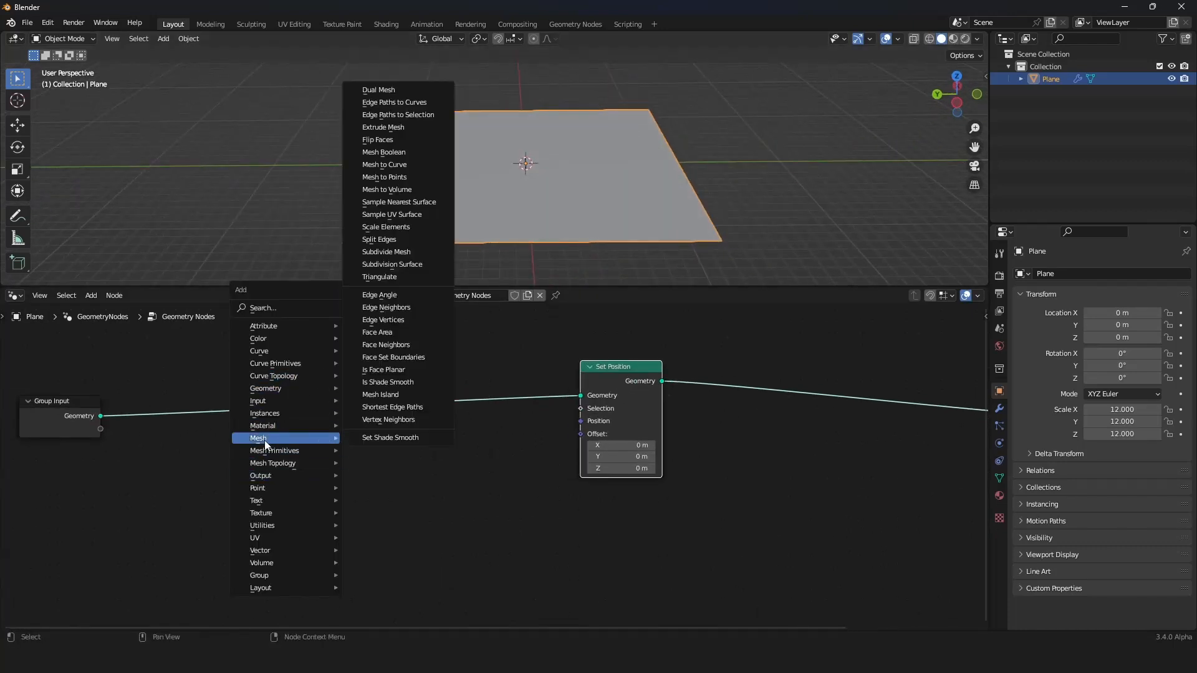
left_click(391, 256)
left_click(266, 374)
left_click(341, 429)
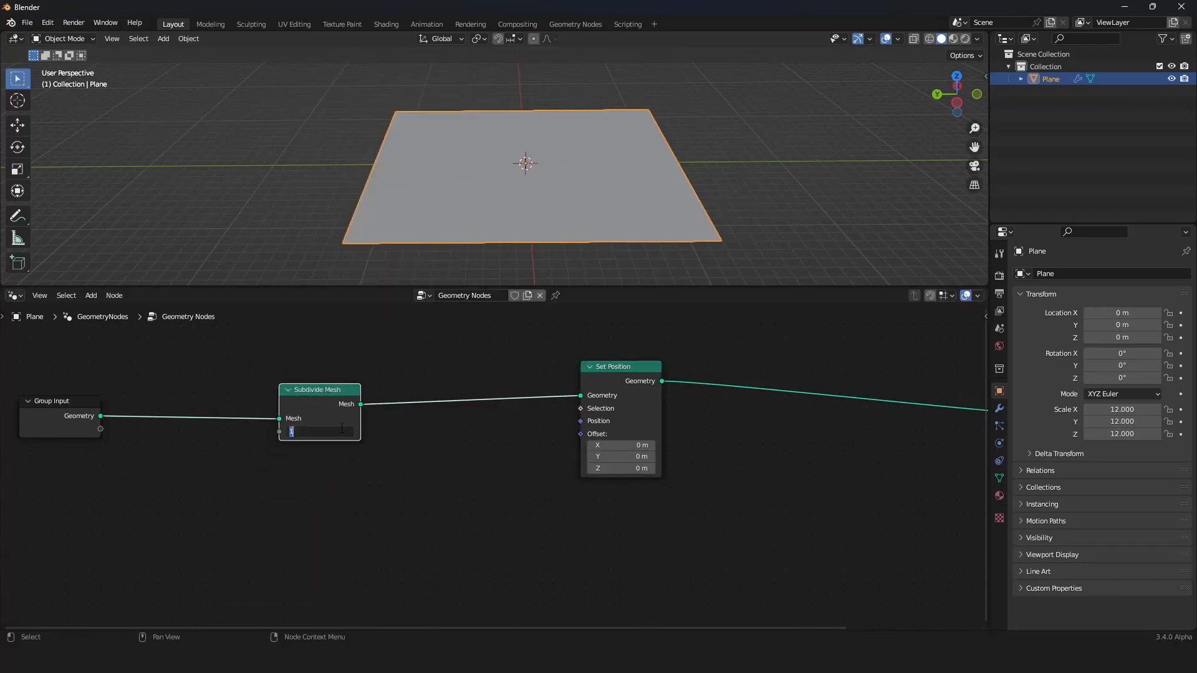
type("6")
key("Return")
Add a Voronoi Texture node below Group Input and connect its Position output to the Set Position node's Offset
scroll(463, 481, "down", 5)
scroll(463, 481, "up", 3)
scroll(600, 428, "up", 2)
middle_click_drag(561, 237, 507, 169)
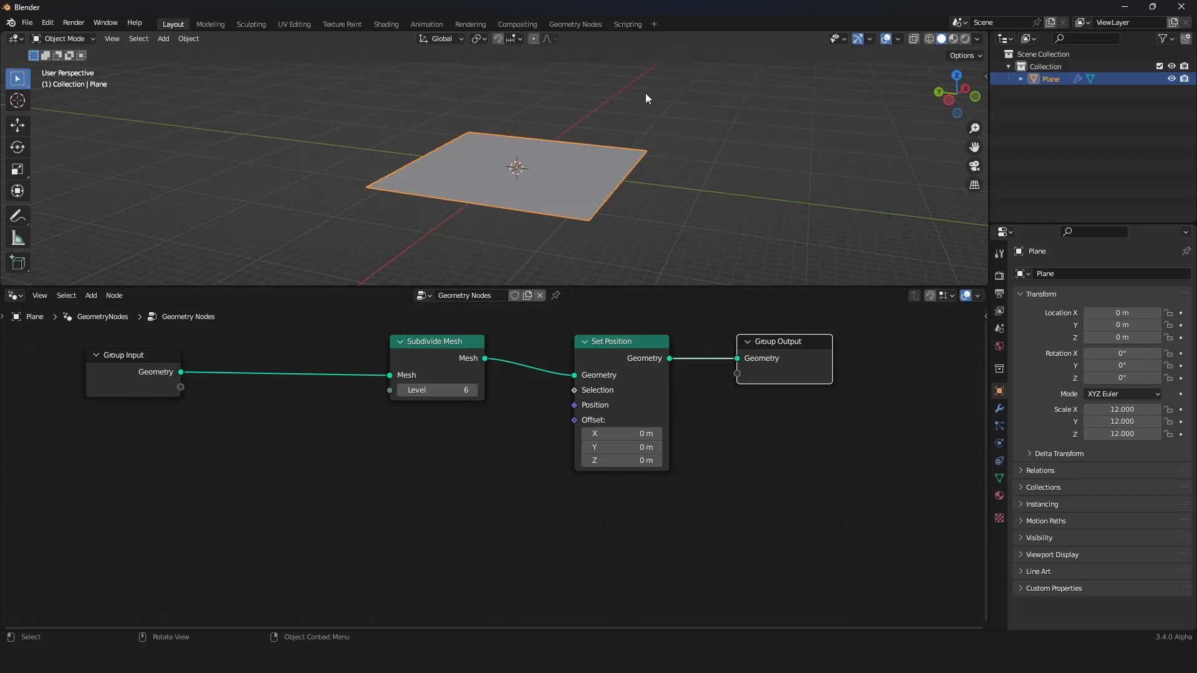
middle_click_drag(645, 92, 634, 219)
middle_click_drag(524, 420, 555, 428)
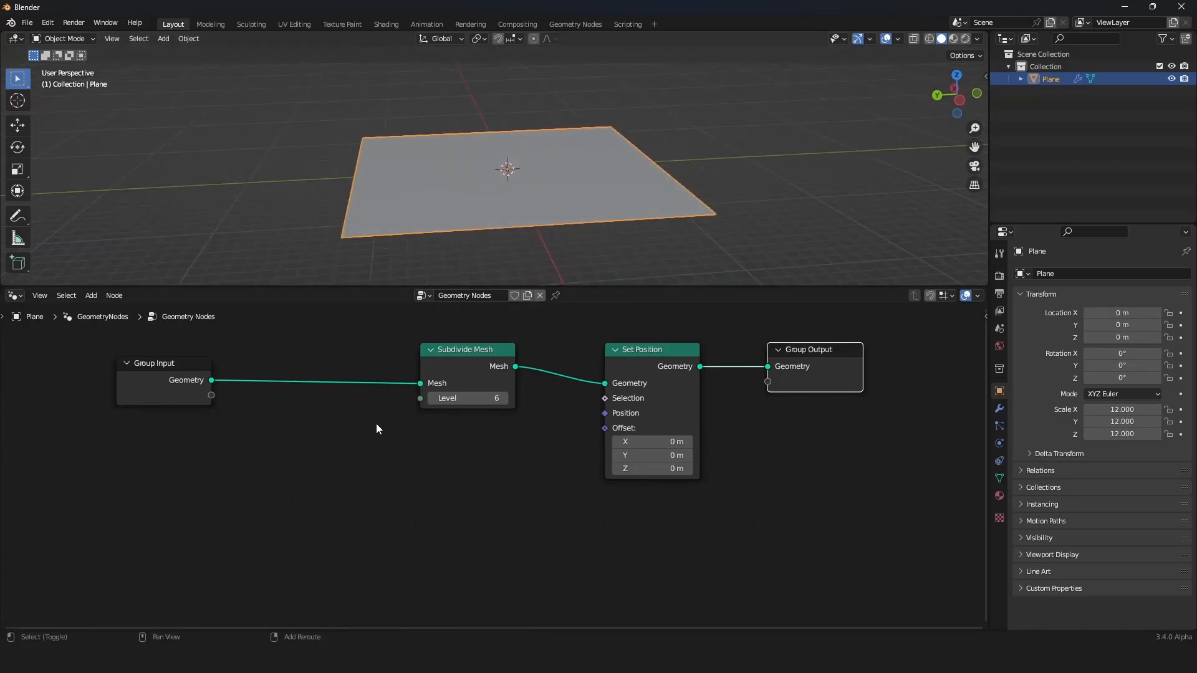
key("shift+a")
mouse_move(338, 500)
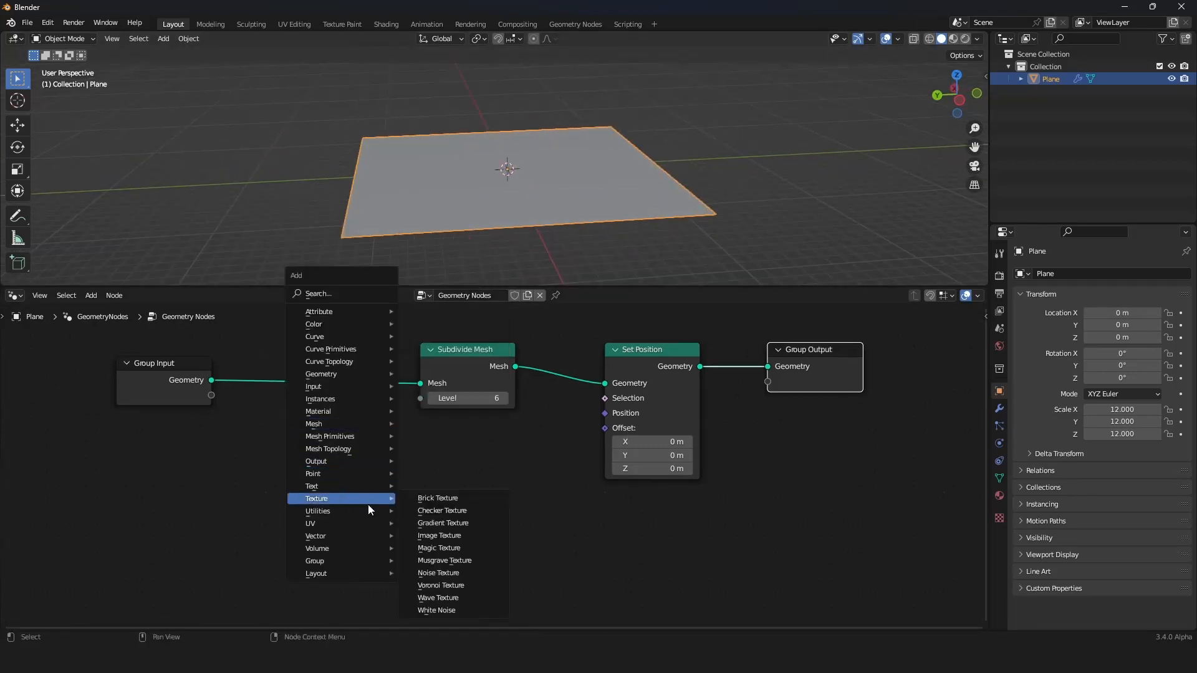
left_click(458, 584)
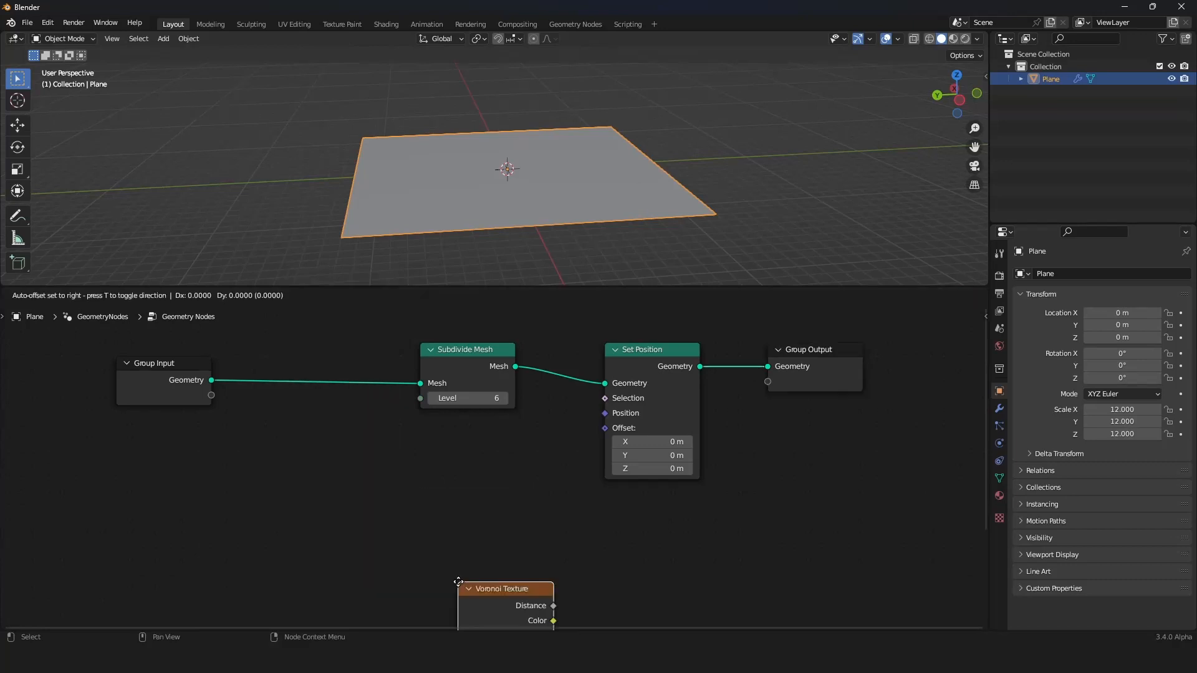
left_click(252, 424)
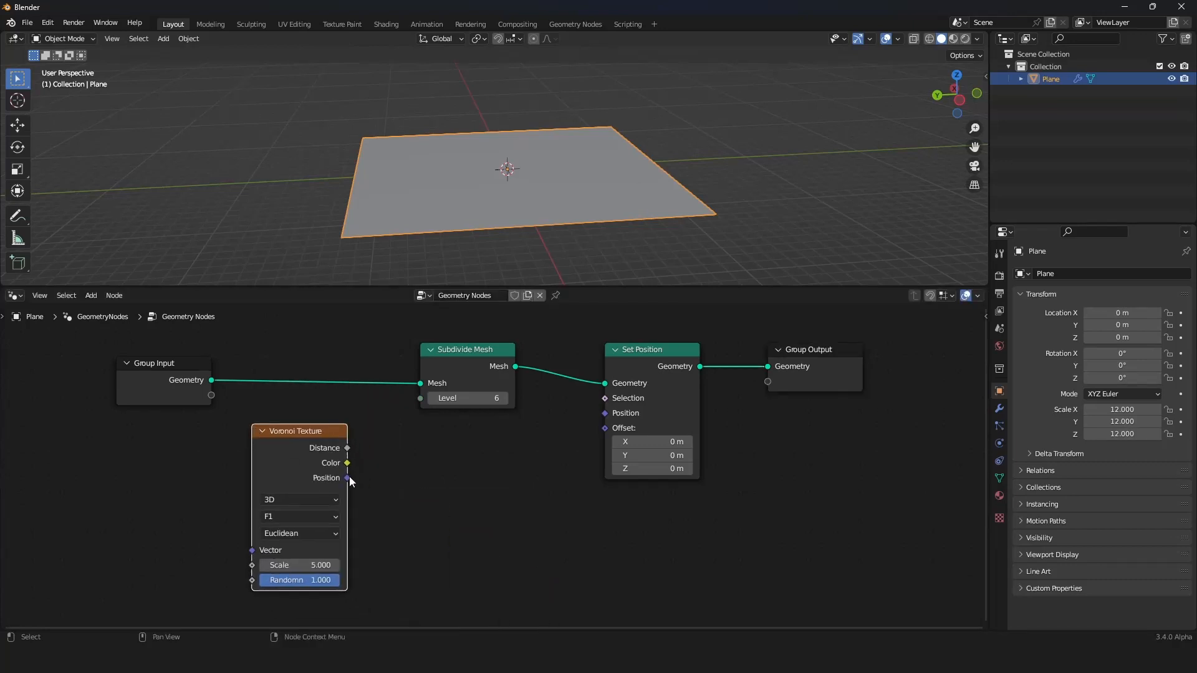
left_click_drag(349, 478, 621, 433)
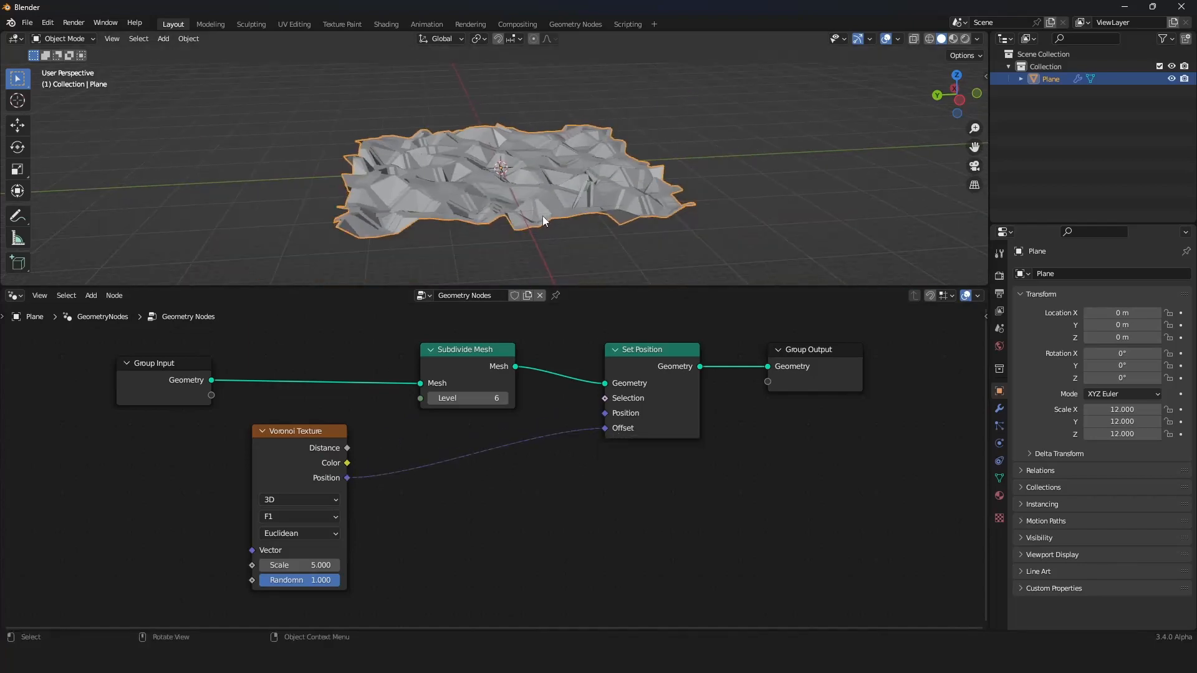
Set the Voronoi Texture's distance metric to Minkowski and move the node farther away from Set Position
middle_click_drag(542, 216, 507, 184)
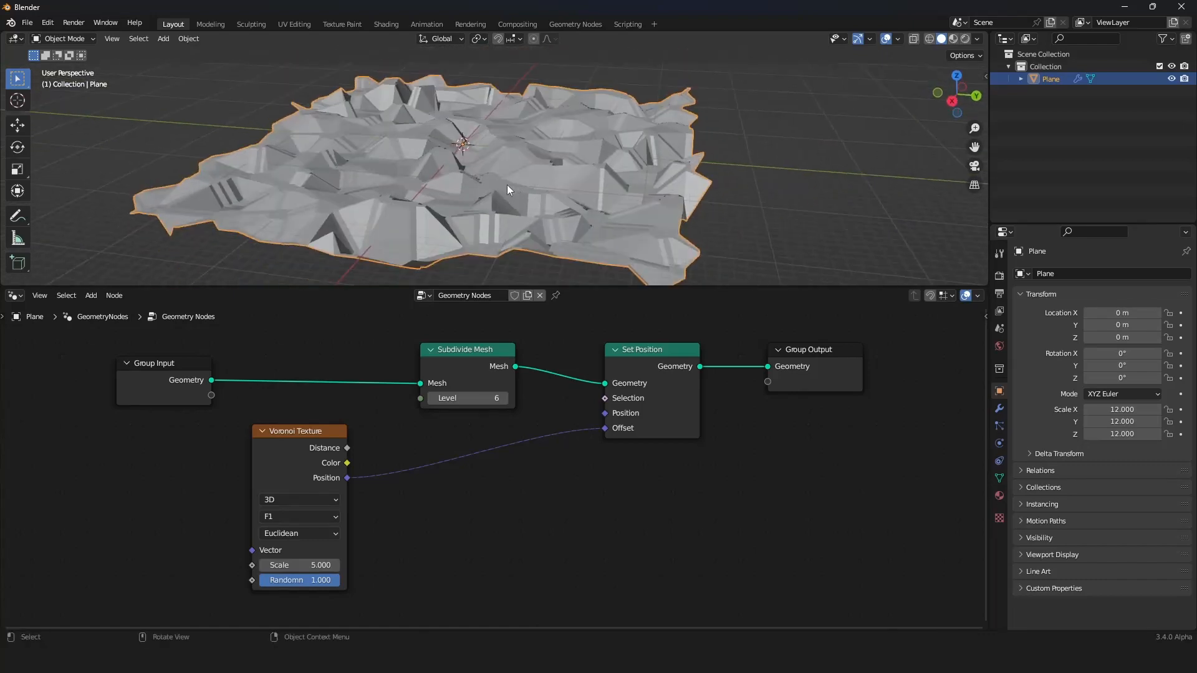
left_click(290, 535)
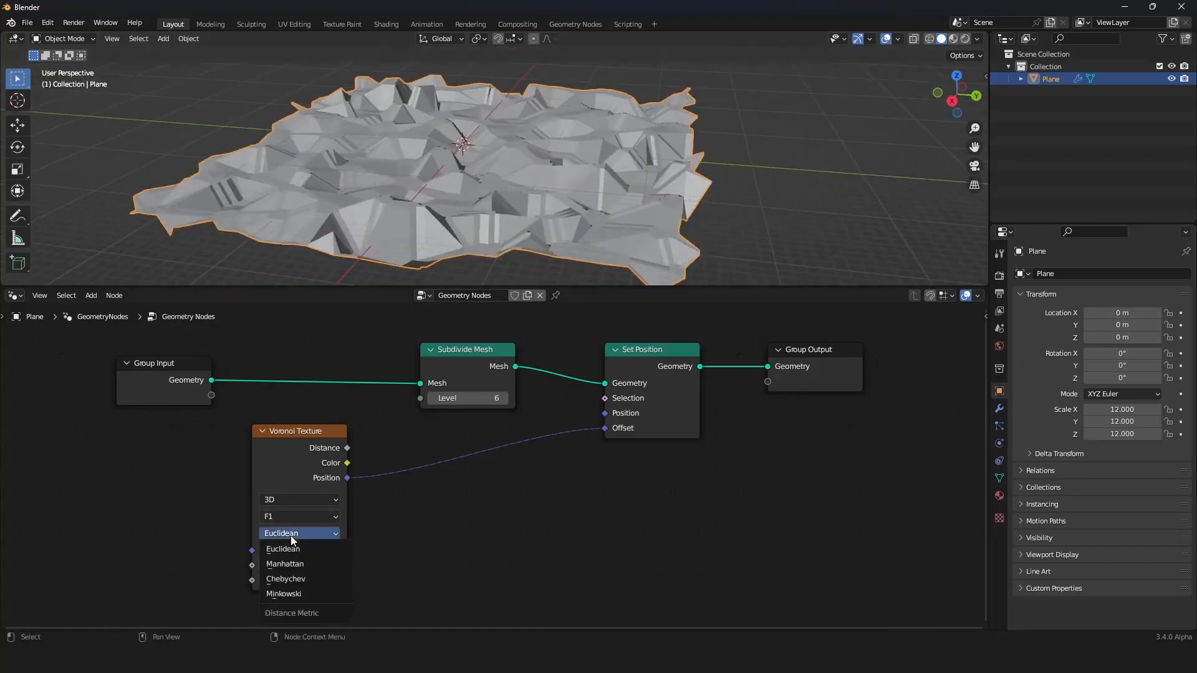
left_click(294, 594)
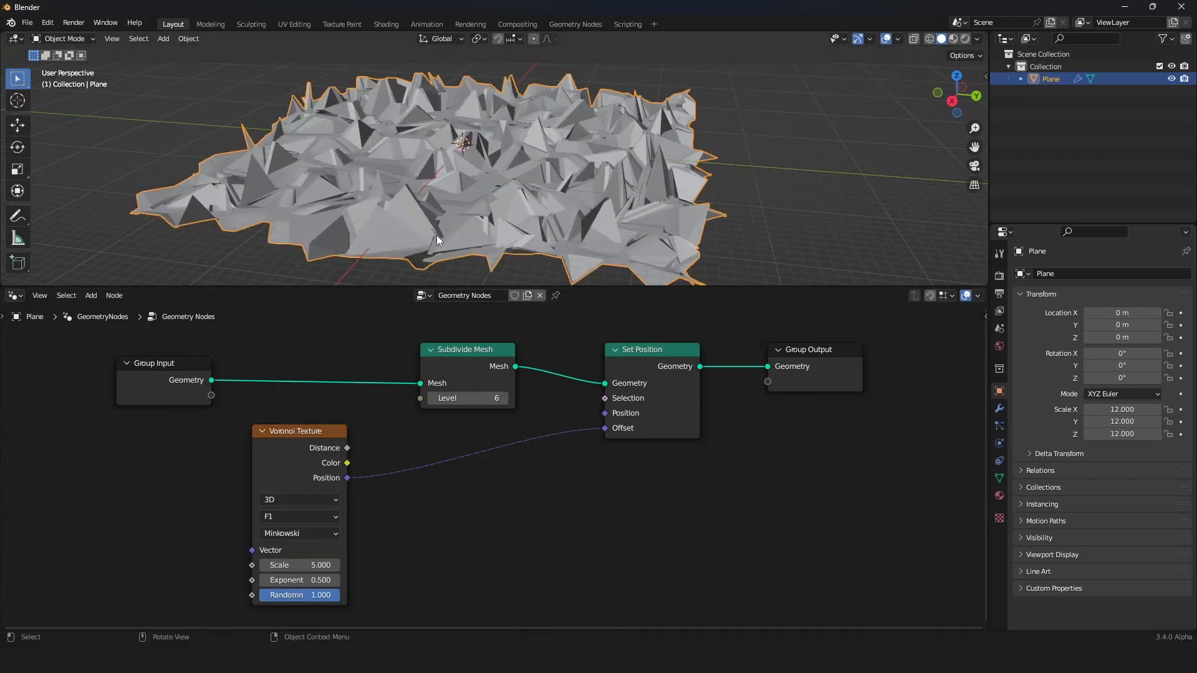
scroll(373, 466, "down", 2)
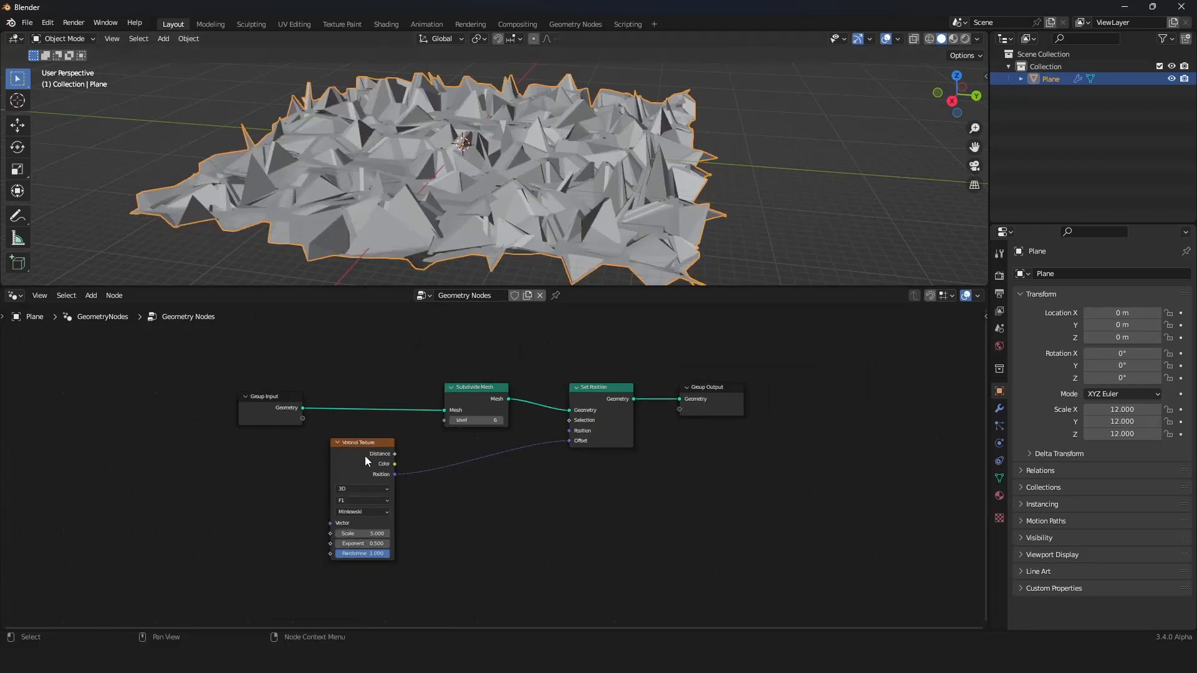
left_click_drag(364, 455, 291, 475)
scroll(409, 405, "up", 3)
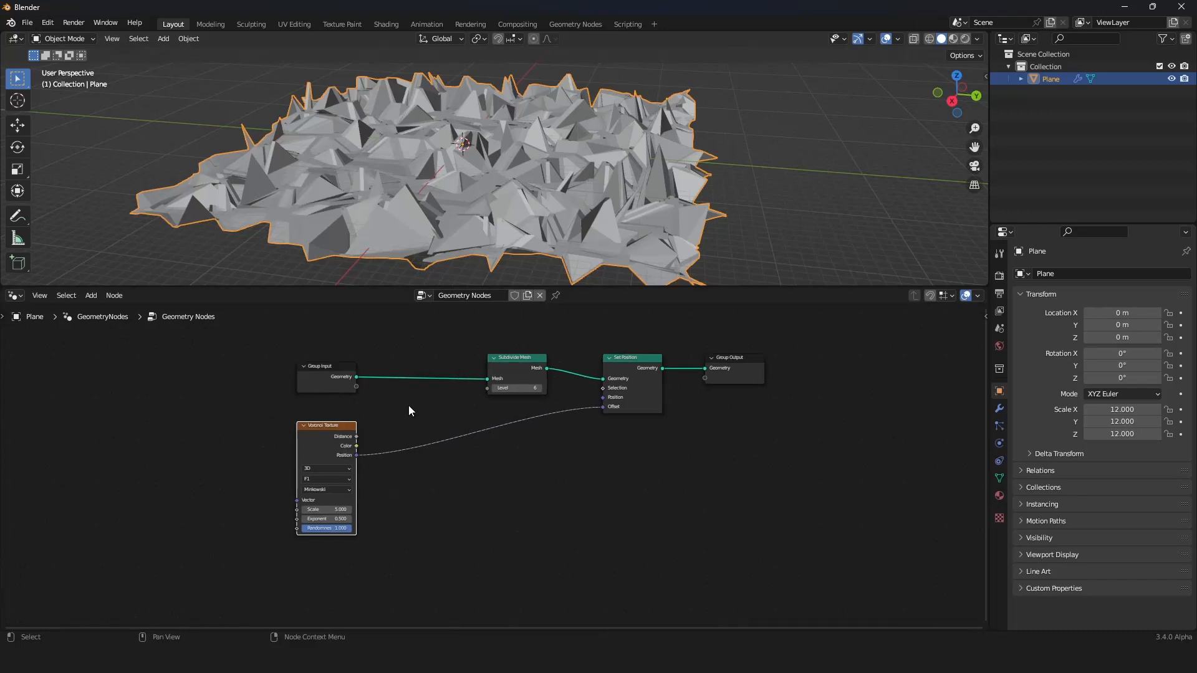
scroll(414, 365, "down", 1)
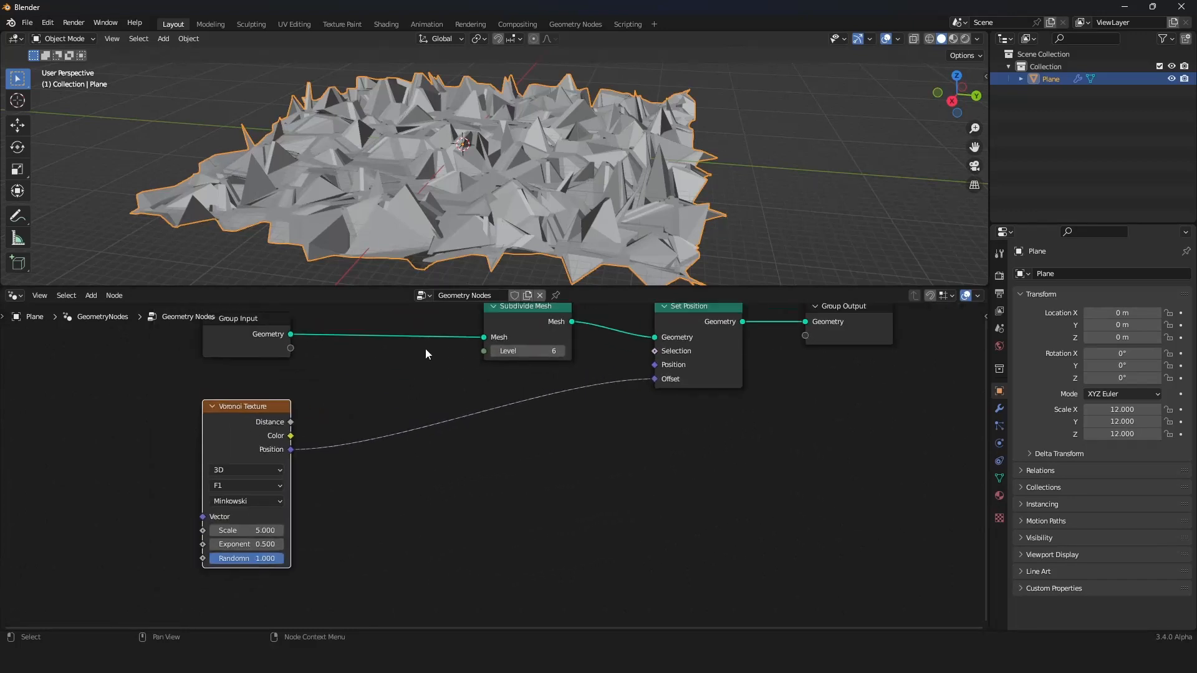
scroll(485, 219, "down", 3)
Insert a Gradient Texture node on the link between the Voronoi Texture's Position output and Set Position's Offset, placing it beside the Voronoi node
middle_click_drag(485, 219, 305, 200)
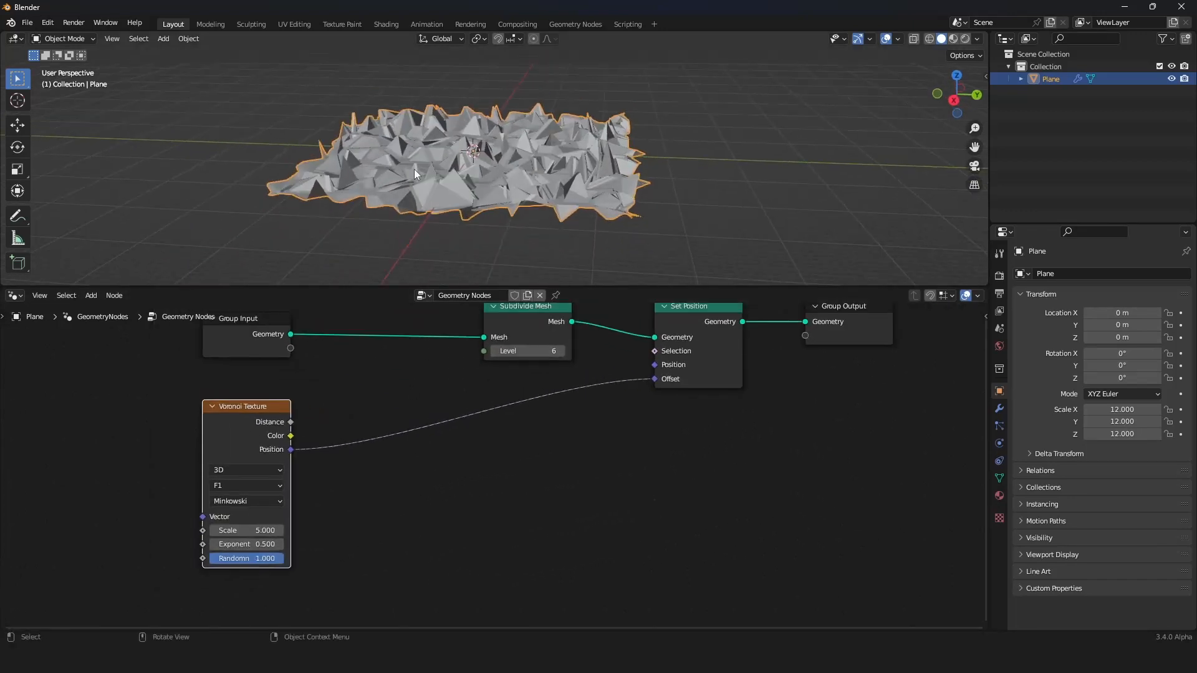
middle_click_drag(413, 169, 328, 184)
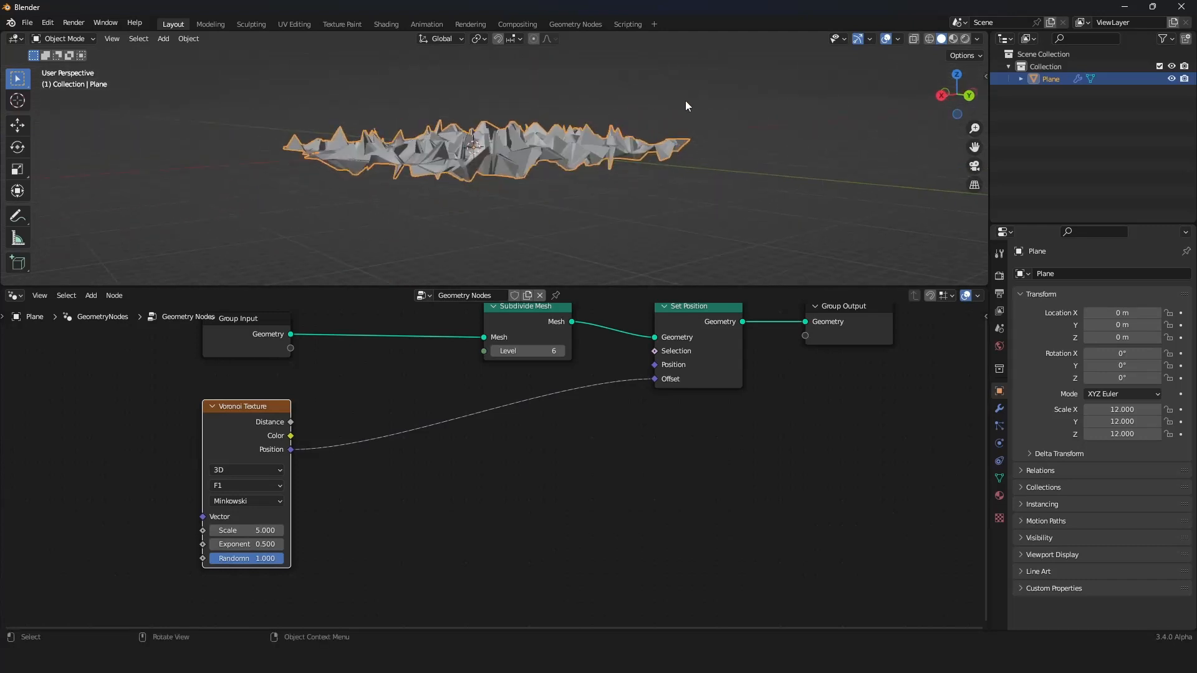
middle_click_drag(488, 205, 548, 239)
key("shift+a")
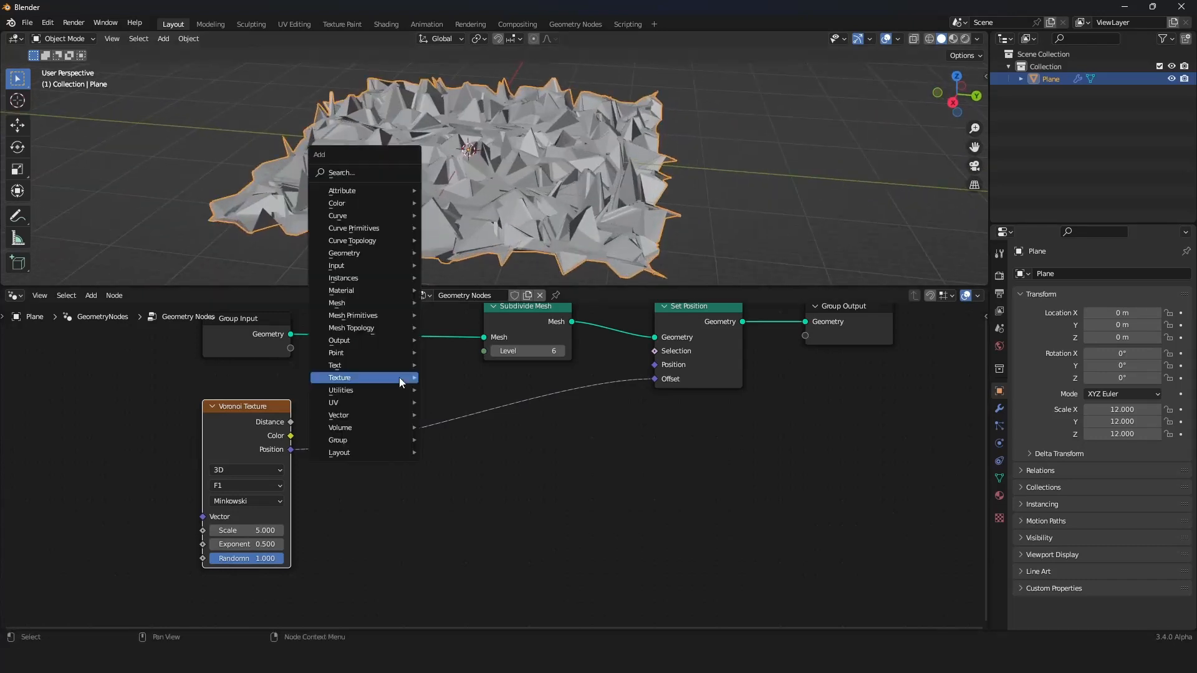
mouse_move(364, 380)
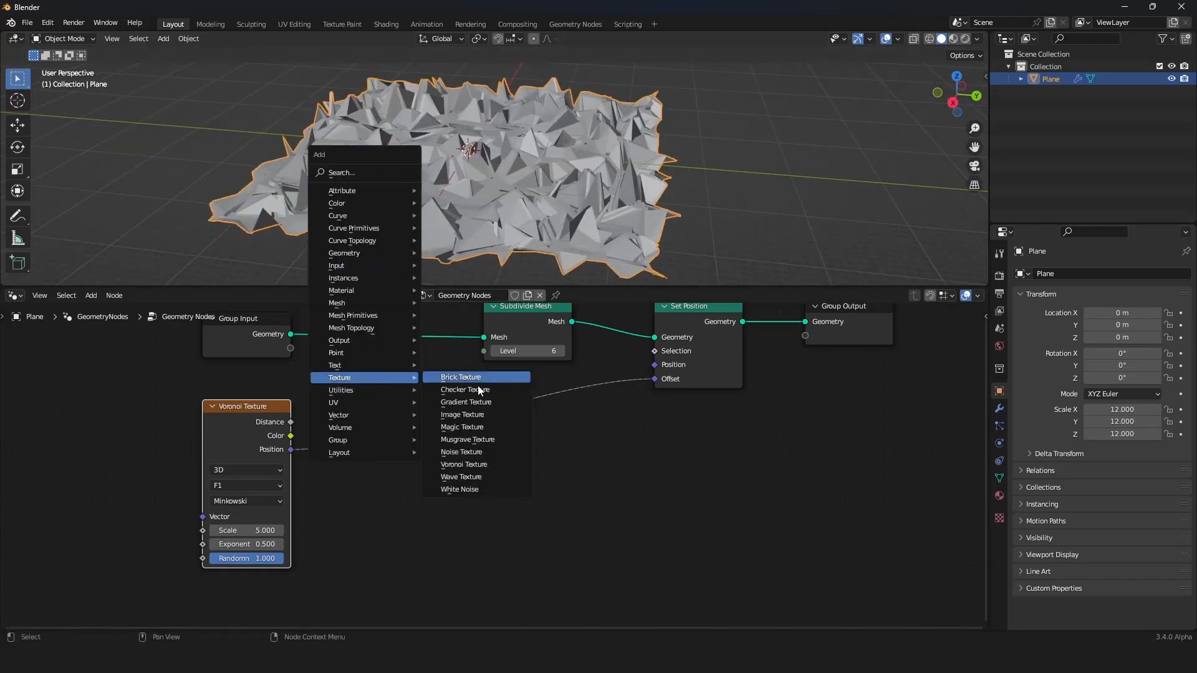
left_click(481, 402)
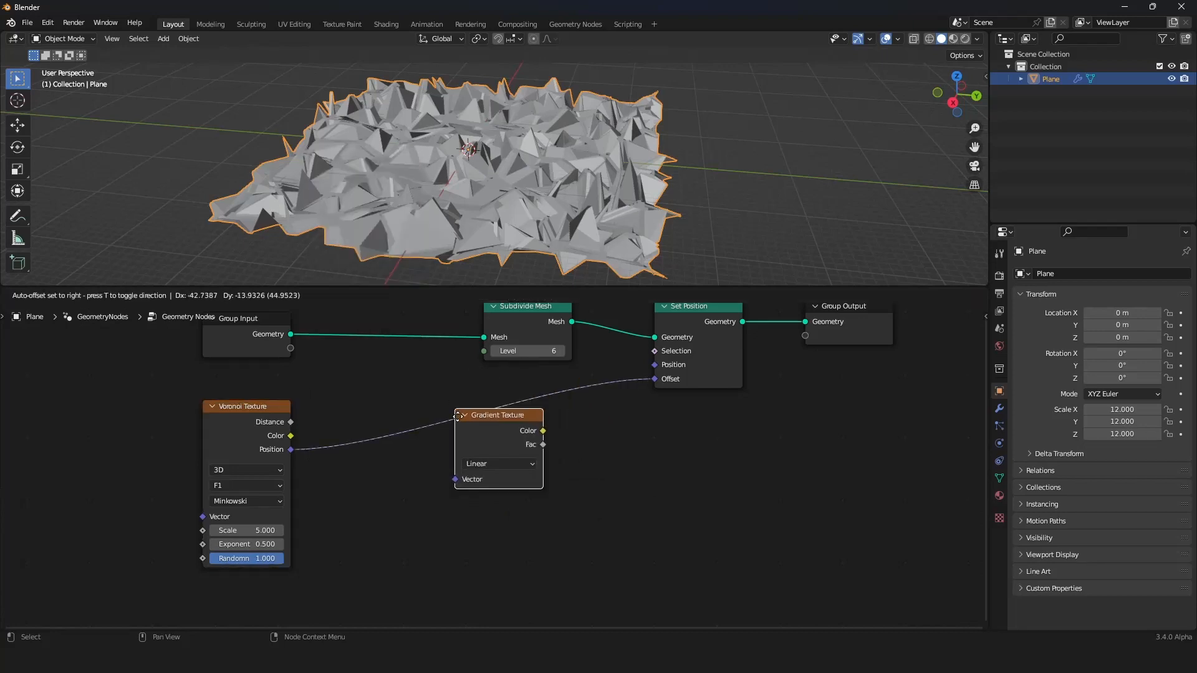
left_click(444, 374)
middle_click_drag(440, 154, 592, 212)
left_click_drag(510, 378, 421, 434)
scroll(390, 453, "down", 1)
scroll(399, 447, "up", 1)
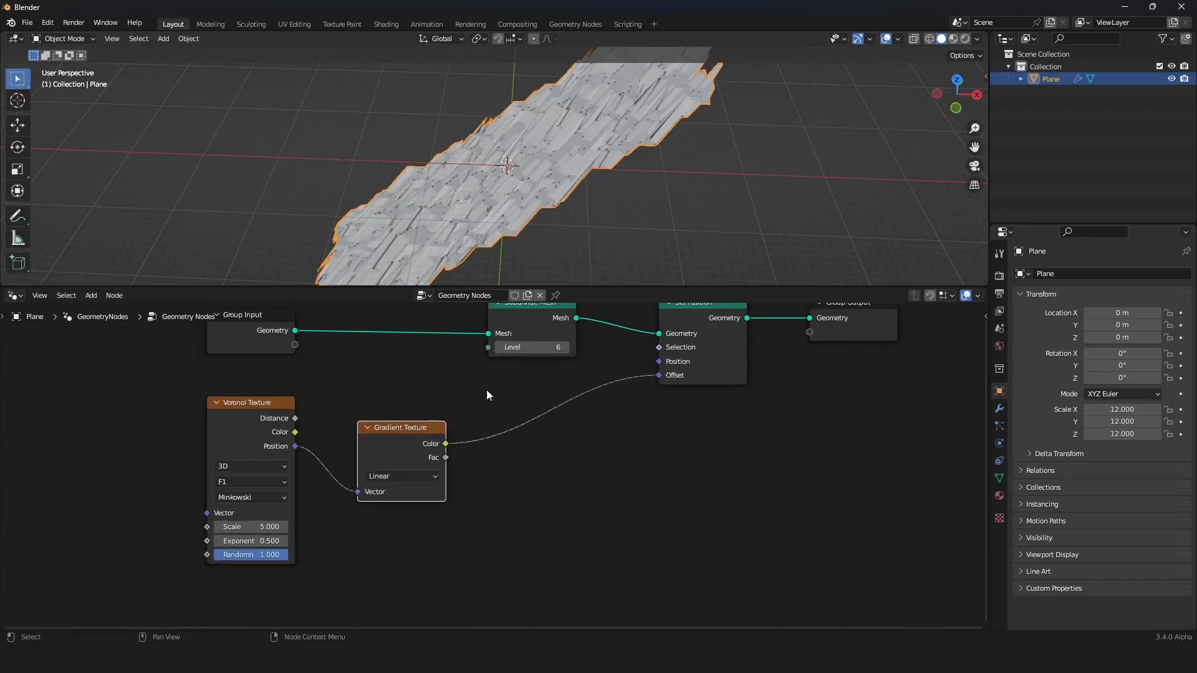
Insert a Combine XYZ node between Gradient Texture and Set Position, feeding the gradient's Color into its Z input
middle_click_drag(517, 268, 551, 166)
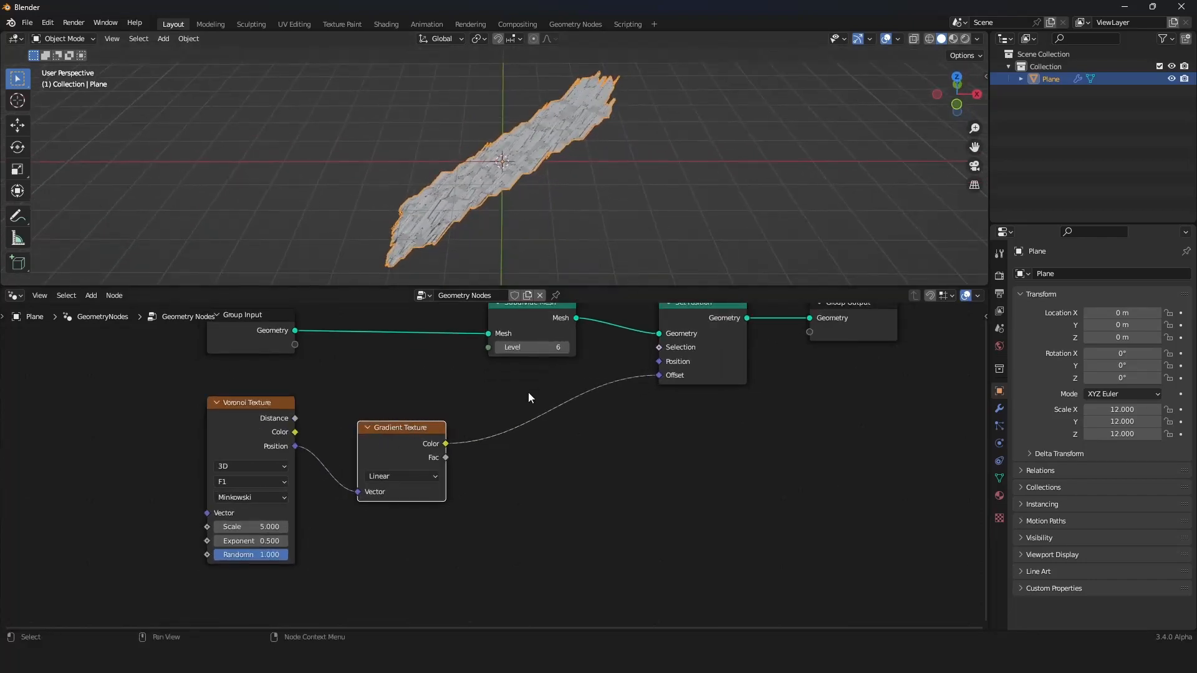
middle_click_drag(447, 208, 419, 185)
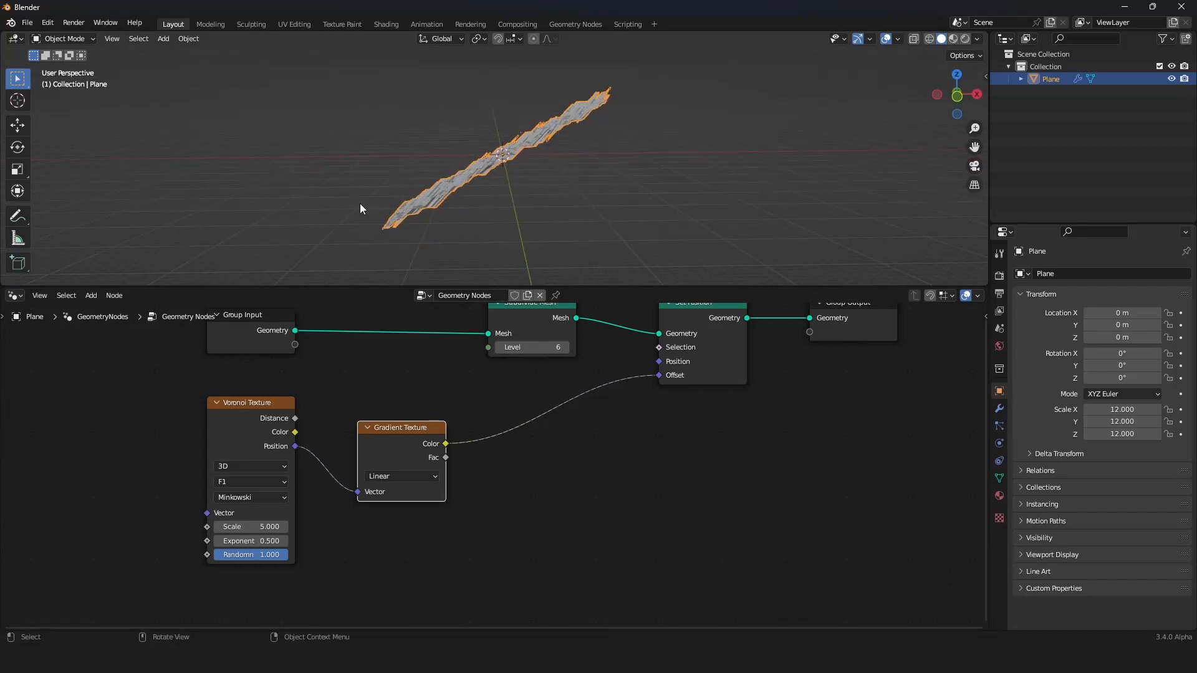
middle_click_drag(540, 145, 549, 212)
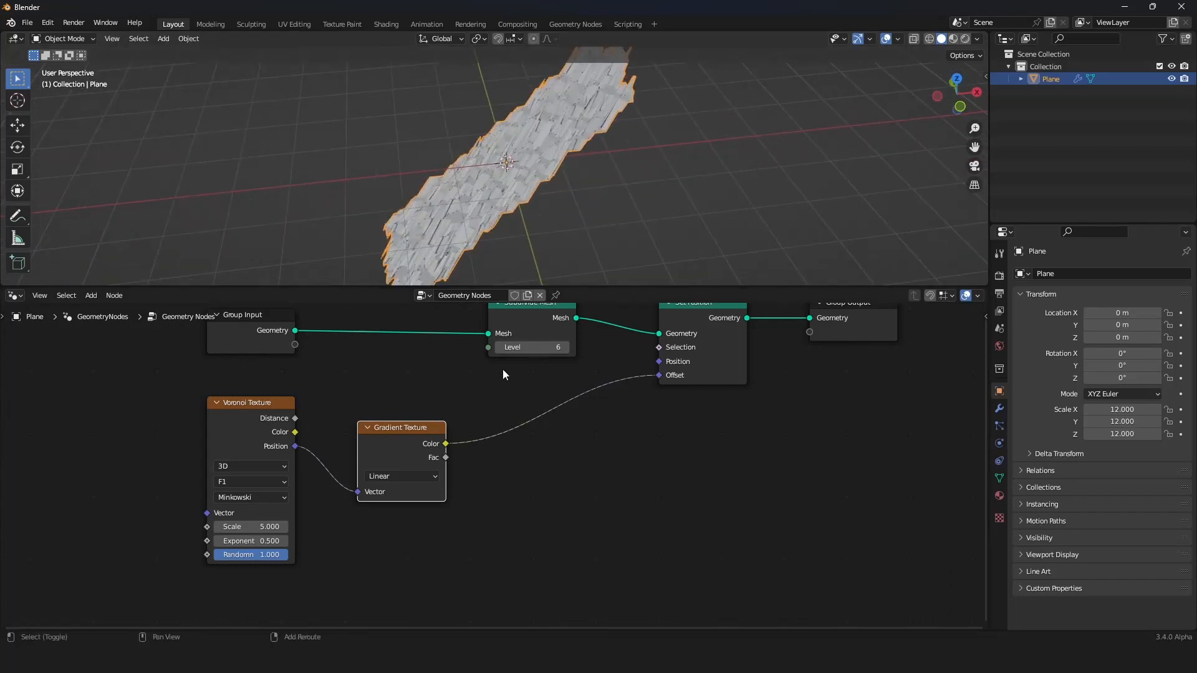
key("shift+a")
left_click(495, 168)
type("co")
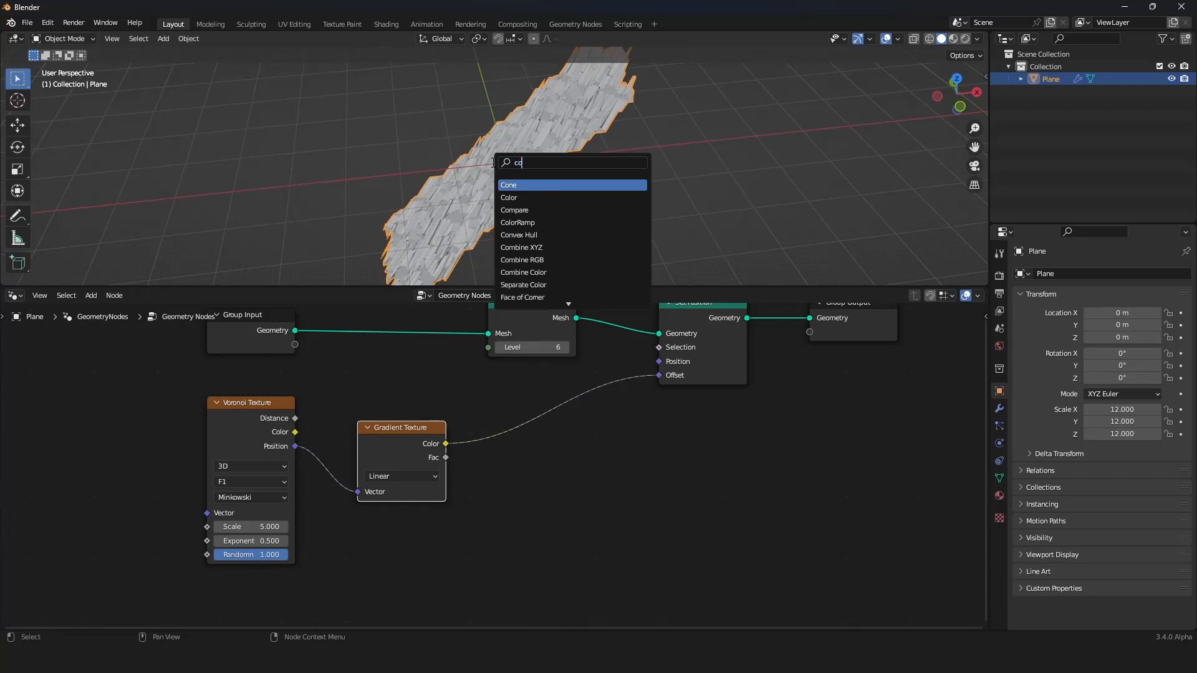
type("mb")
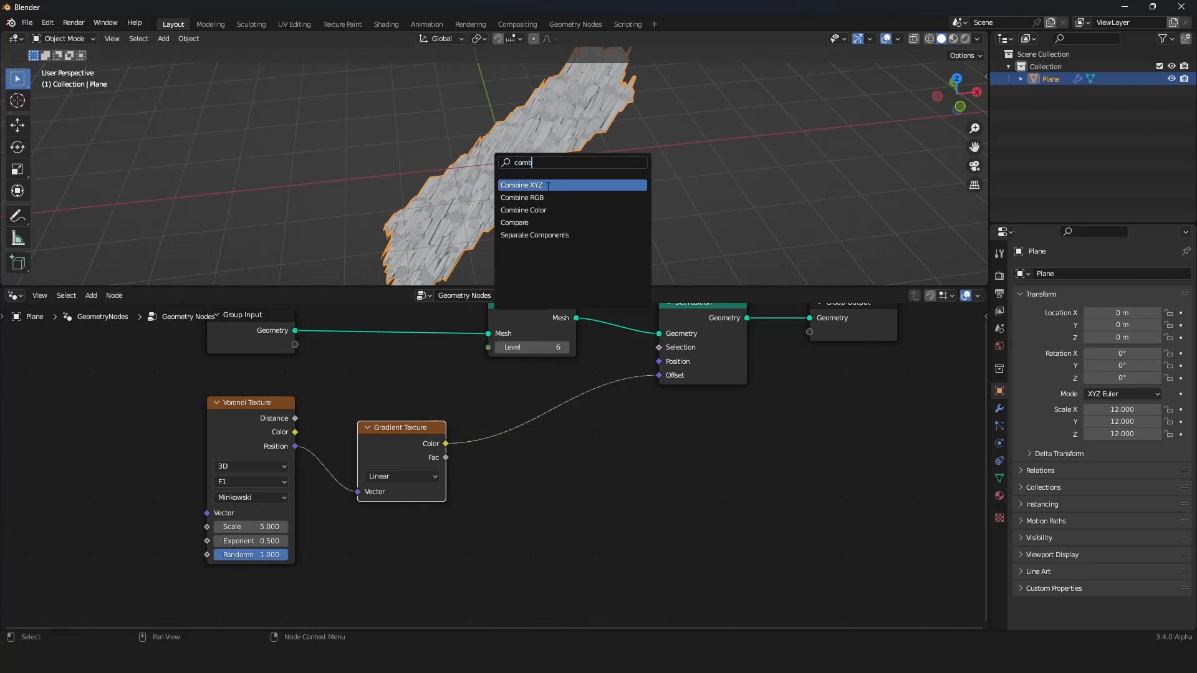
left_click(540, 185)
left_click(570, 405)
left_click_drag(529, 413, 528, 432)
Set the Subdivide Mesh node's level to 7
mouse_move(577, 211)
middle_mouse_down()
mouse_move(709, 211)
mouse_move(667, 196)
mouse_move(713, 174)
mouse_move(683, 162)
mouse_move(579, 182)
mouse_move(458, 224)
mouse_move(522, 259)
mouse_move(620, 182)
mouse_move(642, 222)
mouse_move(574, 199)
mouse_move(571, 218)
middle_mouse_up()
scroll(708, 210, "up", 5)
scroll(653, 178, "down", 3)
scroll(652, 183, "up", 3)
middle_click_drag(510, 358, 515, 384)
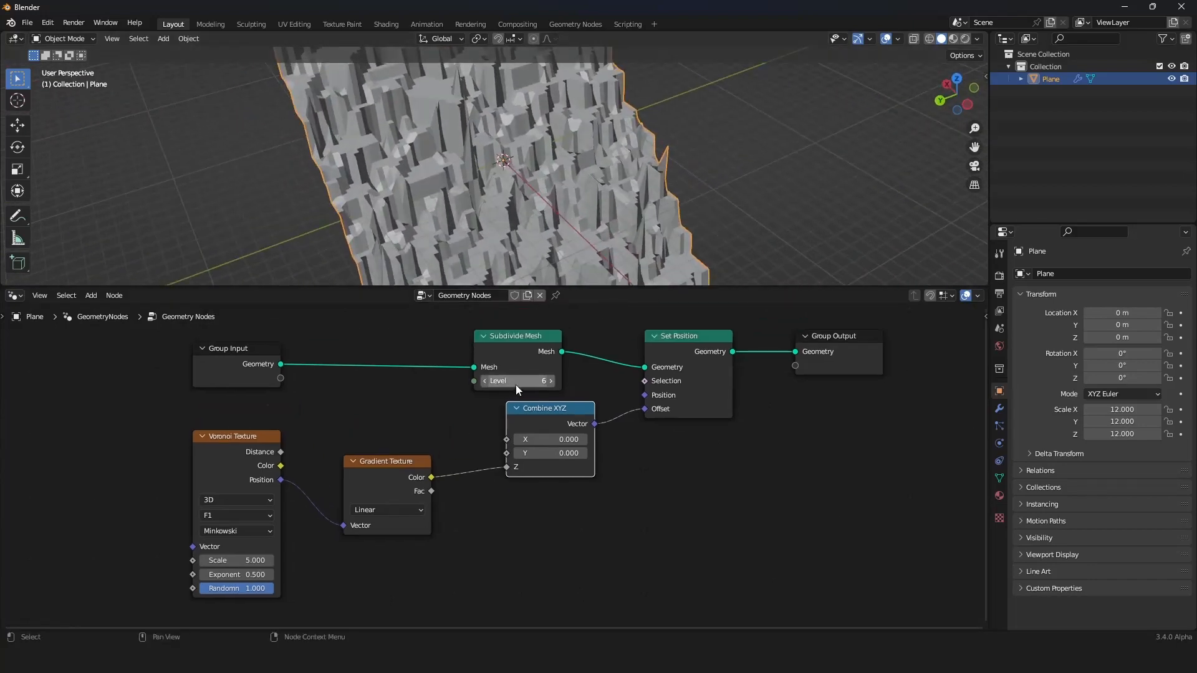
left_click(516, 382)
type("7")
key("Return")
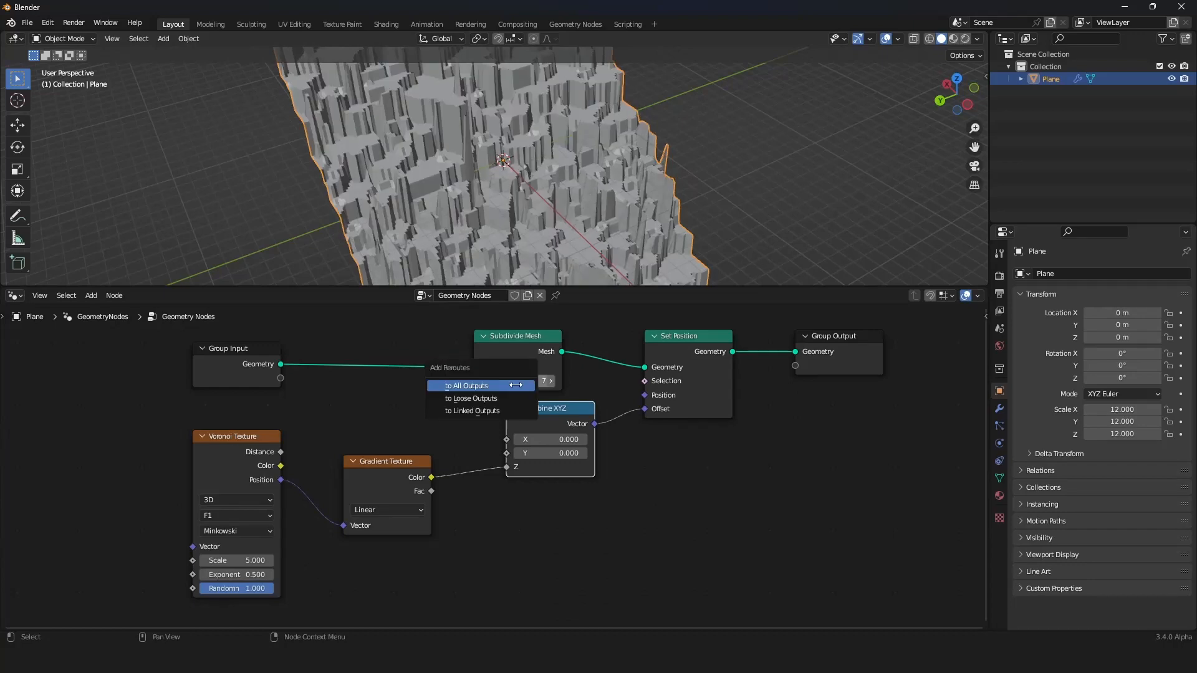
Raise the Voronoi Texture's exponent to 1.040
middle_click_drag(566, 215, 473, 225)
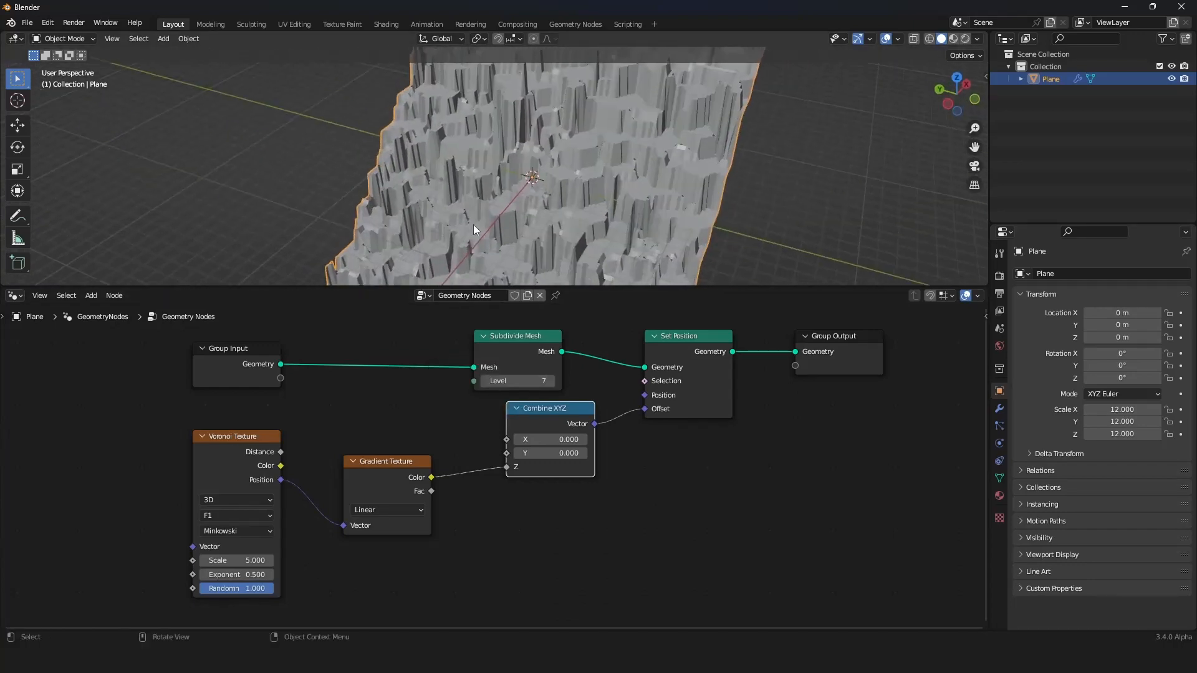
middle_click_drag(343, 453, 611, 410)
scroll(611, 410, "up", 3)
left_click_drag(374, 527, 438, 527)
Set the viewport's solid shading lighting to MatCap and enable Cavity
scroll(544, 194, "down", 4)
middle_click_drag(544, 194, 799, 252)
scroll(675, 182, "up", 4)
left_click(977, 39)
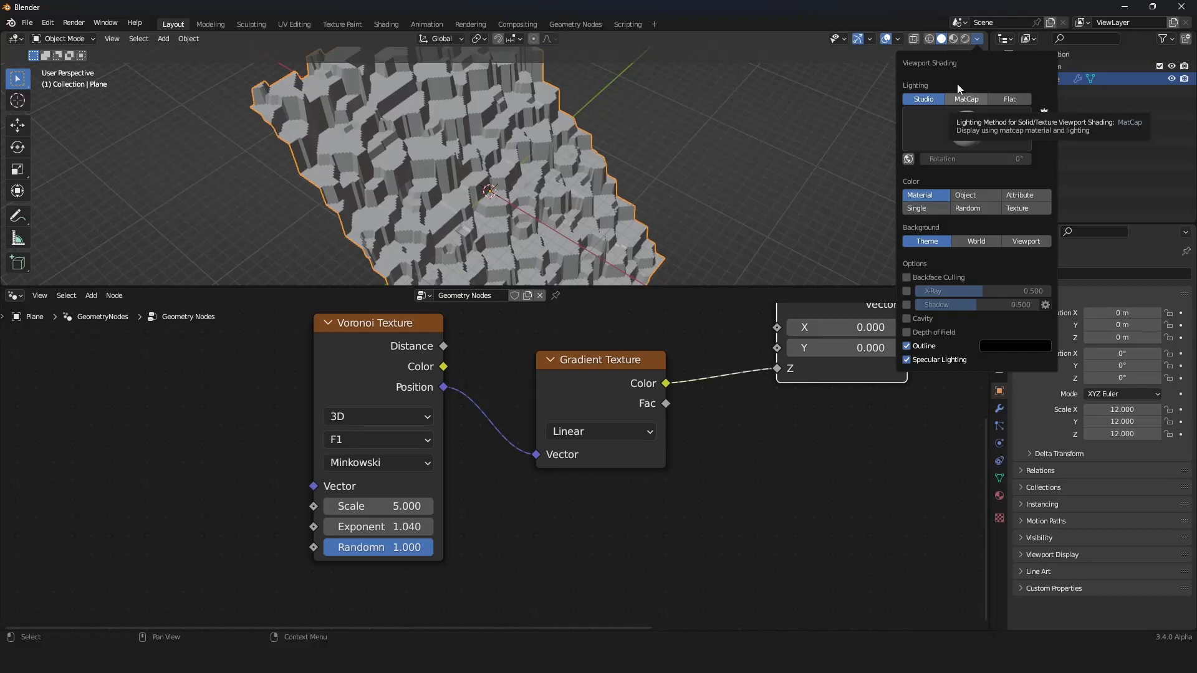
left_click(966, 98)
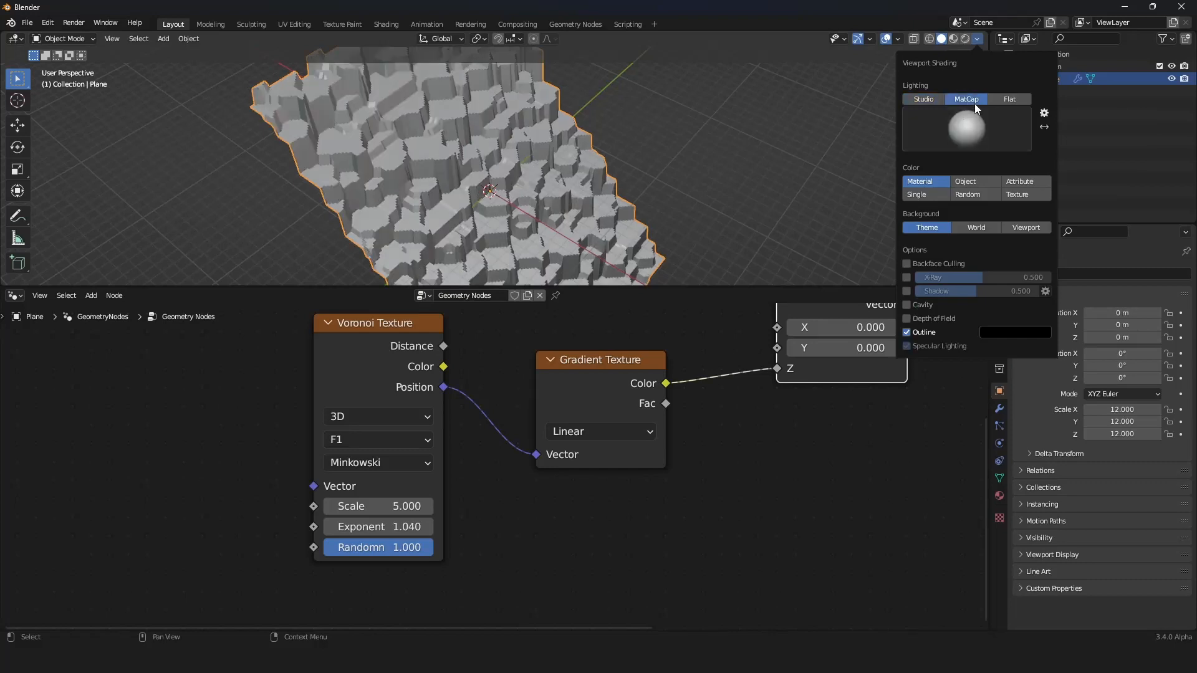
left_click(908, 306)
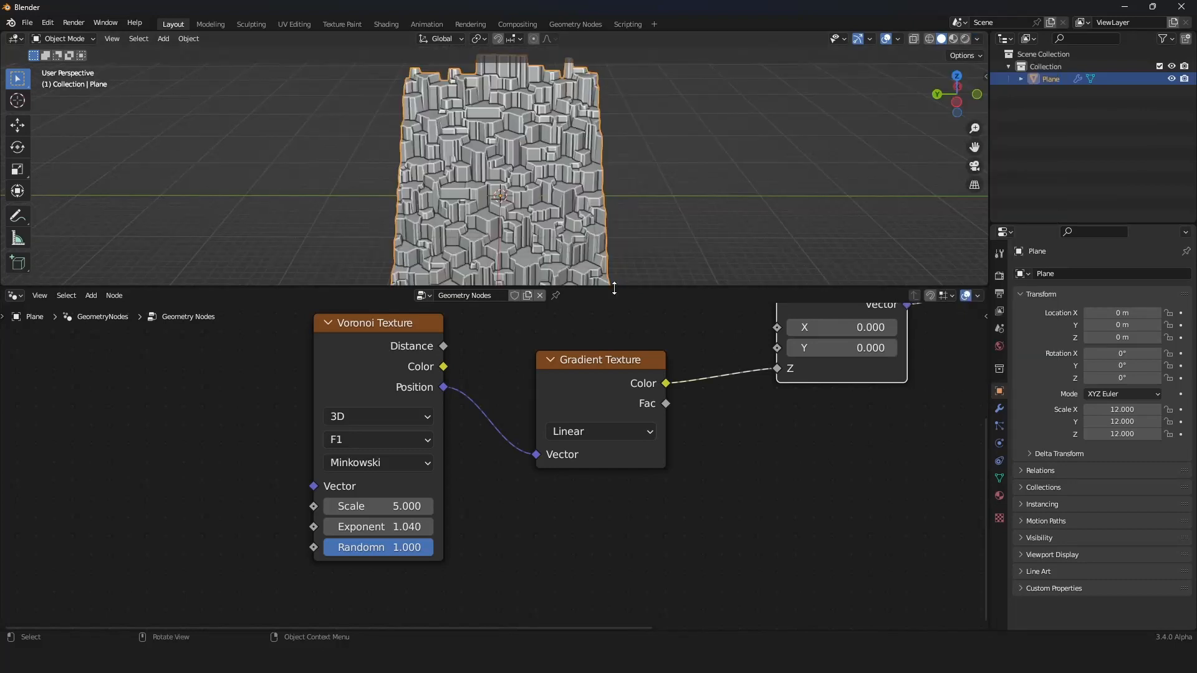
Enlarge the 3D viewport by shrinking the node editor, and view the whole terrain
left_click_drag(613, 287, 610, 444)
scroll(619, 394, "up", 3)
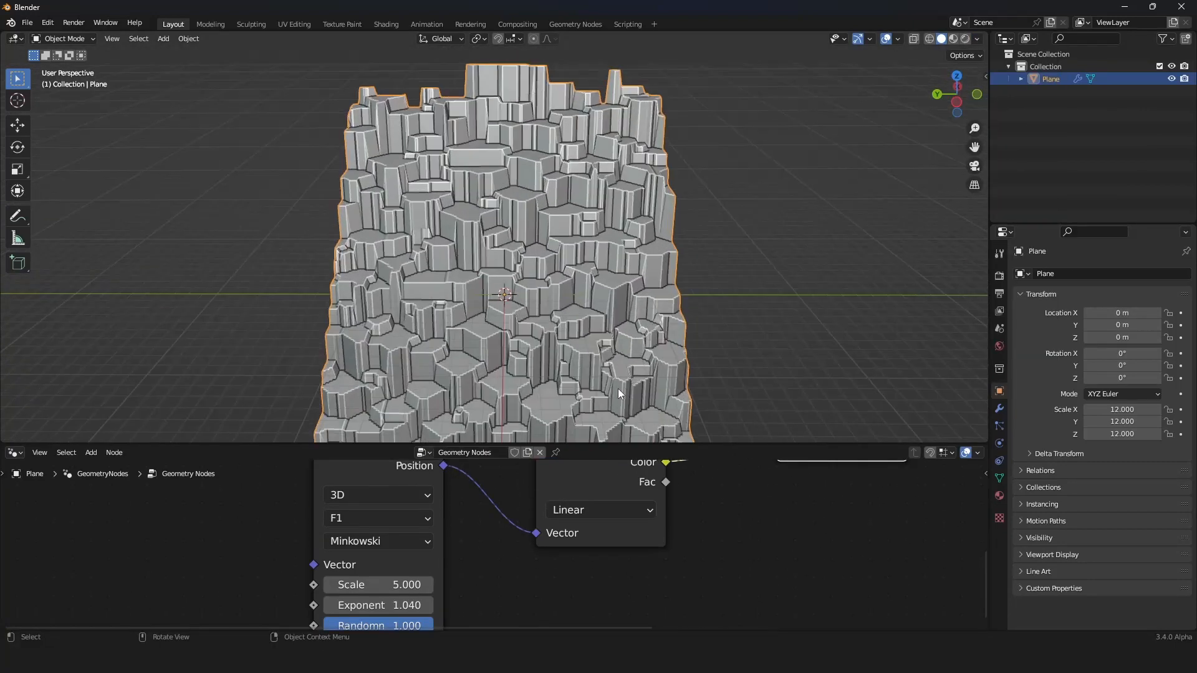
middle_click_drag(619, 388, 561, 223)
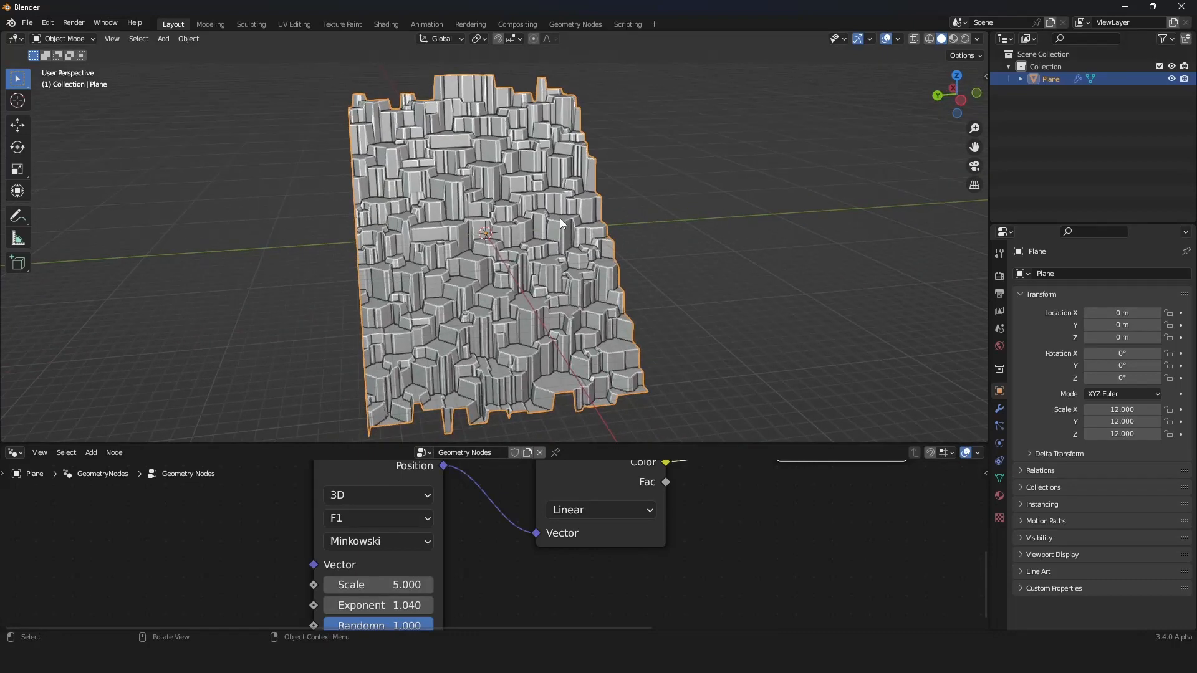
Shift the Voronoi and Gradient Texture nodes aside and insert a Map Range node between Gradient Texture's Color and Combine XYZ's Z input
scroll(615, 561, "down", 4)
left_click_drag(577, 593, 379, 485)
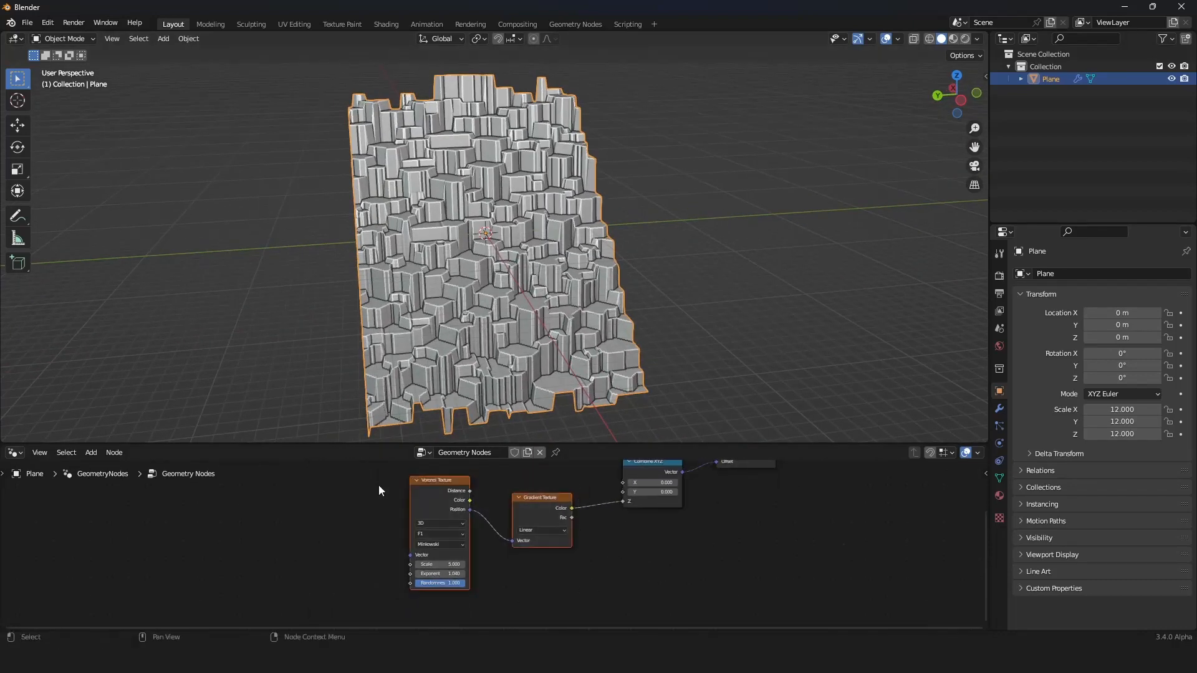
left_click_drag(540, 516, 436, 515)
middle_click_drag(436, 515, 544, 472, "ctrl")
key("shift+a")
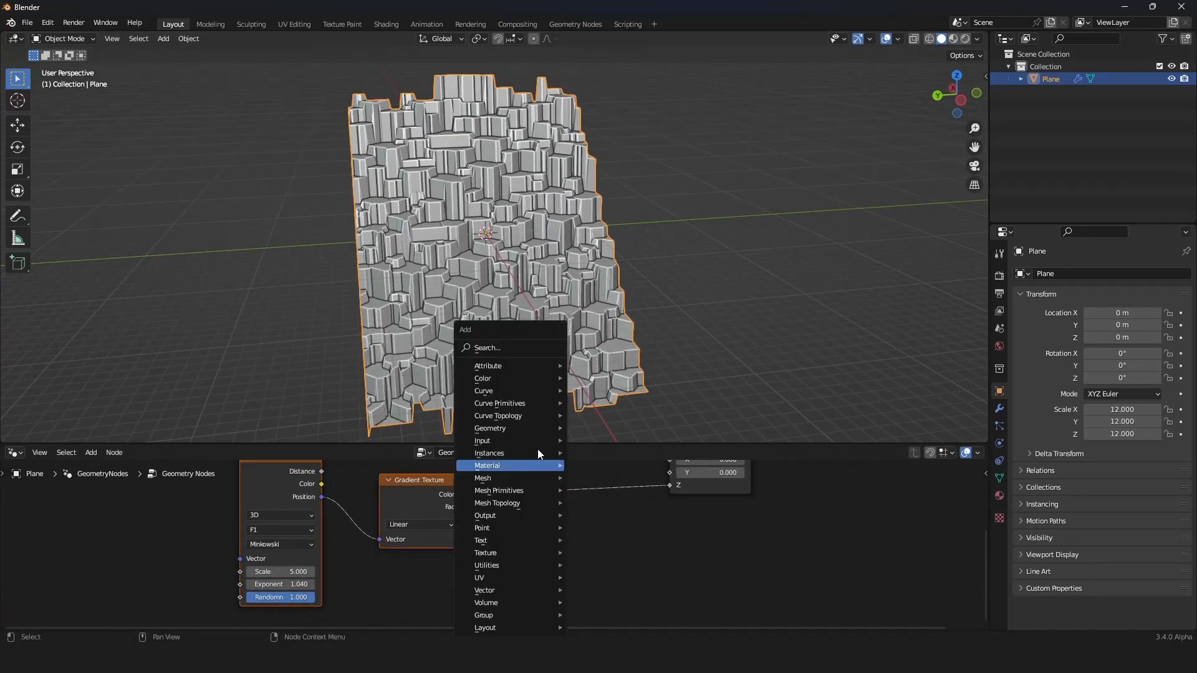
left_click(530, 351)
type("mA")
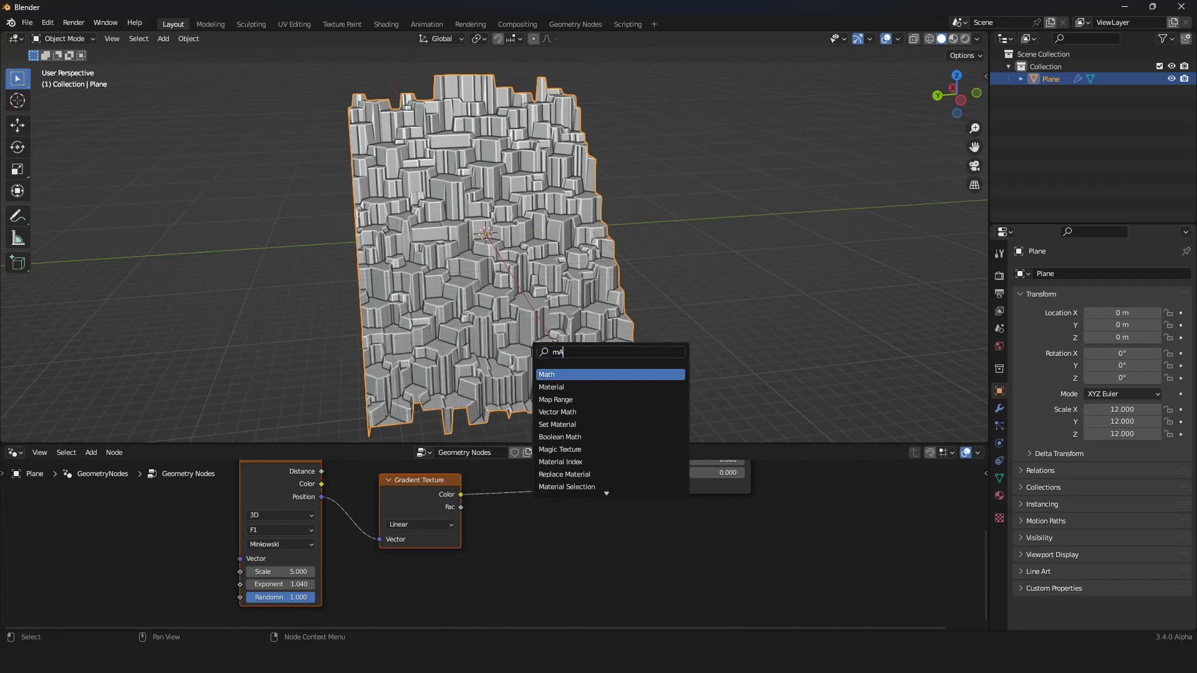
type("p")
key("Return")
left_click(548, 500)
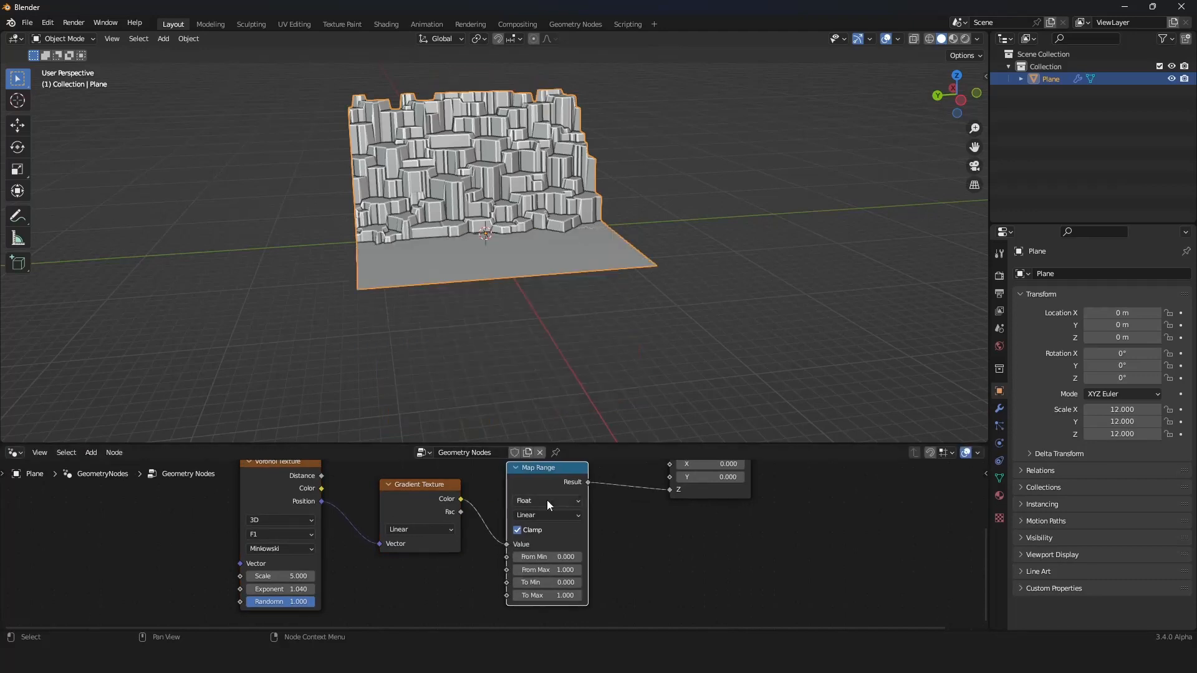
Turn off Clamp on the Map Range node
scroll(548, 500, "down", 3)
middle_click_drag(610, 509, 628, 480)
scroll(587, 483, "up", 4)
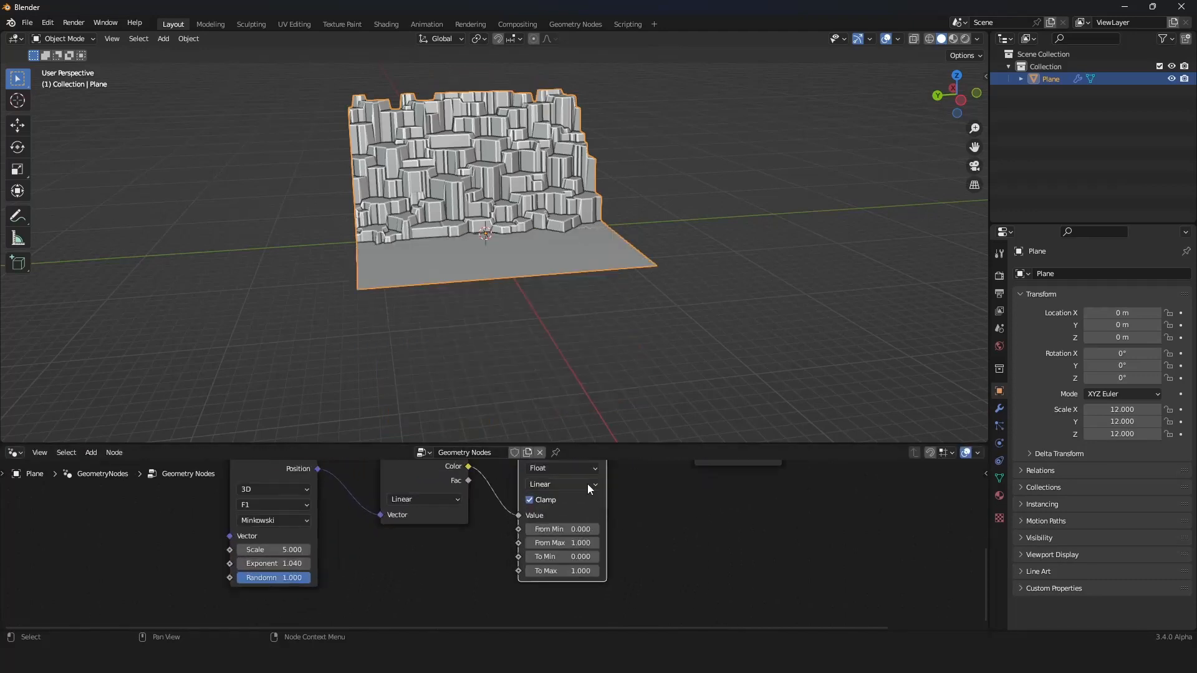
left_click(536, 500)
middle_click_drag(530, 363, 635, 530)
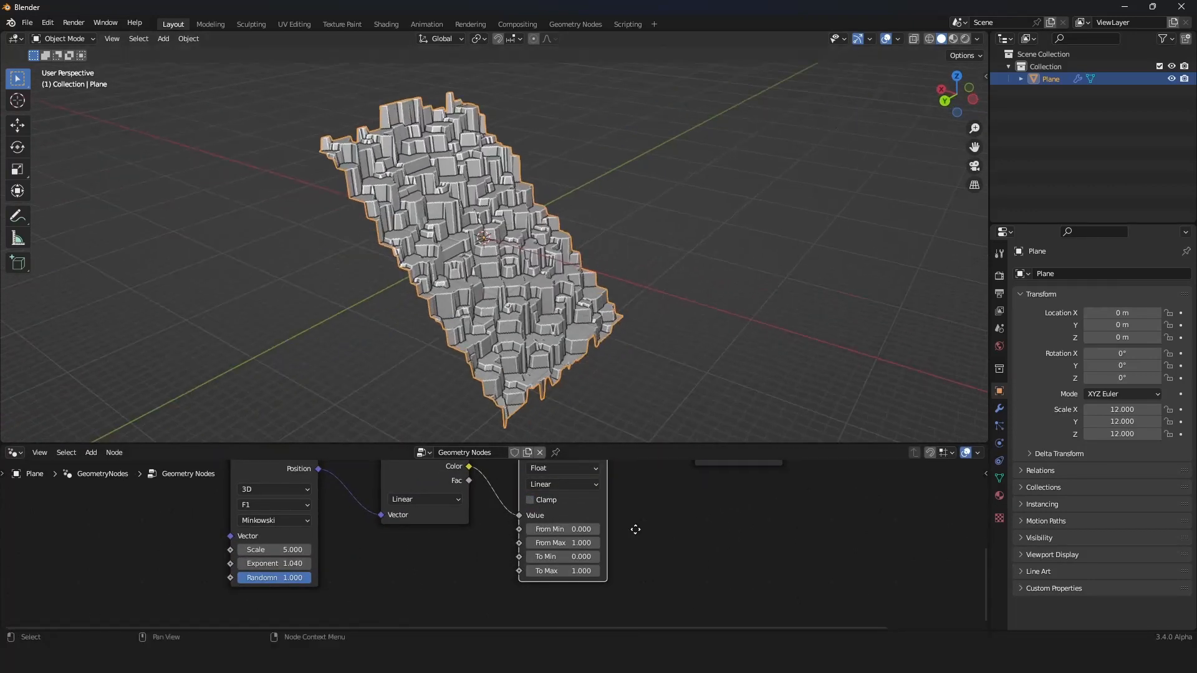
Adjust the Map Range node's range values to change the terrain's height displacement
scroll(635, 529, "up", 2)
mouse_move(583, 563)
left_mouse_down()
mouse_move(539, 563)
mouse_move(584, 562)
left_mouse_up()
middle_click_drag(598, 380, 531, 384)
left_click_drag(560, 563, 533, 564)
Raise the Subdivide Mesh level to 8 and inspect the terrain's finer detail from several angles
scroll(574, 350, "up", 3)
middle_click_drag(574, 349, 523, 254)
scroll(529, 329, "up", 5)
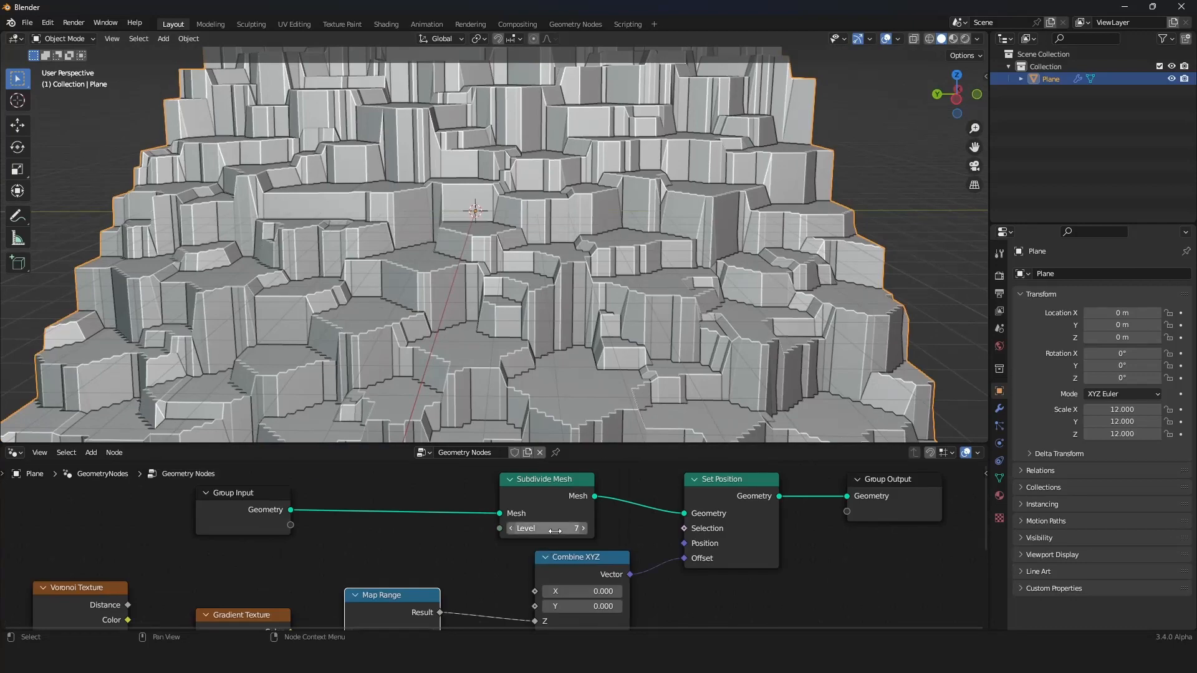
left_click_drag(555, 530, 564, 531)
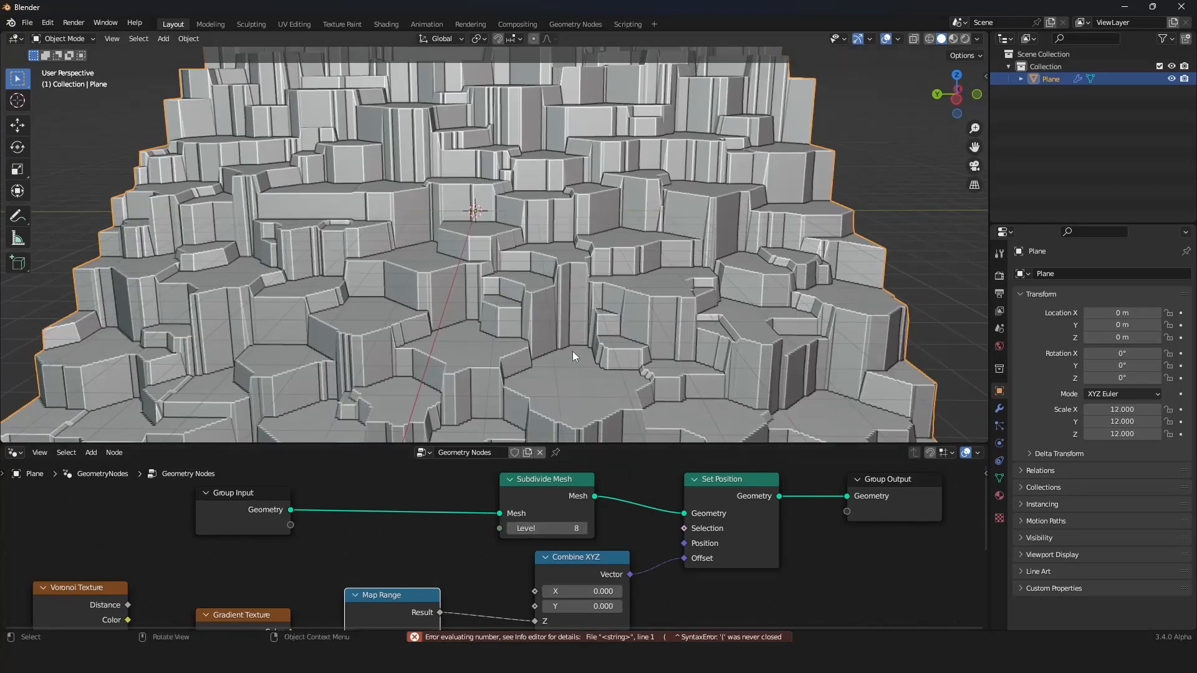
scroll(574, 352, "down", 5)
middle_click_drag(574, 354, 671, 252)
scroll(522, 359, "up", 5)
scroll(523, 359, "down", 5)
scroll(600, 350, "up", 8)
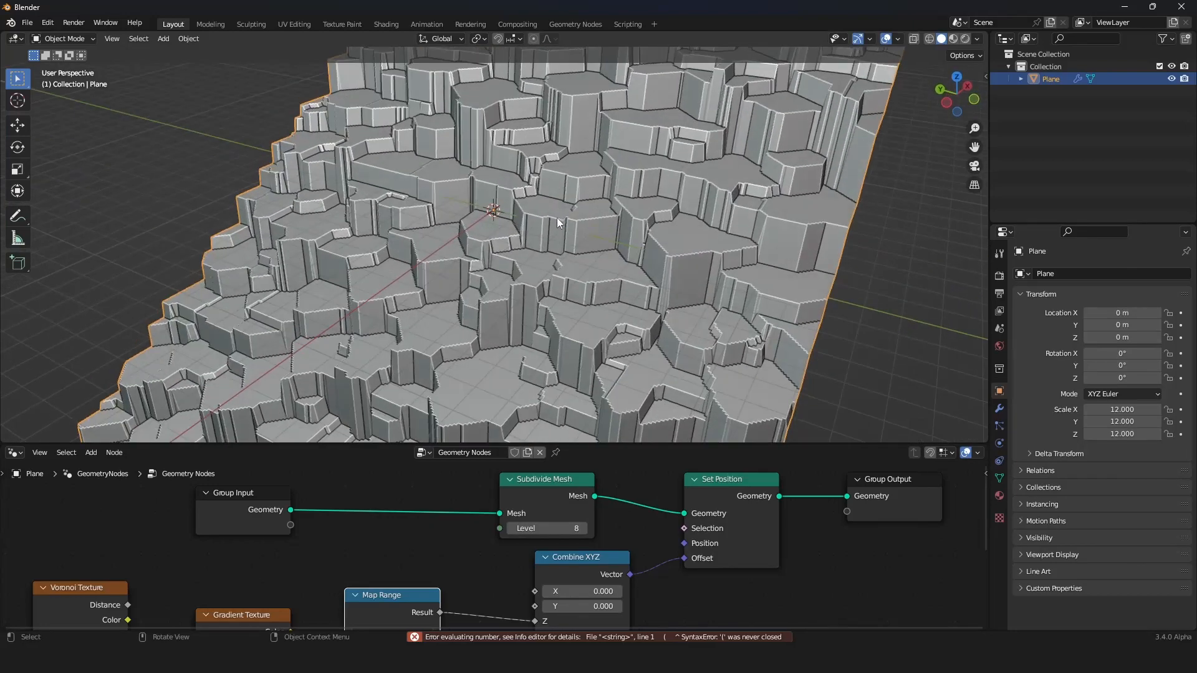
scroll(661, 549, "down", 6)
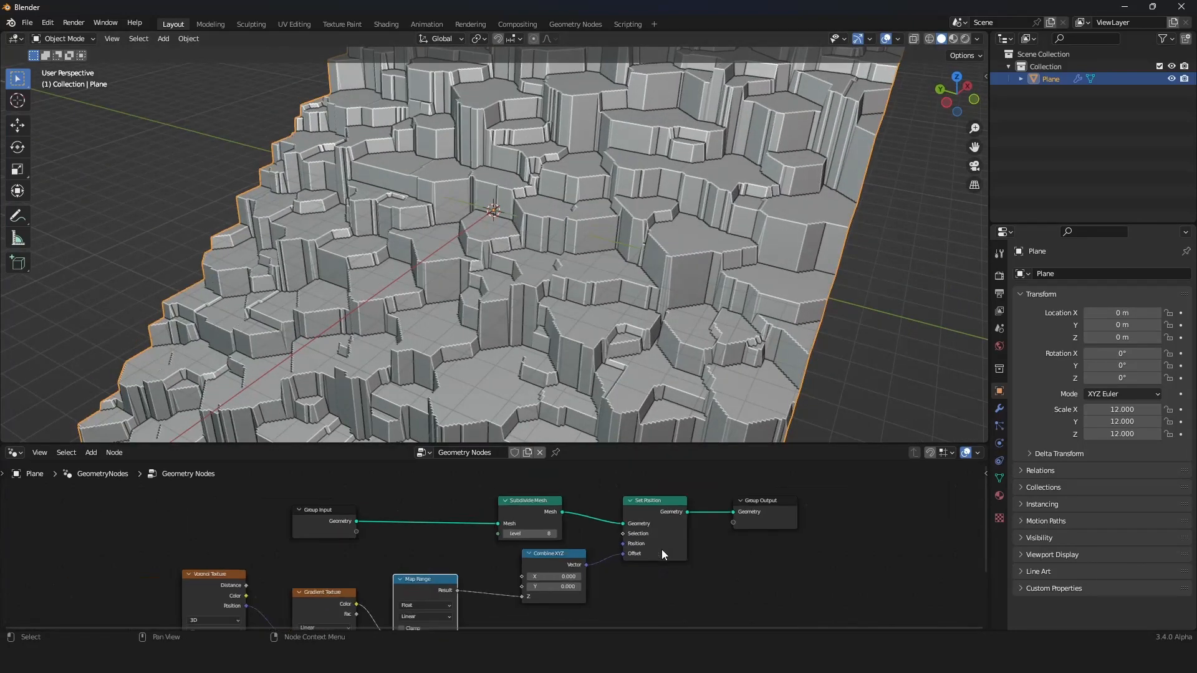
Move the Group Output node farther from Set Position to make room for more nodes
middle_click_drag(660, 549, 560, 558)
scroll(553, 558, "up", 5)
left_click_drag(709, 512, 885, 512)
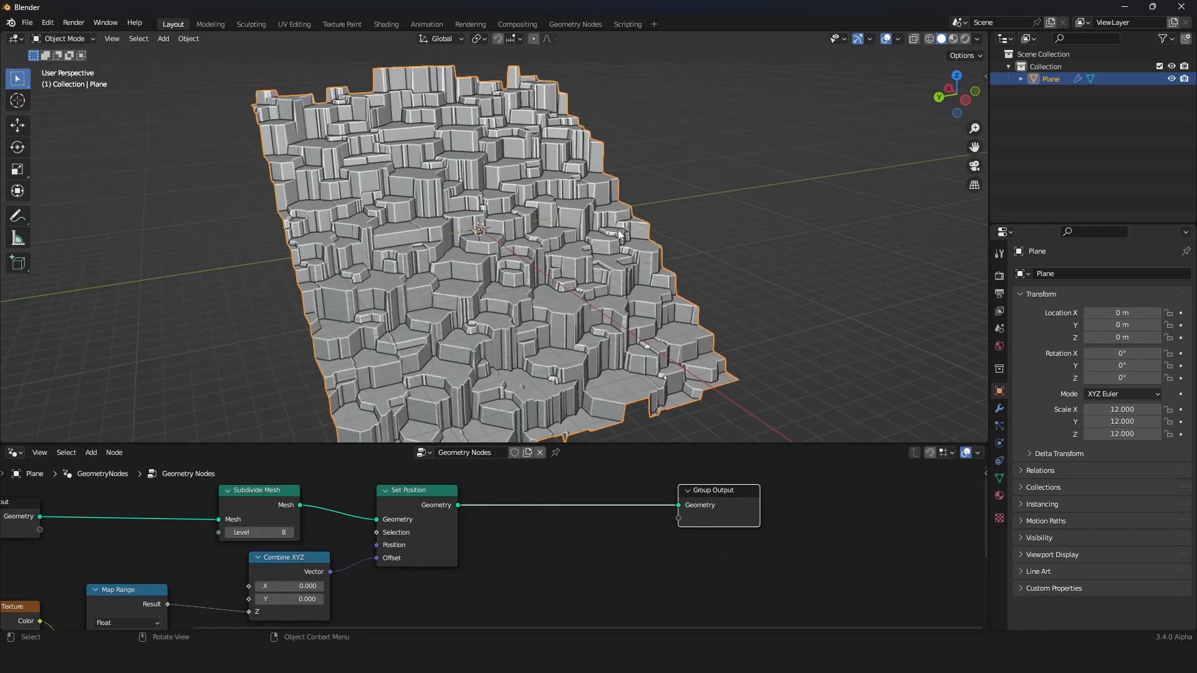
Examine the stepped terrain's rock shapes and edges from several angles, up close and from a distance
middle_click_drag(619, 235, 492, 288)
scroll(422, 229, "down", 2)
middle_click_drag(423, 237, 437, 215)
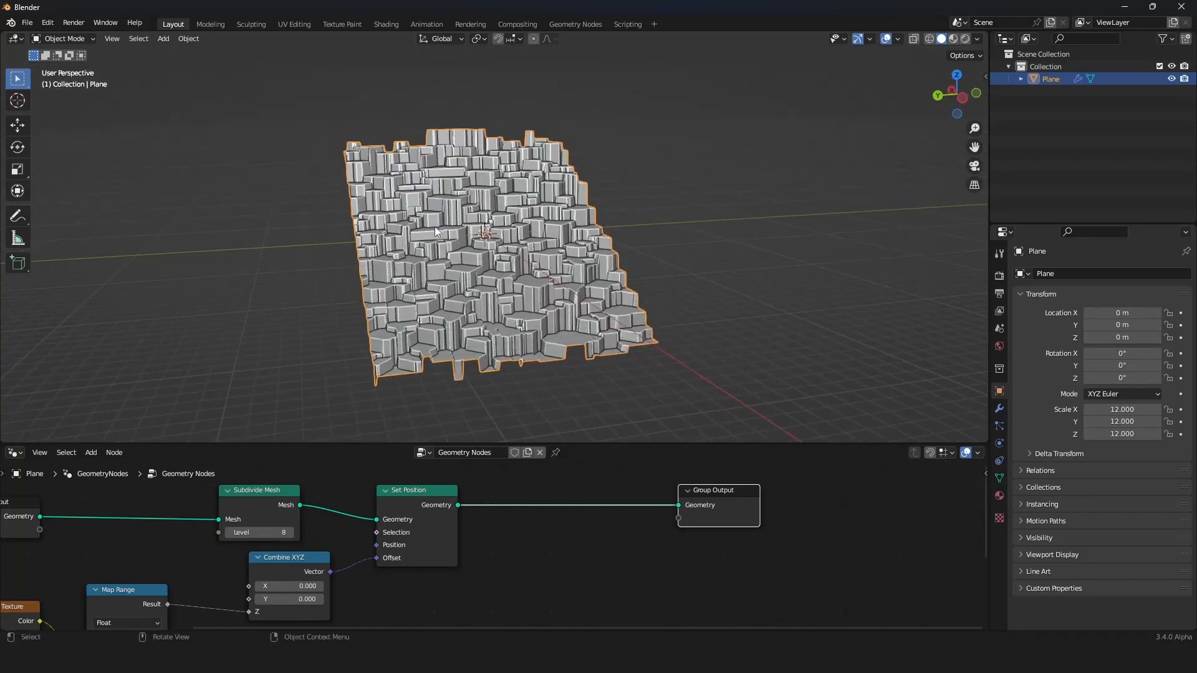
scroll(435, 228, "up", 4)
middle_click_drag(400, 299, 416, 339)
scroll(414, 312, "up", 5)
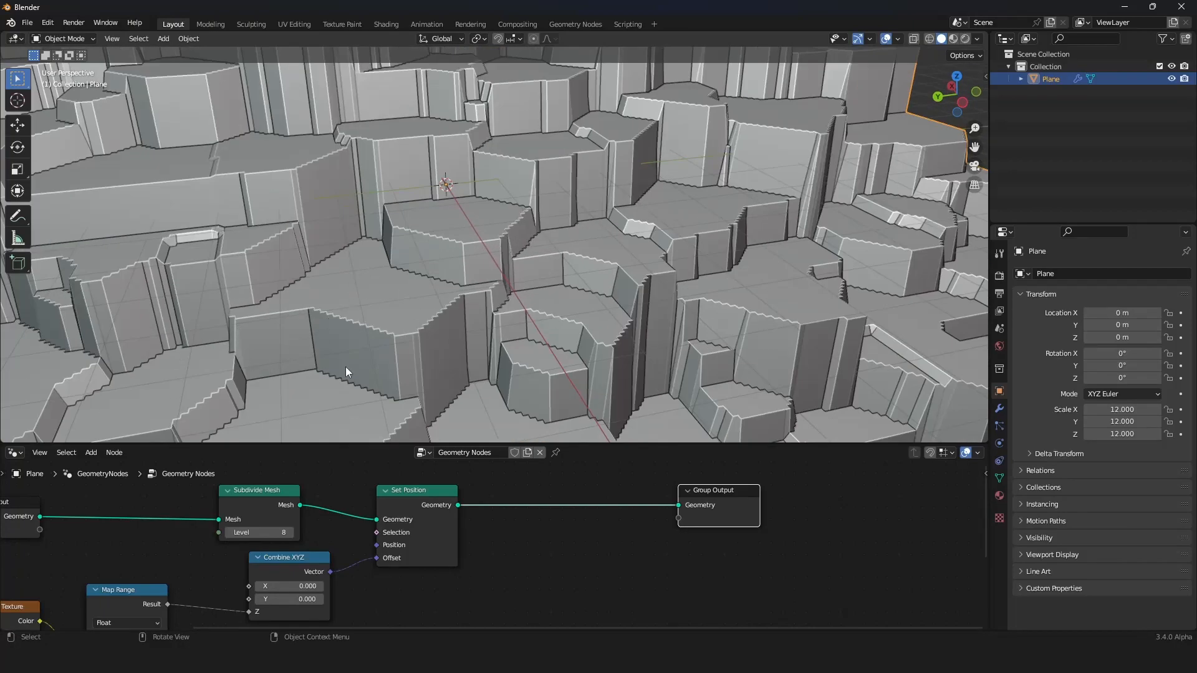
scroll(502, 309, "down", 5)
middle_click_drag(502, 309, 447, 304)
scroll(492, 304, "down", 2)
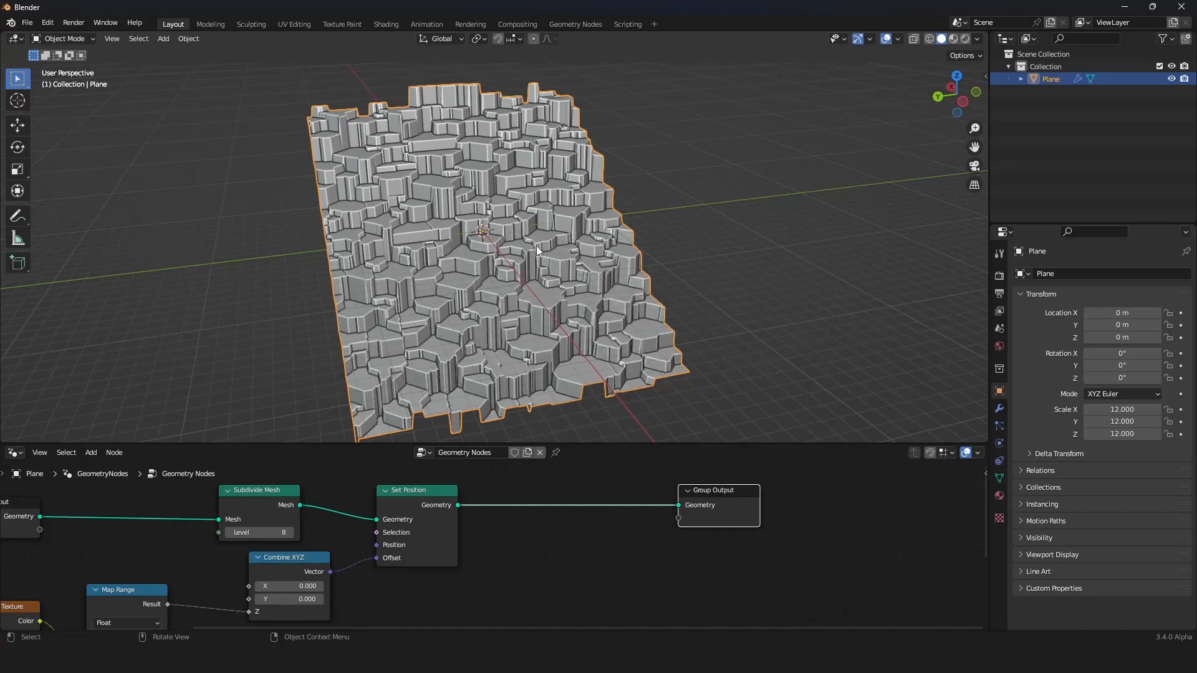
scroll(536, 247, "up", 4)
middle_click_drag(546, 235, 497, 256)
scroll(461, 224, "down", 4)
scroll(496, 256, "up", 4)
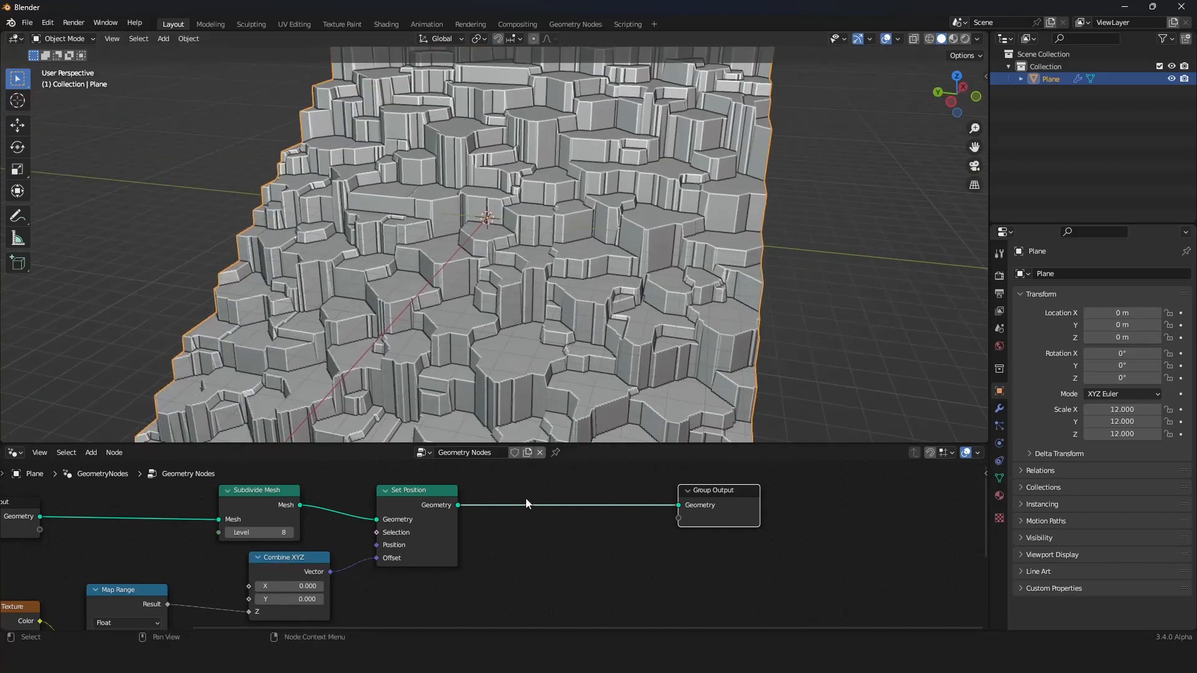
Compact the node layout by shifting Subdivide Mesh, Combine XYZ and Set Position closer to the nodes feeding them
scroll(525, 499, "down", 2)
left_click_drag(365, 473, 266, 481)
left_click_drag(363, 523, 325, 546)
left_click_drag(472, 480, 404, 499)
scroll(536, 514, "up", 2)
middle_click_drag(557, 351, 465, 437)
Insert a Distribute Points on Faces node between Set Position and Group Output, space the nodes apart, and raise its Density to 464.1
key("shift+a")
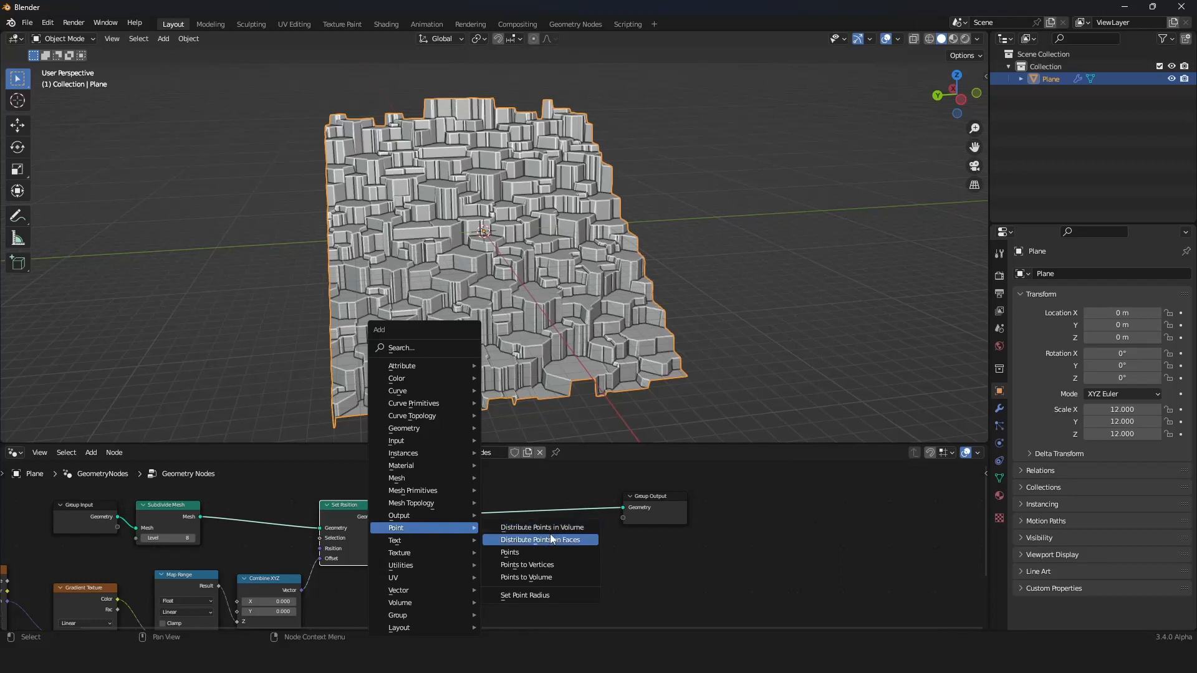
left_click(540, 540)
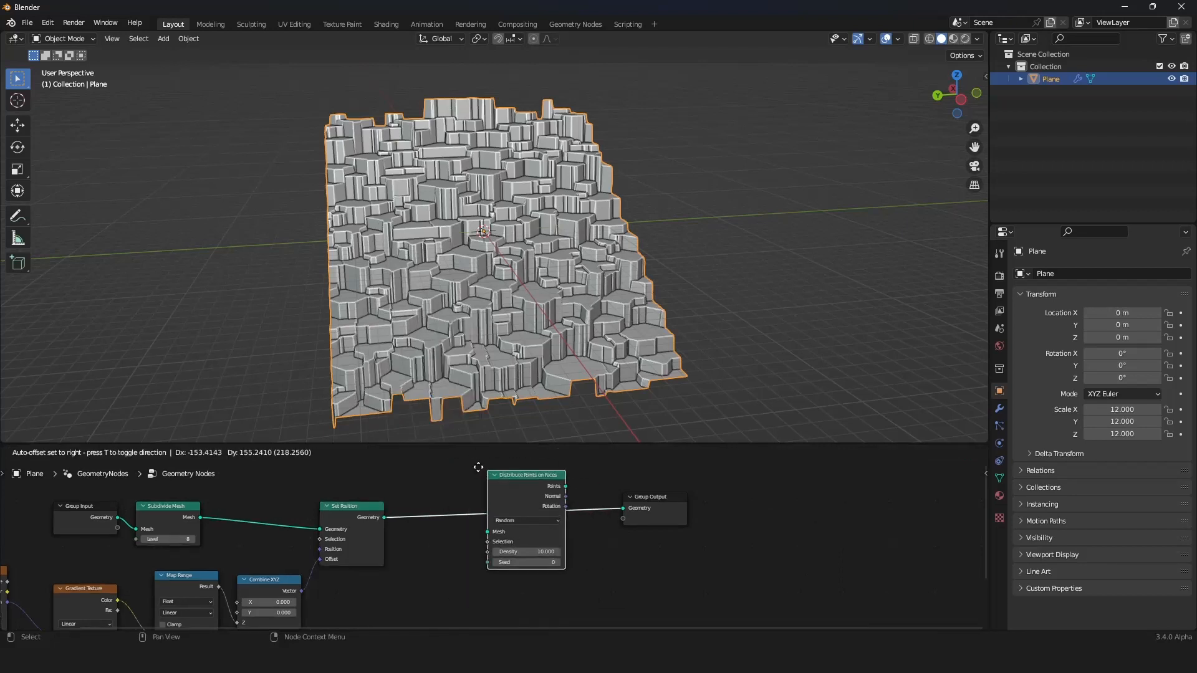
left_click(561, 508)
scroll(535, 489, "up", 2)
left_click_drag(607, 492, 854, 502)
left_click_drag(472, 502, 567, 503)
mouse_move(553, 563)
left_mouse_down()
mouse_move(1172, 563)
mouse_move(551, 563)
left_mouse_up()
scroll(496, 541, "down", 4)
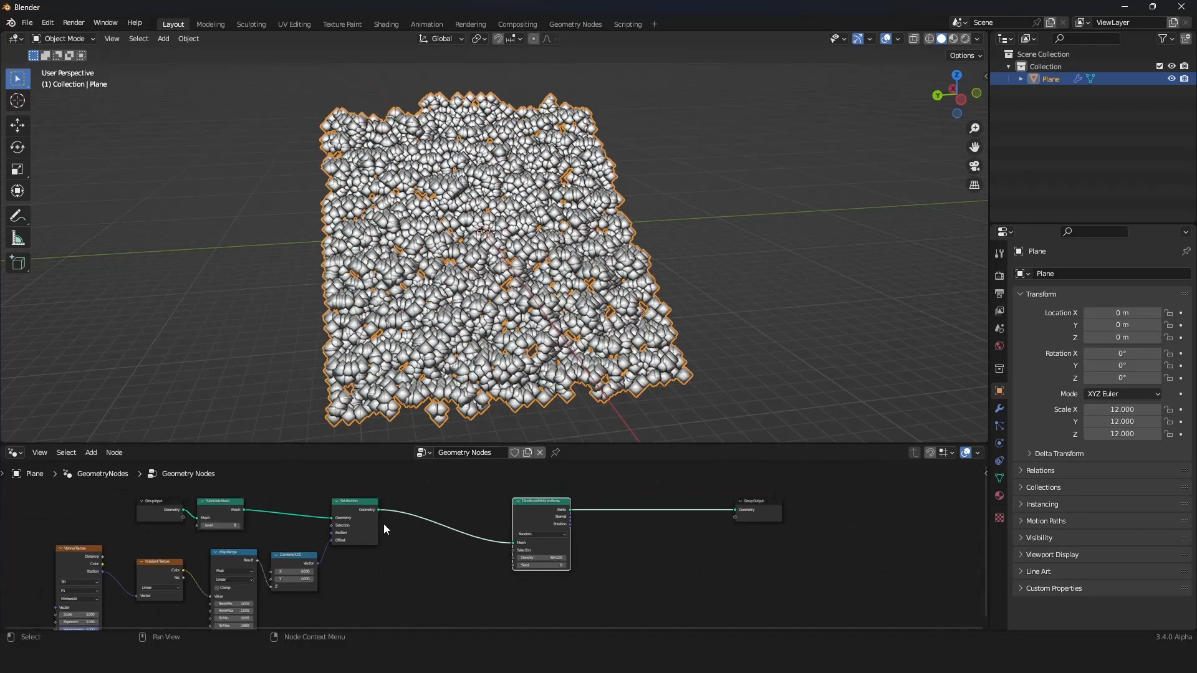
Set the Subdivide Mesh level to 7
middle_click_drag(383, 523, 511, 525)
scroll(502, 530, "up", 5)
left_click(281, 517)
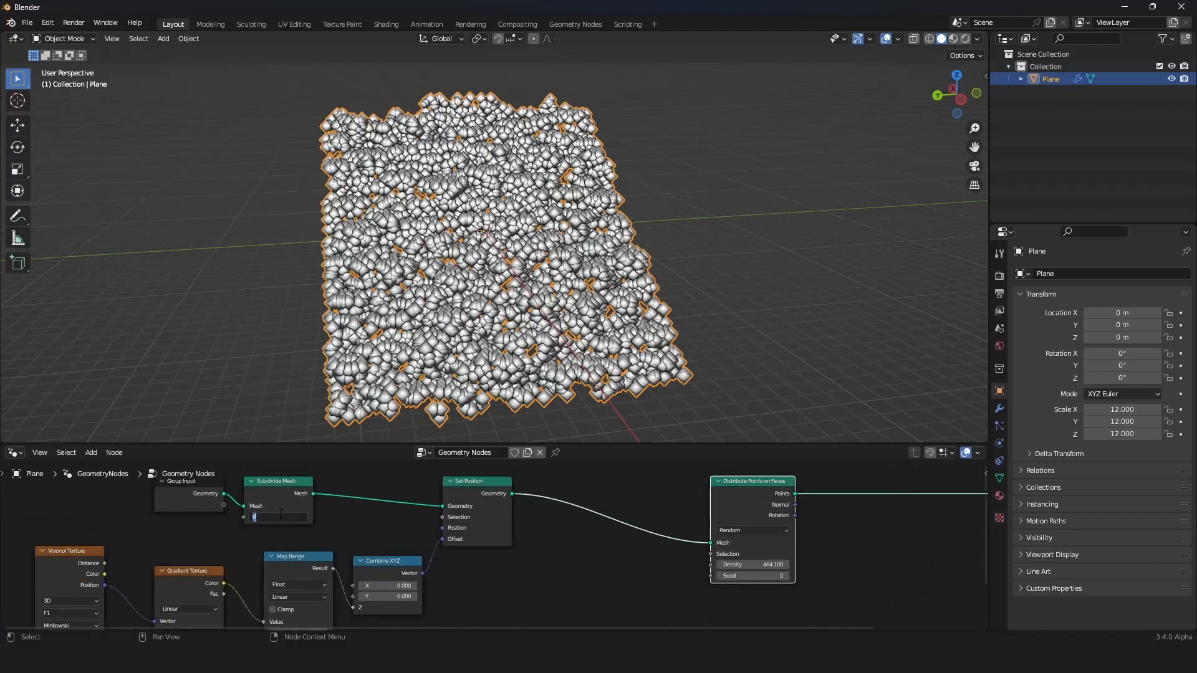
key("Return")
scroll(555, 325, "down", 2)
mouse_move(555, 325)
middle_mouse_down()
mouse_move(489, 333)
mouse_move(551, 345)
middle_mouse_up()
scroll(489, 333, "up", 4)
scroll(557, 349, "up", 3)
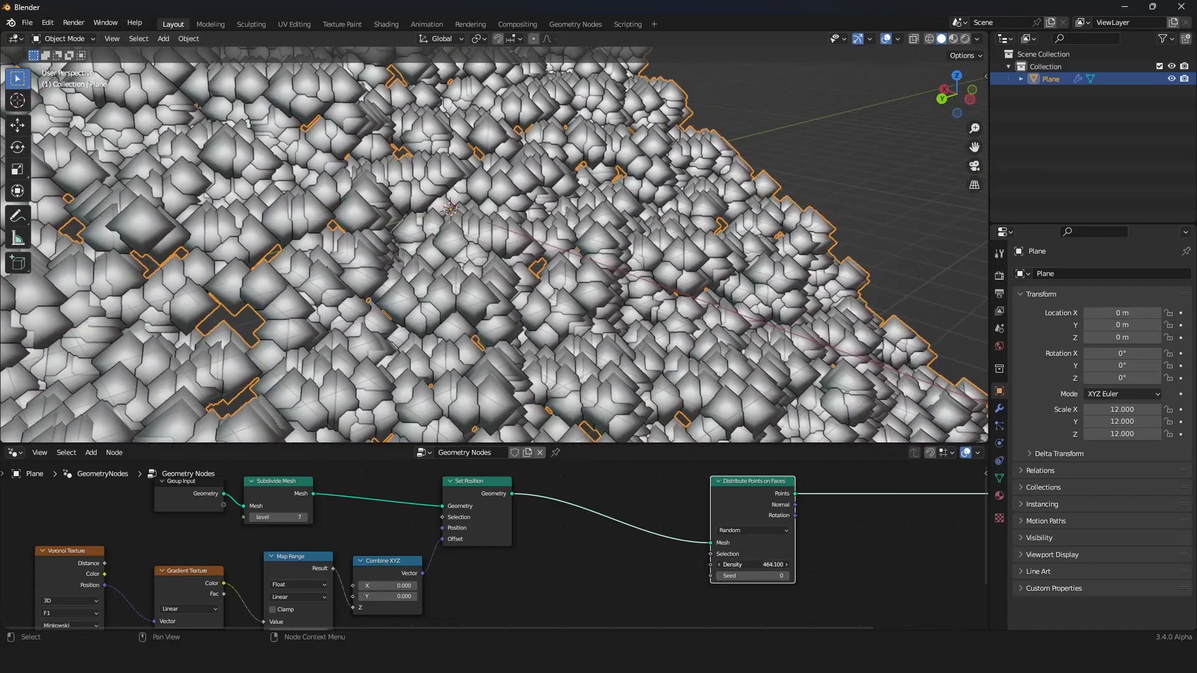
Raise the Density of Distribute Points on Faces to 592.8
left_click_drag(753, 565, 782, 565)
scroll(489, 308, "down", 4)
middle_click_drag(489, 308, 465, 323)
scroll(465, 323, "up", 2)
scroll(324, 266, "down", 2)
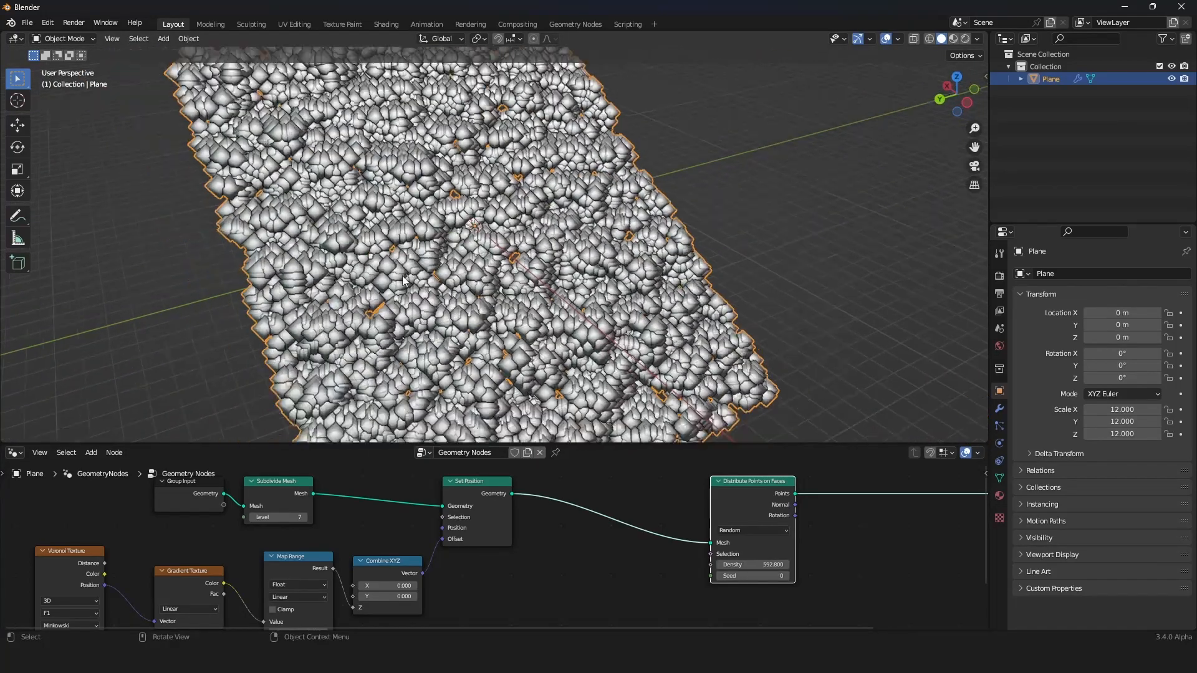
middle_click_drag(271, 272, 257, 247)
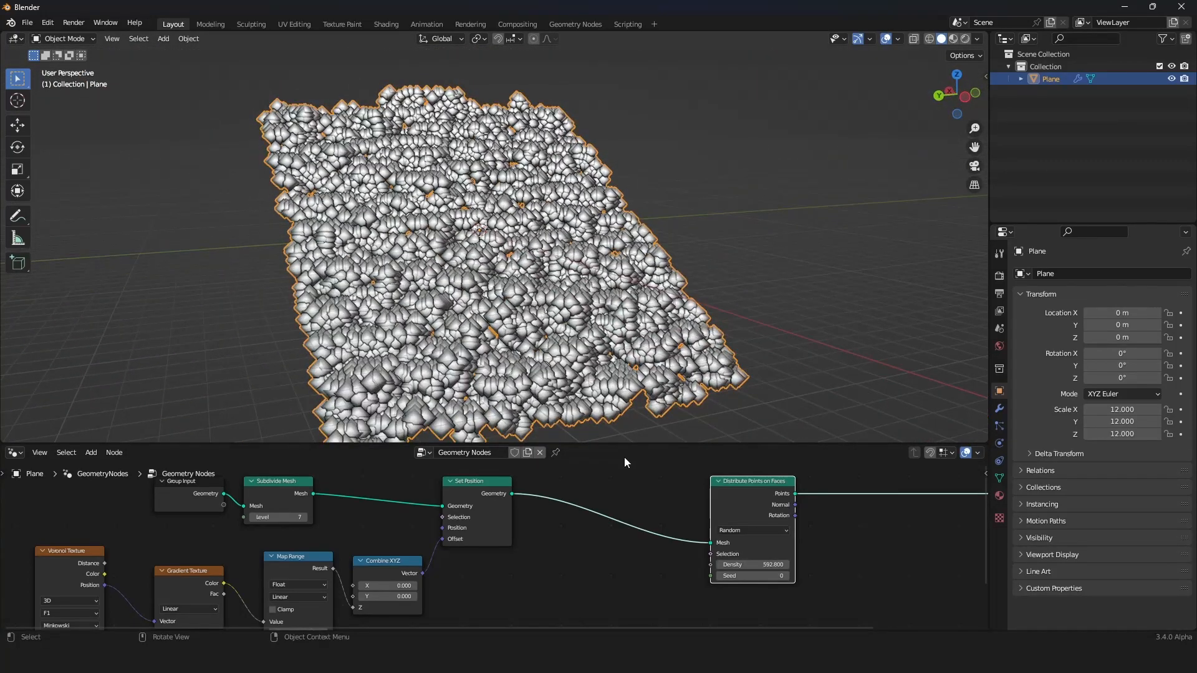
Move Distribute Points on Faces slightly farther from Set Position and examine the point coverage across the terrain
scroll(728, 527, "down", 4)
middle_click_drag(728, 528, 547, 536)
scroll(547, 536, "up", 3)
left_click_drag(579, 503, 601, 523)
scroll(604, 570, "up", 1)
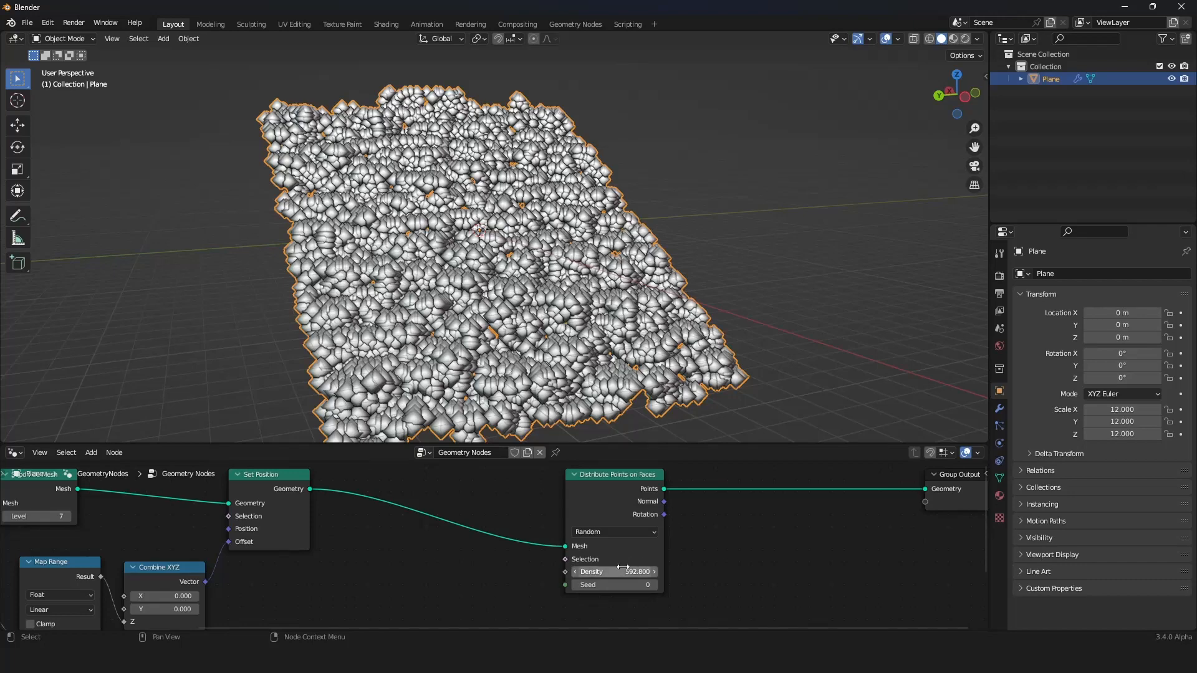
middle_click_drag(508, 295, 511, 194)
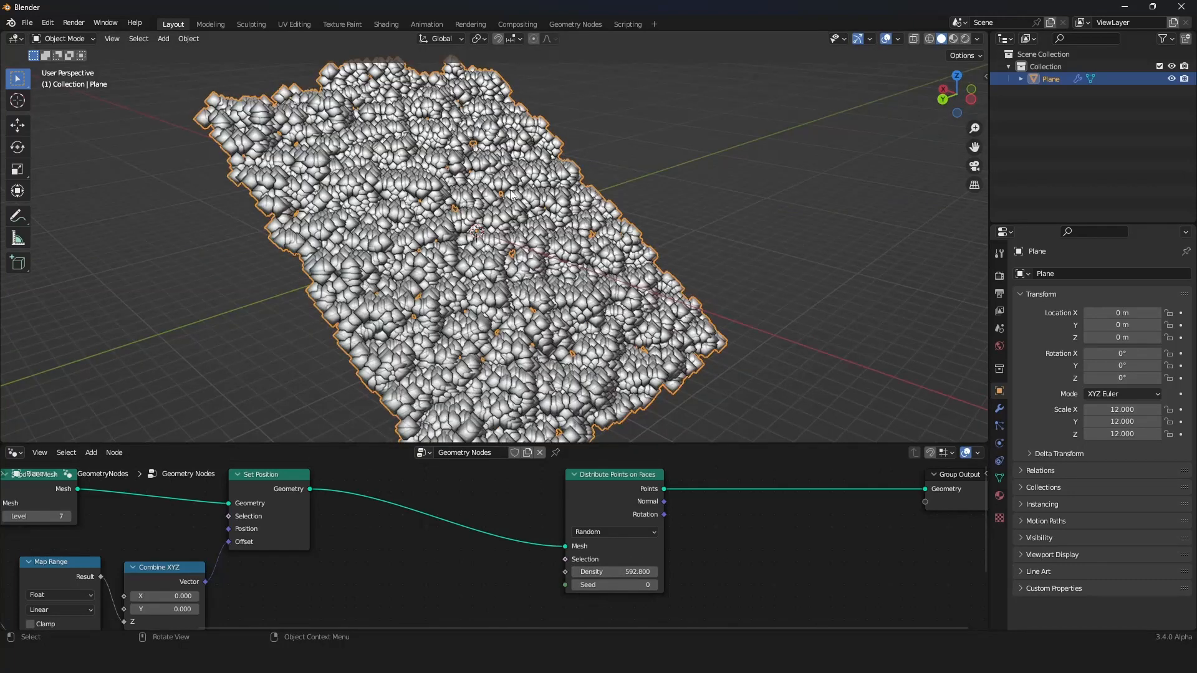
scroll(511, 243, "down", 2)
middle_click_drag(511, 243, 489, 255)
scroll(521, 264, "up", 3)
middle_click_drag(422, 292, 399, 262)
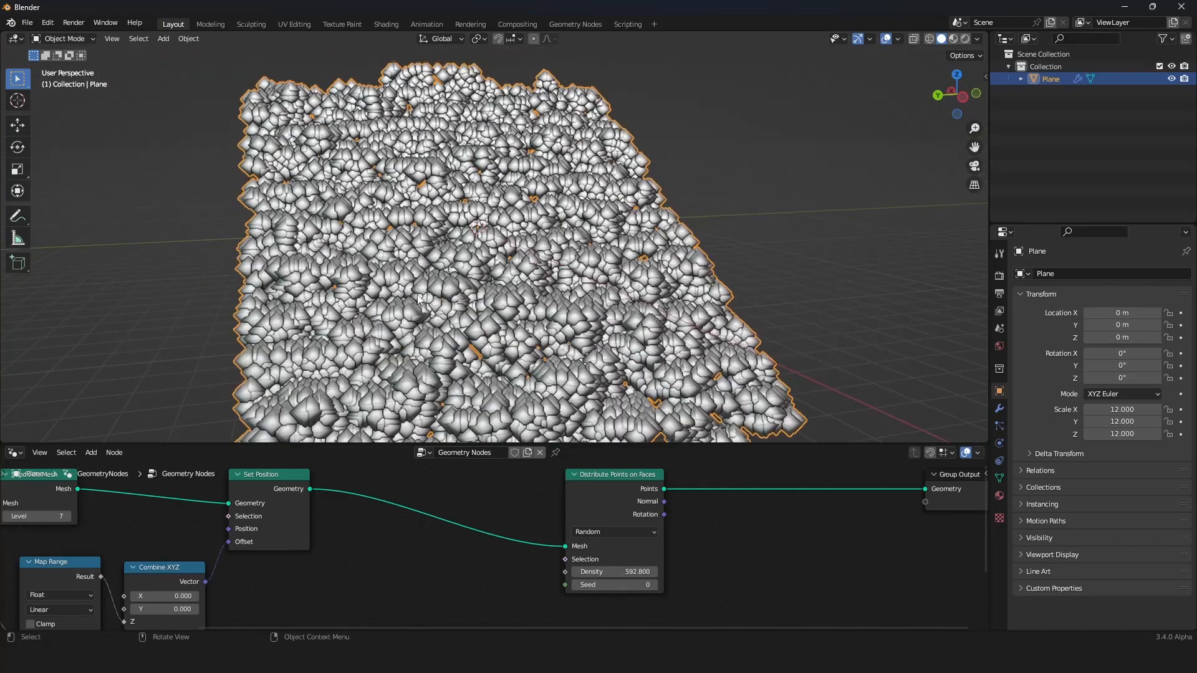
Add a Normal node just above the Set Position node
scroll(459, 530, "down", 5)
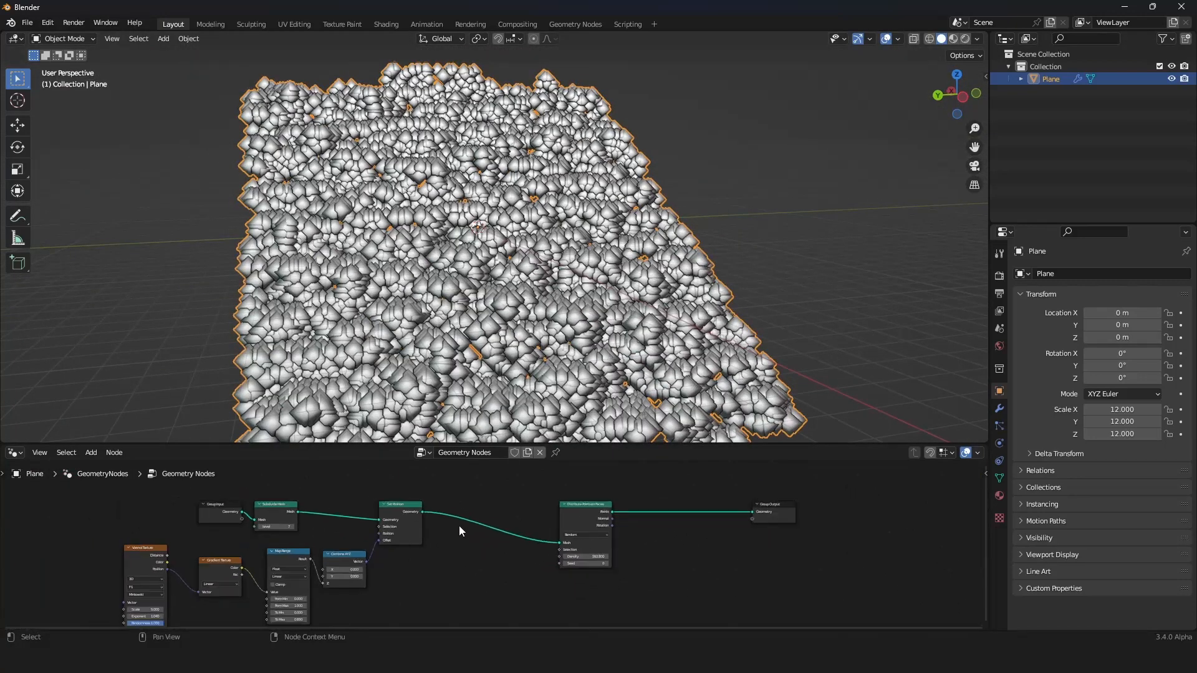
scroll(458, 530, "up", 4)
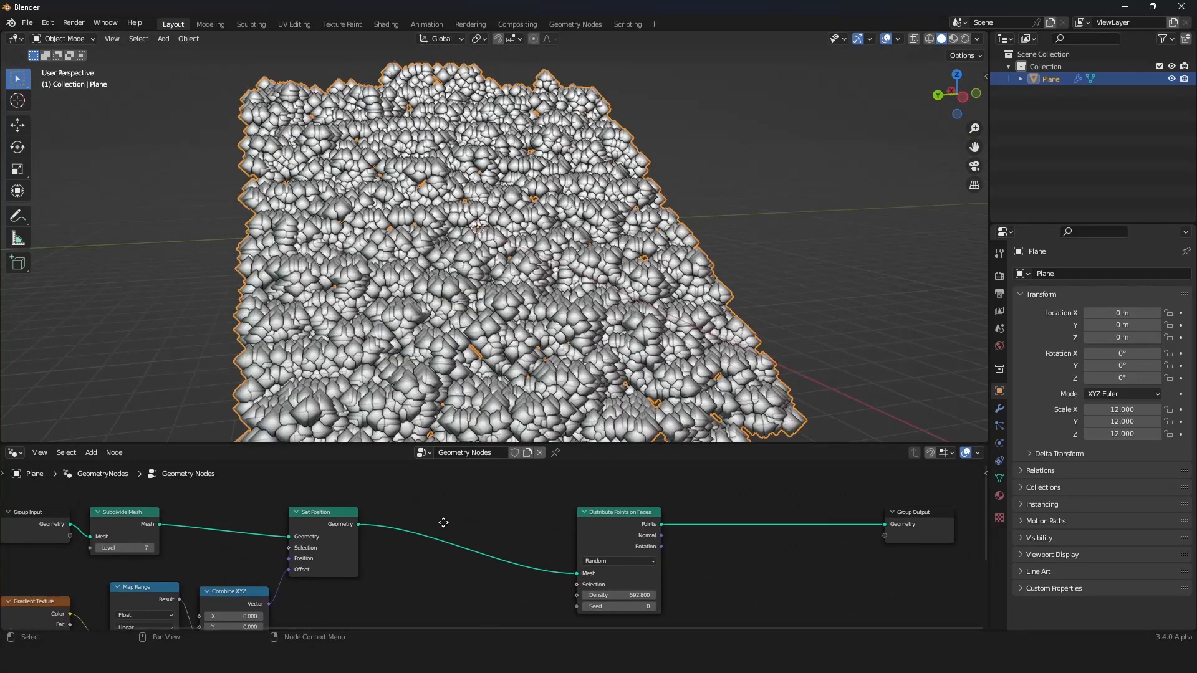
key("shift+a")
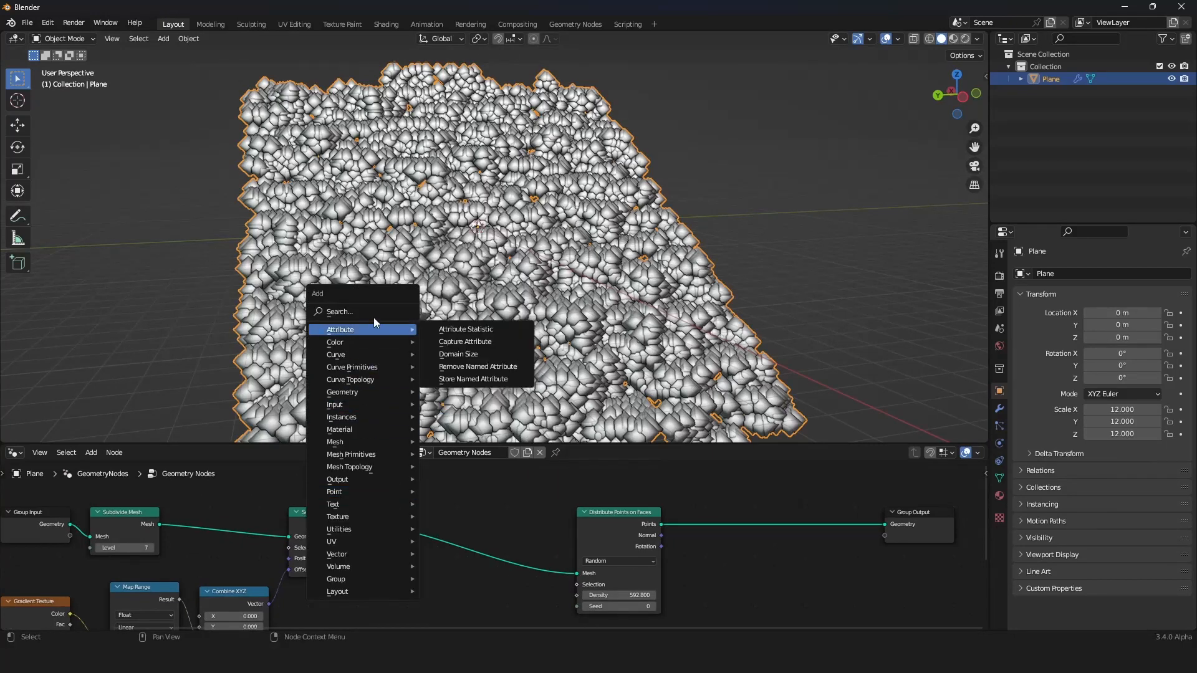
left_click(374, 312)
type("normal")
key("Return")
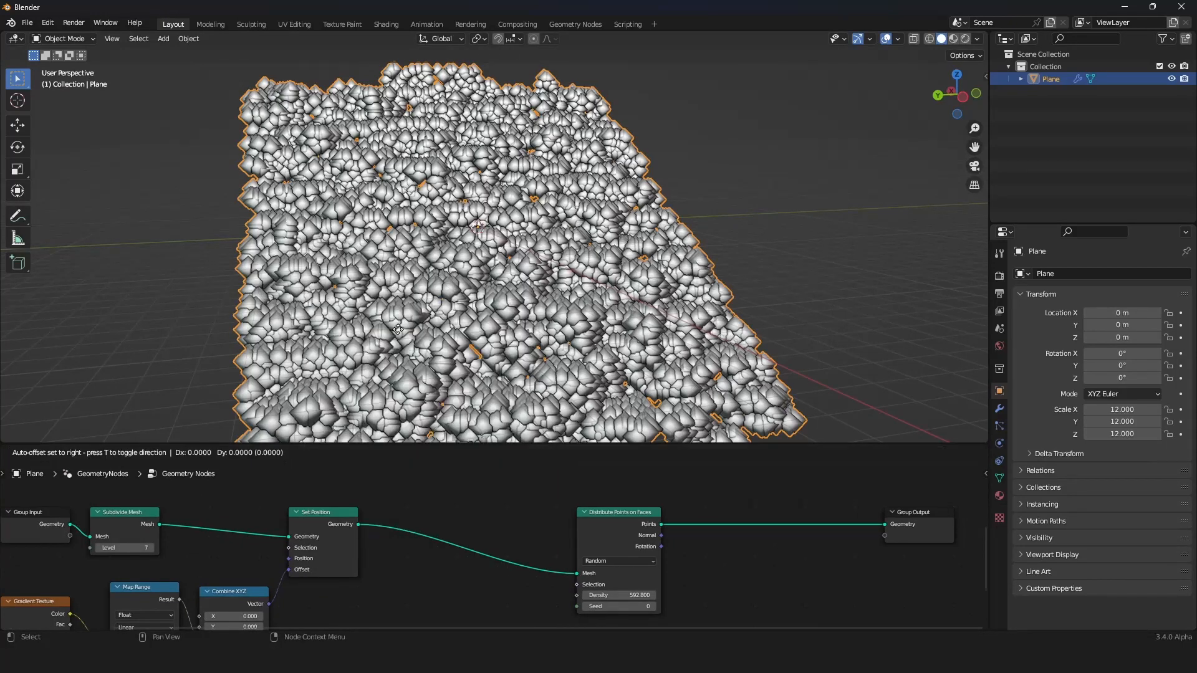
left_click(325, 489)
Examine how the points spread over the terrain's steps and the open link between Set Position and Distribute Points on Faces
scroll(431, 310, "down", 3)
middle_click_drag(432, 310, 471, 323)
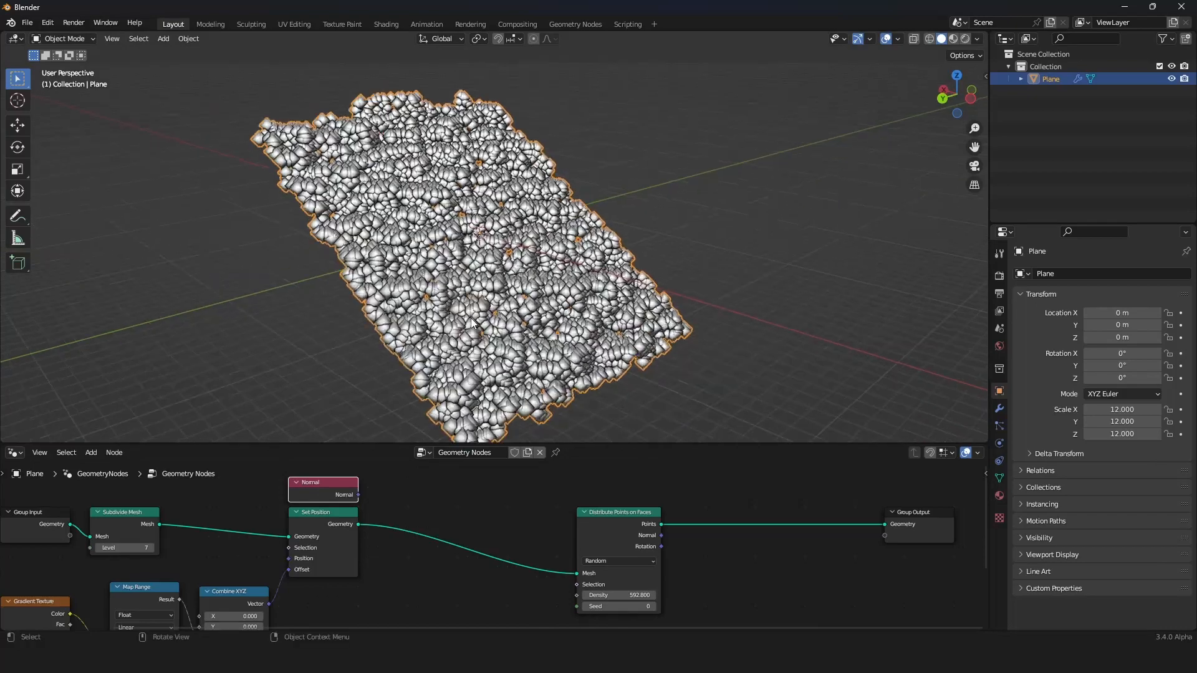
scroll(471, 323, "up", 4)
scroll(390, 513, "up", 1)
middle_click_drag(390, 513, 297, 494)
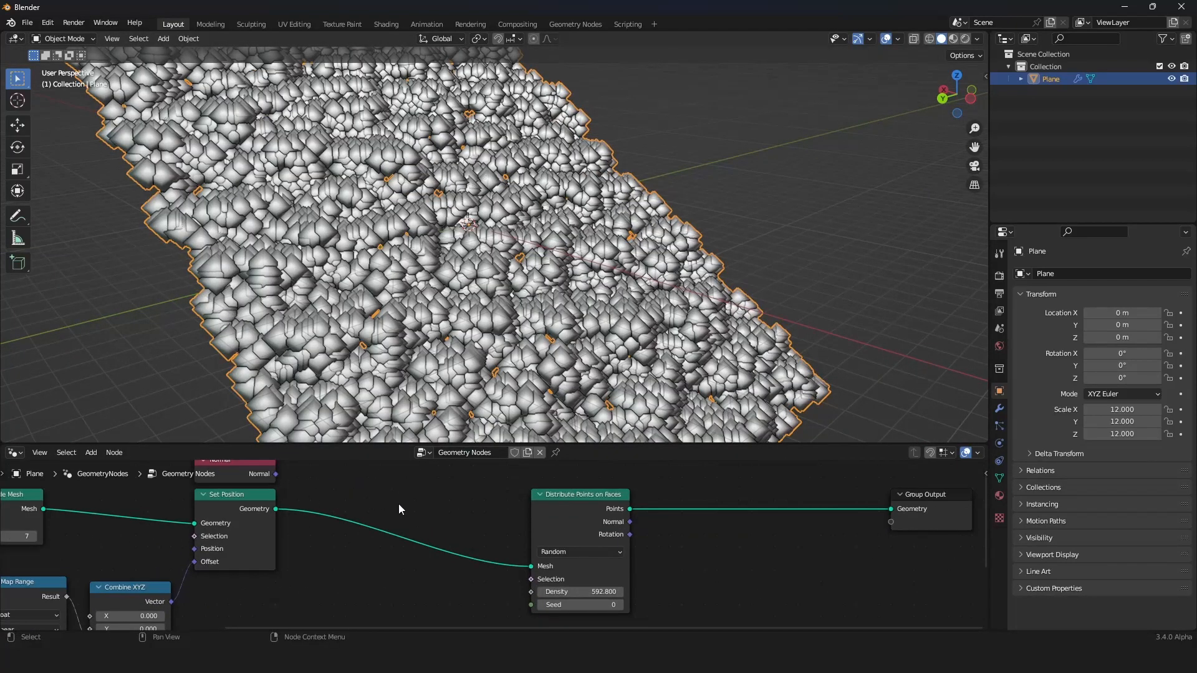
scroll(338, 519, "down", 1)
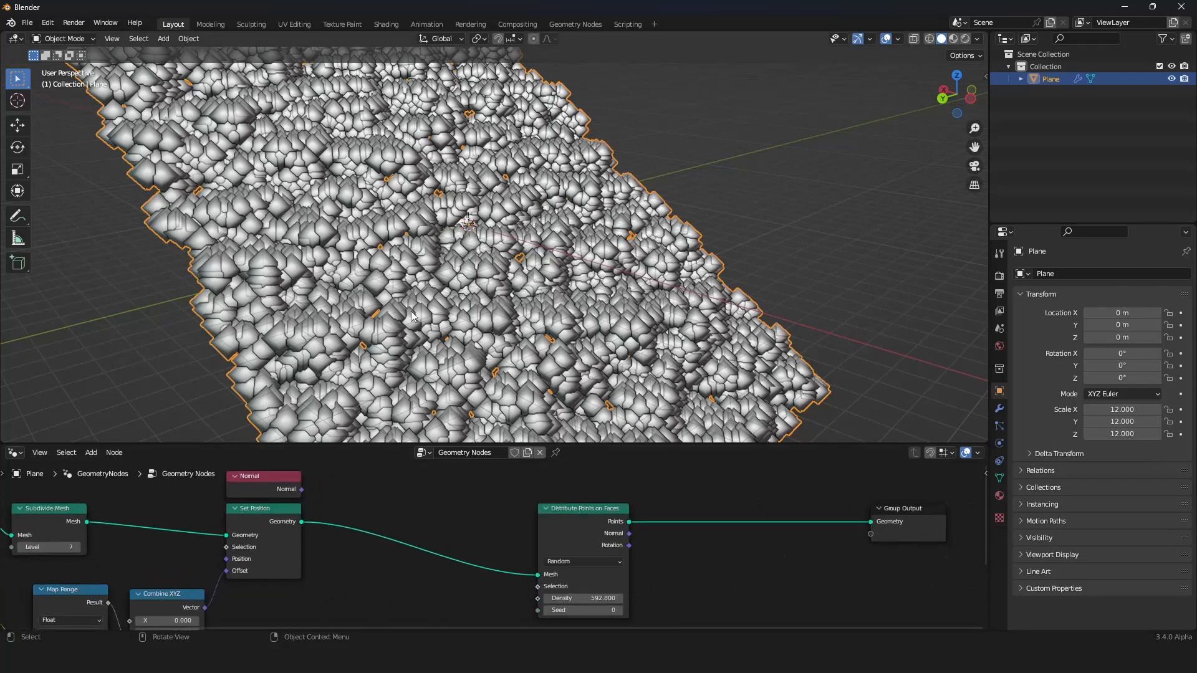
middle_click_drag(411, 317, 499, 295)
scroll(424, 513, "down", 3)
Add a Separate XYZ node and connect the Normal node's output to its Vector input
middle_click_drag(401, 510, 362, 499)
scroll(385, 496, "up", 3)
key("shift+a")
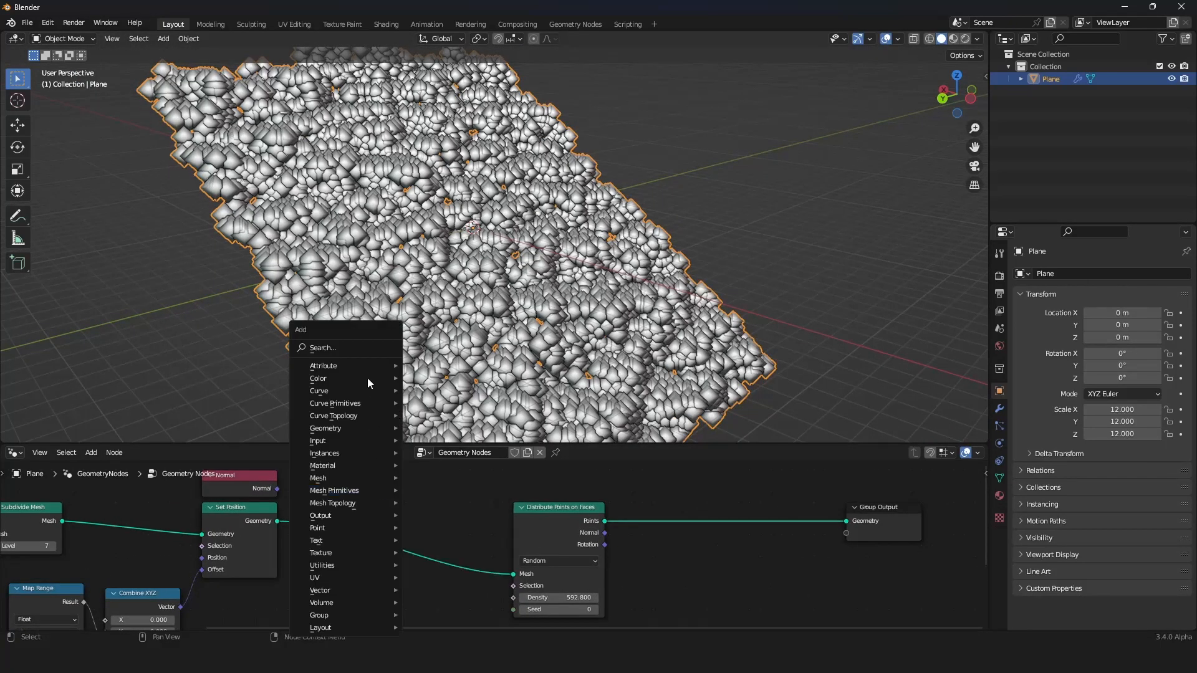
left_click(371, 346)
type("sep")
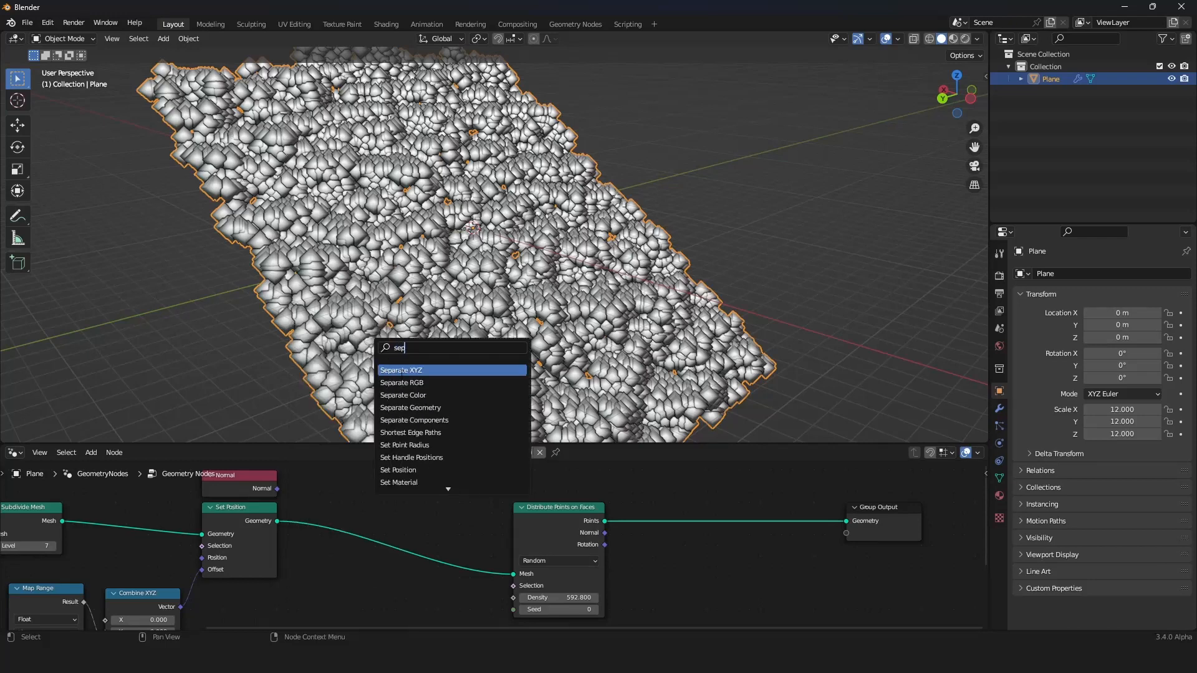
key("Return")
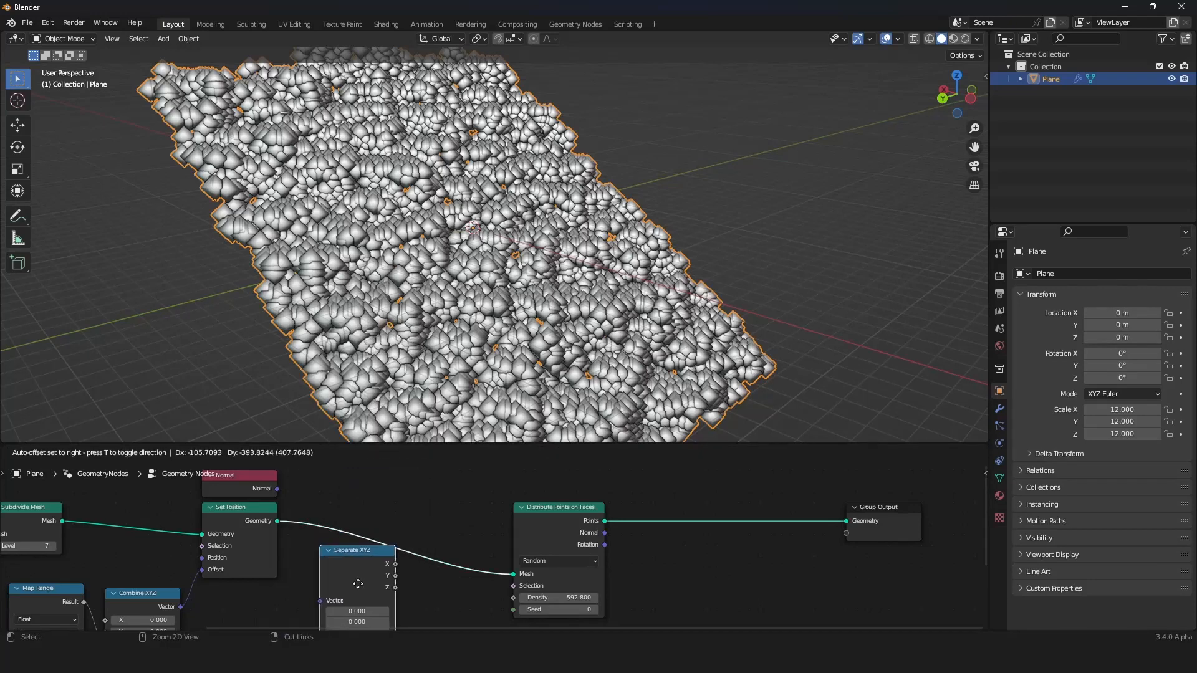
left_click(358, 583)
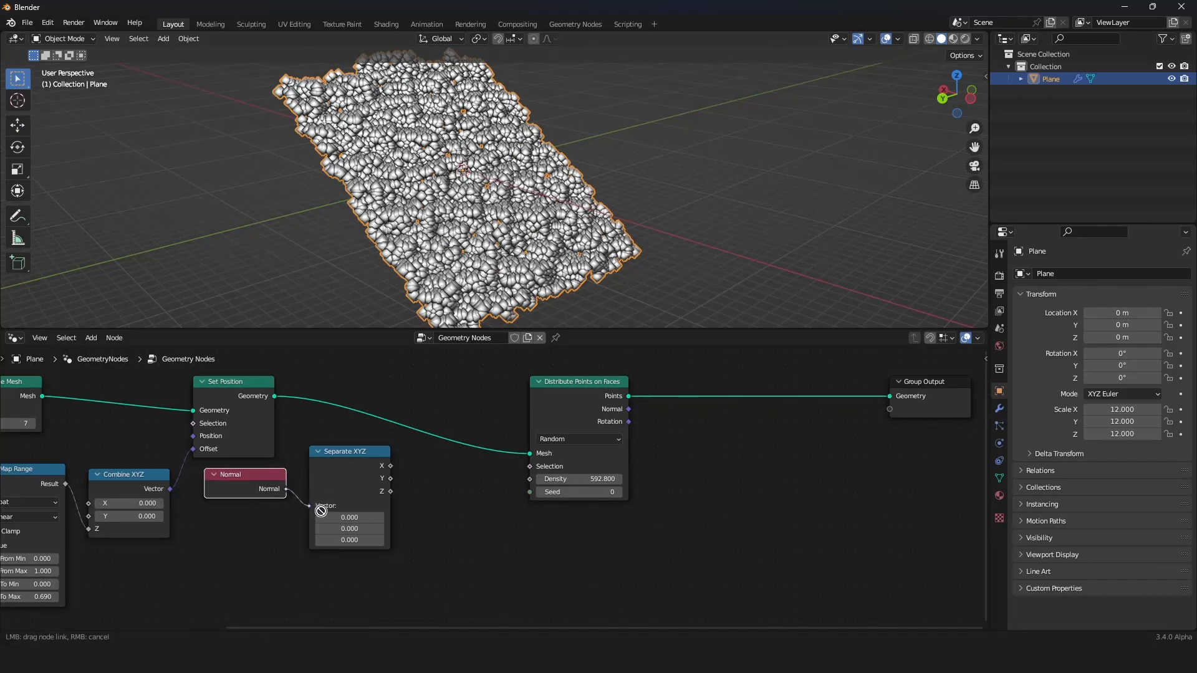
left_click_drag(312, 510, 311, 507)
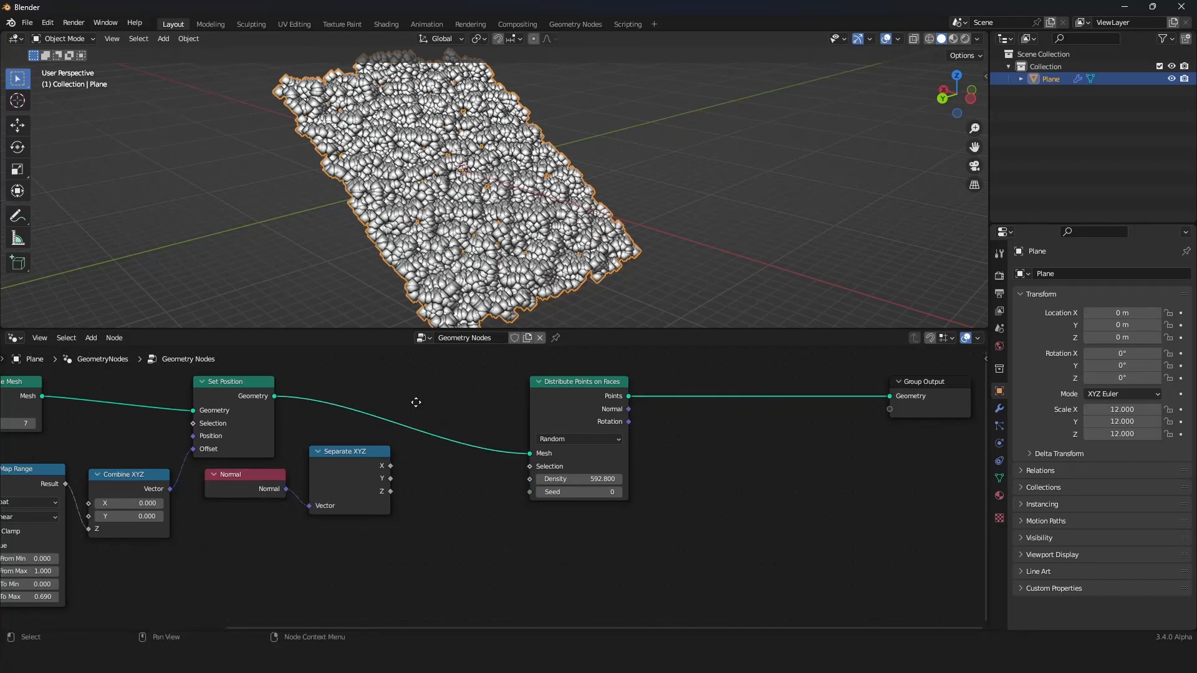
Line up the Normal and Separate XYZ nodes in a row beneath Set Position
middle_click_drag(416, 402, 418, 406)
scroll(470, 448, "up", 3)
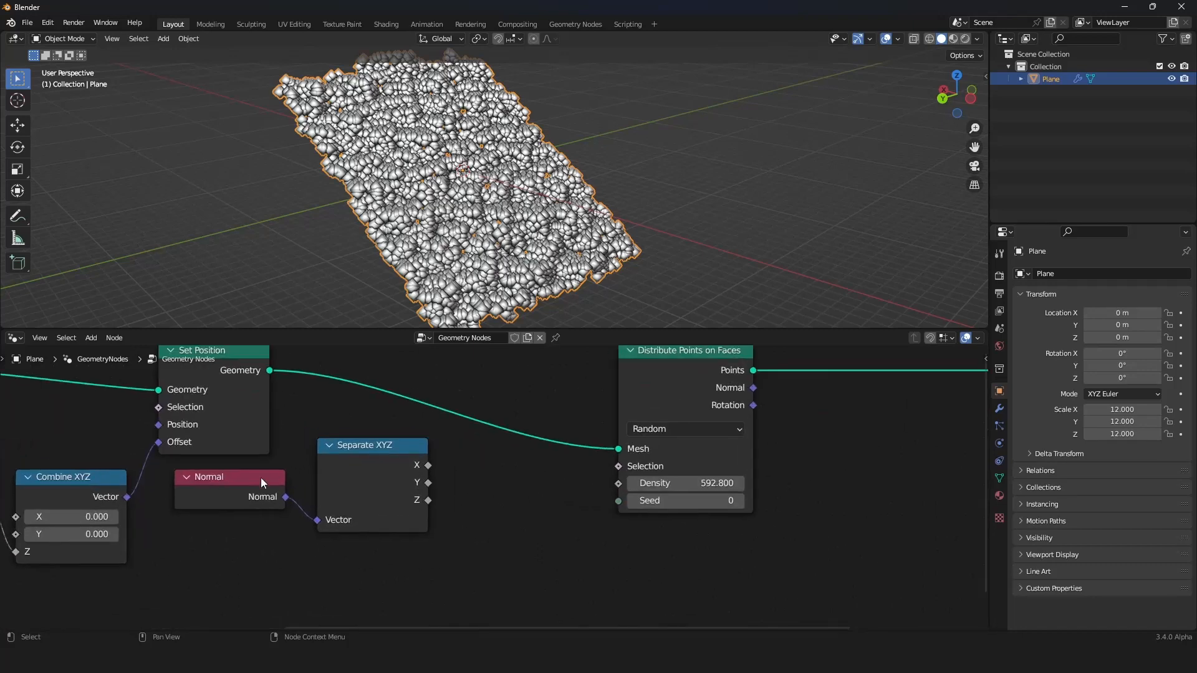
left_click_drag(260, 478, 245, 478)
left_click_drag(376, 465, 361, 497)
scroll(365, 494, "down", 2)
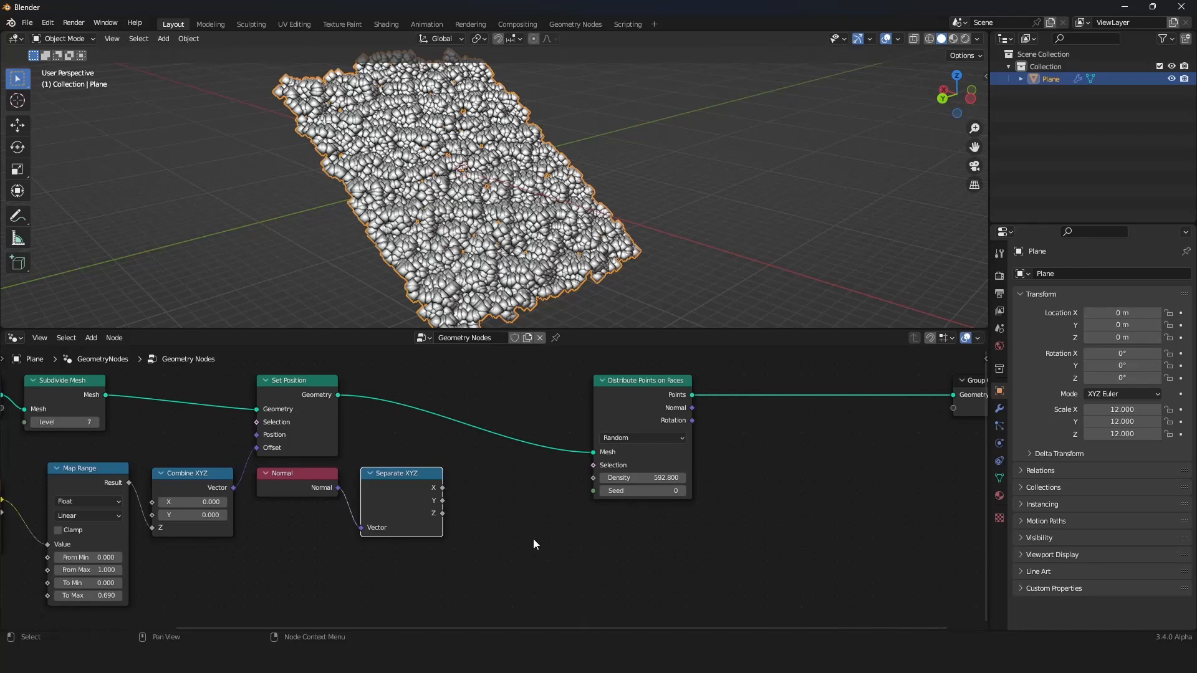
scroll(499, 530, "up", 1)
left_click_drag(429, 520, 516, 450)
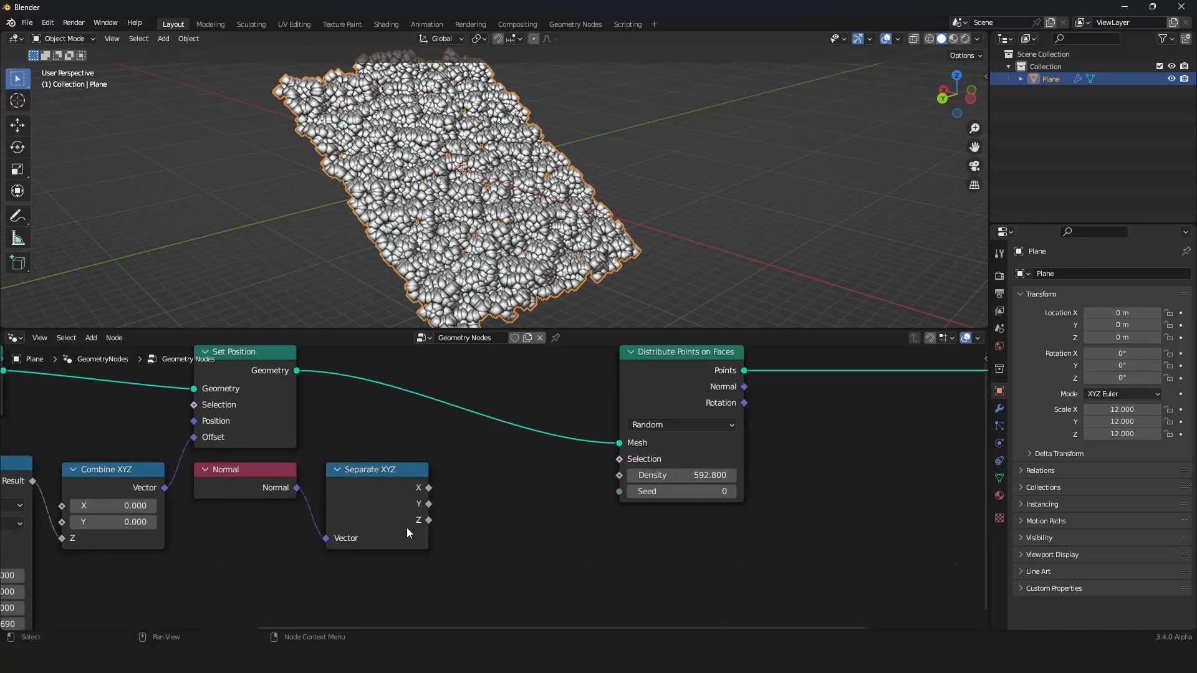
Examine the points on the terrain's flat tops and vertical sides together with the Separate XYZ node setup
scroll(407, 533, "down", 2)
middle_click_drag(430, 262, 487, 258)
scroll(477, 265, "up", 4)
scroll(420, 484, "down", 2)
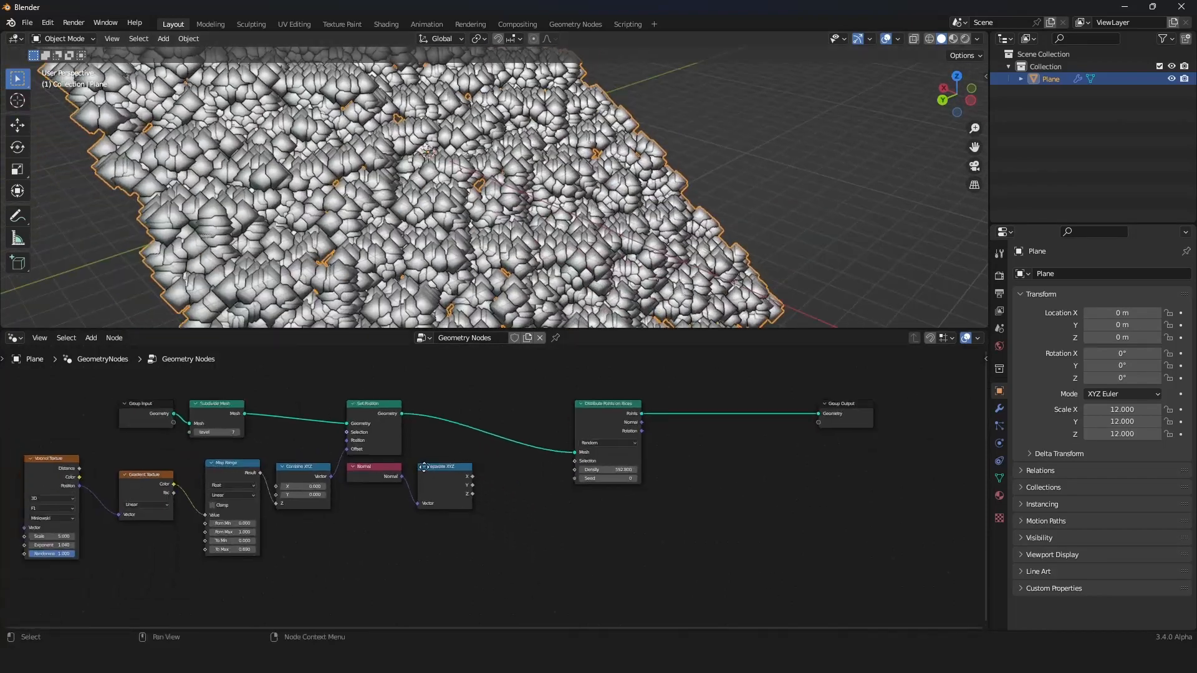
scroll(424, 466, "up", 2)
left_click(417, 457)
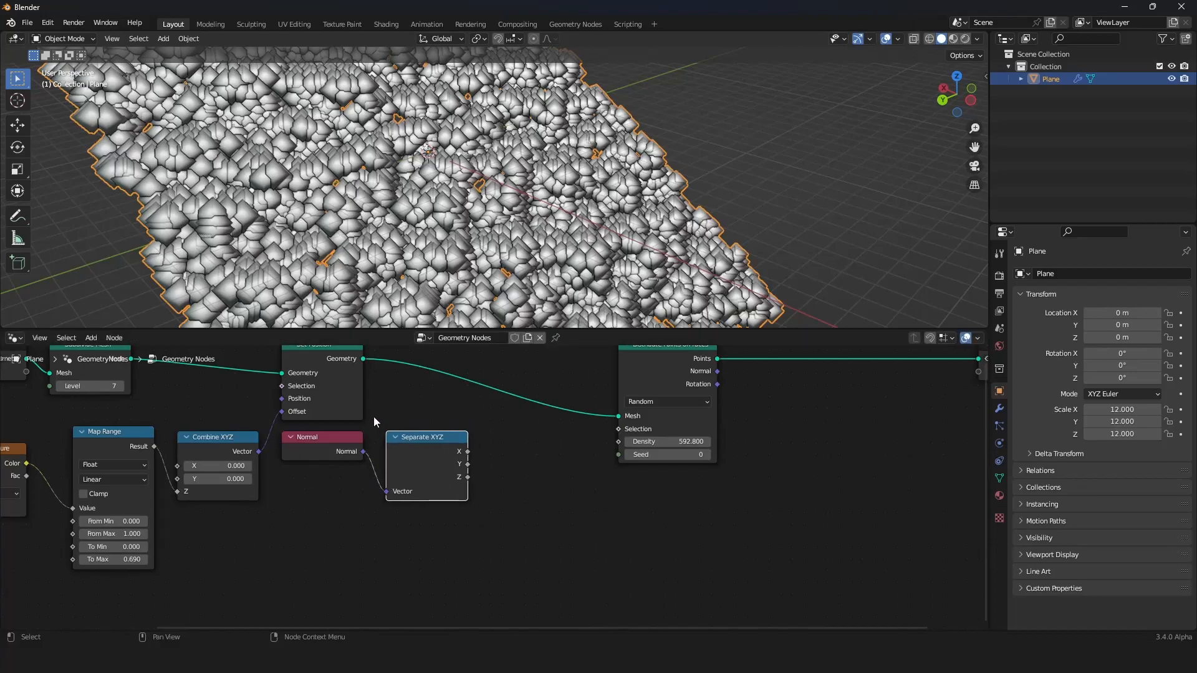
scroll(436, 205, "down", 5)
middle_click_drag(436, 206, 449, 137)
scroll(366, 216, "down", 3)
scroll(547, 111, "up", 6)
middle_click_drag(547, 110, 480, 166)
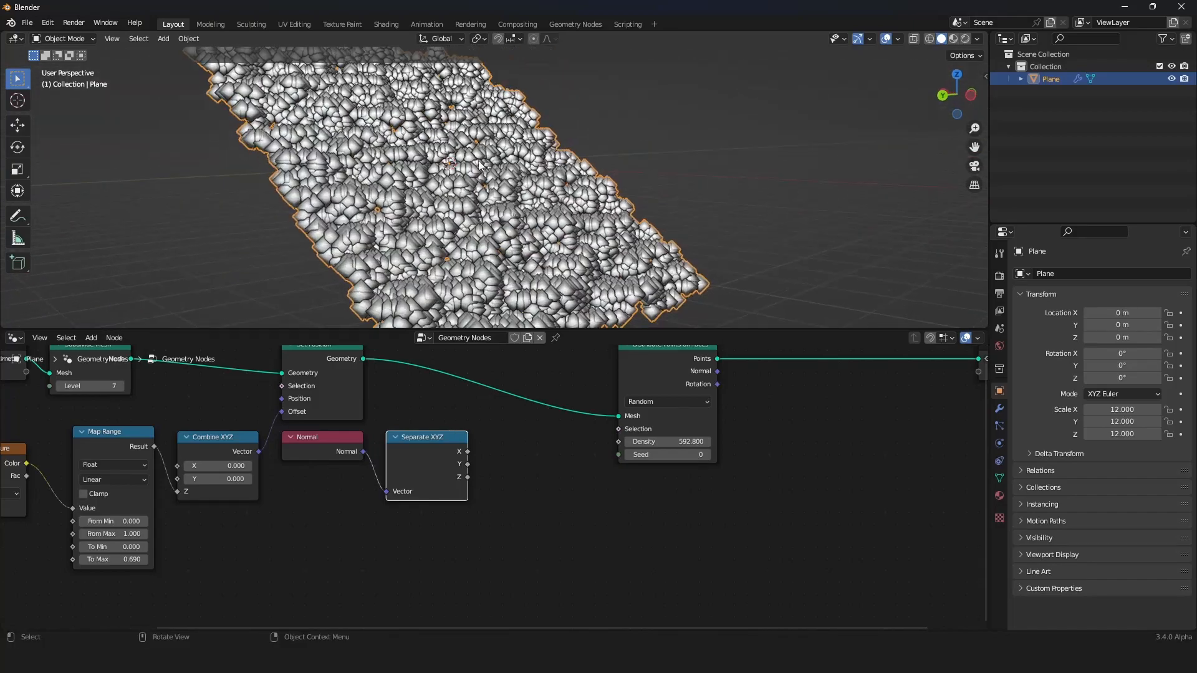
Connect Separate XYZ's Z output to the Density input of Distribute Points on Faces
middle_click_drag(536, 474, 496, 521)
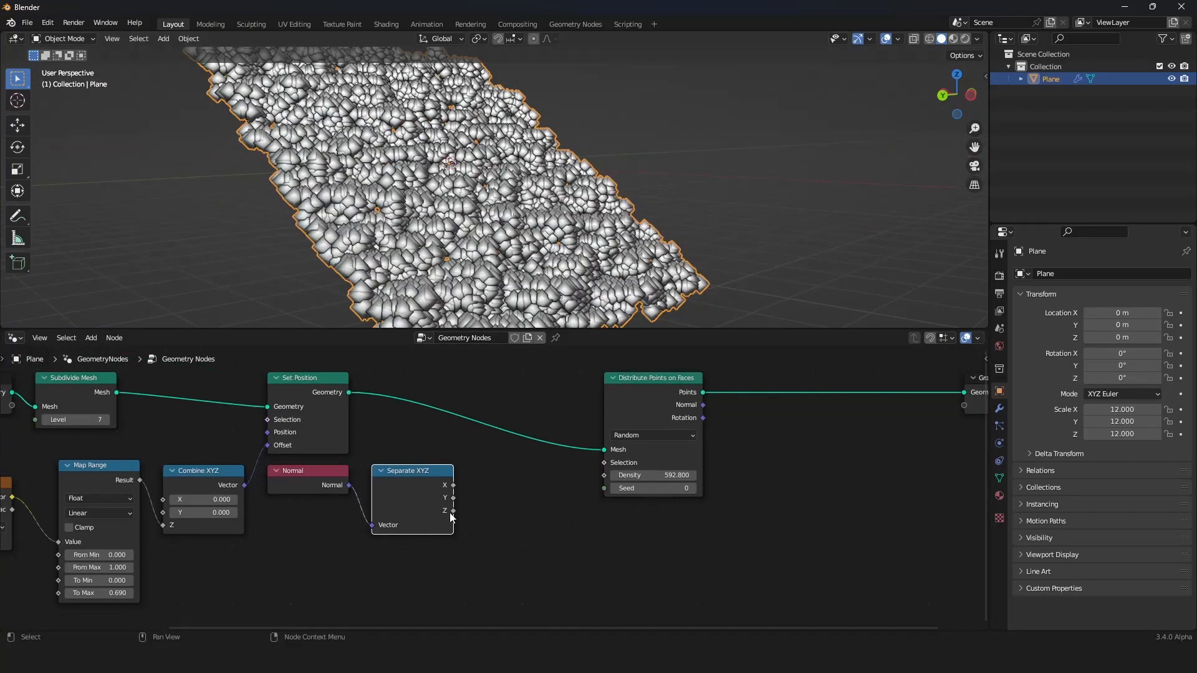
left_click_drag(614, 472, 614, 472)
scroll(556, 440, "down", 2)
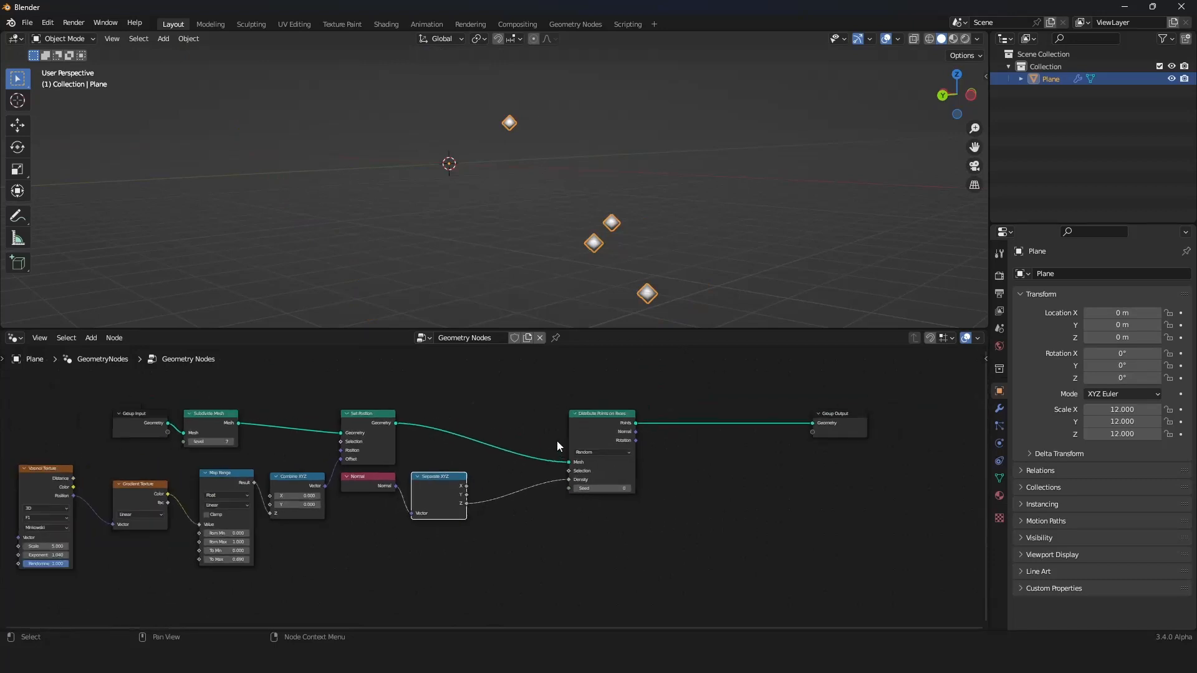
Insert a Math node on the link between Separate XYZ's Z output and the Density input of Distribute Points on Faces
scroll(517, 450, "up", 2)
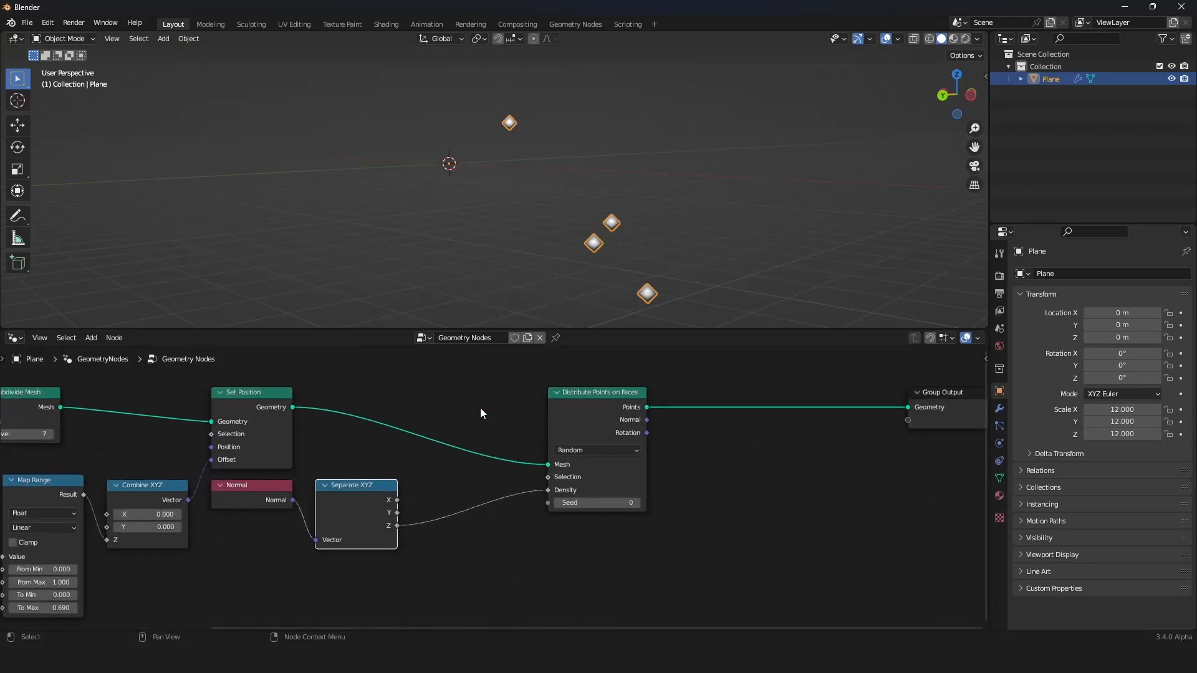
scroll(541, 145, "down", 3)
middle_click_drag(541, 145, 518, 164)
scroll(518, 165, "up", 3)
scroll(491, 449, "down", 3)
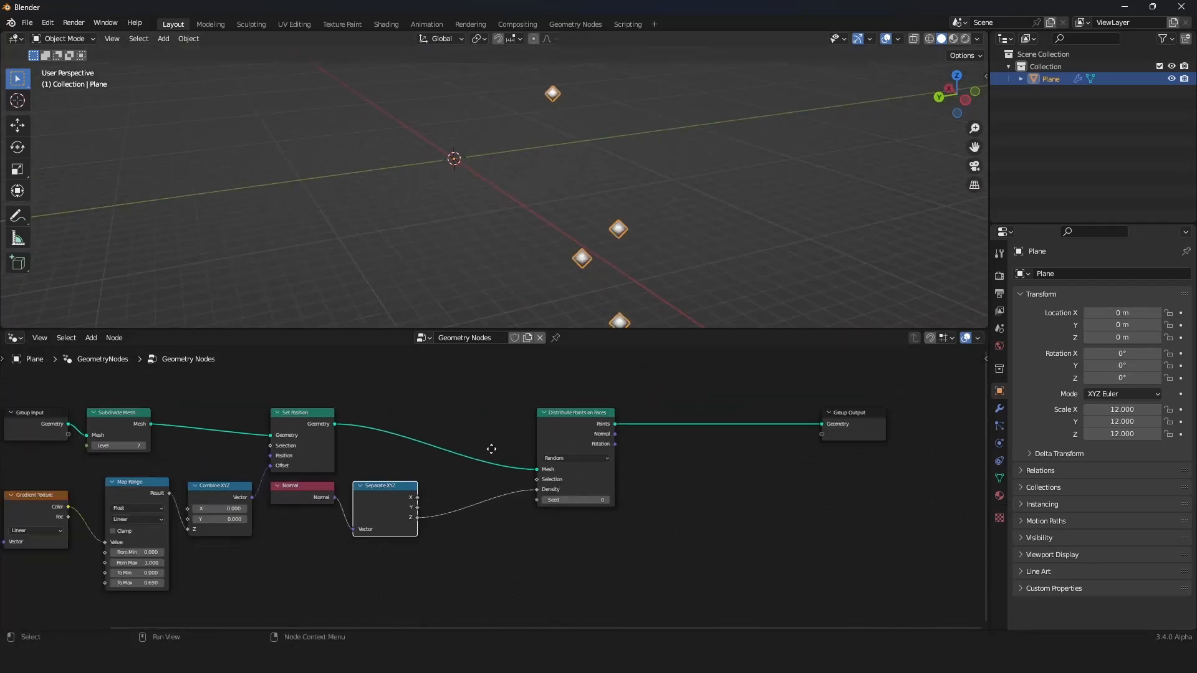
scroll(491, 448, "up", 2)
key("shift+a")
left_click(444, 348)
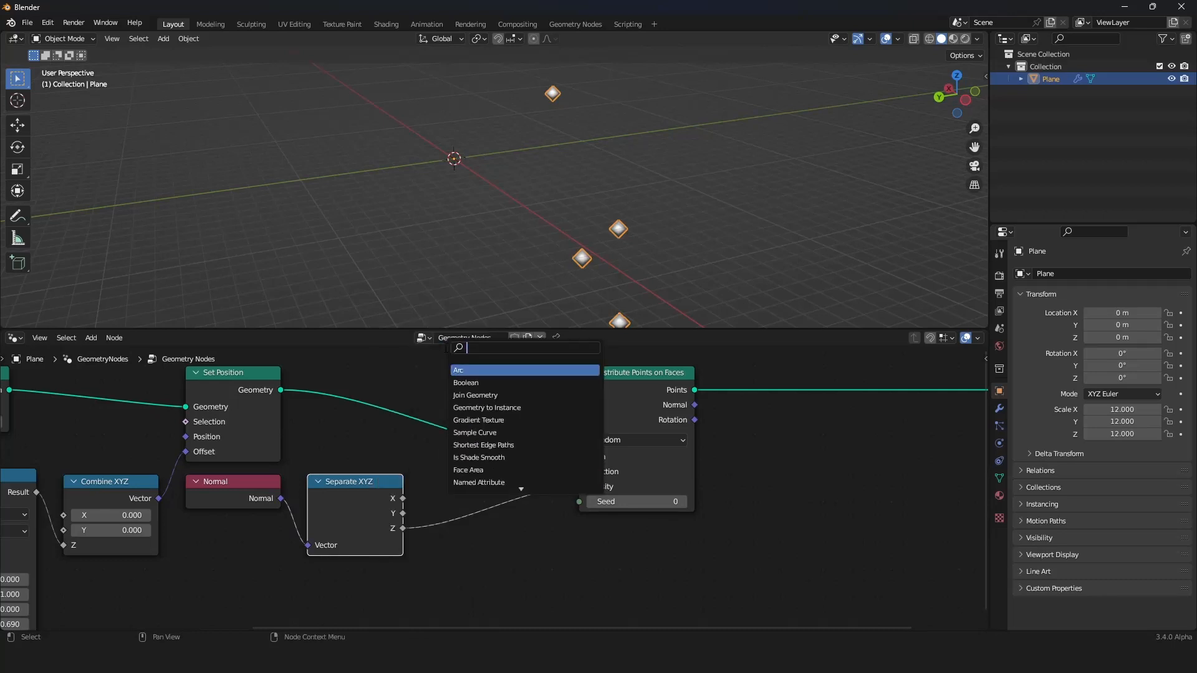
type("math")
left_click(471, 372)
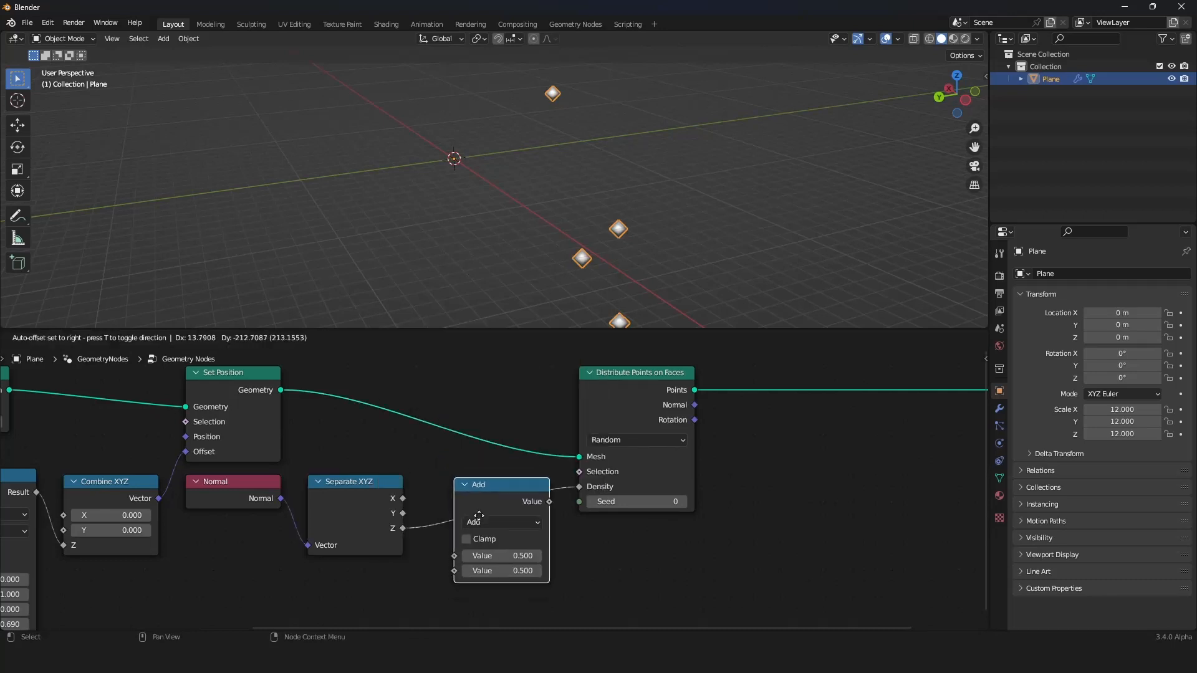
left_click(492, 520)
Set the Math node's operation to Multiply and its second value to 626.3
left_click(493, 520)
left_click(519, 360)
left_click_drag(506, 569, 682, 570)
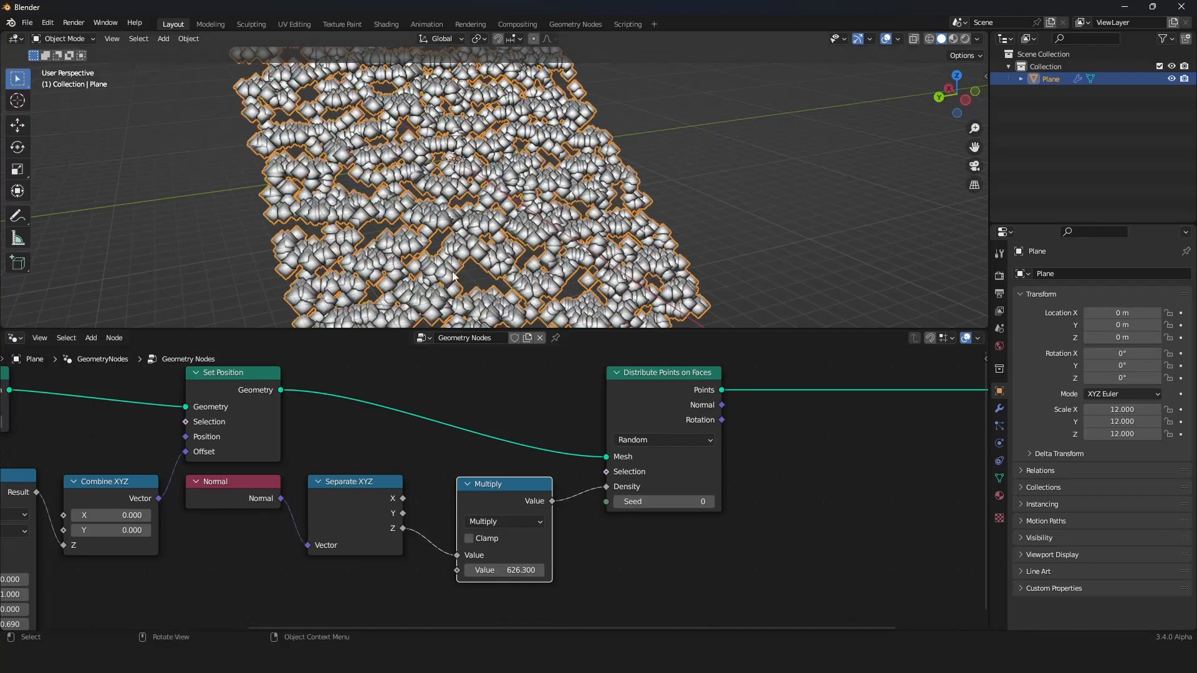
Examine how the points spread over the terrain's flat and steep areas from several angles and distances
scroll(458, 227, "down", 4)
mouse_move(458, 228)
middle_mouse_down()
mouse_move(521, 238)
mouse_move(411, 234)
mouse_move(442, 240)
middle_mouse_up()
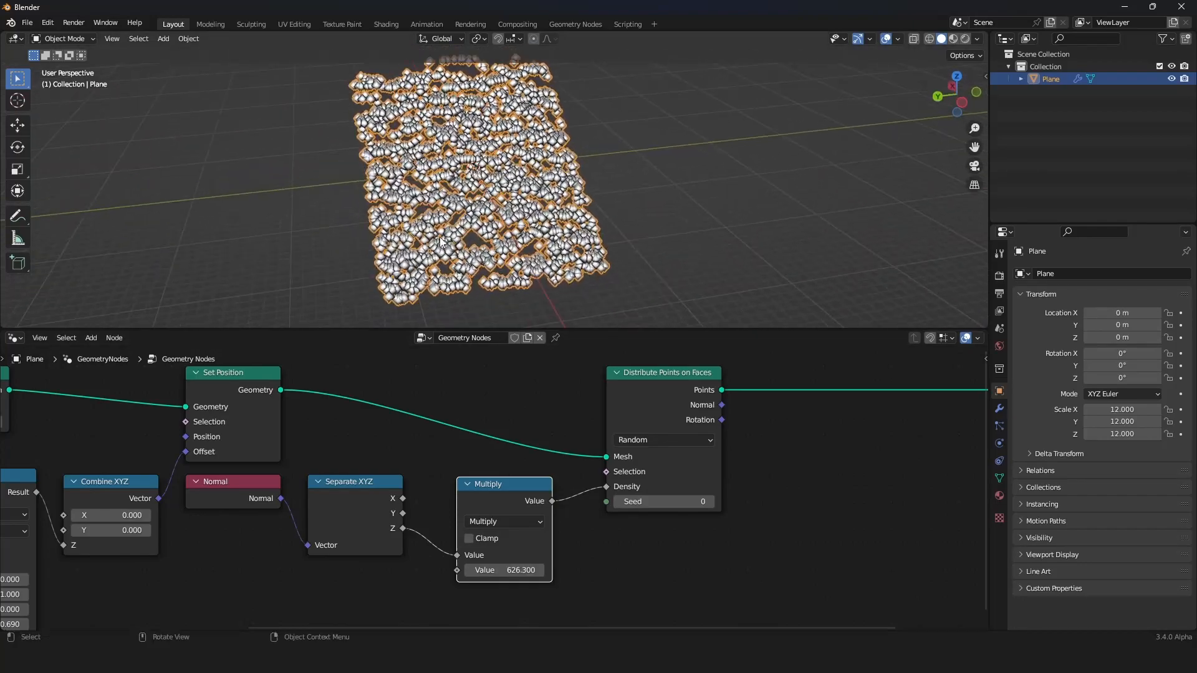
scroll(443, 240, "up", 5)
scroll(440, 240, "down", 3)
middle_click_drag(356, 284, 382, 269)
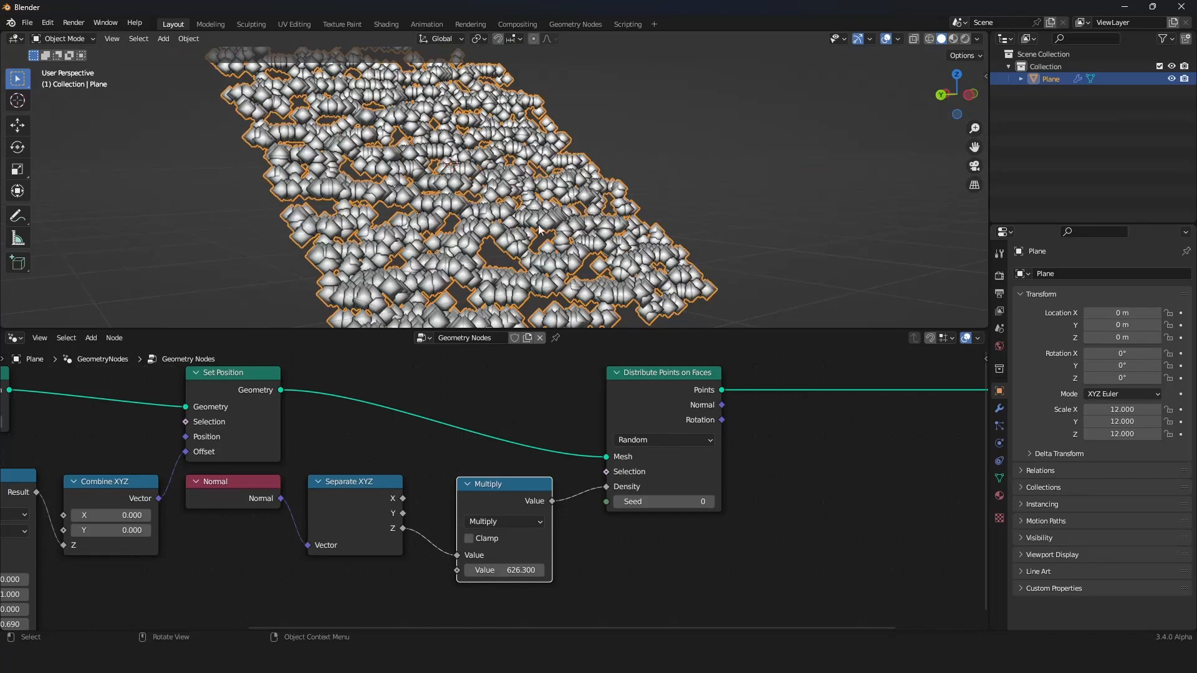
scroll(585, 243, "down", 3)
middle_click_drag(586, 248, 585, 276)
scroll(560, 303, "up", 4)
Insert a Join Geometry node after Distribute Points on Faces and connect Set Position's Geometry output to it
scroll(568, 454, "down", 5)
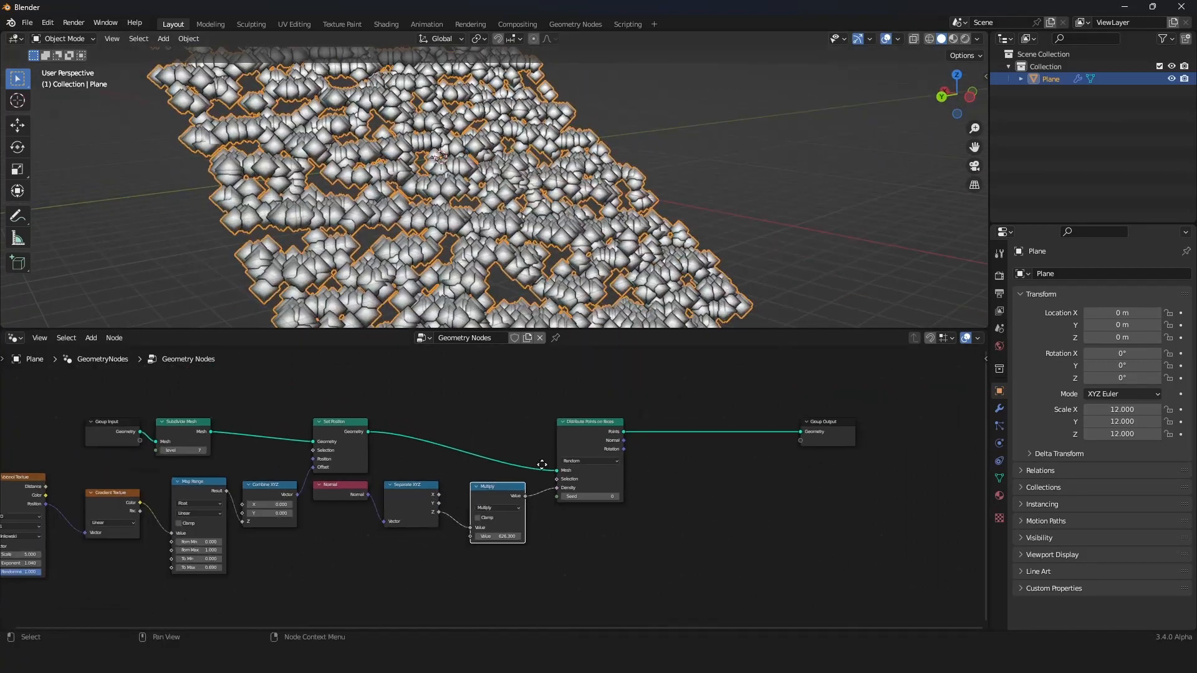
key("shift+a")
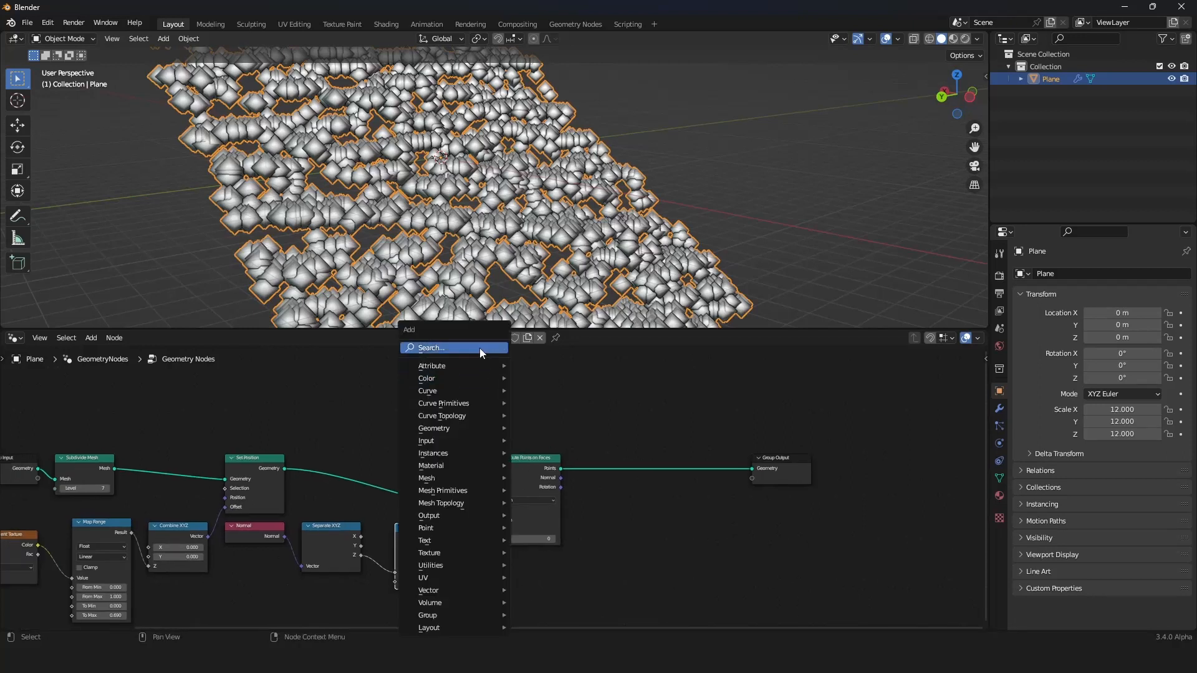
left_click(480, 348)
type("joi")
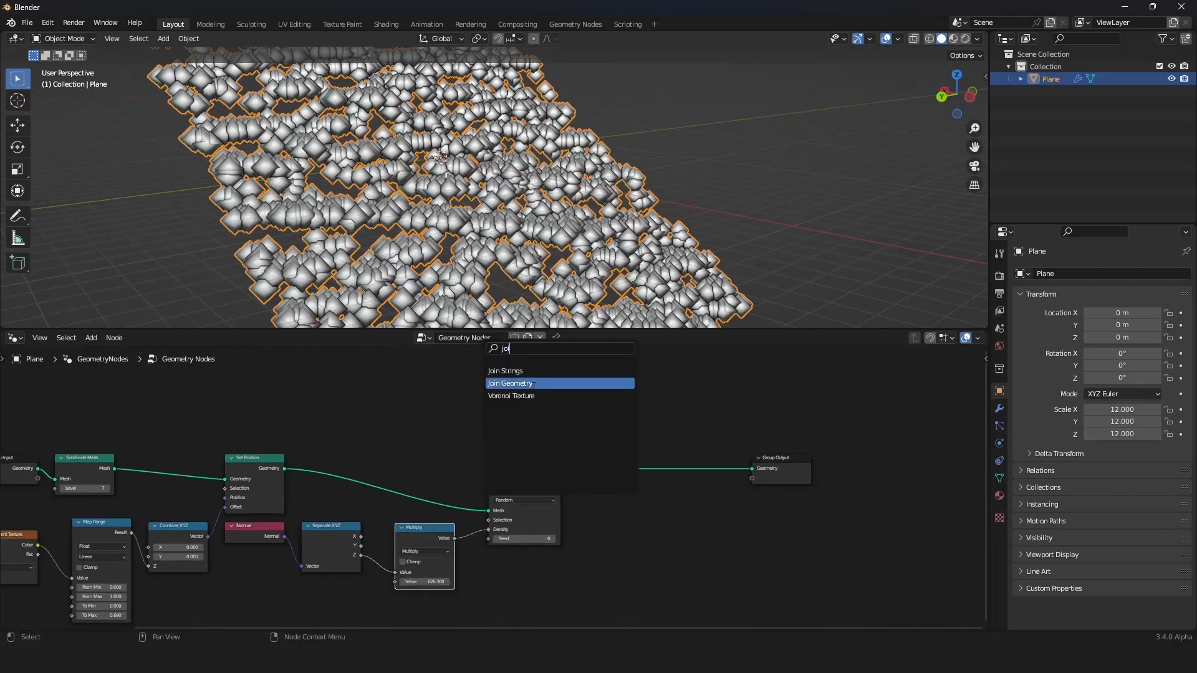
left_click(510, 383)
left_click(607, 507)
left_click_drag(283, 469, 614, 481)
scroll(505, 240, "down", 2)
middle_click_drag(502, 238, 466, 240)
scroll(466, 240, "up", 4)
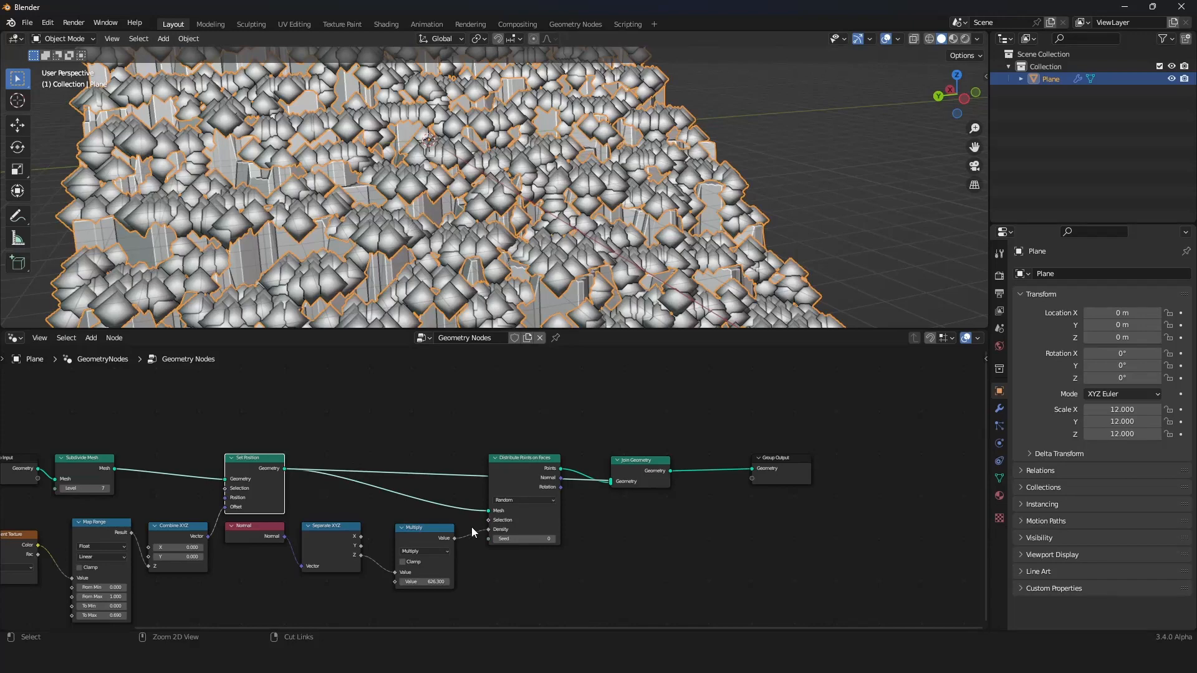
Cut the link from Multiply to Density to compare the point coverage on the terrain, and restore the link
right_click_drag(471, 526, 480, 570, "ctrl")
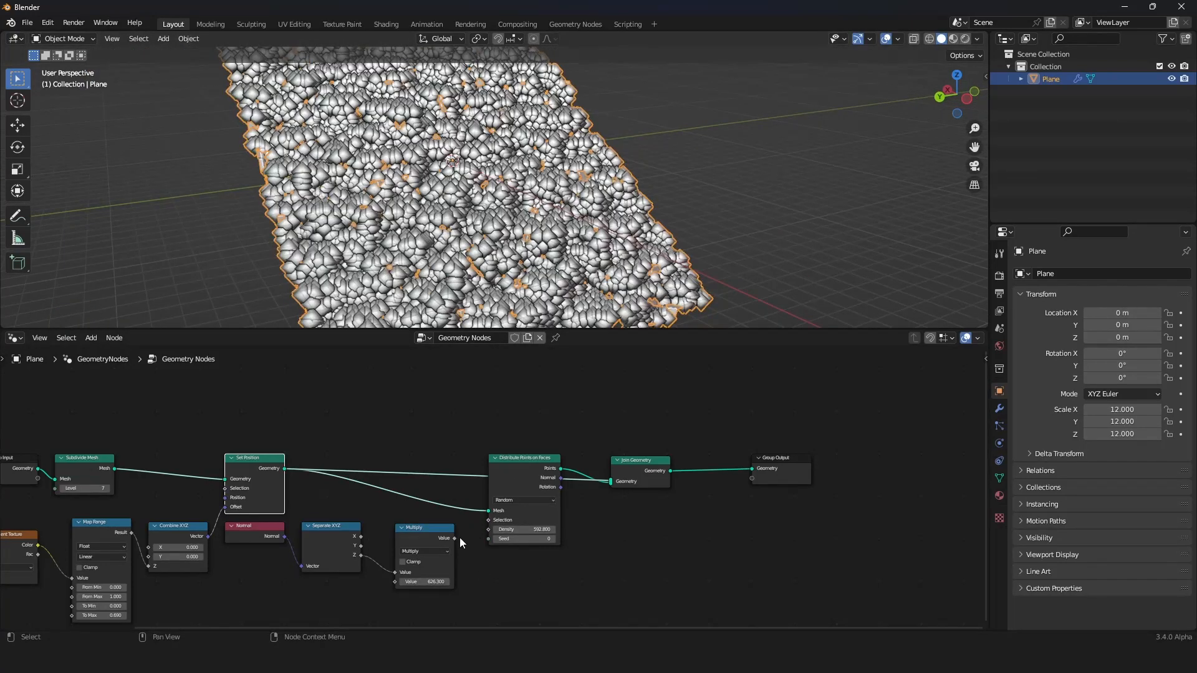
left_click_drag(493, 528, 493, 529)
middle_click_drag(548, 200, 587, 209)
scroll(588, 209, "up", 3)
middle_click_drag(447, 130, 432, 161)
scroll(497, 237, "down", 3)
middle_click_drag(496, 241, 536, 232)
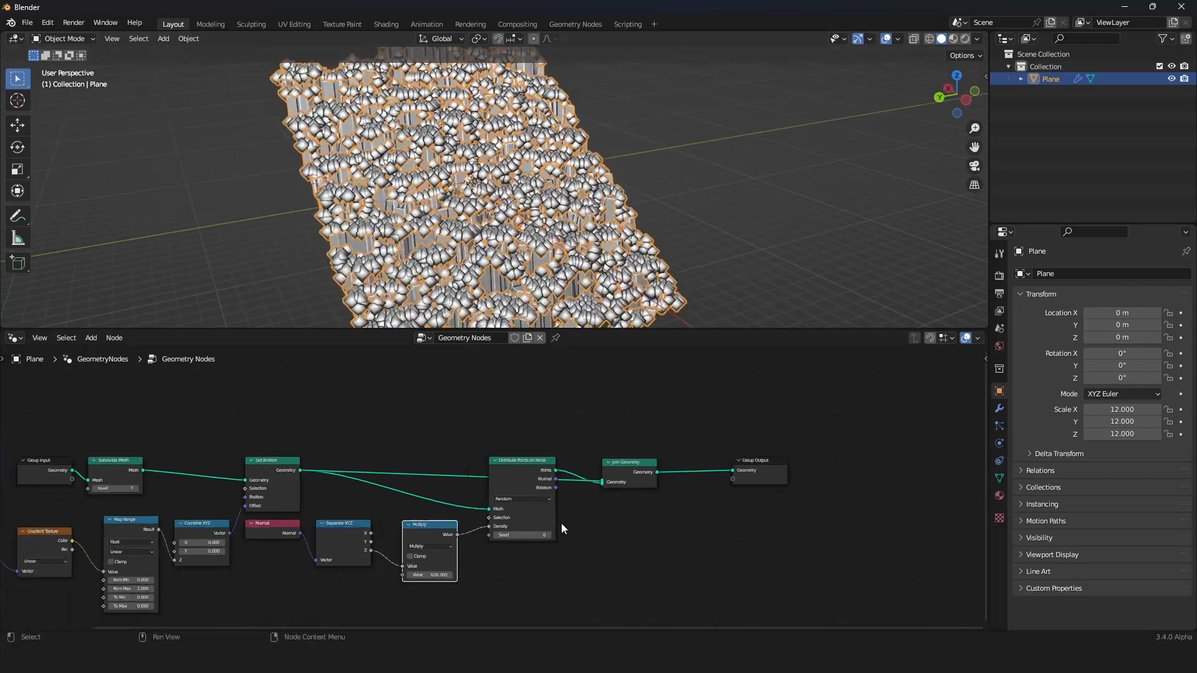
Move Distribute Points on Faces and Multiply below the main link, and shift Join Geometry and Group Output to make room before them
scroll(561, 522, "down", 3)
scroll(561, 486, "up", 2)
left_click_drag(546, 394, 546, 422)
left_click_drag(470, 451, 462, 472)
scroll(563, 452, "down", 1)
scroll(510, 466, "up", 5)
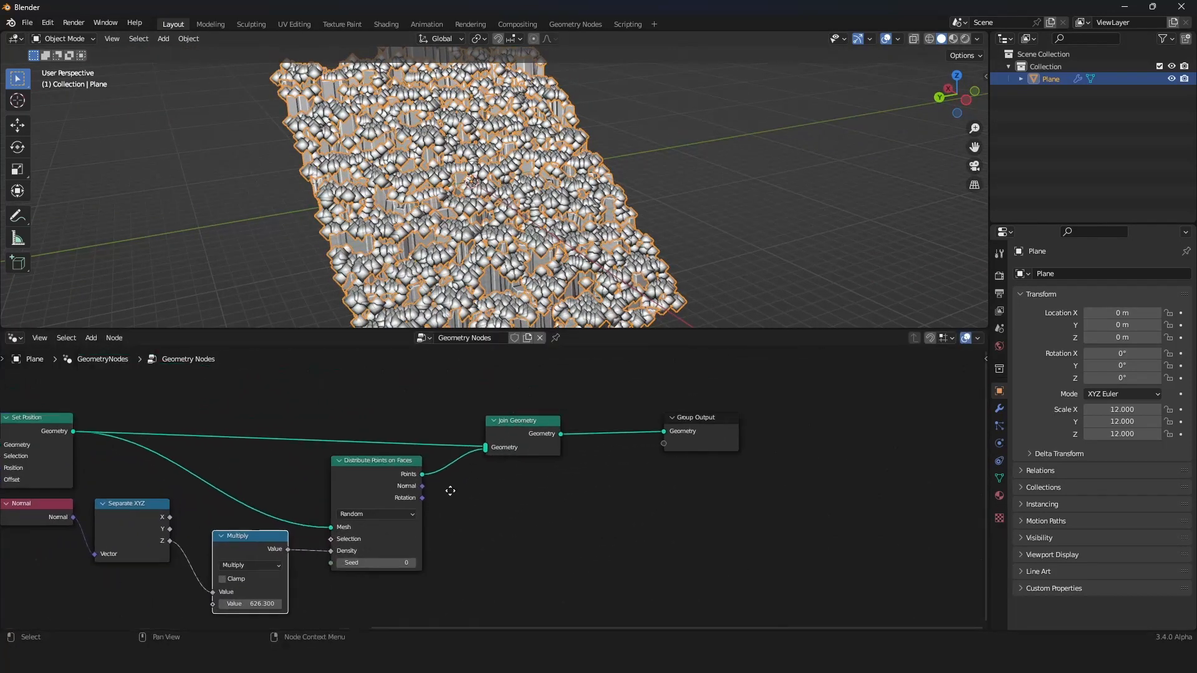
left_click_drag(742, 511, 606, 425)
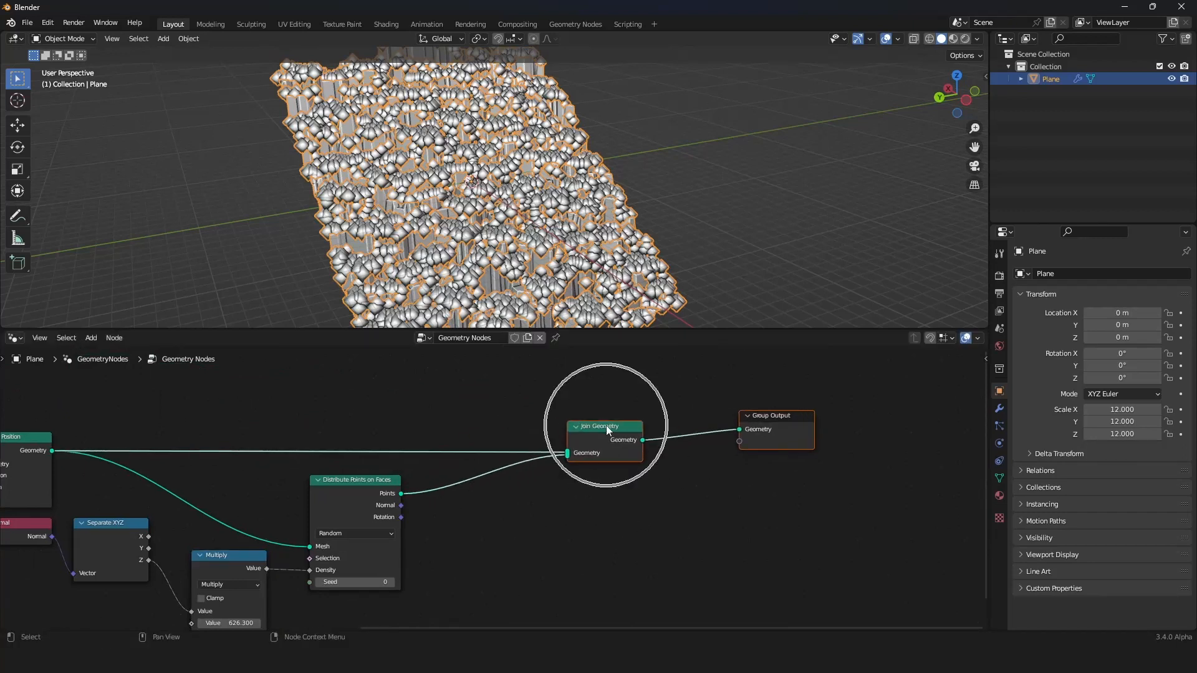
Insert a Points to Volume node between Distribute Points on Faces and Join Geometry
key("shift+a")
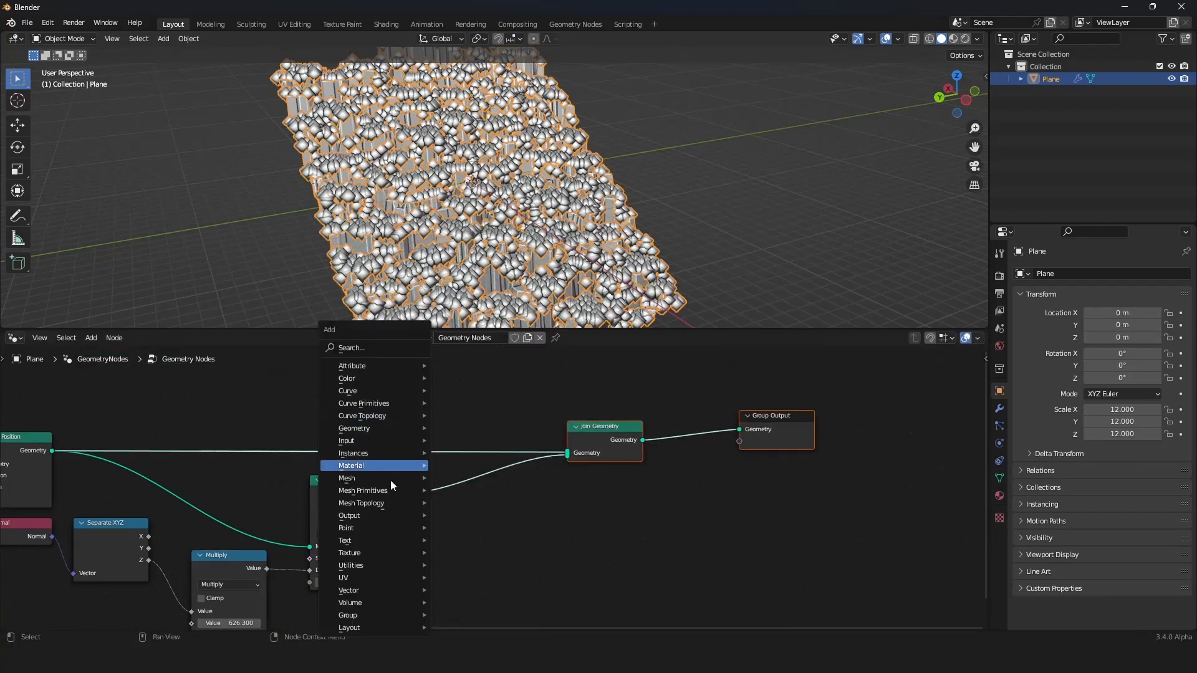
mouse_move(343, 530)
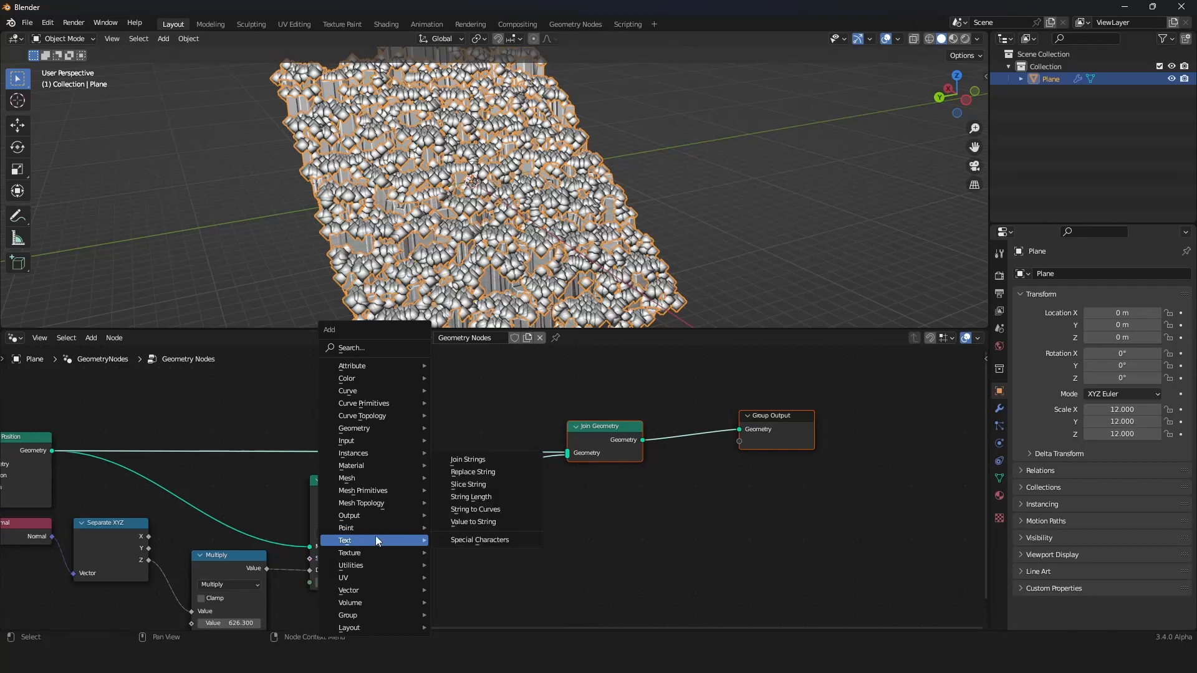
left_click(500, 577)
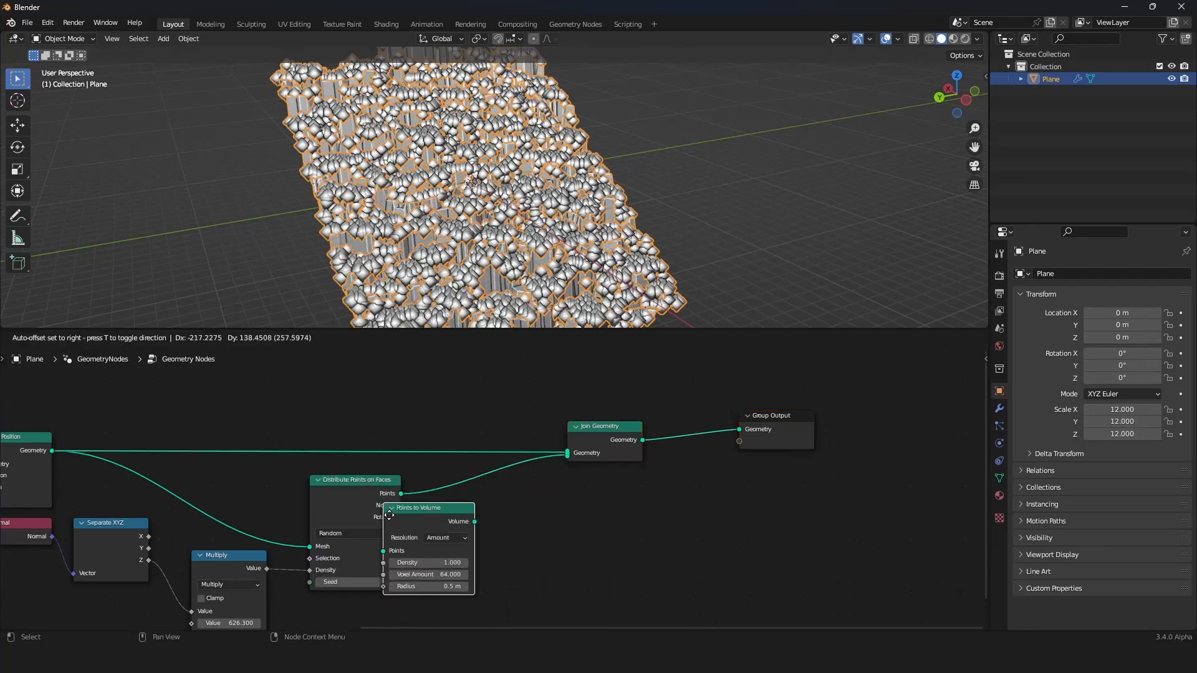
left_click(514, 502)
scroll(560, 257, "down", 4)
middle_click_drag(560, 256, 615, 241)
scroll(606, 249, "up", 4)
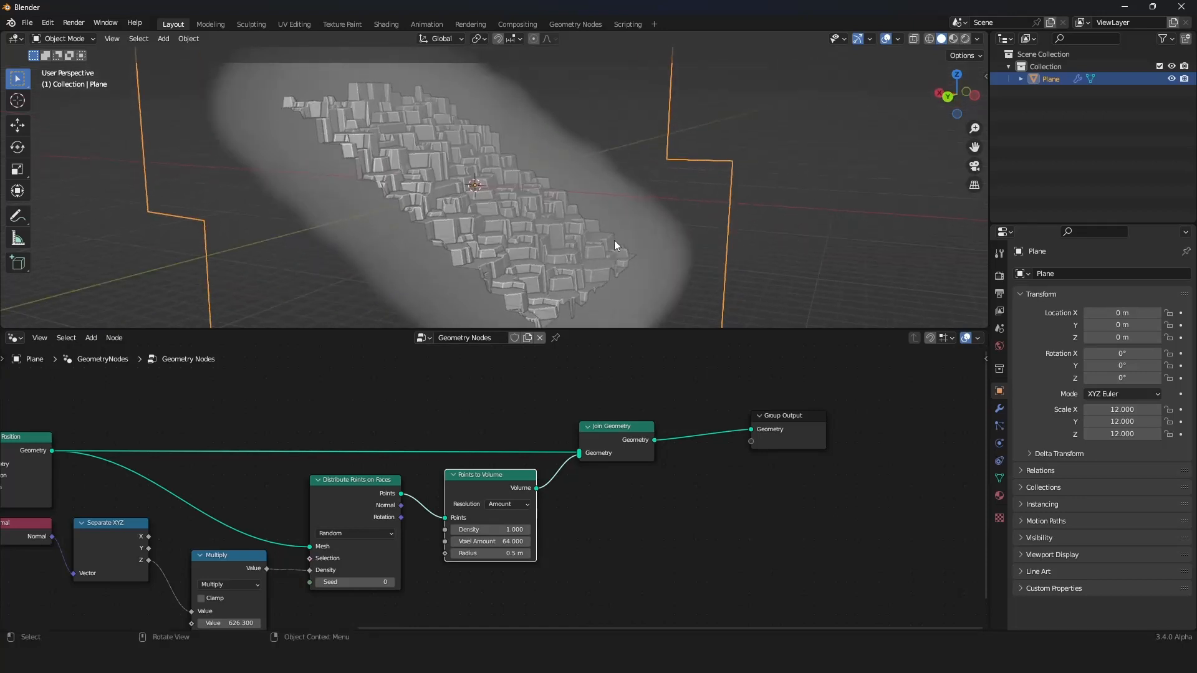
Set the Points to Volume radius to 0.02 m
scroll(476, 492, "up", 2)
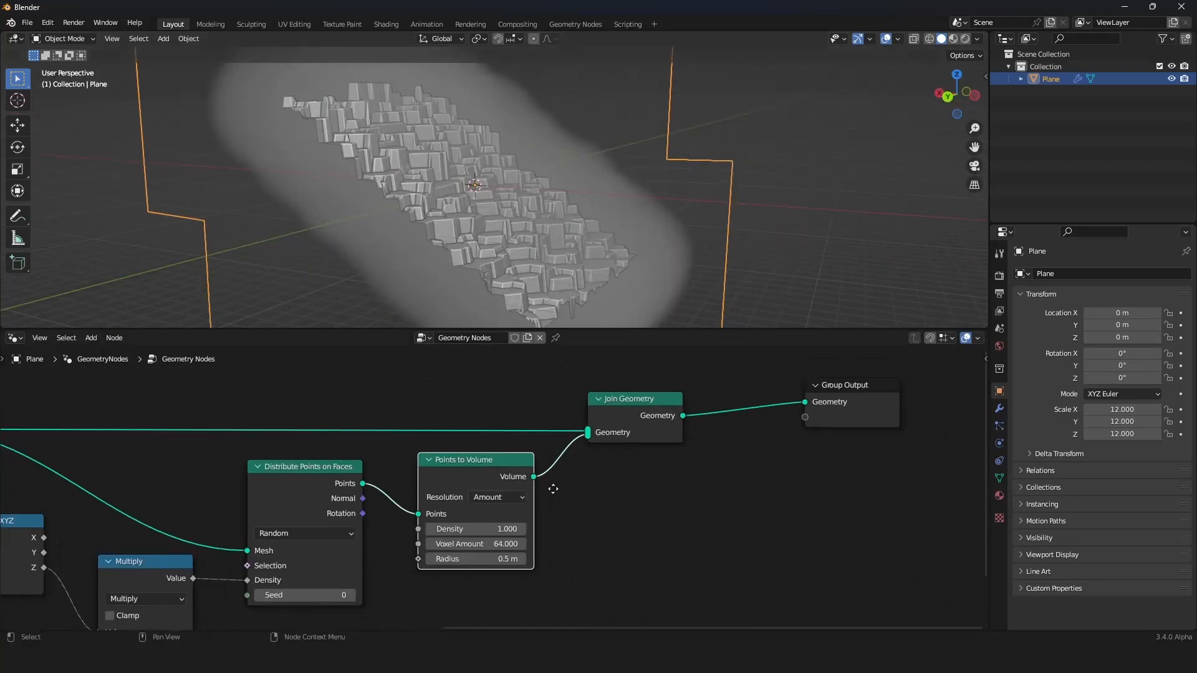
left_click_drag(472, 527, 441, 528)
scroll(530, 232, "up", 4)
middle_click_drag(530, 232, 586, 230)
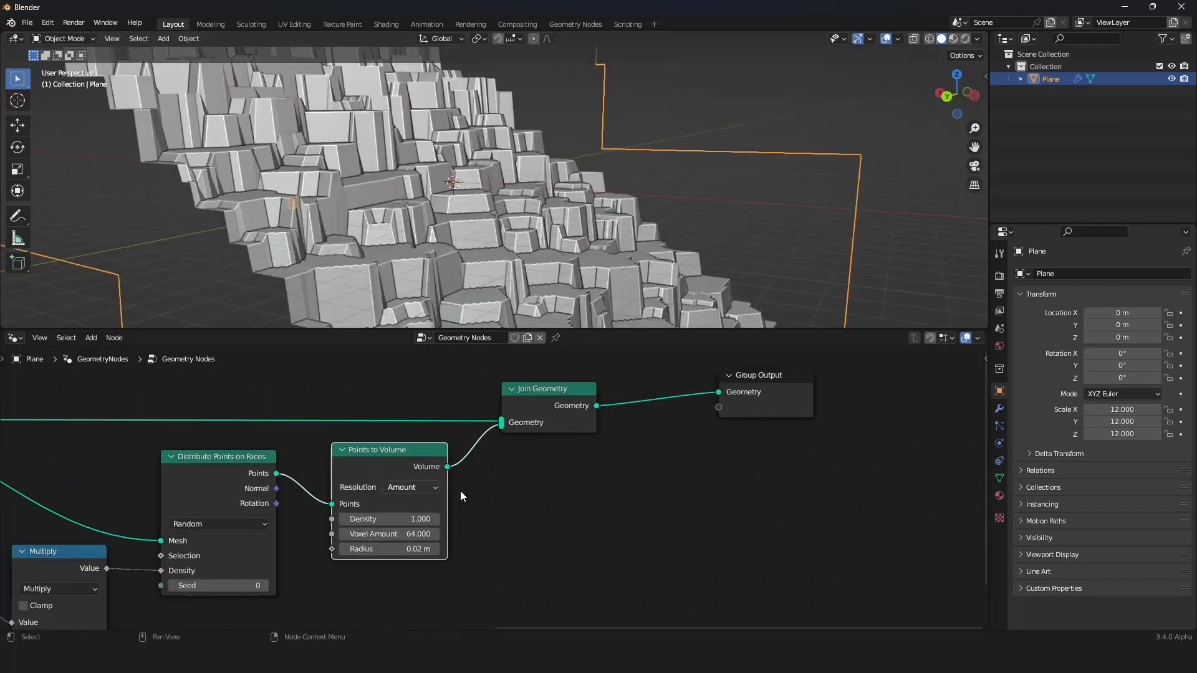
Insert a Volume to Mesh node between Points to Volume and Join Geometry
key("shift+a")
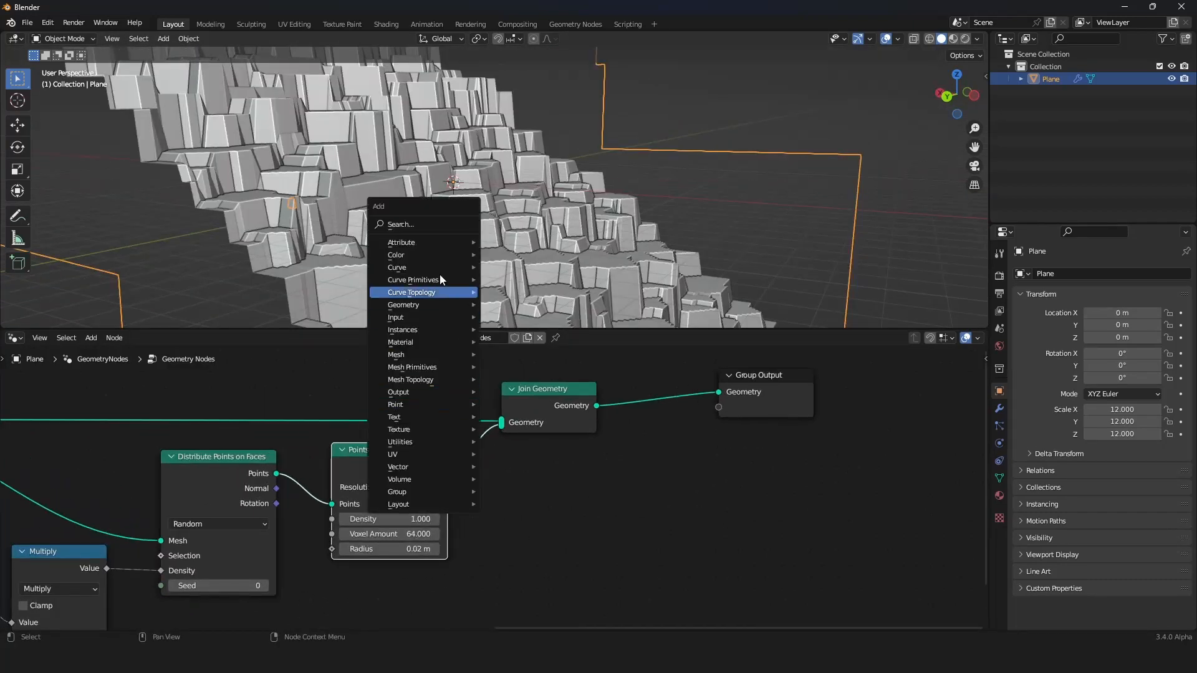
left_click(439, 223)
type("v")
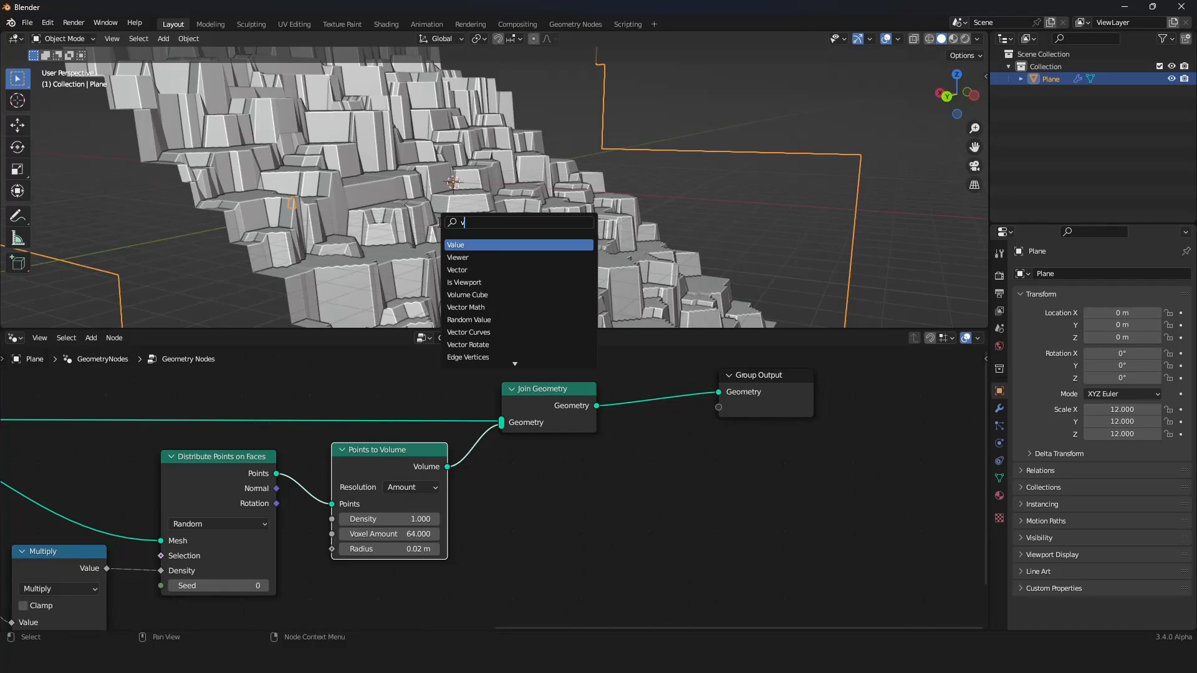
type("ol")
key("Down")
key("Down")
key("Return")
left_click(526, 498)
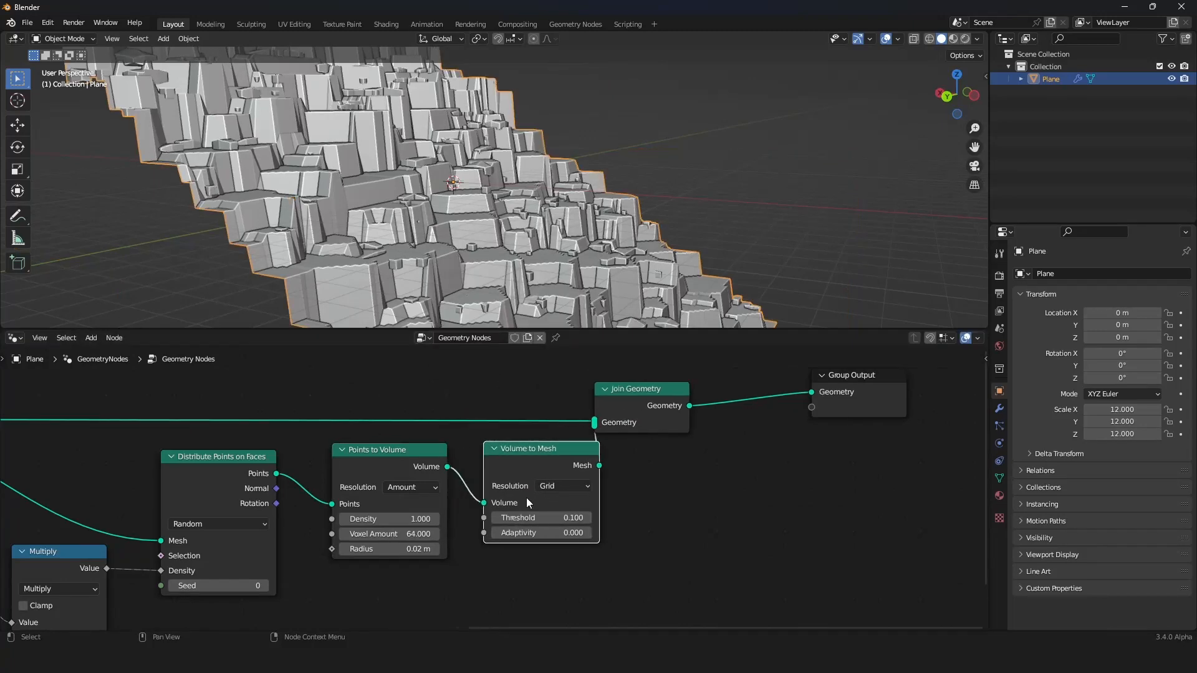
Raise the voxel amount of Points to Volume to 365 and inspect the blobs on the terrain
scroll(509, 212, "down", 4)
mouse_move(499, 218)
middle_mouse_down()
mouse_move(451, 237)
mouse_move(450, 253)
mouse_move(492, 239)
mouse_move(479, 226)
middle_mouse_up()
scroll(451, 238, "up", 5)
scroll(451, 237, "up", 3)
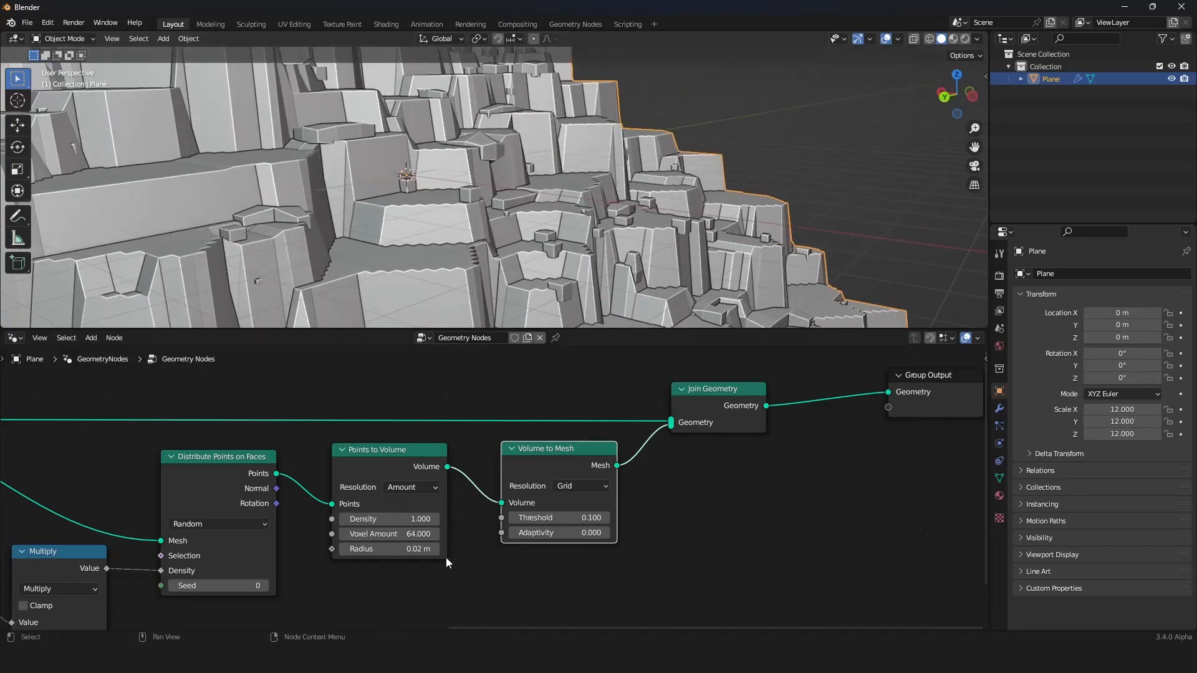
left_click_drag(379, 534, 536, 534)
mouse_move(449, 206)
middle_mouse_down()
mouse_move(457, 181)
mouse_move(432, 195)
mouse_move(436, 179)
mouse_move(460, 186)
middle_mouse_up()
scroll(431, 195, "down", 5)
scroll(464, 190, "up", 5)
scroll(465, 190, "up", 2)
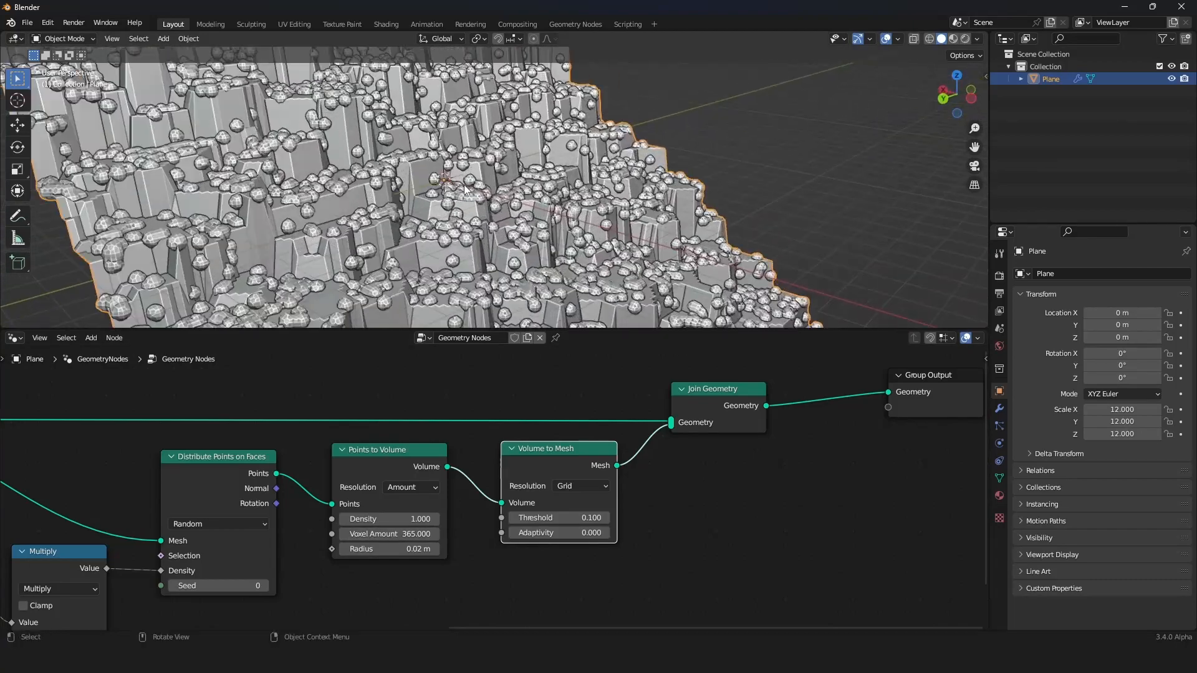
Set the voxel amount of Points to Volume to 200
scroll(465, 189, "down", 5)
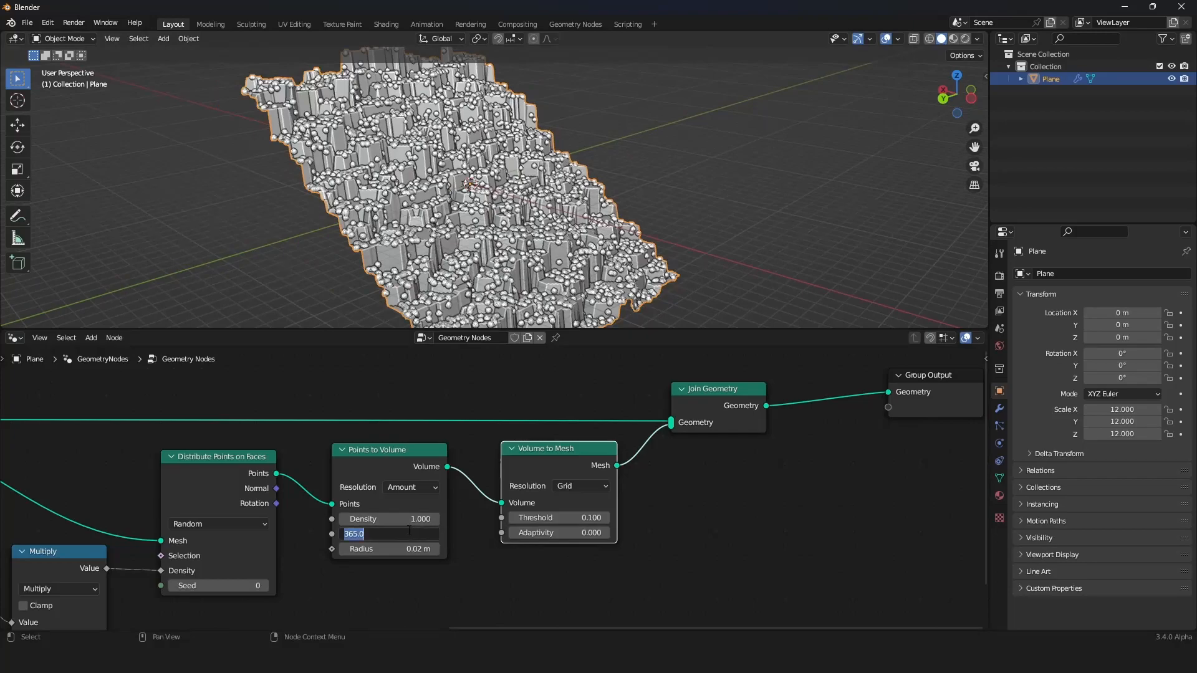
key("Return")
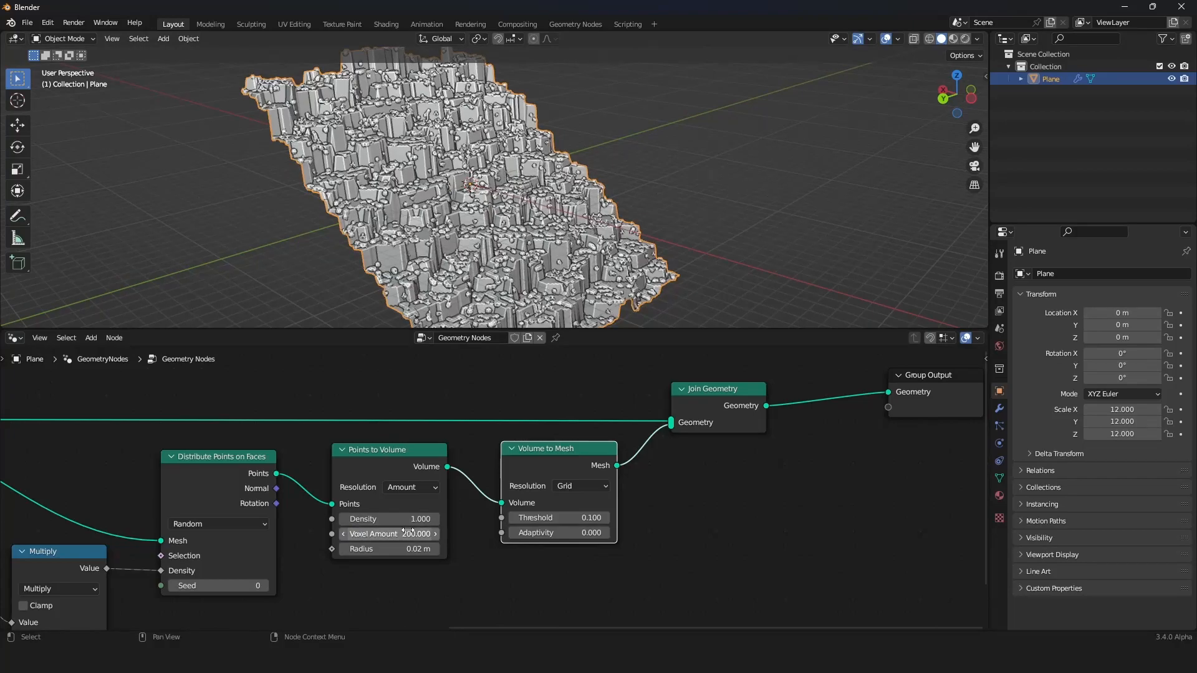
scroll(521, 297, "up", 4)
middle_click_drag(553, 249, 541, 249)
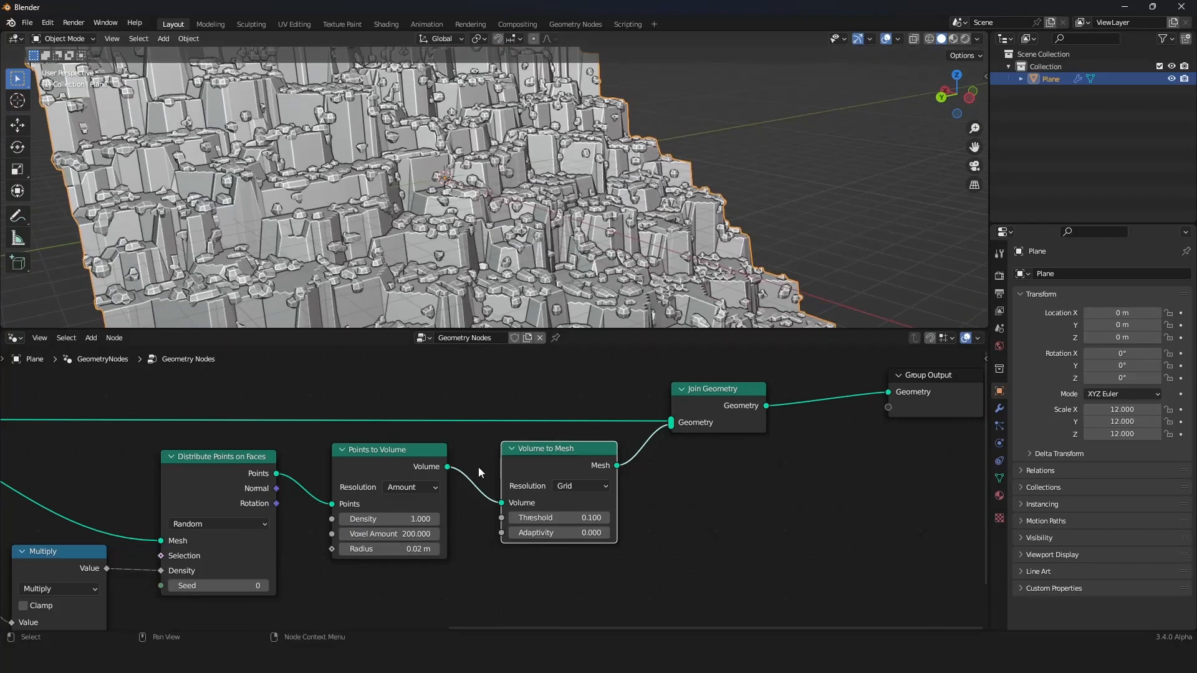
Raise the Multiply node's value to 2473 to thicken the layer of points on the terrain
scroll(478, 471, "down", 5)
middle_click_drag(374, 499, 591, 472)
scroll(499, 491, "up", 1)
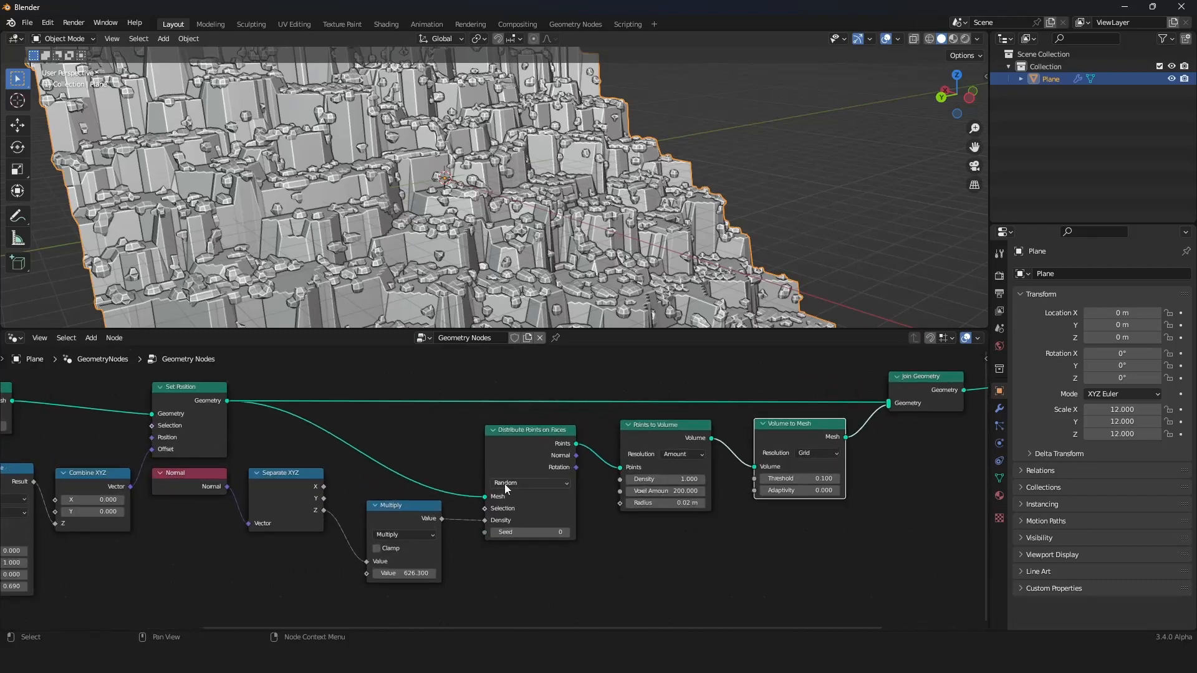
left_click_drag(408, 574, 486, 573)
scroll(480, 226, "down", 4)
scroll(469, 218, "up", 6)
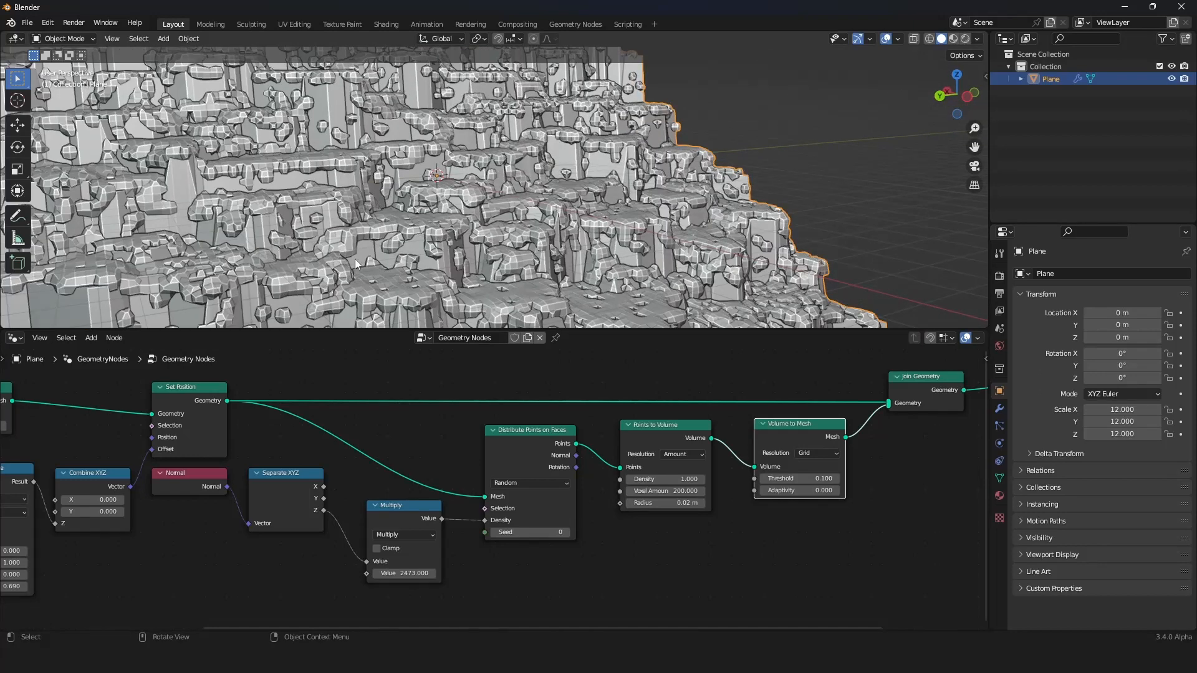
Move the Normal and Separate XYZ nodes together to free space beneath the Map Range and Combine XYZ nodes
scroll(412, 434, "down", 5)
middle_click_drag(402, 471, 473, 478)
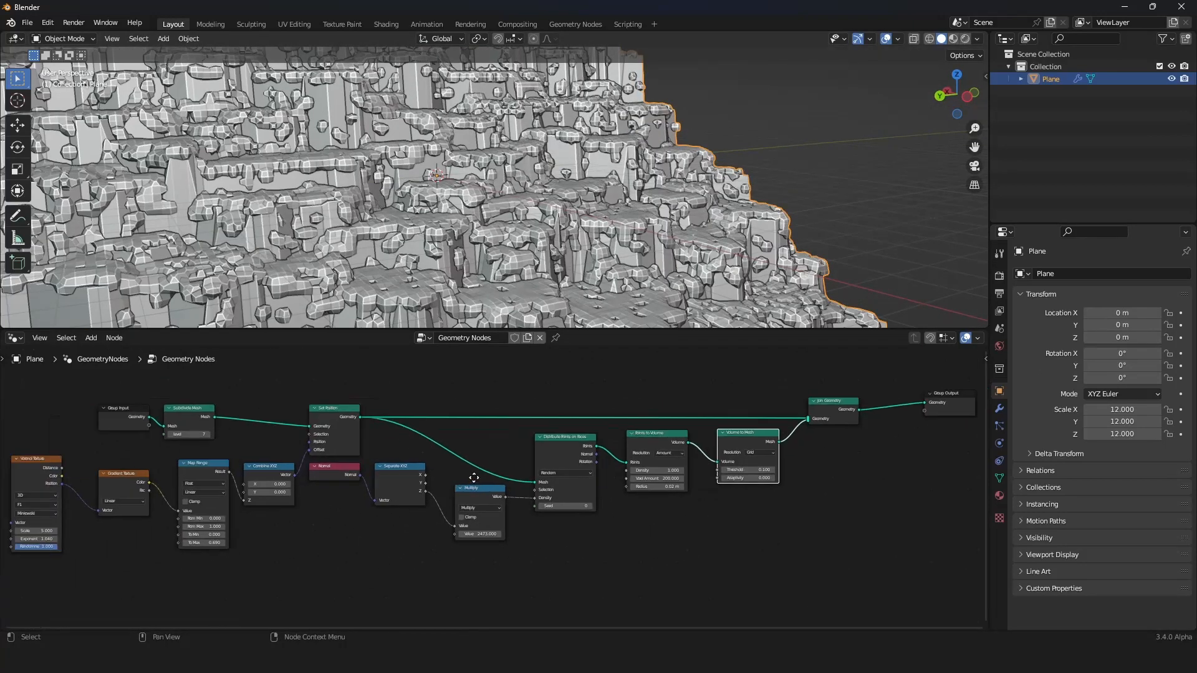
scroll(415, 468, "up", 5)
left_click_drag(306, 457, 306, 455)
left_click_drag(385, 472, 193, 604)
Insert a ColorRamp node between Separate XYZ's Z output and the Multiply node
scroll(194, 598, "down", 4)
middle_click_drag(216, 518, 298, 457)
scroll(298, 456, "up", 2)
key("shift+a")
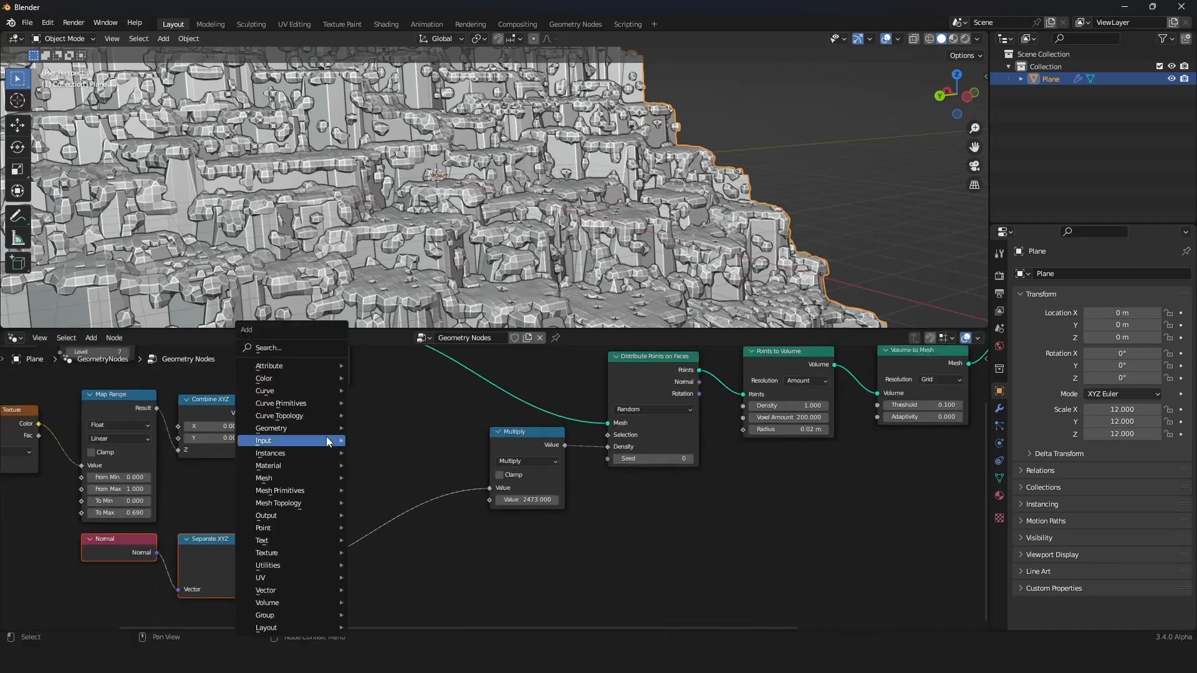
left_click(311, 347)
type("colo")
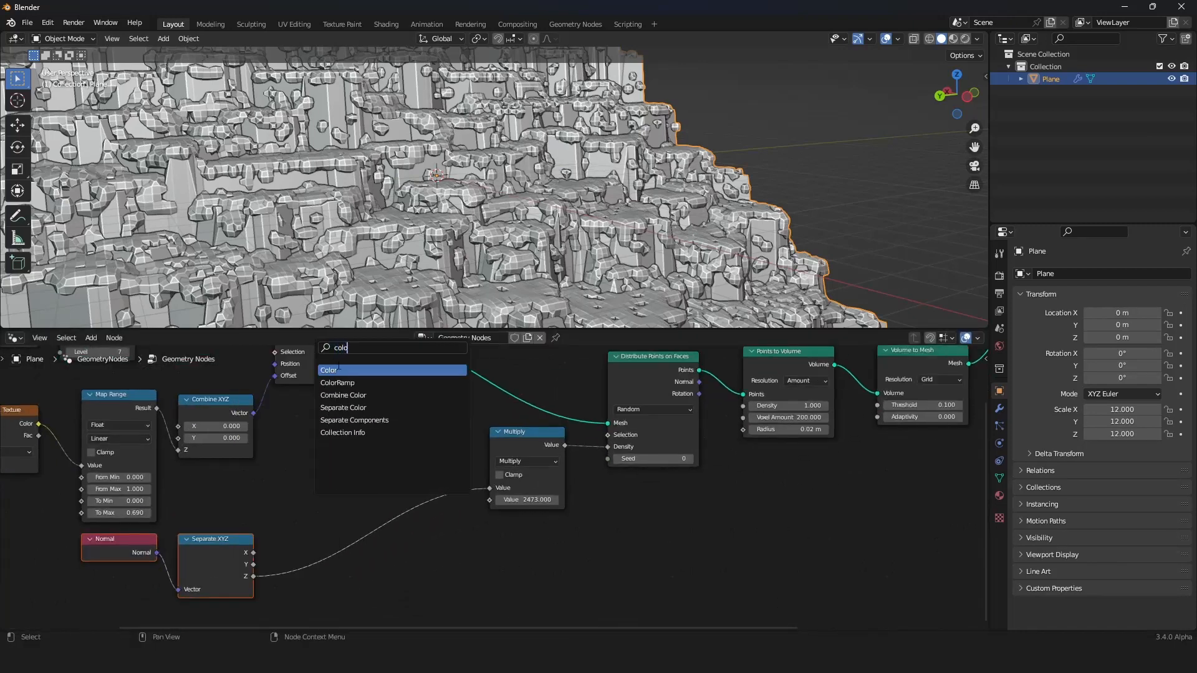
left_click(341, 382)
left_click(340, 546)
scroll(376, 545, "down", 3)
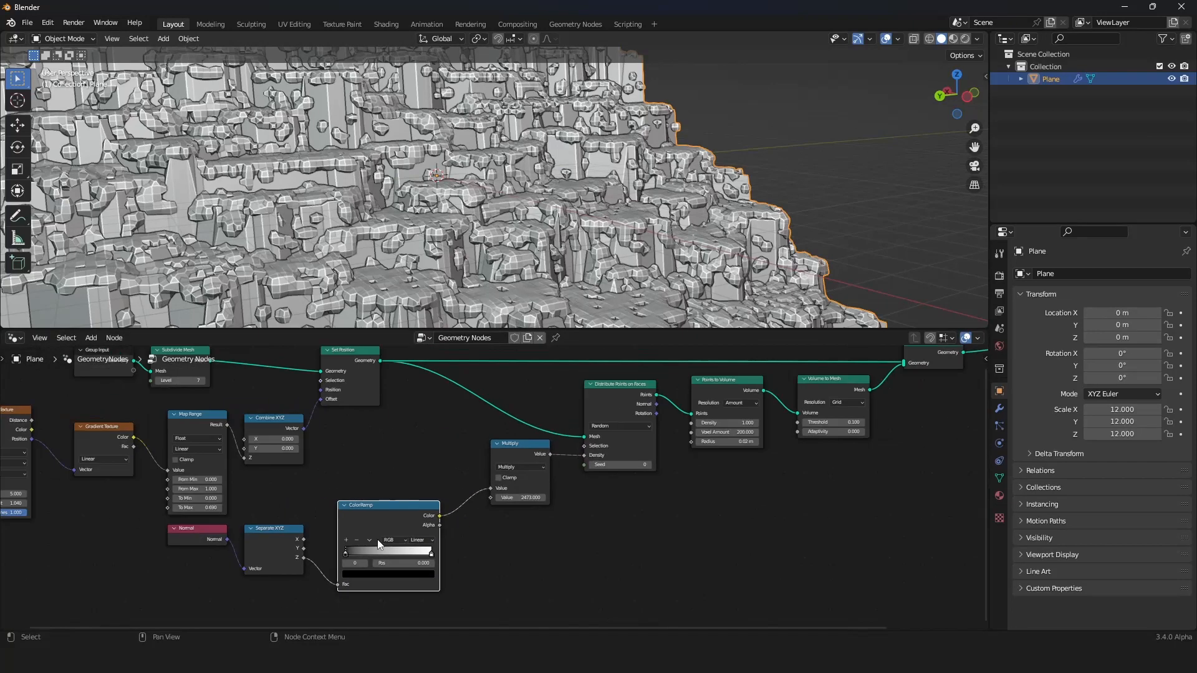
Move the ColorRamp's black stop to position 0.255 to restrict the layer to the upward-facing surfaces
scroll(378, 544, "up", 2)
left_click_drag(283, 507, 315, 525)
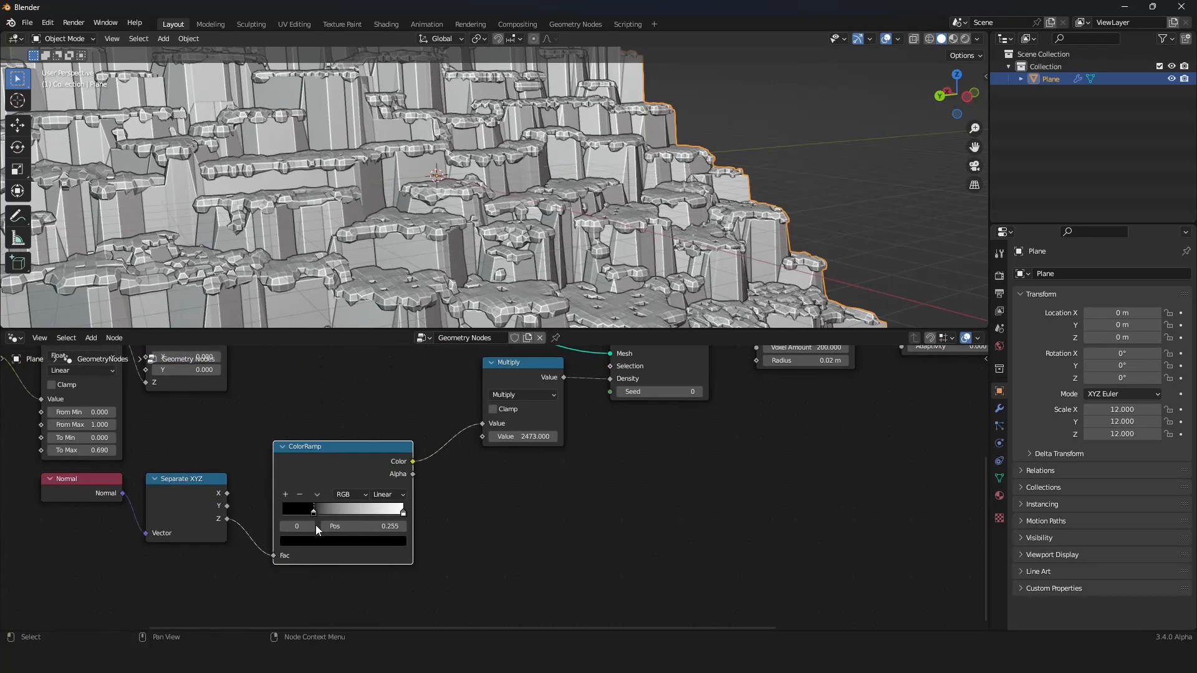
scroll(460, 203, "down", 4)
middle_click_drag(459, 204, 567, 192)
scroll(455, 205, "up", 6)
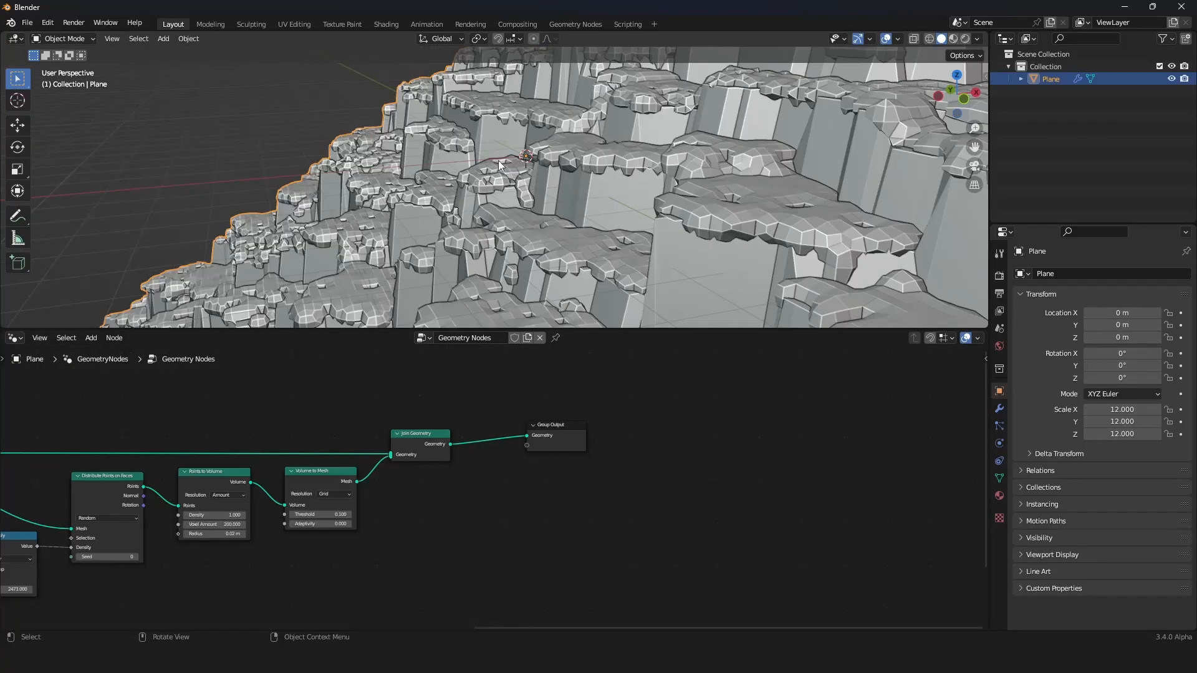
scroll(553, 172, "down", 4)
middle_click_drag(552, 172, 468, 220)
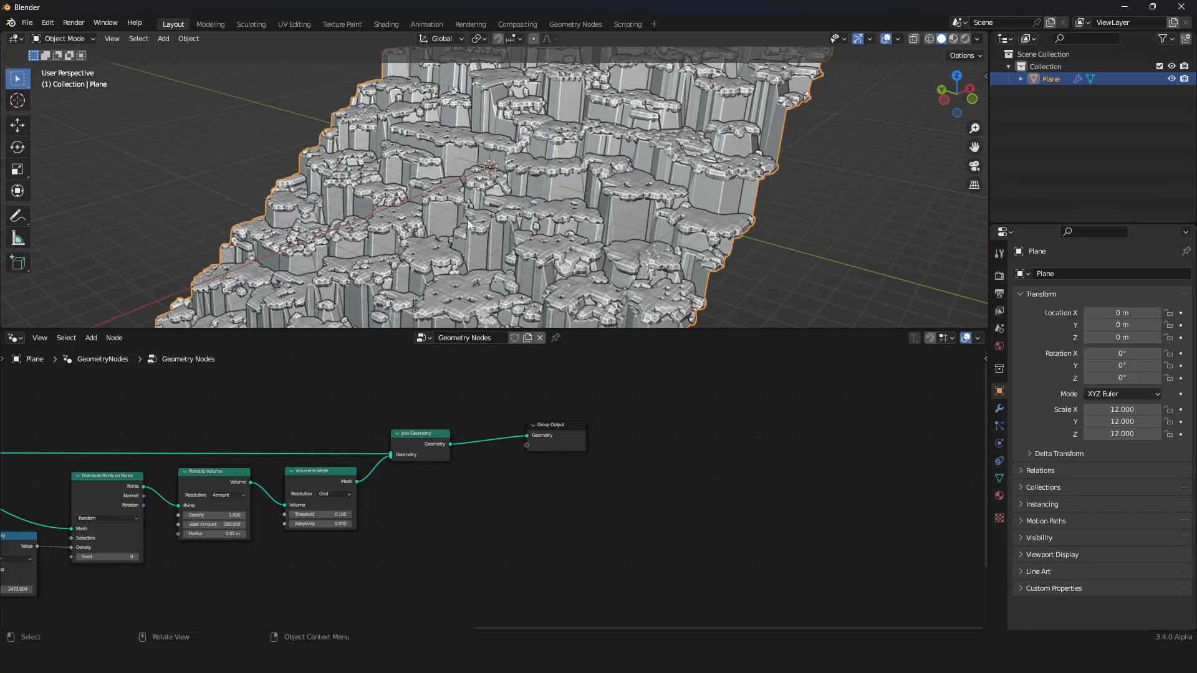
scroll(470, 226, "up", 4)
scroll(464, 498, "down", 5)
Move the Join Geometry and Group Output nodes farther along the tree to free space after Volume to Mesh
middle_click_drag(464, 497, 502, 496)
scroll(620, 446, "up", 5)
scroll(503, 496, "down", 5)
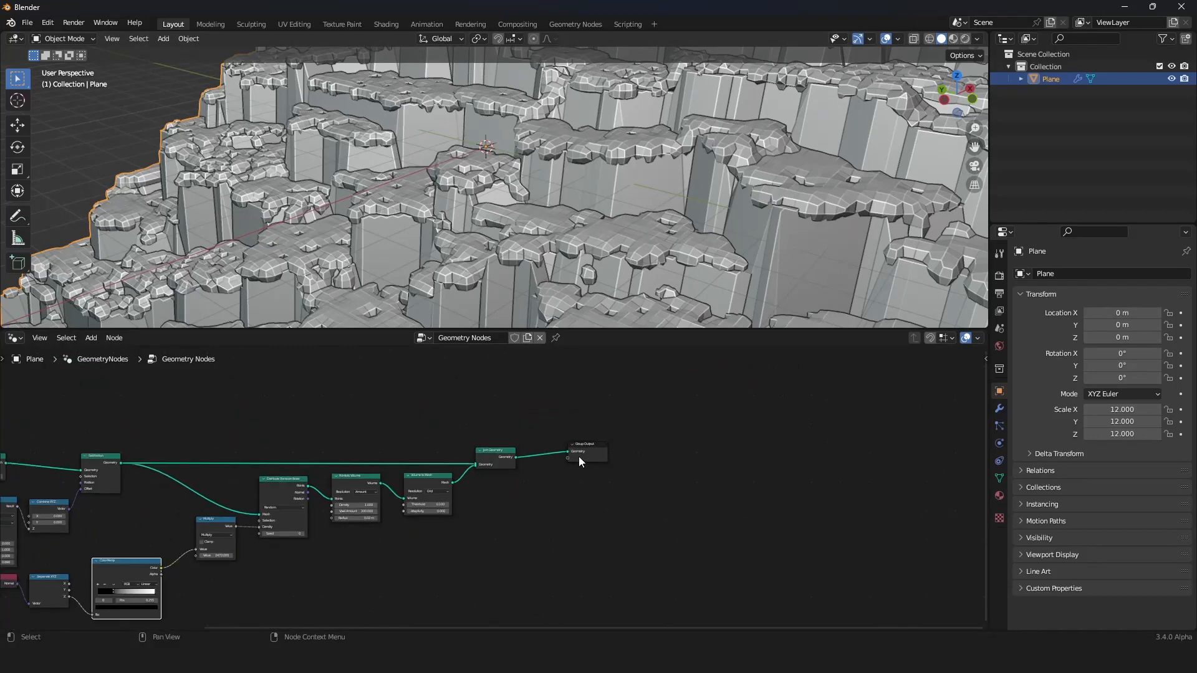
left_click(578, 457)
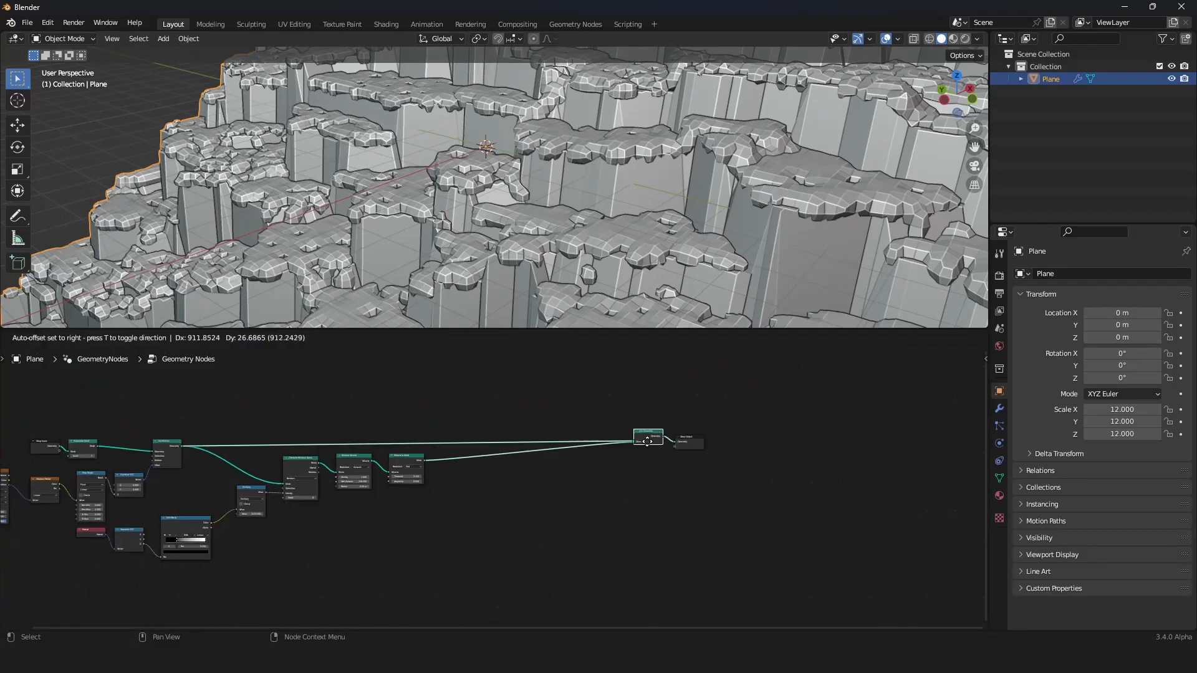
left_click_drag(649, 438, 773, 443)
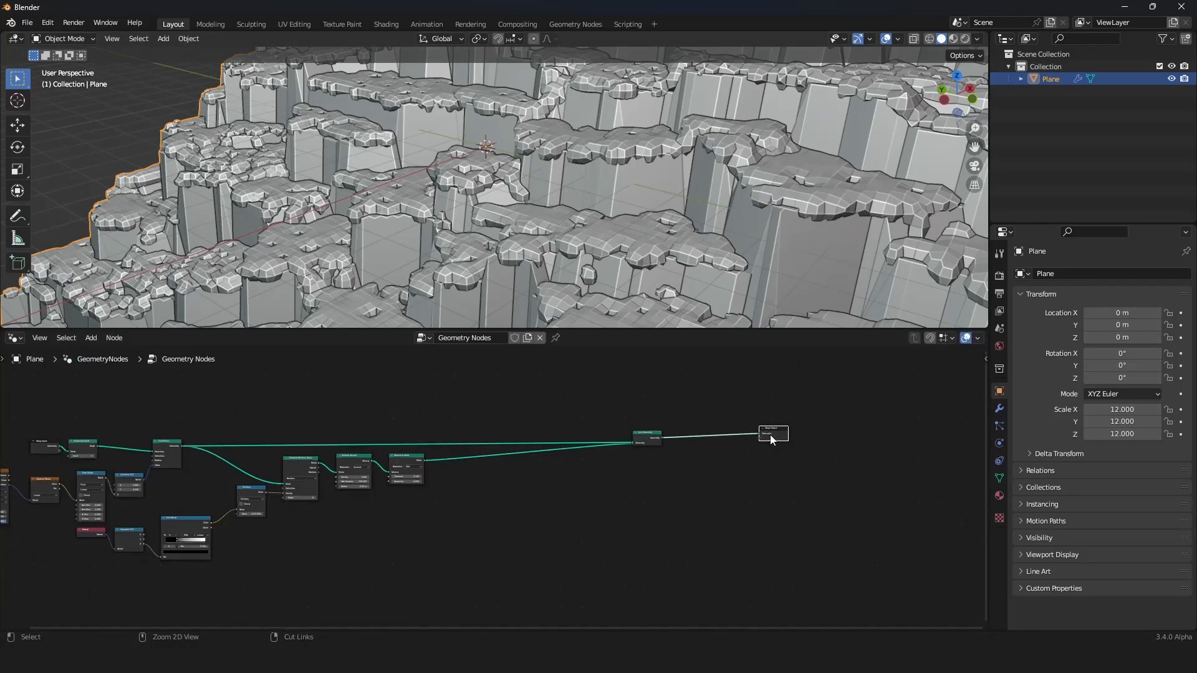
scroll(708, 462, "up", 2)
scroll(285, 412, "up", 2)
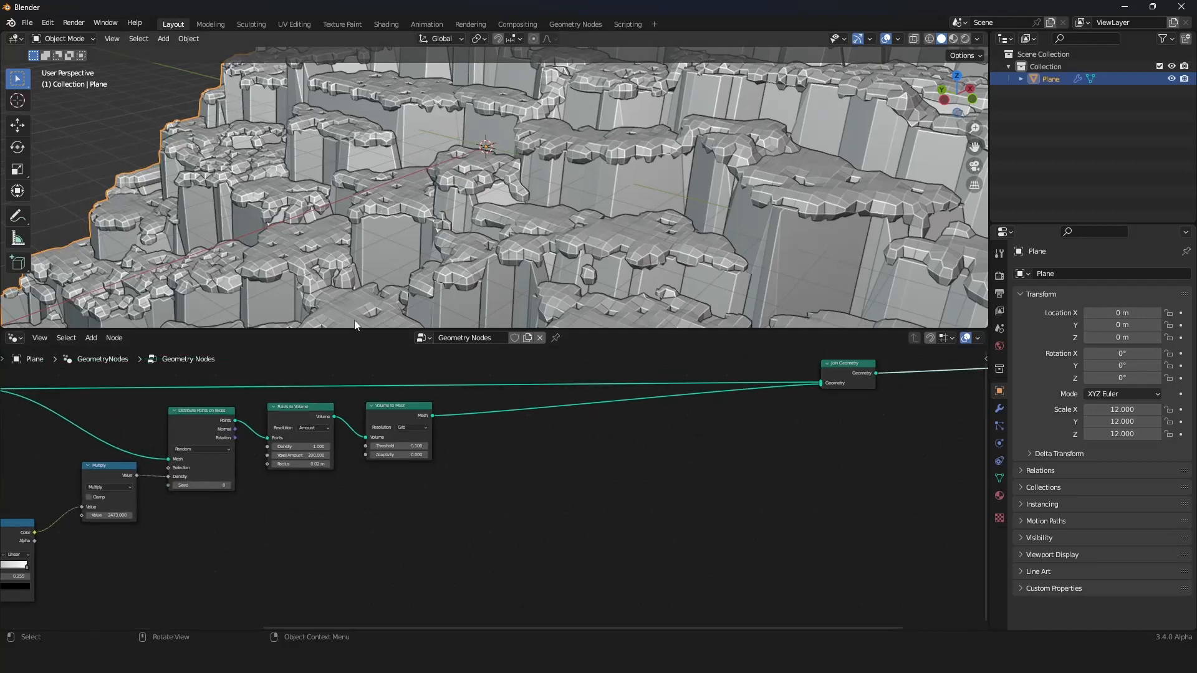
Add a second Distribute Points on Faces node and link Volume to Mesh's Mesh output to its Mesh input
middle_click_drag(474, 250, 576, 183)
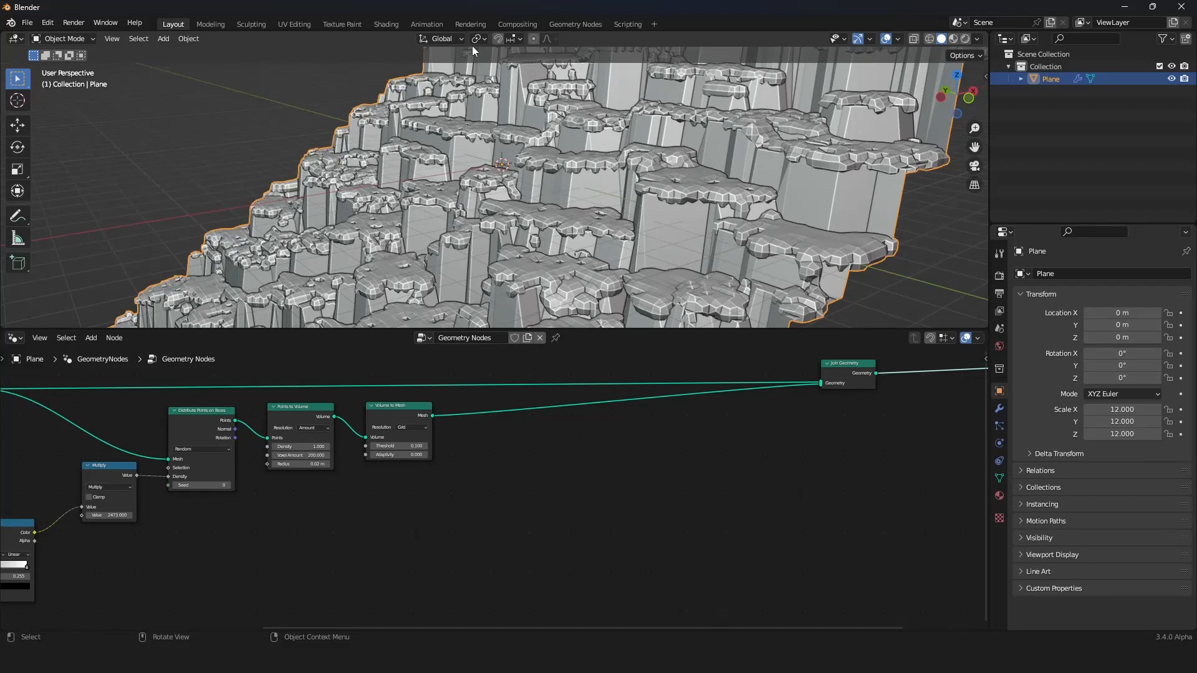
scroll(680, 435, "up", 3)
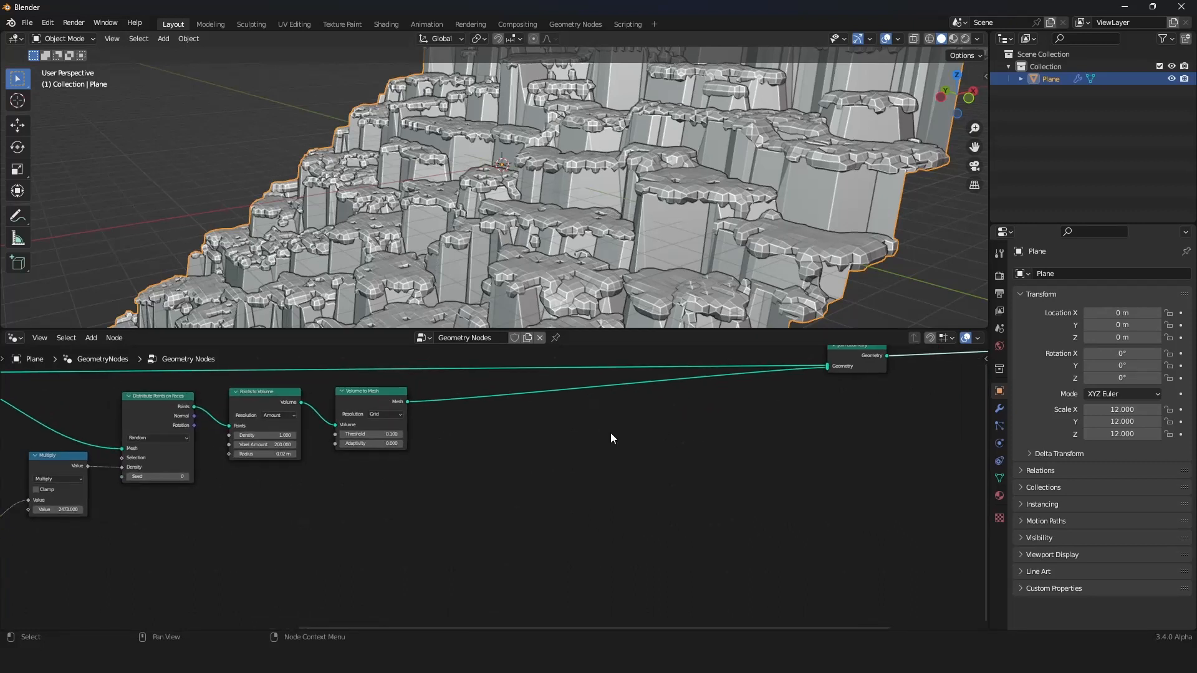
middle_click_drag(611, 432, 571, 444)
scroll(664, 422, "up", 1)
scroll(661, 429, "up", 1)
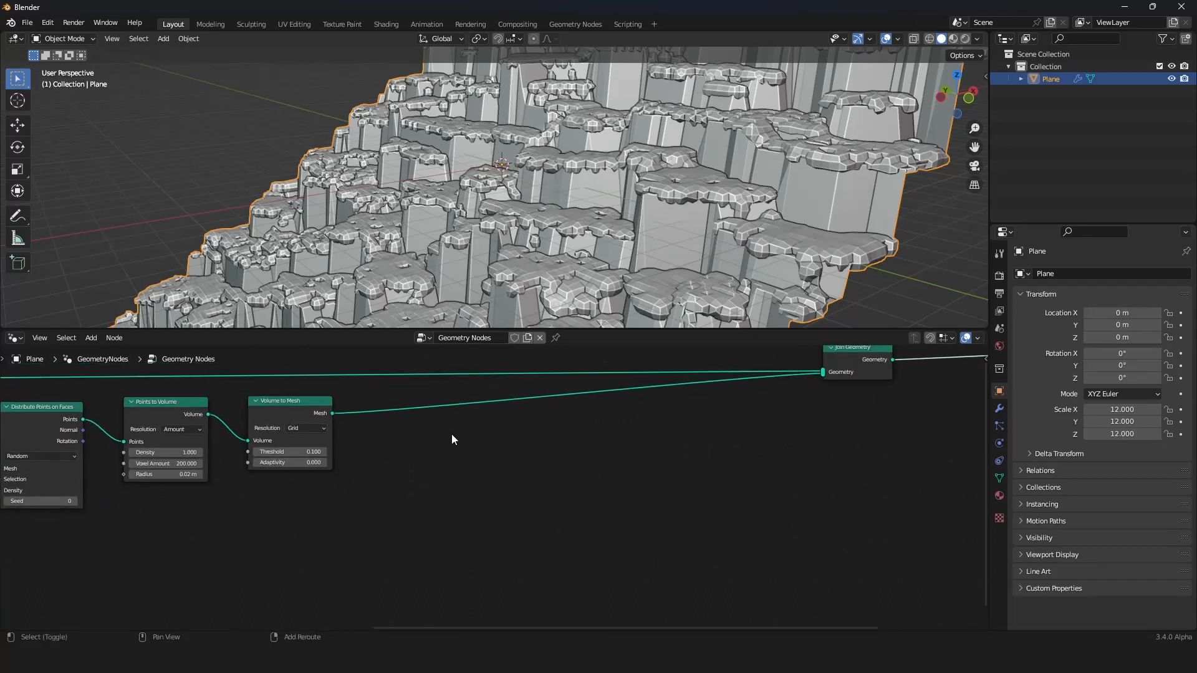
key("shift+a")
mouse_move(403, 529)
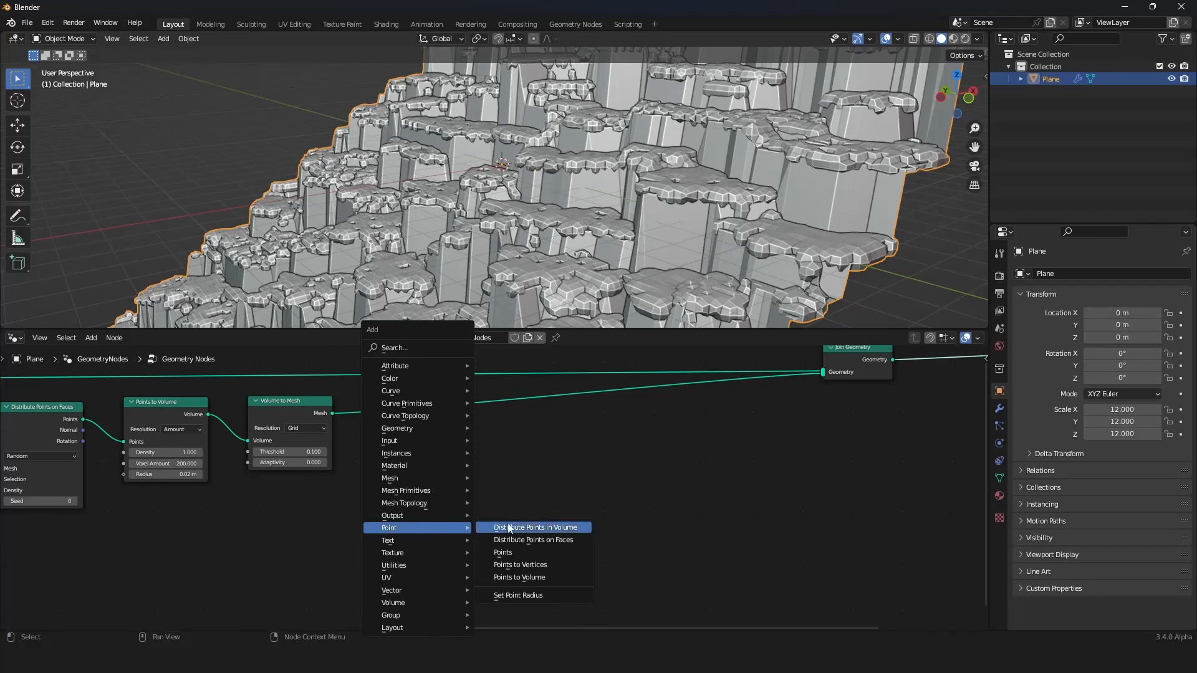
left_click(536, 540)
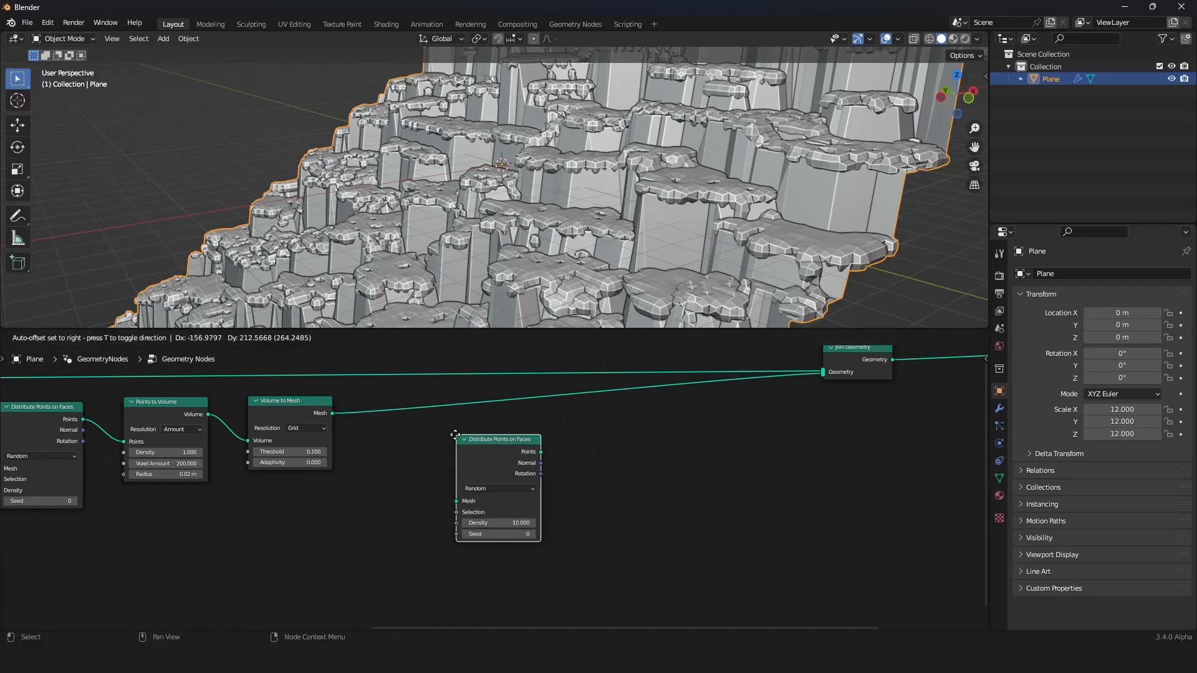
left_click(428, 427)
left_click_drag(333, 414, 341, 447)
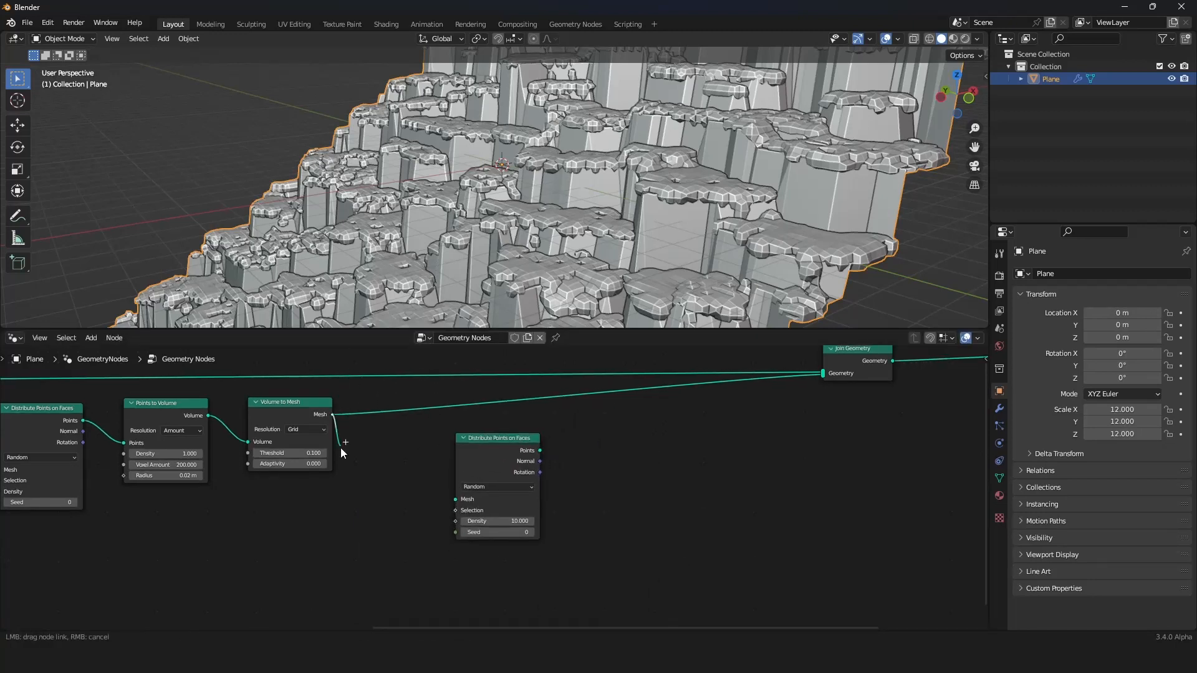
left_click_drag(437, 492, 455, 498)
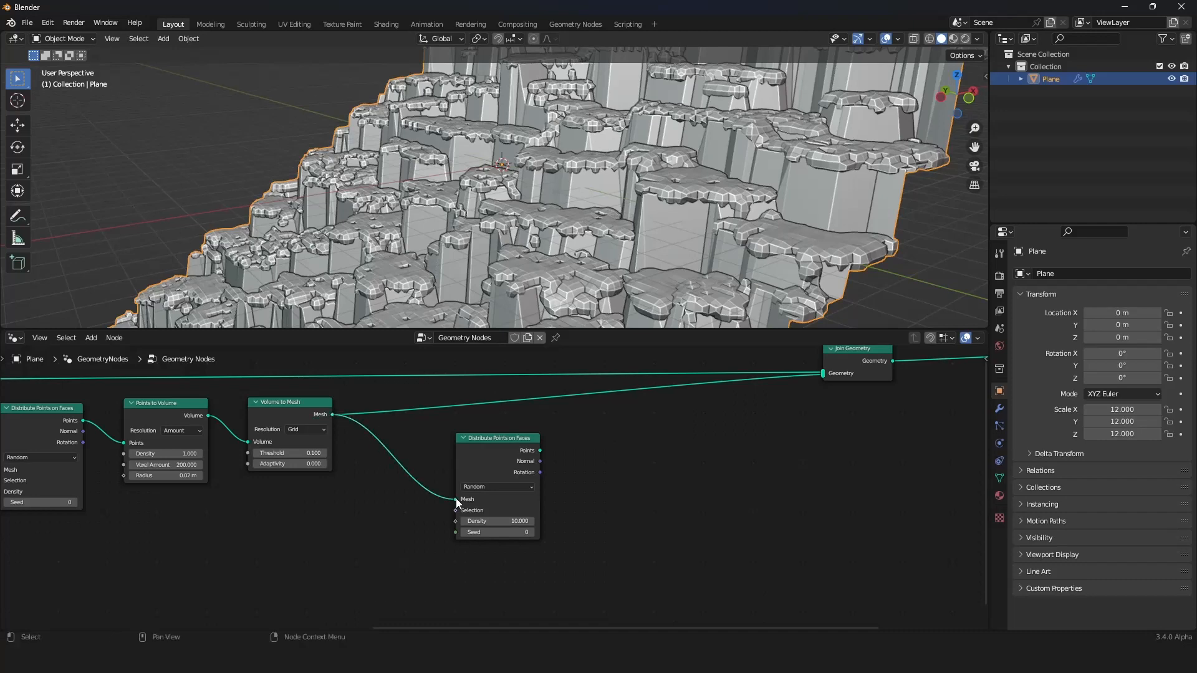
Preview the Volume to Mesh output through a Viewer node and place the Viewer beneath Join Geometry
scroll(536, 466, "down", 5)
scroll(530, 466, "up", 4)
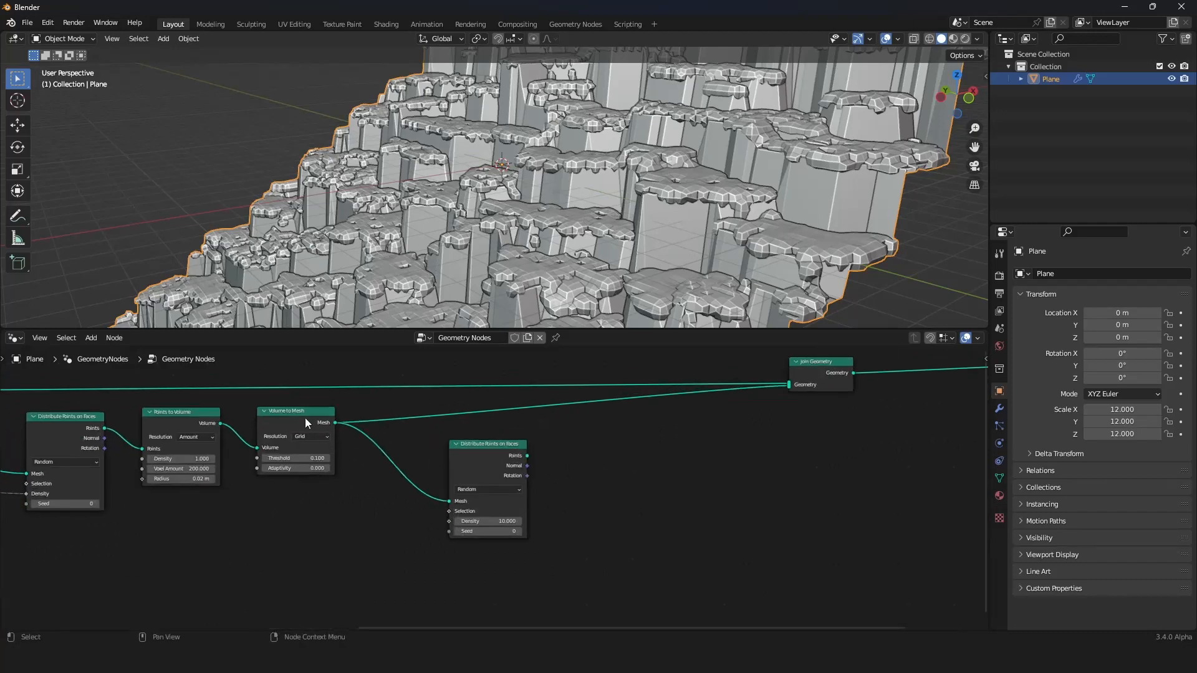
left_click(305, 417, "ctrl+shift")
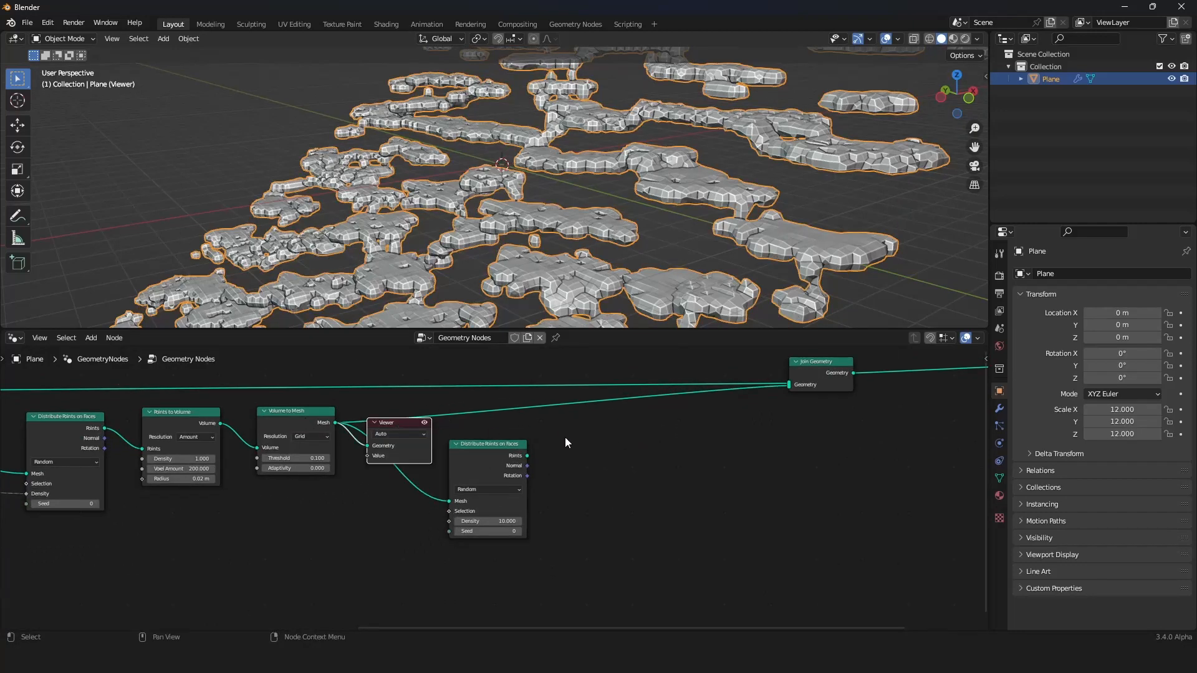
left_click_drag(385, 423, 812, 364)
scroll(649, 532, "down", 3)
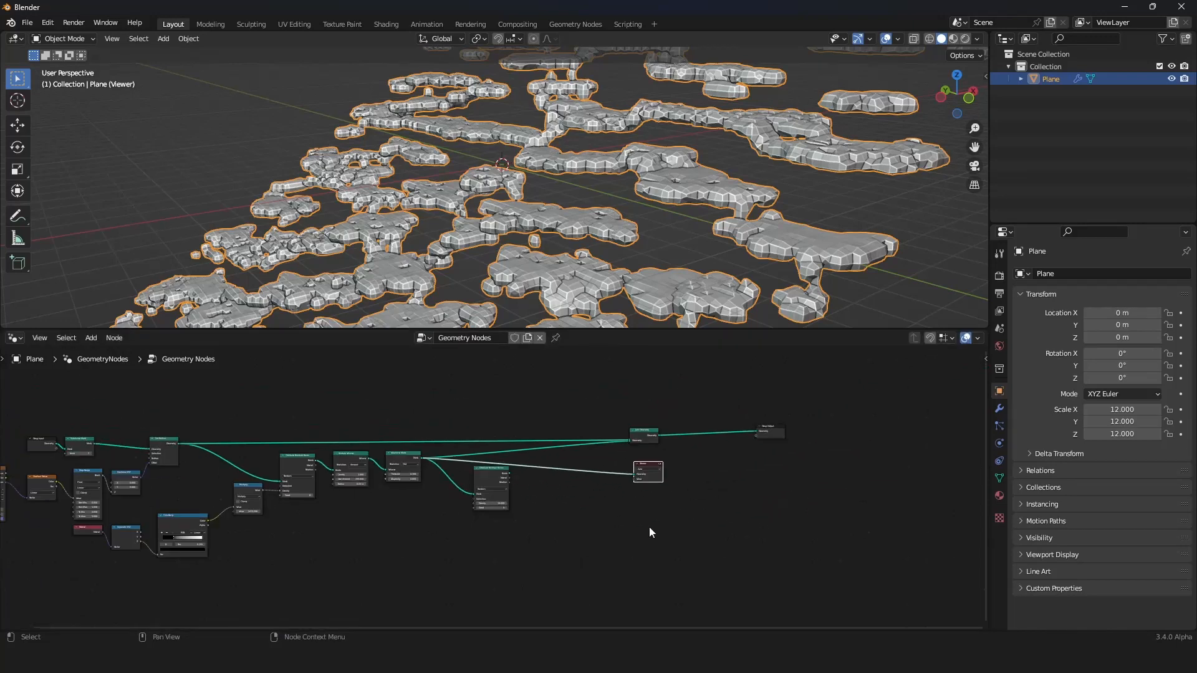
scroll(649, 529, "up", 2)
scroll(710, 508, "down", 2)
scroll(625, 519, "up", 2)
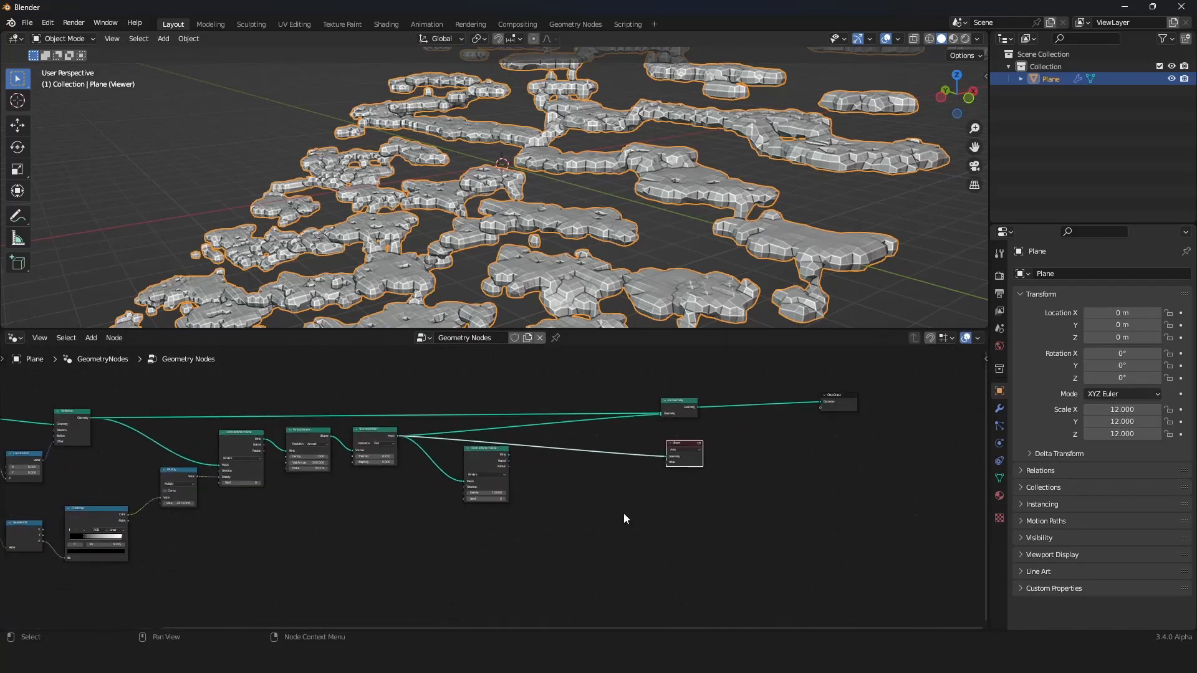
middle_click_drag(390, 524, 473, 516)
Preview earlier stages of the tree in the Viewer, including the Multiply, Subdivide Mesh and Set Position nodes
left_click(383, 432, "ctrl+shift")
left_click(328, 439, "ctrl+shift")
left_click(264, 468, "ctrl+shift")
middle_click_drag(183, 481, 289, 469)
scroll(289, 469, "up", 1)
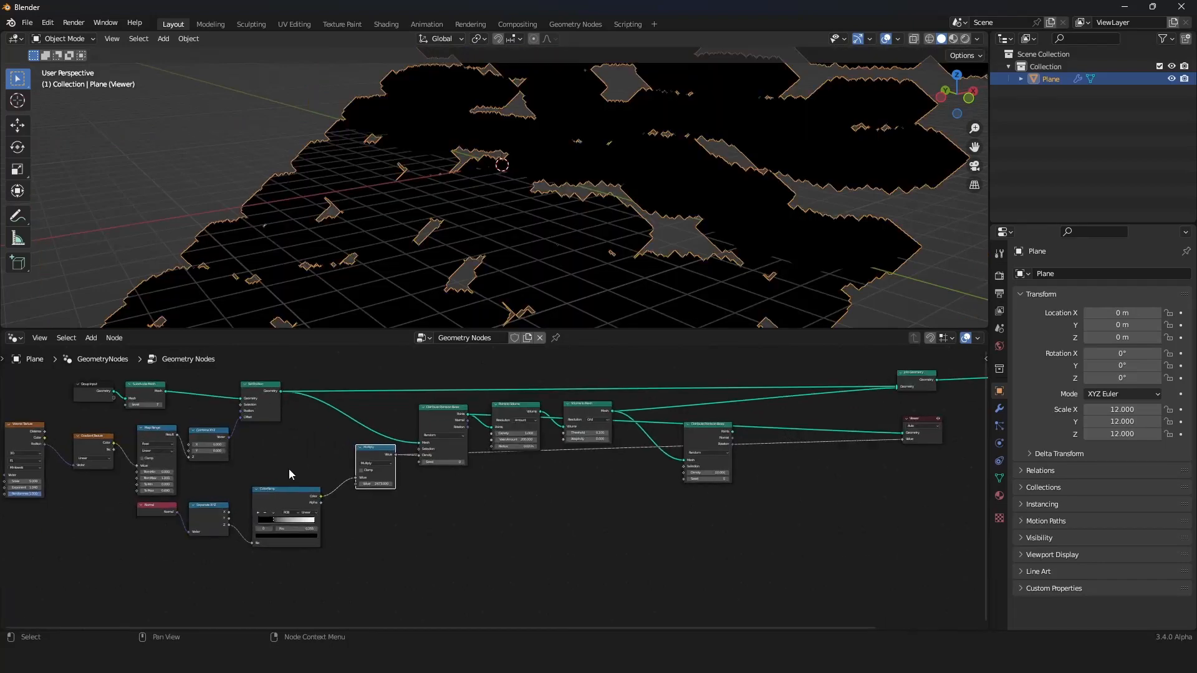
left_click(143, 398, "ctrl+shift")
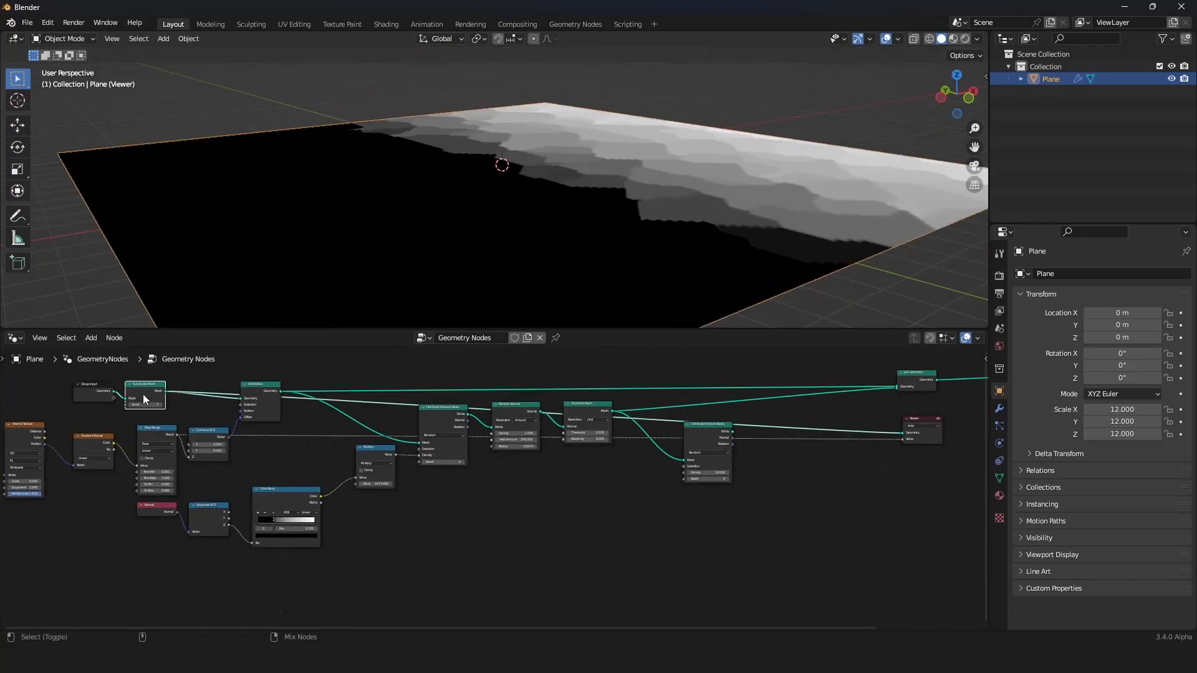
left_click(258, 390, "ctrl+shift")
scroll(436, 436, "down", 1)
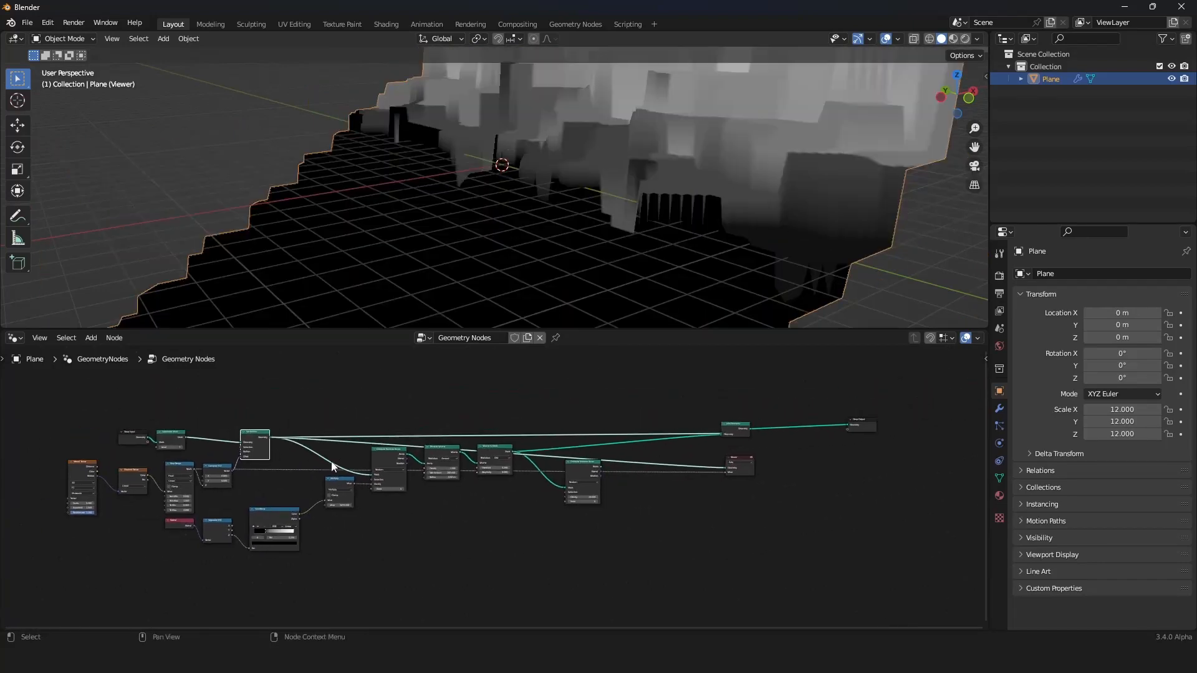
Preview only the points from the second Distribute Points on Faces node and move the Viewer beneath Group Output
scroll(499, 452, "up", 1)
left_click(612, 469, "ctrl+shift")
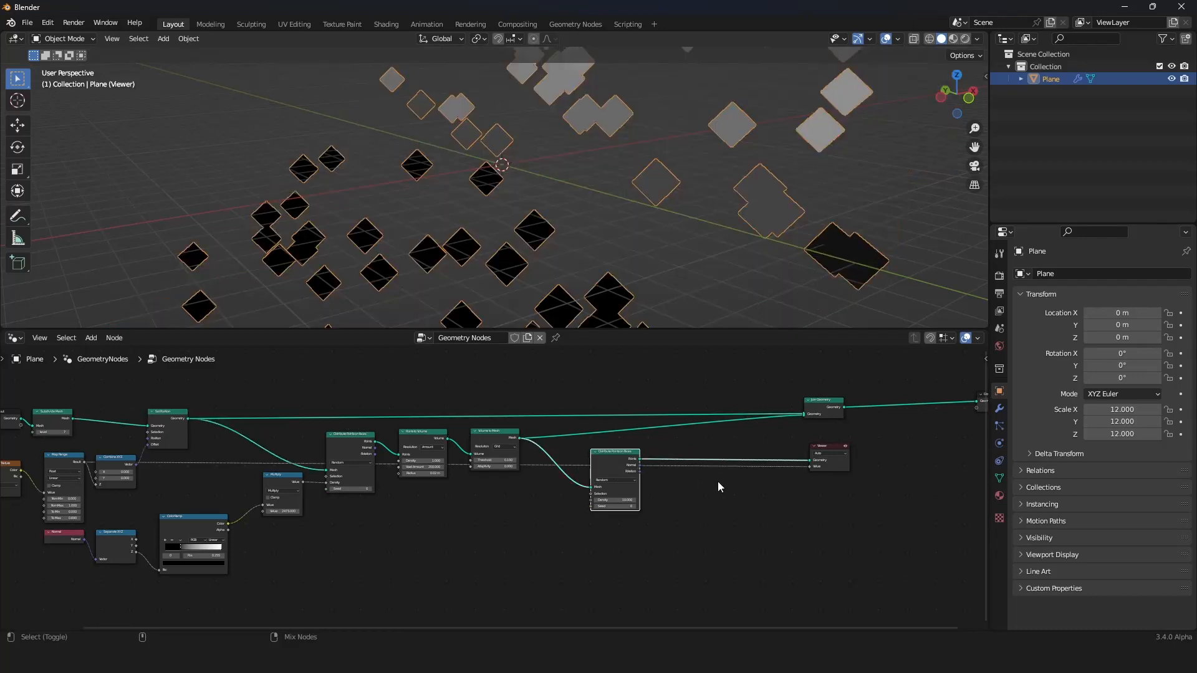
scroll(712, 530, "up", 1)
middle_click_drag(712, 530, 545, 553)
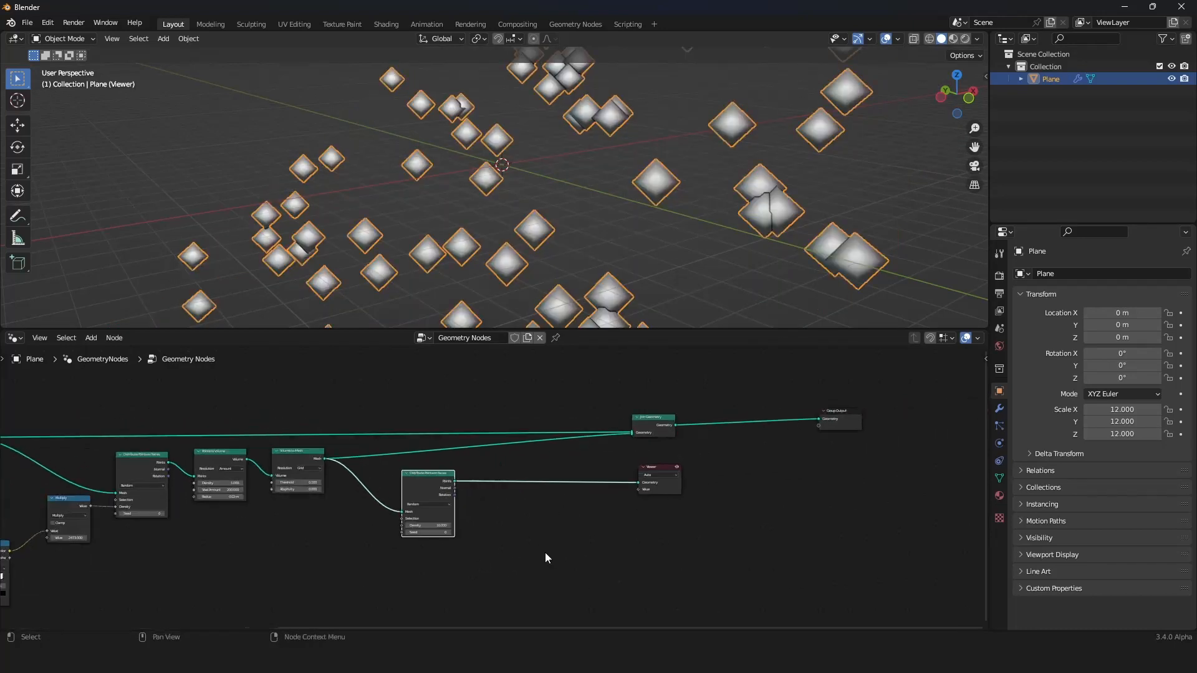
left_click_drag(675, 471, 869, 447)
middle_click_drag(613, 515, 583, 515)
scroll(582, 515, "up", 1)
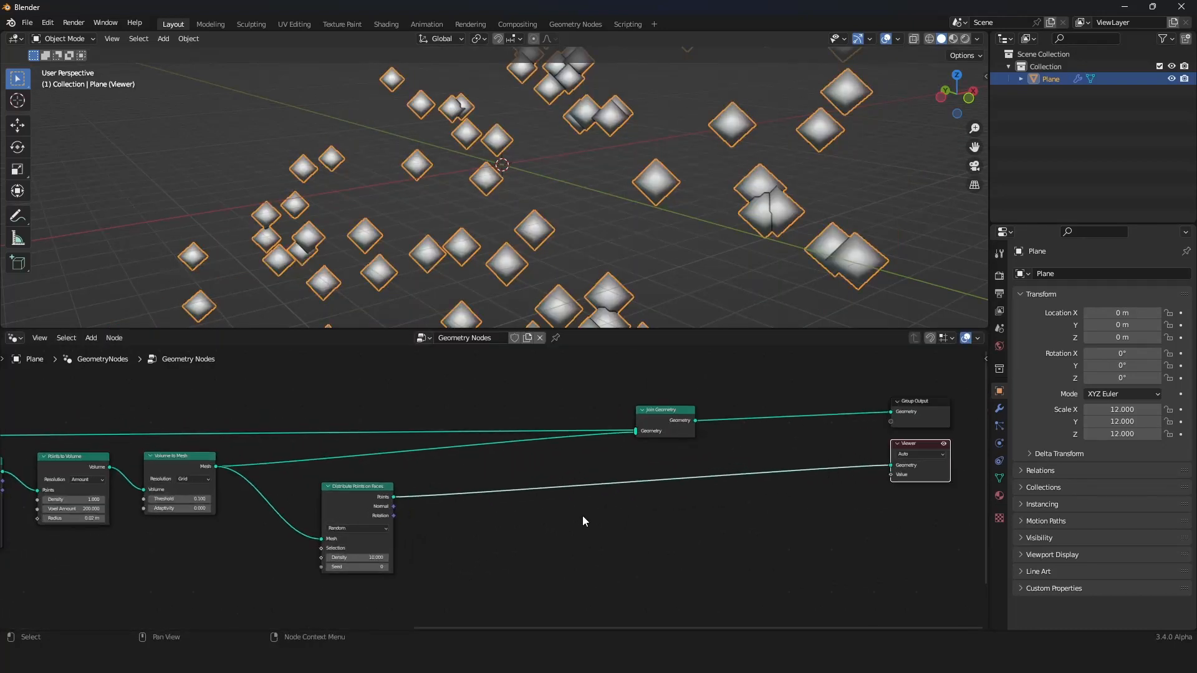
Raise the density of the second Distribute Points on Faces node to 161
left_click(339, 507)
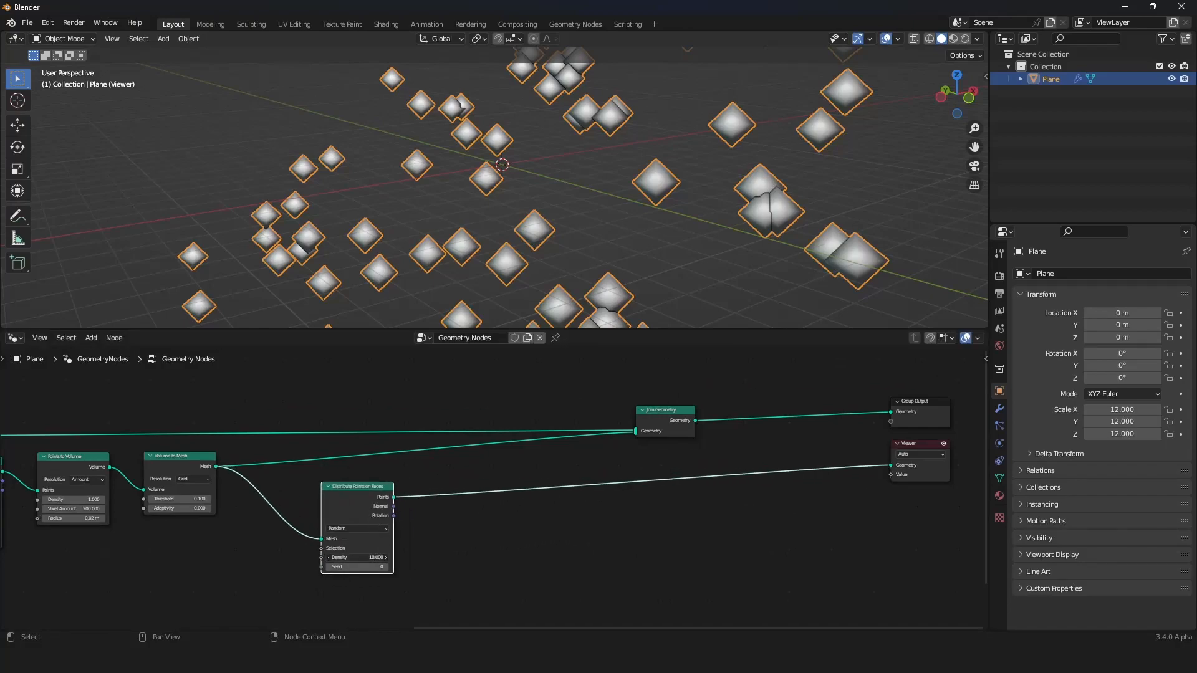
left_click_drag(357, 557, 399, 558)
scroll(561, 249, "down", 3)
middle_click_drag(561, 249, 498, 274)
scroll(577, 571, "down", 2)
middle_click_drag(577, 571, 581, 535)
scroll(486, 442, "up", 3)
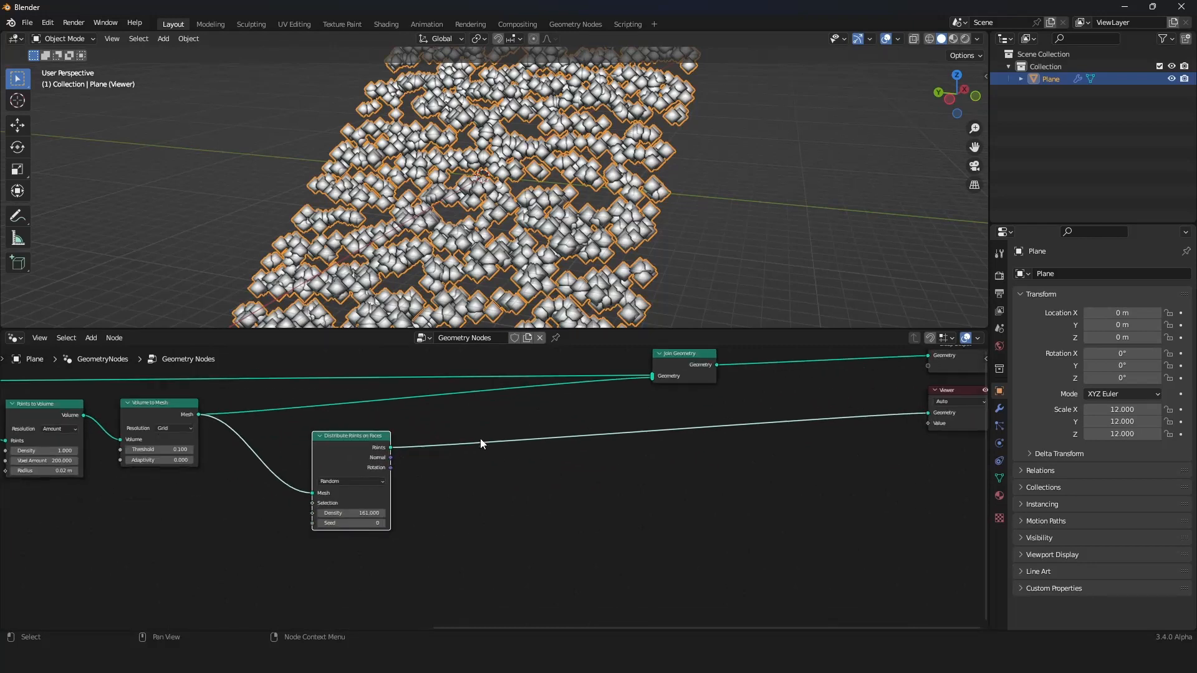
Insert an Instance on Points node between the second Distribute Points on Faces node and the Viewer
scroll(481, 439, "up", 1)
key("shift+a")
left_click(419, 214)
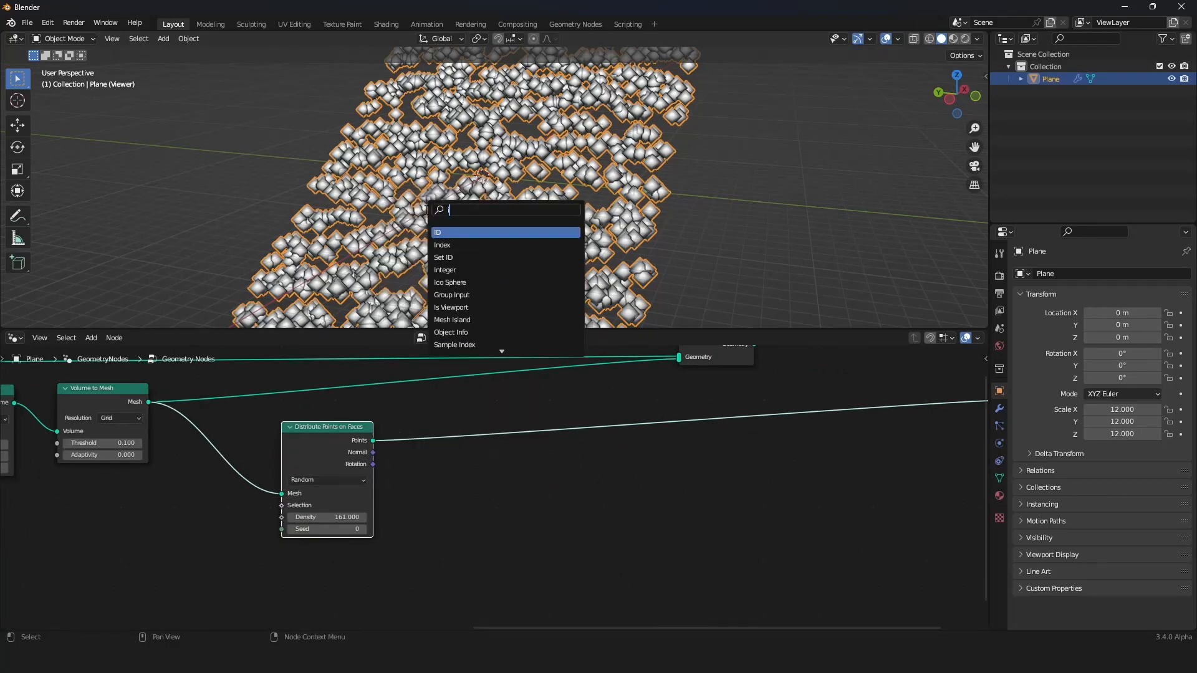
type("inst")
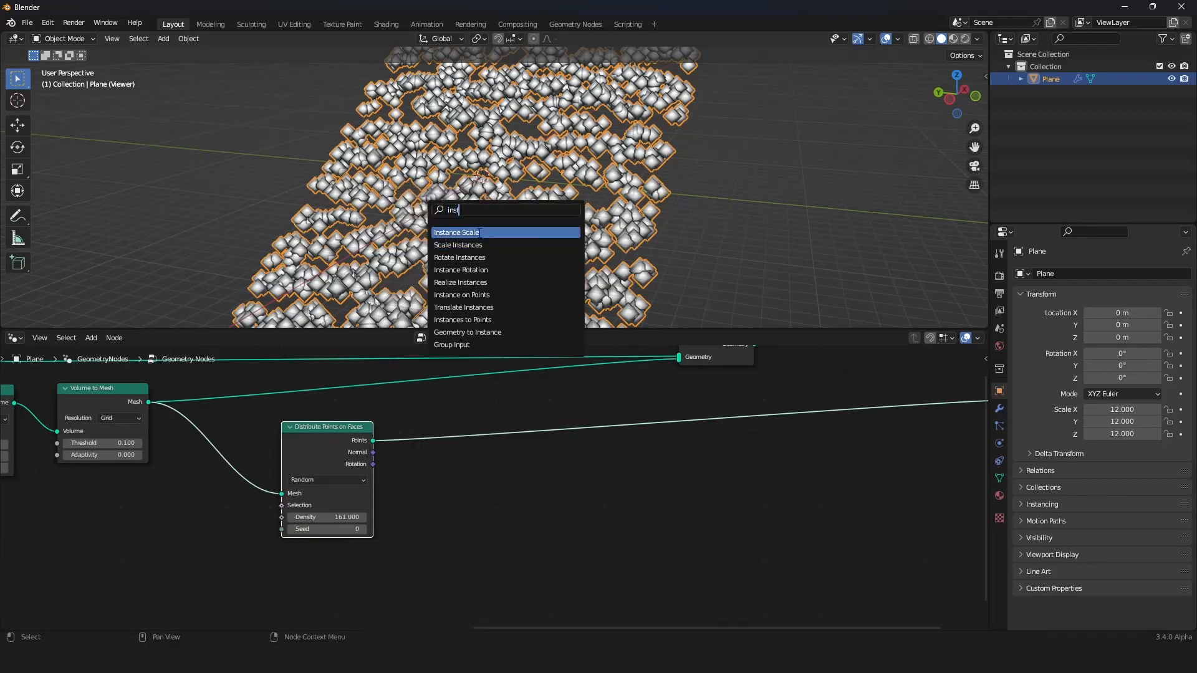
left_click(461, 295)
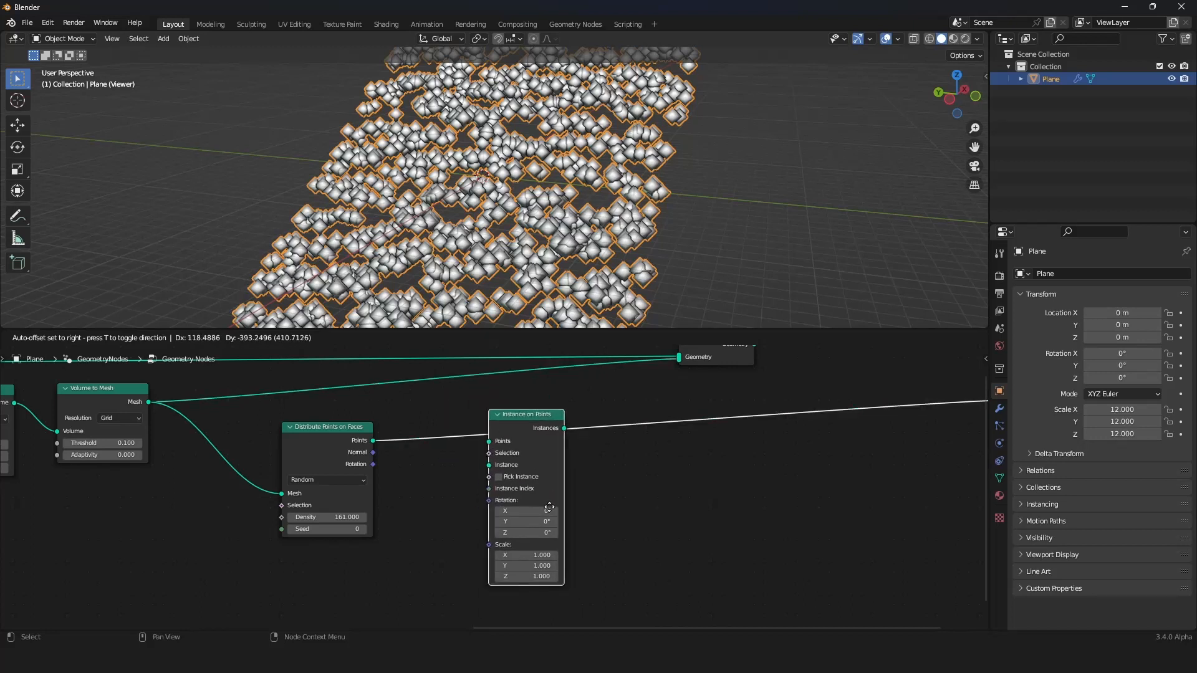
left_click(549, 507)
Add a Curve Line node and connect its Curve output to the Instance input of Instance on Points
key("shift+a")
mouse_move(413, 418)
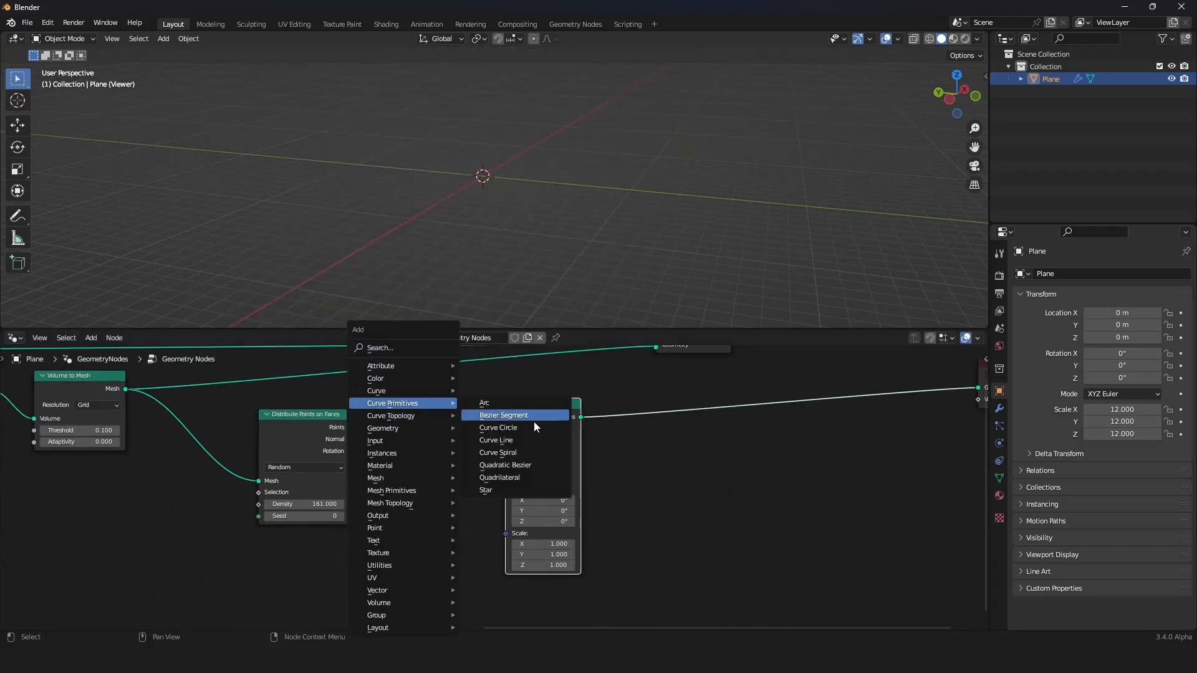
left_click(526, 441)
left_click(393, 533)
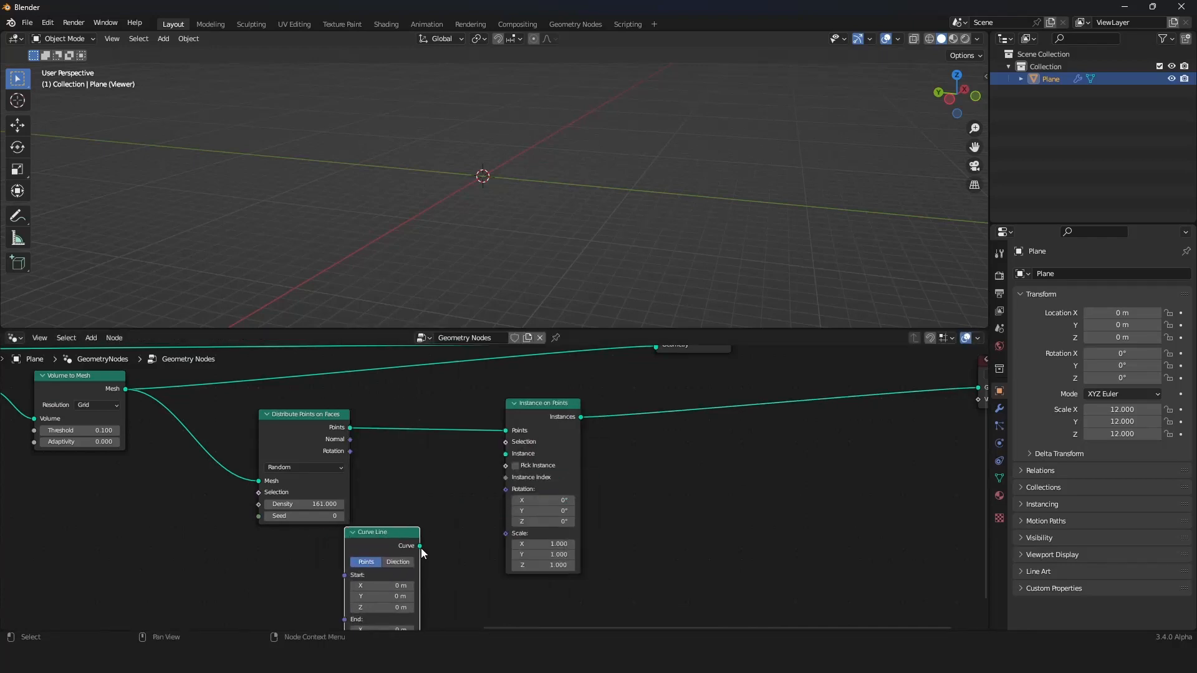
left_click_drag(533, 457, 534, 458)
middle_click_drag(566, 218, 611, 210)
scroll(611, 210, "up", 2)
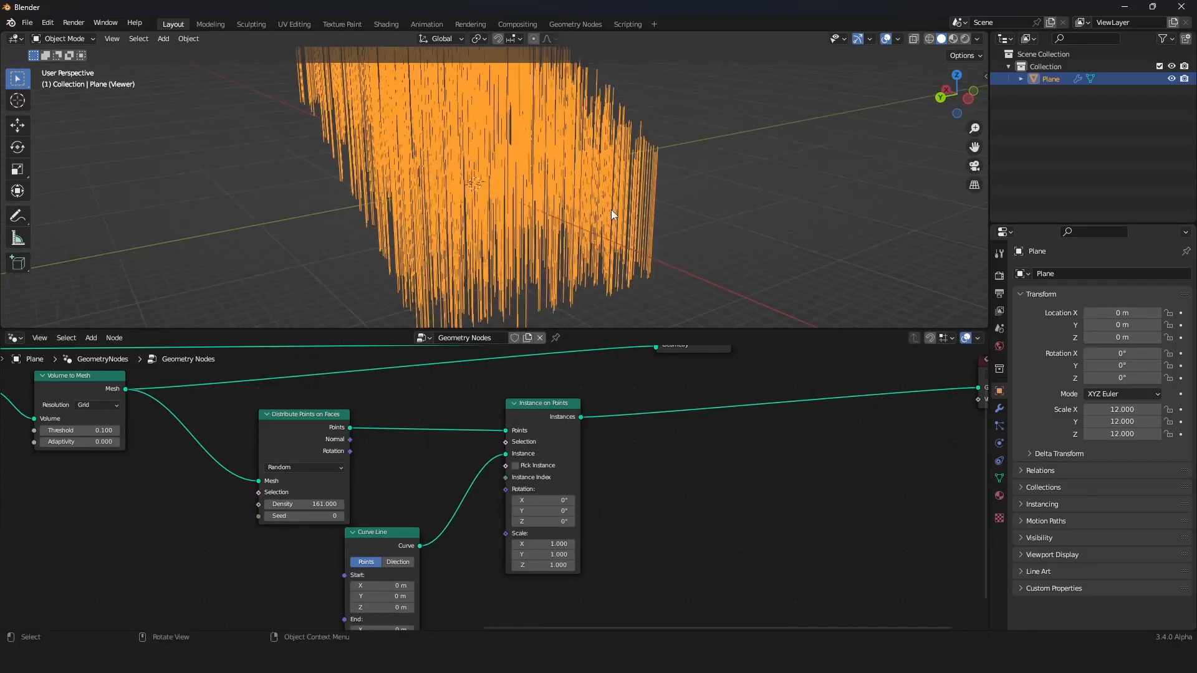
scroll(611, 210, "up", 2)
Move the Curve Line node to free space beneath the point distribution and shorten its End Z to 0.08 m
middle_click_drag(388, 523, 424, 427)
scroll(436, 484, "down", 1)
scroll(436, 484, "up", 1)
left_click_drag(426, 427, 309, 467)
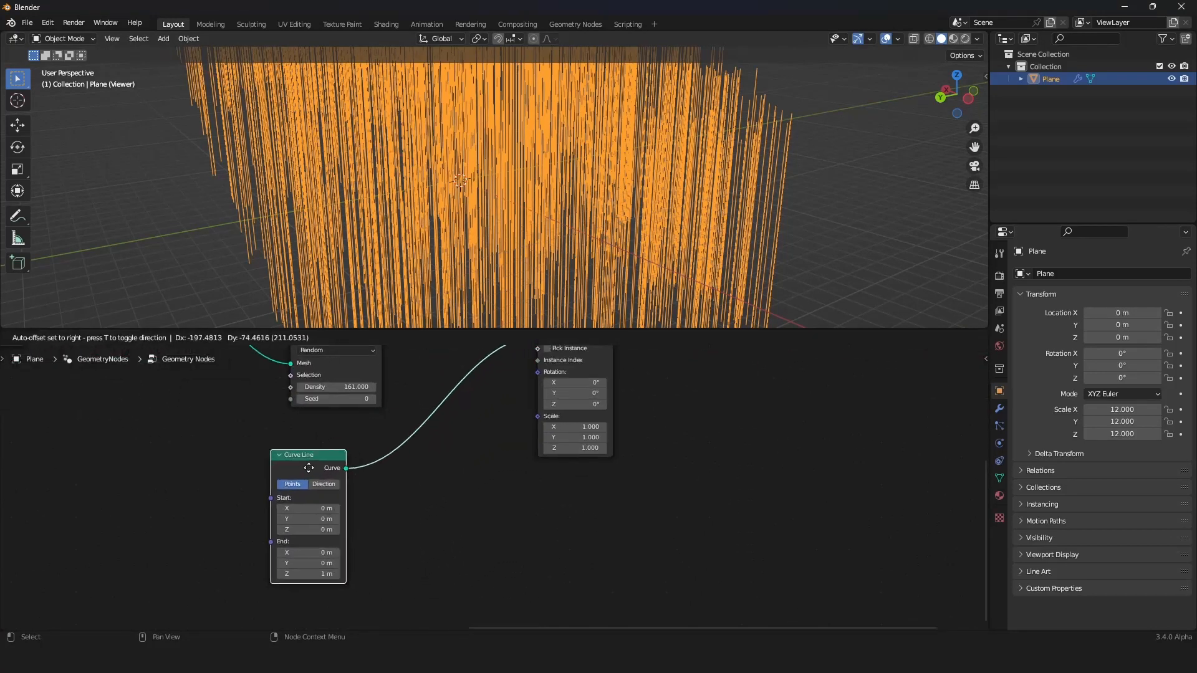
scroll(308, 468, "up", 2)
left_click_drag(240, 557, 196, 557)
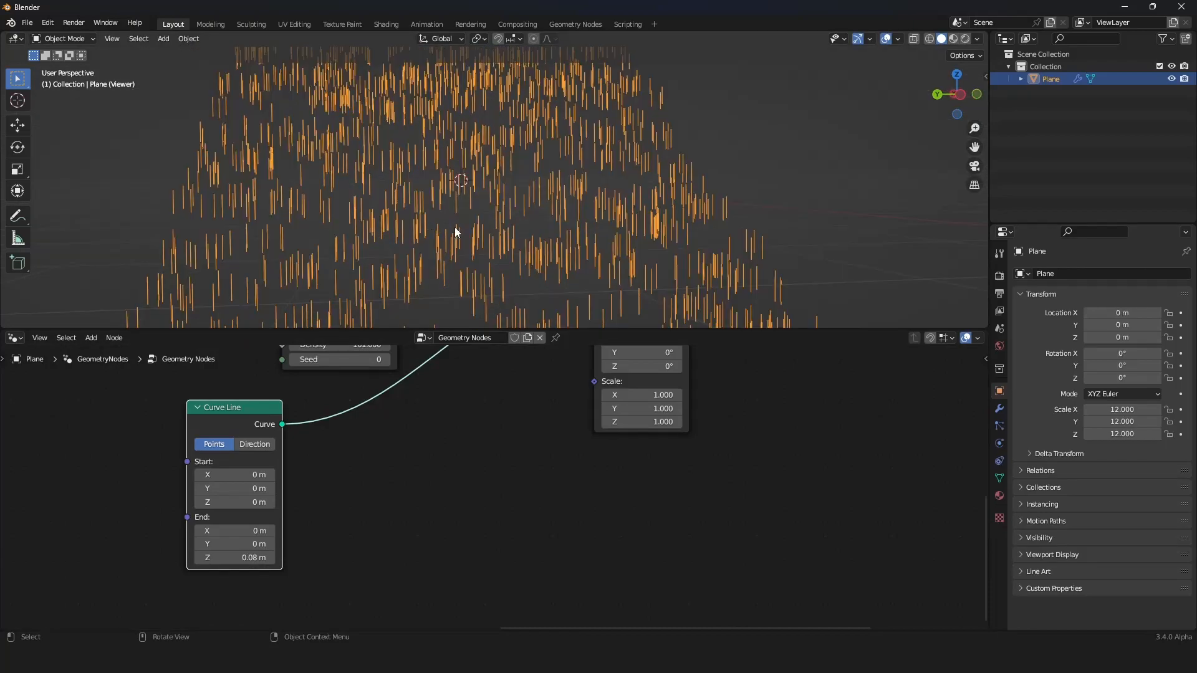
middle_click_drag(455, 227, 432, 247)
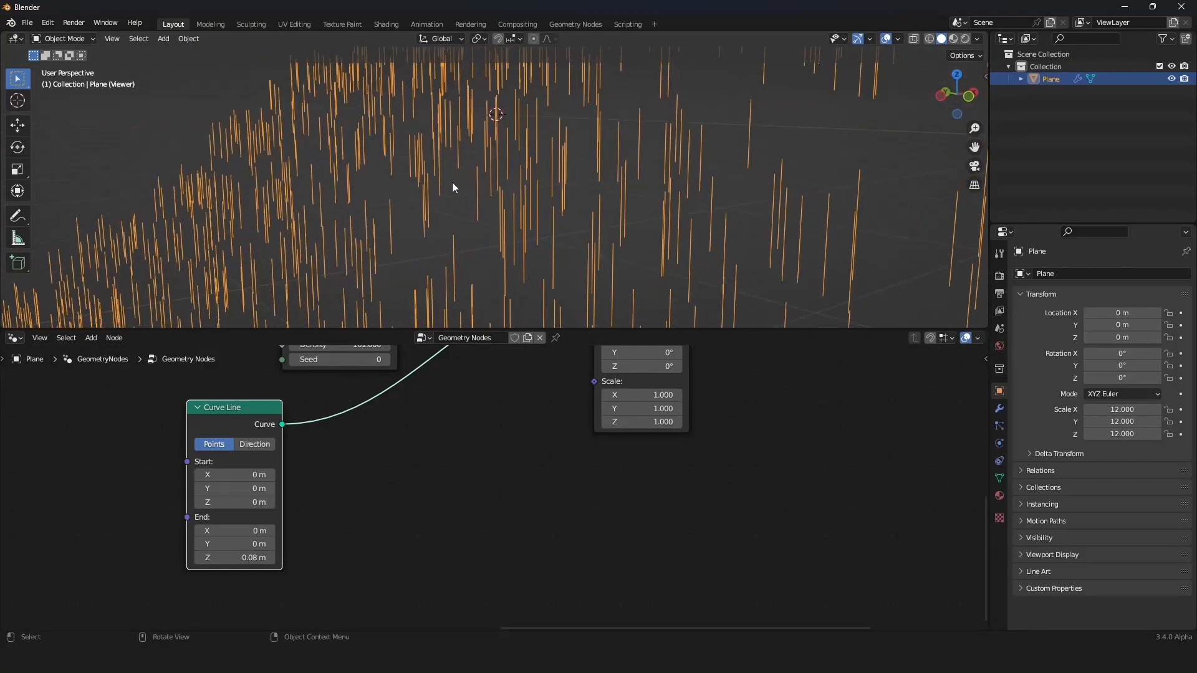
Connect the Instance on Points output to the Join Geometry input and link the Join Geometry output to the Viewer
scroll(515, 523, "down", 2)
scroll(601, 473, "down", 2)
scroll(497, 553, "up", 2)
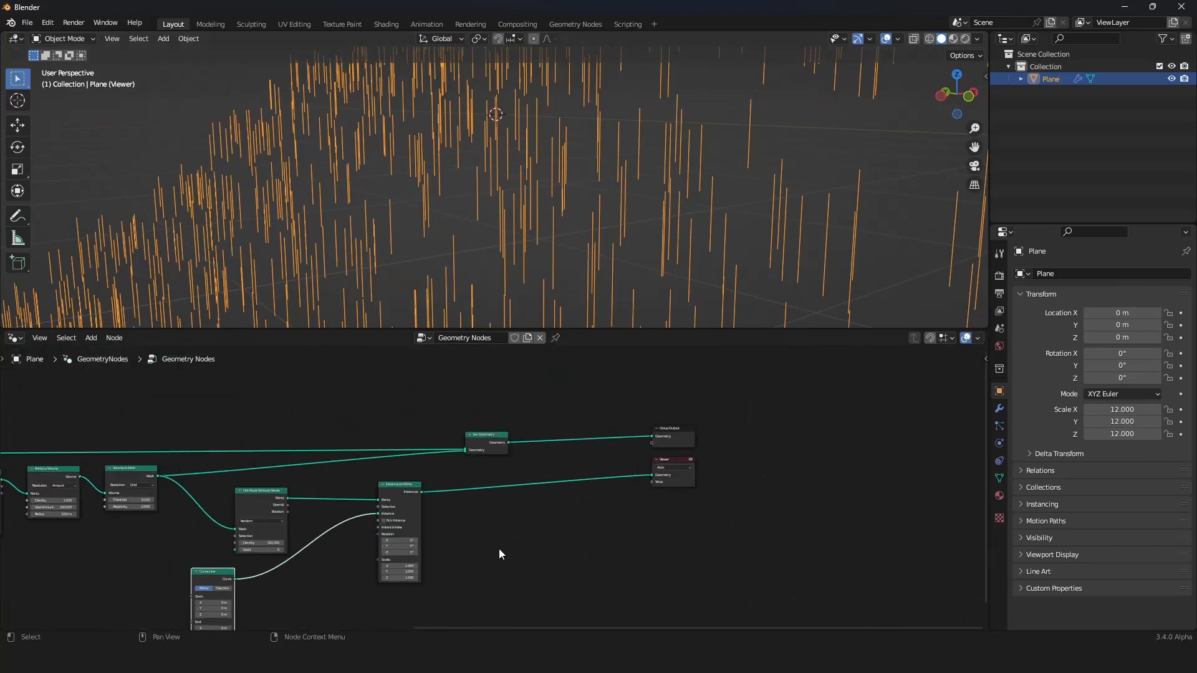
scroll(370, 518, "up", 1)
left_click_drag(393, 493, 658, 444)
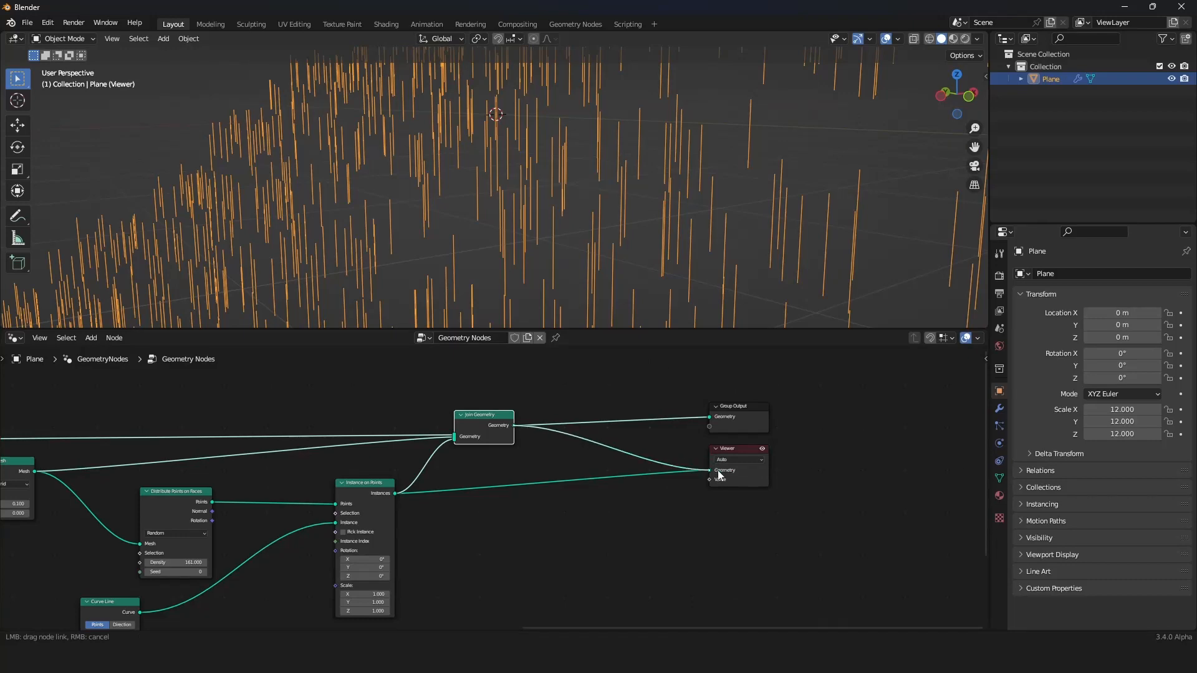
left_click_drag(718, 476, 717, 472)
middle_click_drag(374, 262, 560, 267)
Insert a Resample Curve node between the Curve Line and Instance on Points nodes, with its Count set to 4
scroll(187, 526, "down", 4)
middle_click_drag(156, 529, 414, 471)
scroll(368, 451, "up", 8)
left_click_drag(281, 507, 302, 474)
right_click(301, 474)
scroll(379, 465, "down", 3)
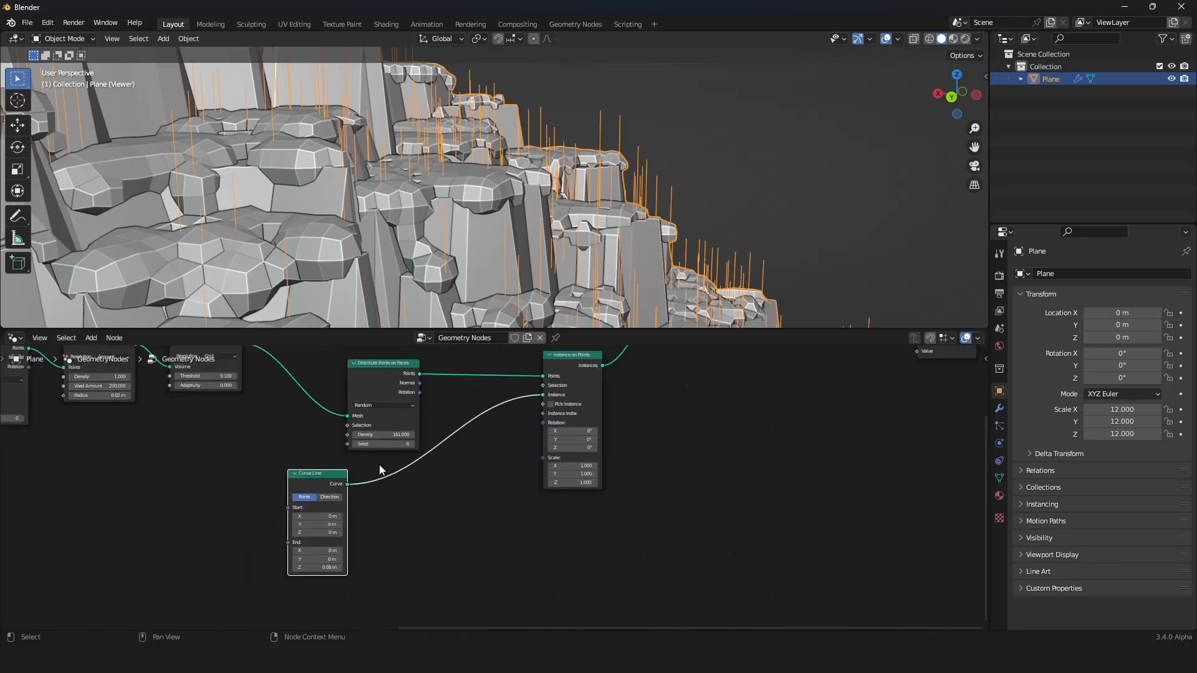
middle_click_drag(380, 465, 405, 482)
scroll(405, 482, "up", 2)
scroll(405, 485, "up", 1)
key("shift+a")
mouse_move(368, 468)
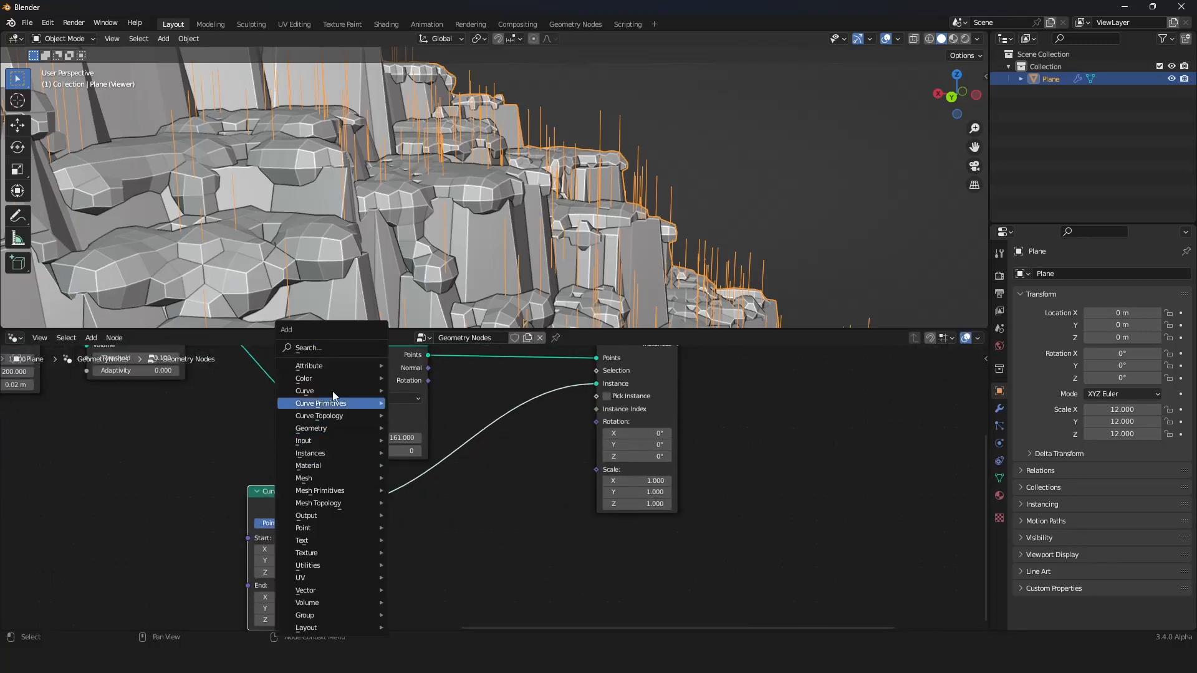
mouse_move(312, 393)
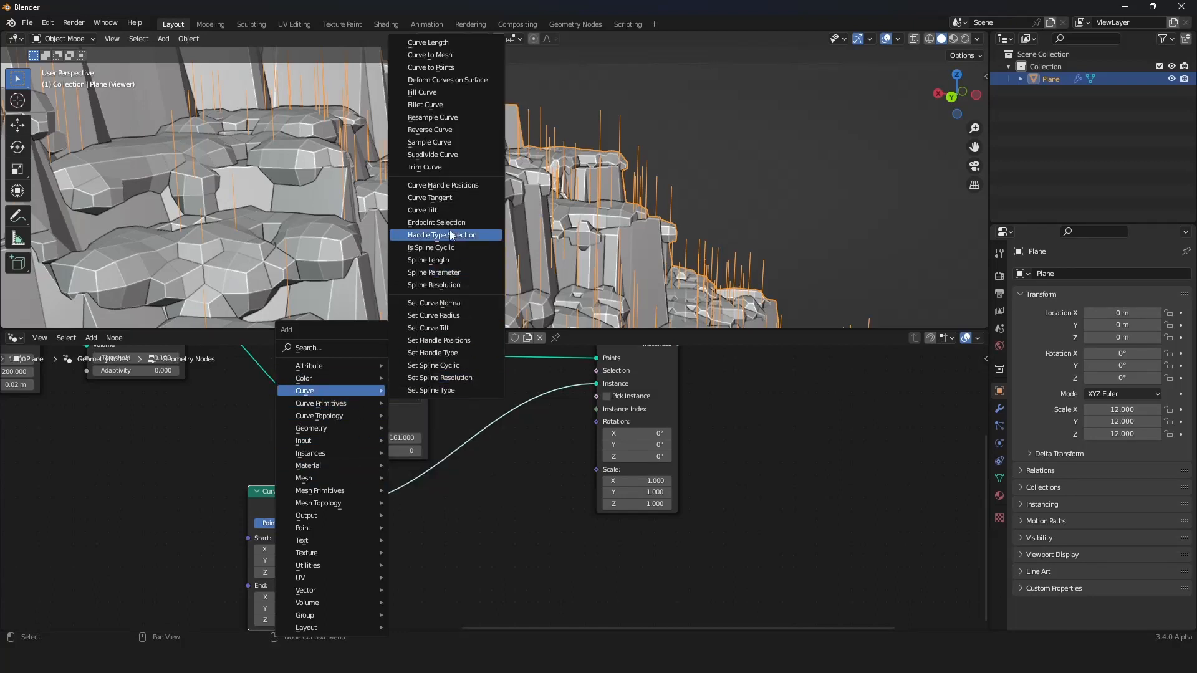
left_click(468, 116)
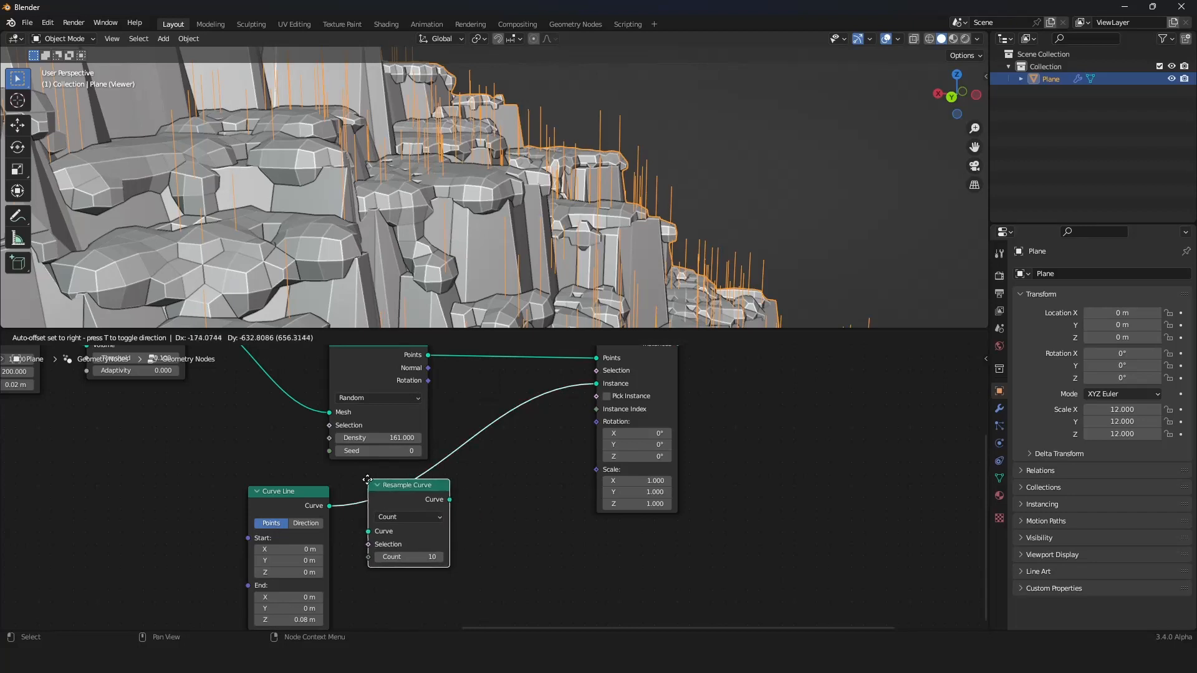
left_click(377, 484)
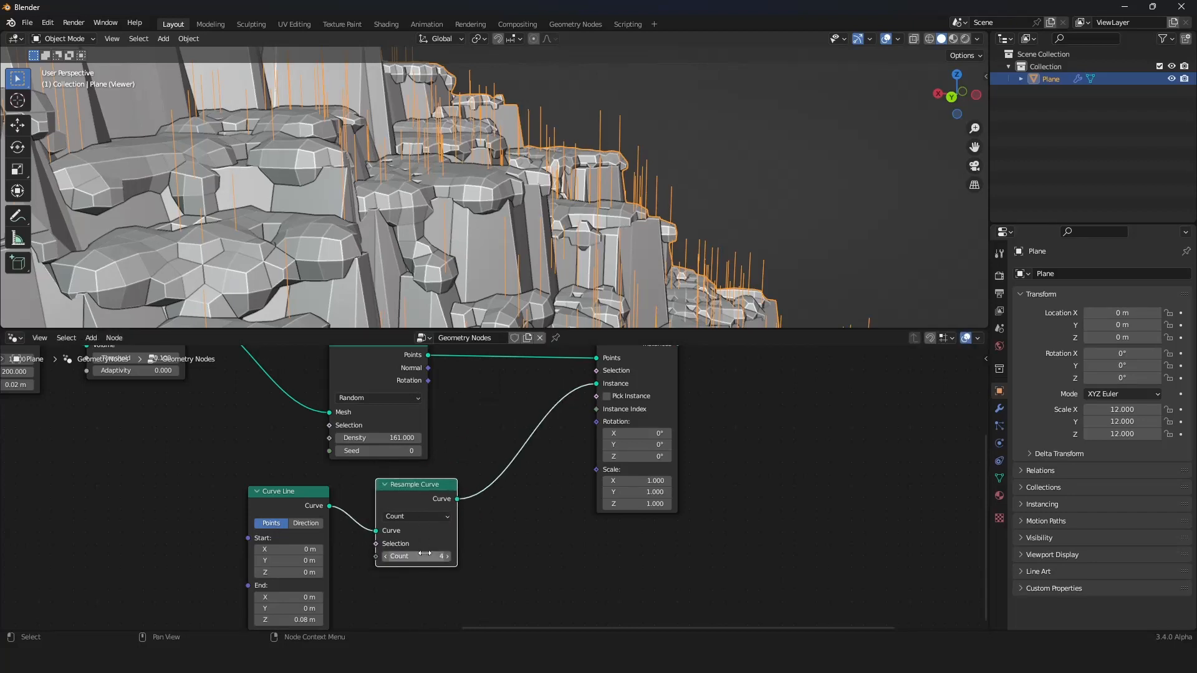
Shift the Curve Line and Resample Curve nodes away from Instance on Points, keeping the two close together
scroll(424, 553, "down", 4)
scroll(422, 550, "up", 2)
middle_click_drag(422, 550, 429, 489)
left_click(298, 428)
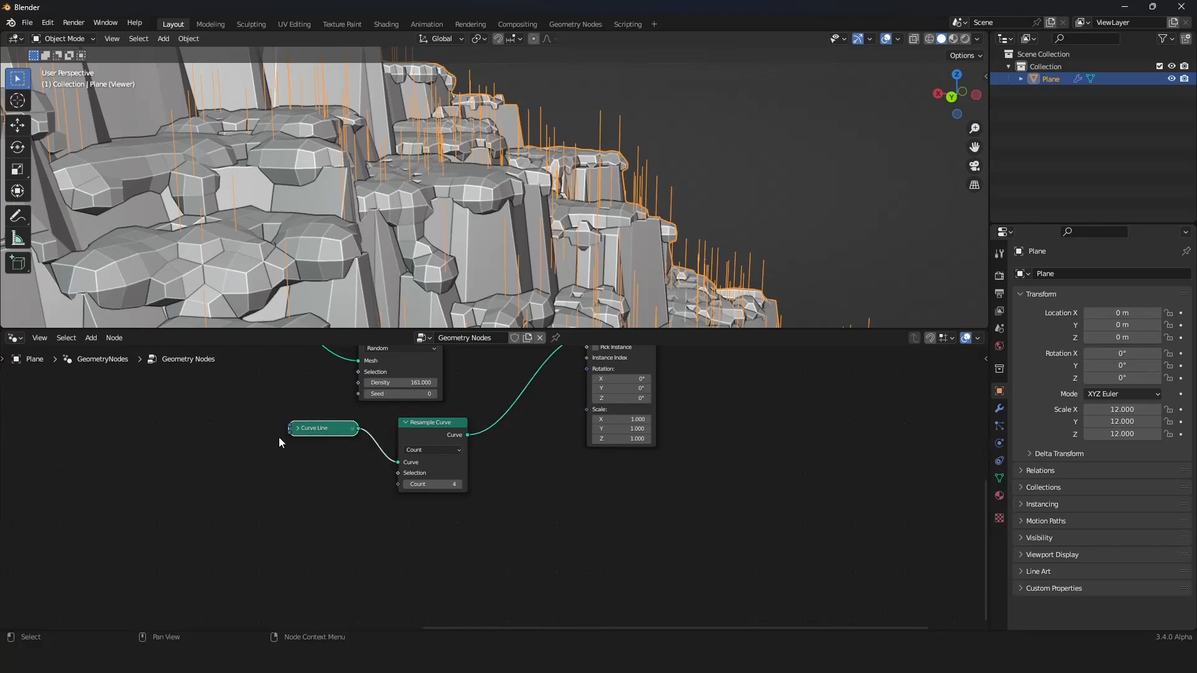
left_click(298, 429)
left_click_drag(311, 429, 303, 427)
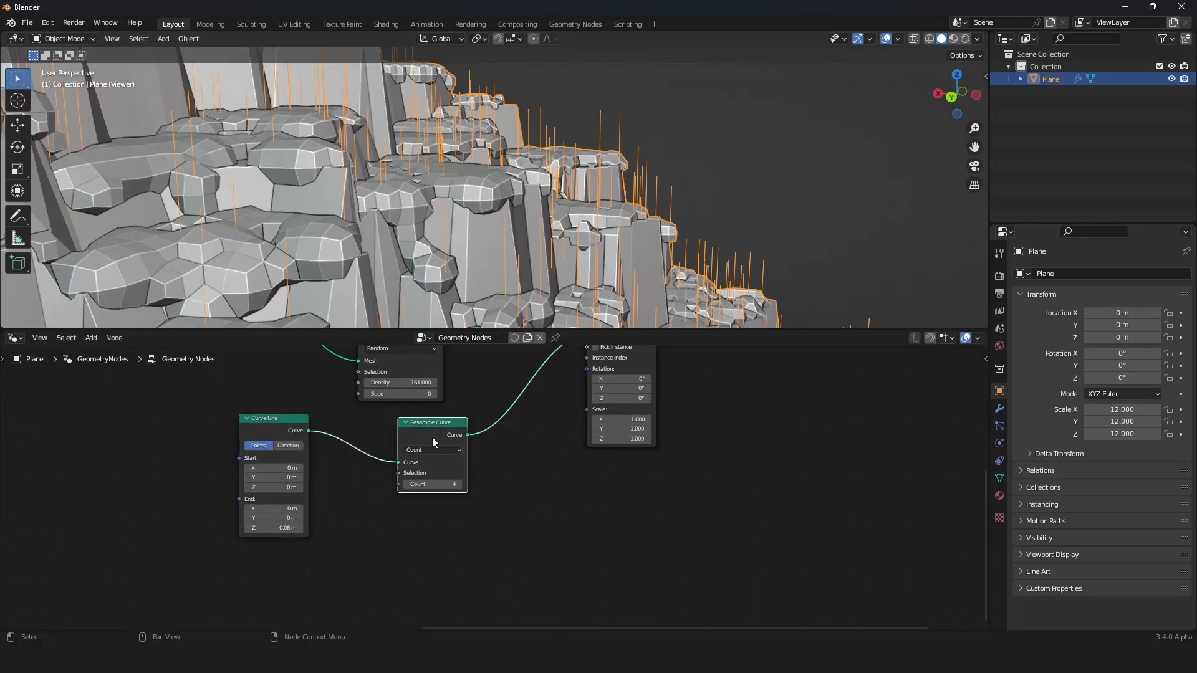
left_click_drag(432, 436, 355, 436)
scroll(489, 461, "down", 2)
scroll(490, 462, "up", 2)
middle_click_drag(490, 462, 450, 552)
Insert a Set Position node between Resample Curve and Instance on Points, placed slightly below the other nodes
middle_click_drag(580, 184, 599, 168)
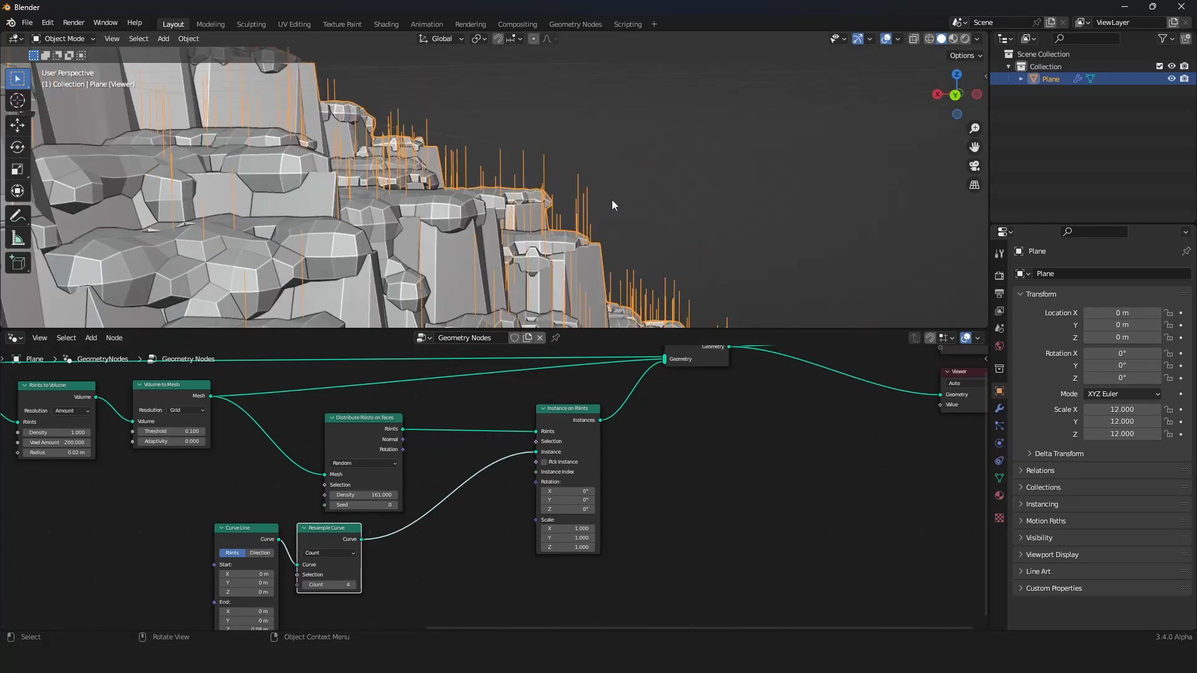
scroll(466, 458, "down", 2)
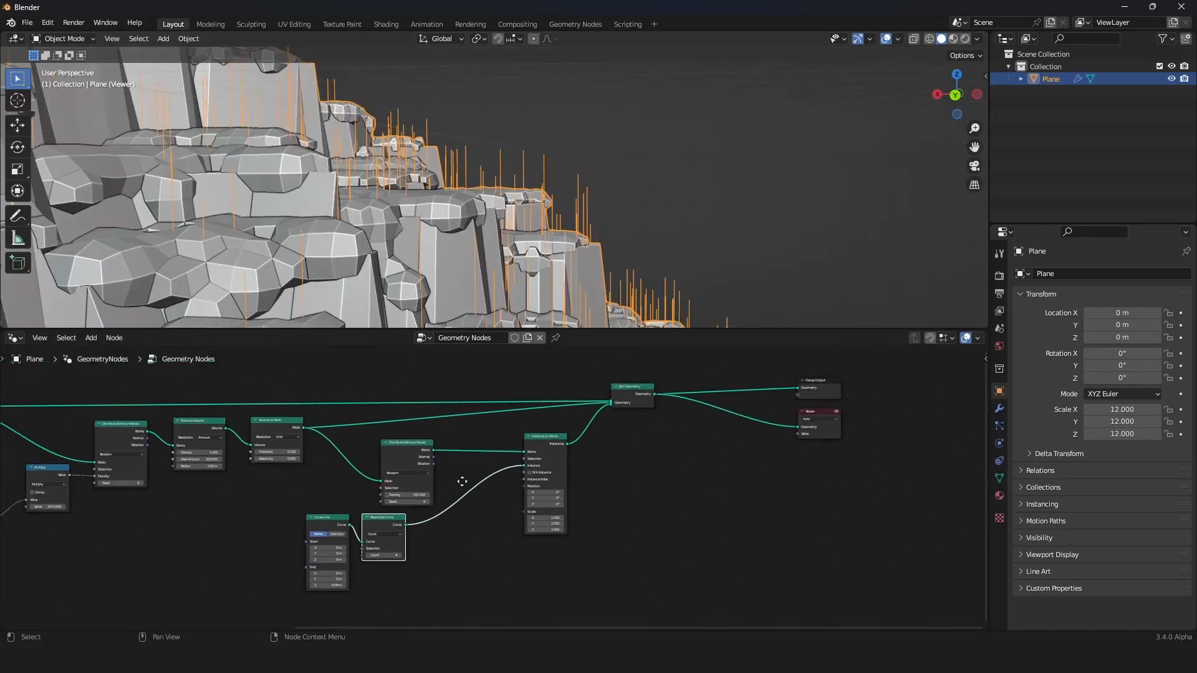
scroll(464, 481, "up", 2)
key("shift+a")
mouse_move(462, 441)
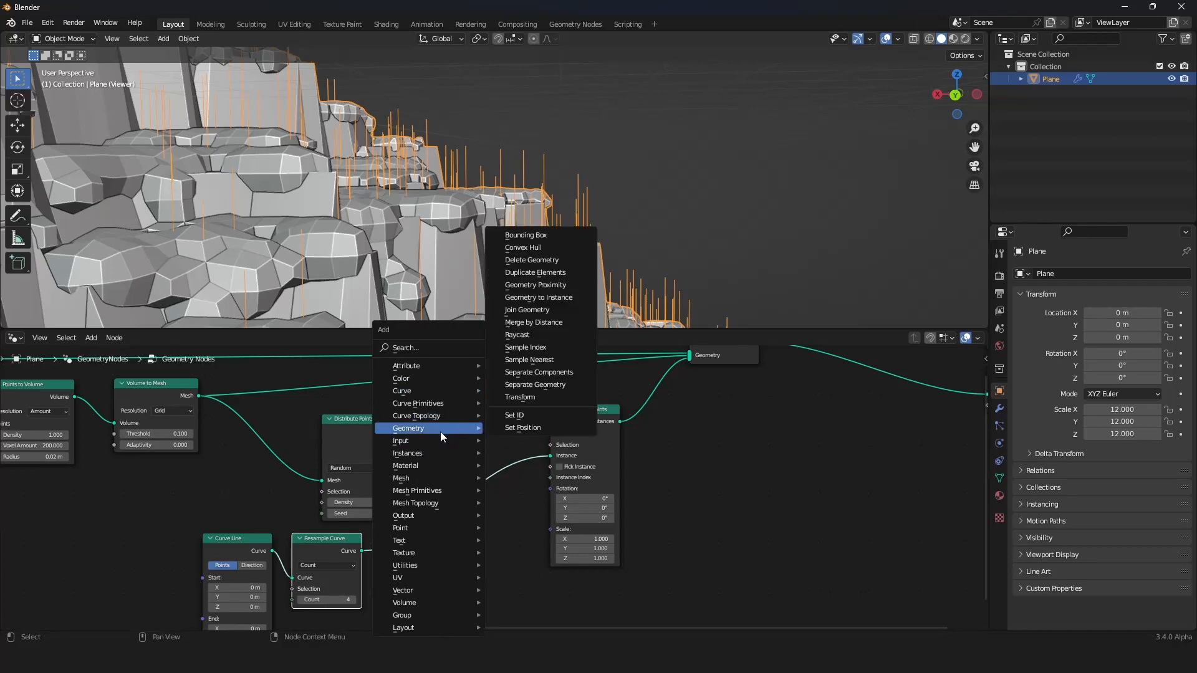
left_click(540, 428)
scroll(445, 532, "down", 2)
scroll(465, 469, "up", 2)
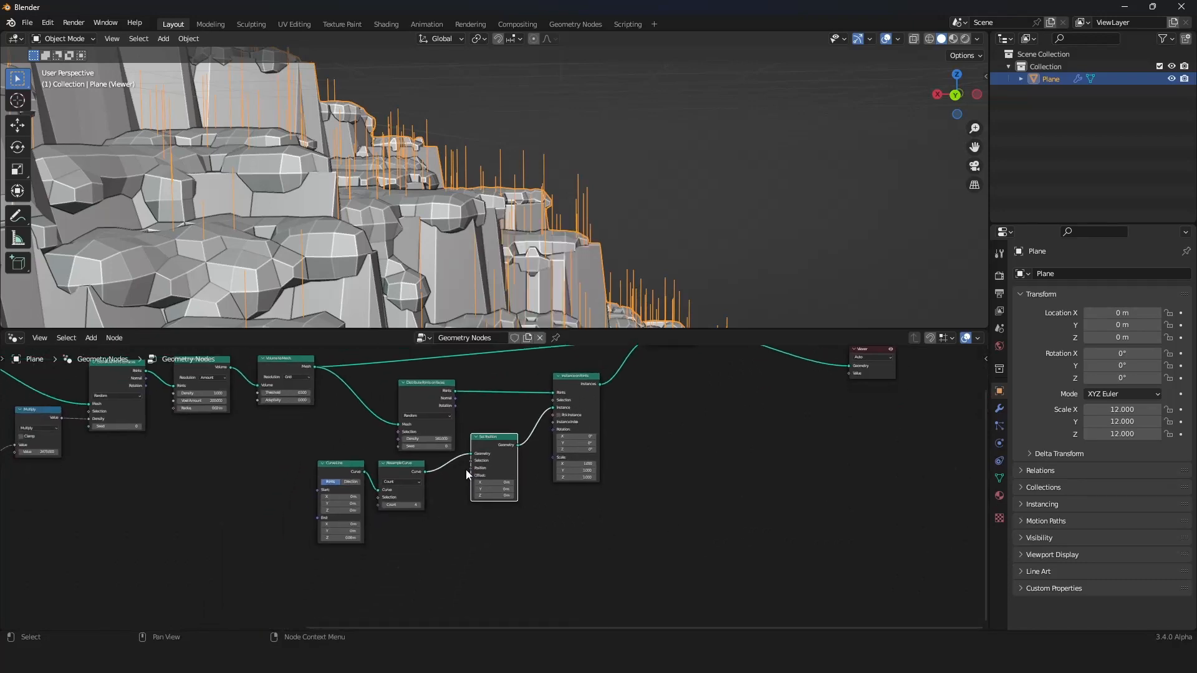
left_click(505, 482)
scroll(467, 496, "up", 3)
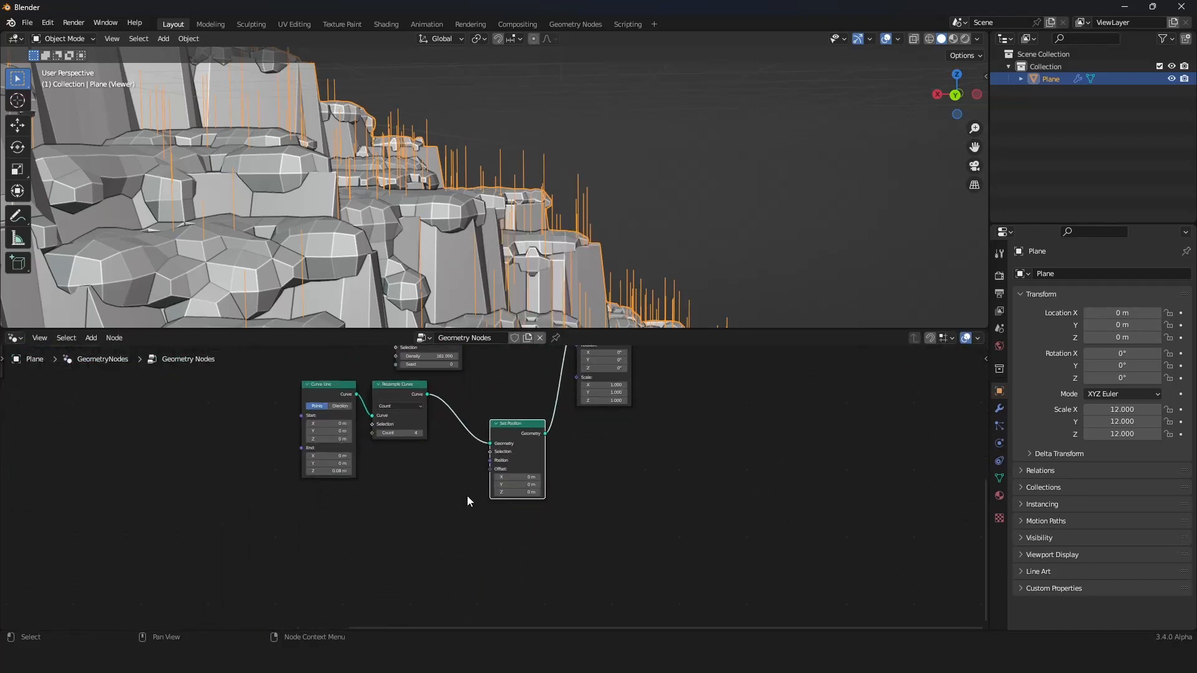
Add a Position node, connect it to the Position input of Set Position, and place it directly beneath the Curve Line node
key("shift+a")
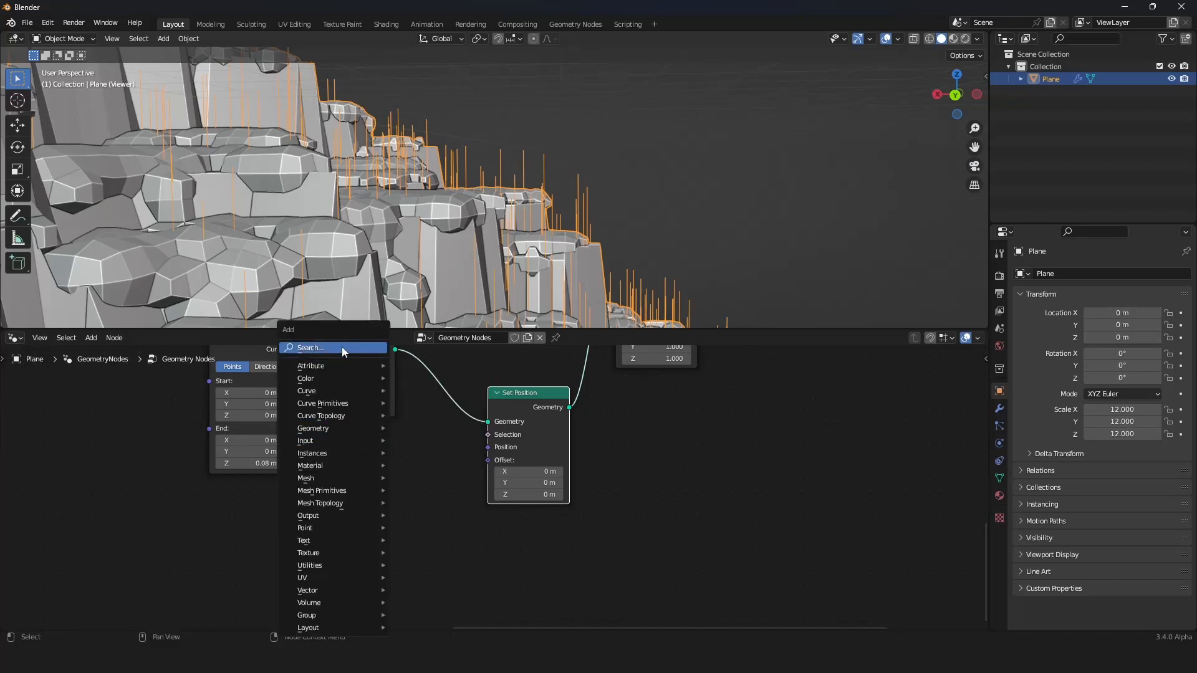
left_click(341, 347)
type("pos")
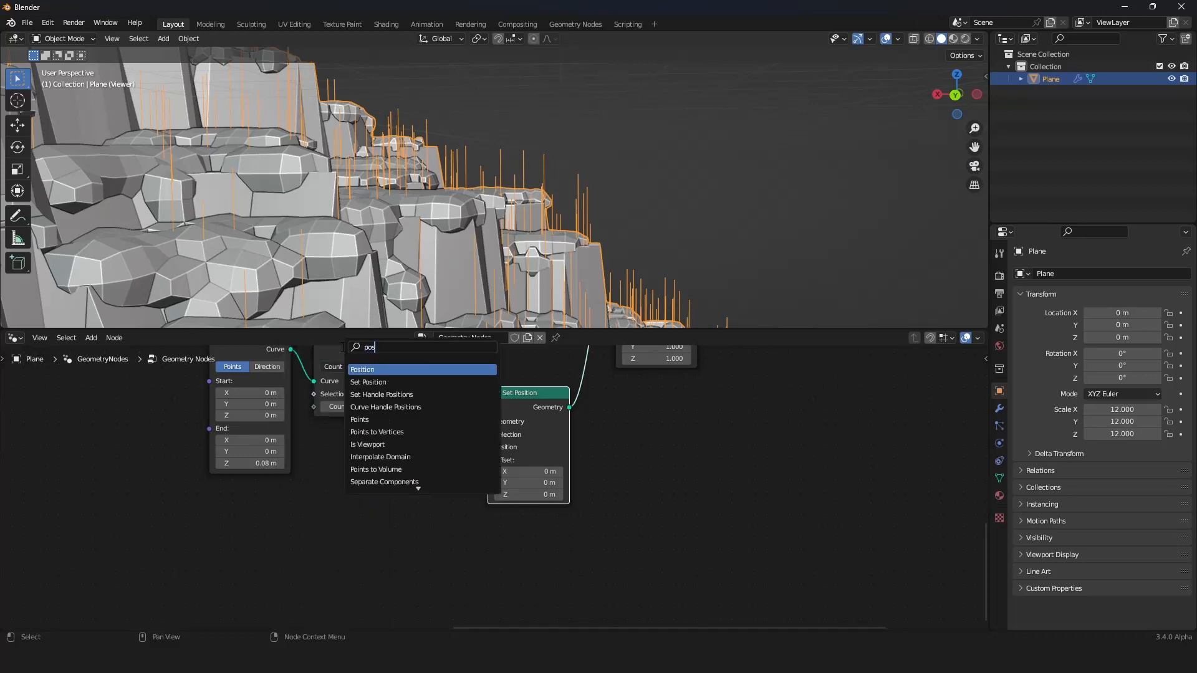
left_click(376, 370)
left_click(368, 475)
left_click_drag(383, 466, 488, 446)
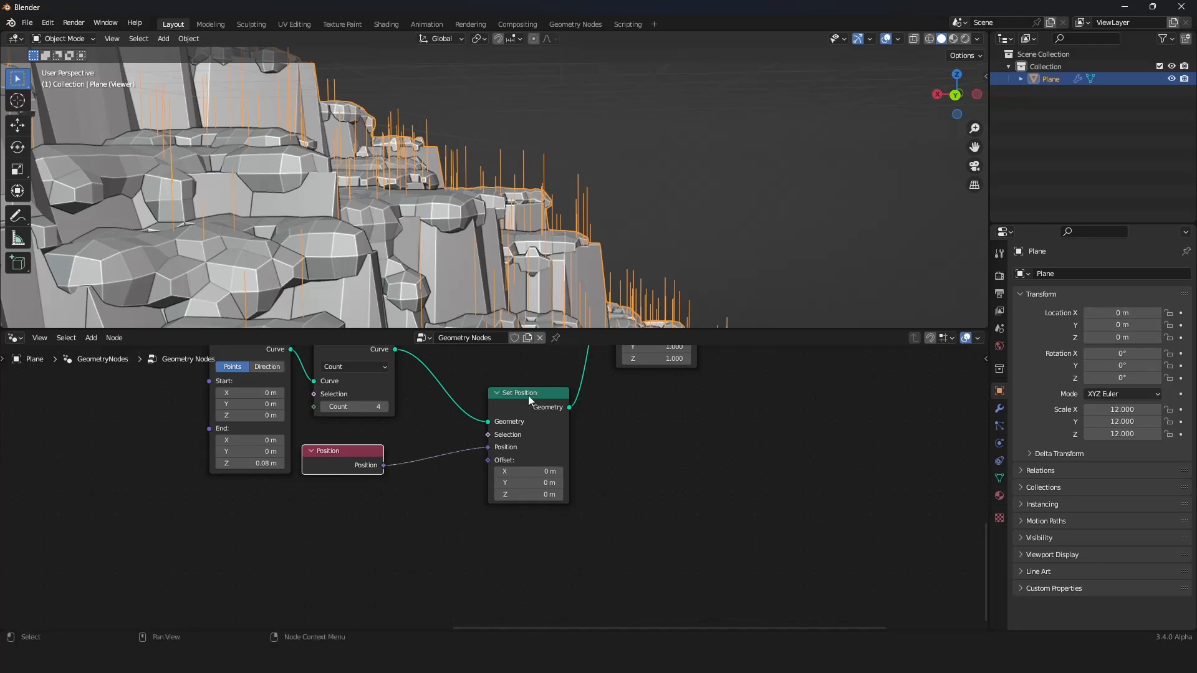
left_click_drag(352, 458, 250, 500)
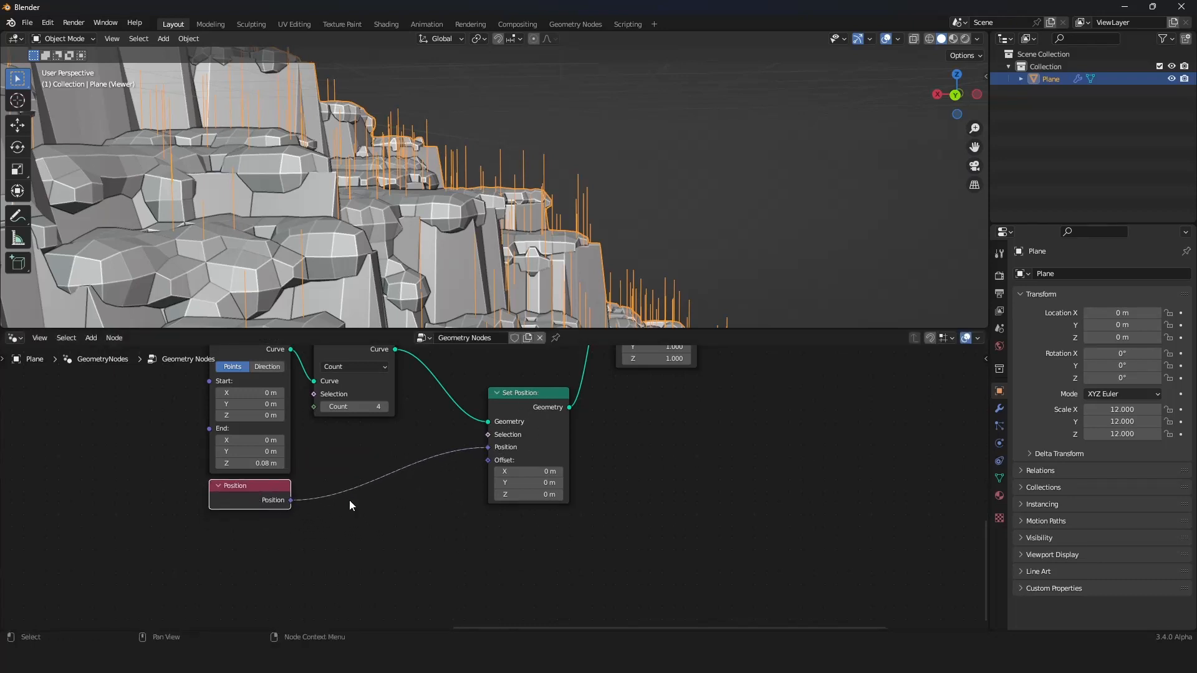
scroll(349, 500, "down", 4)
middle_click_drag(349, 500, 358, 479)
scroll(358, 479, "up", 5)
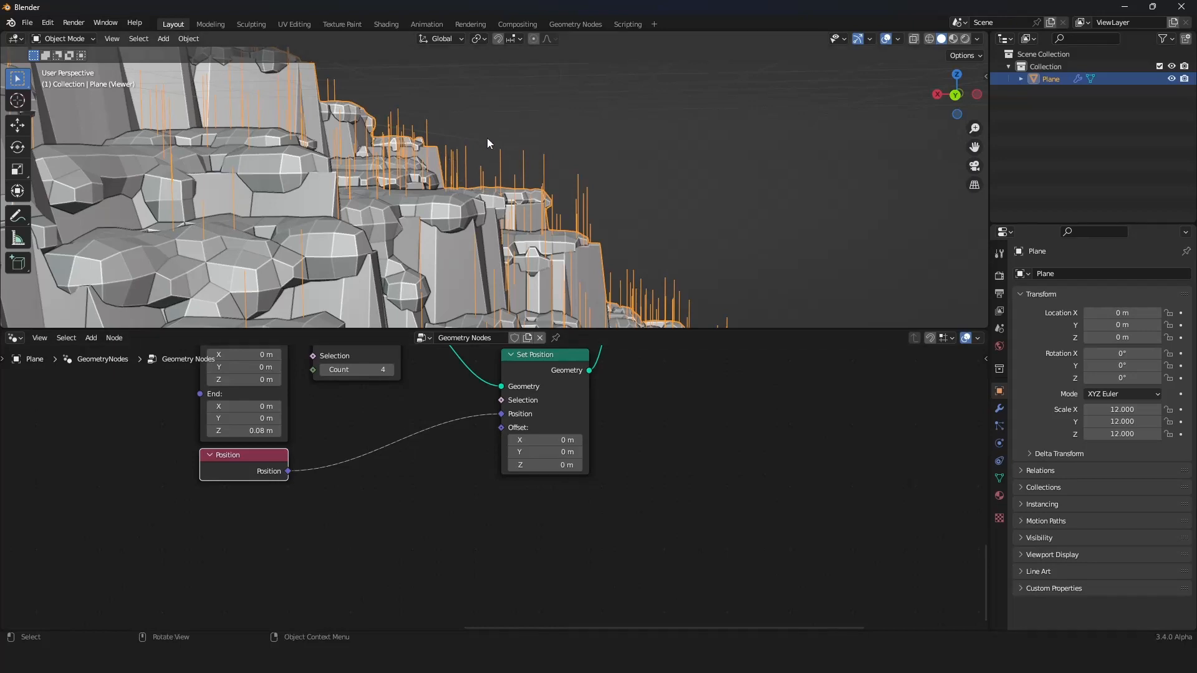
scroll(422, 392, "down", 2)
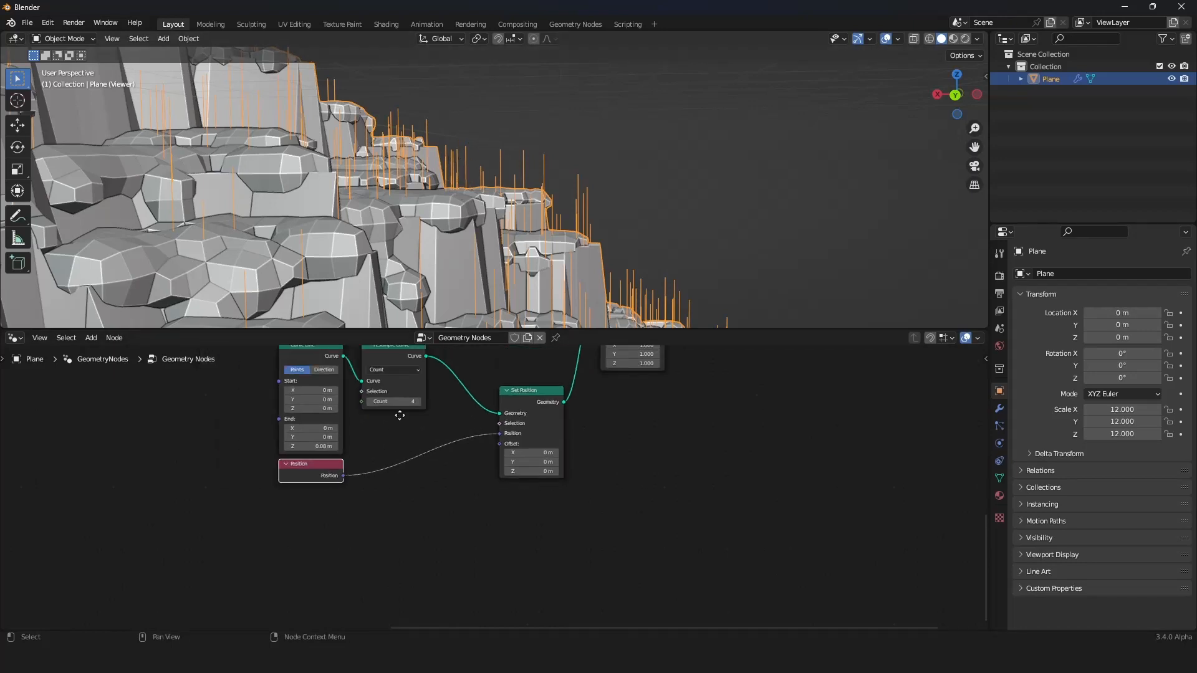
scroll(421, 392, "up", 3)
key("shift+a")
mouse_move(359, 565)
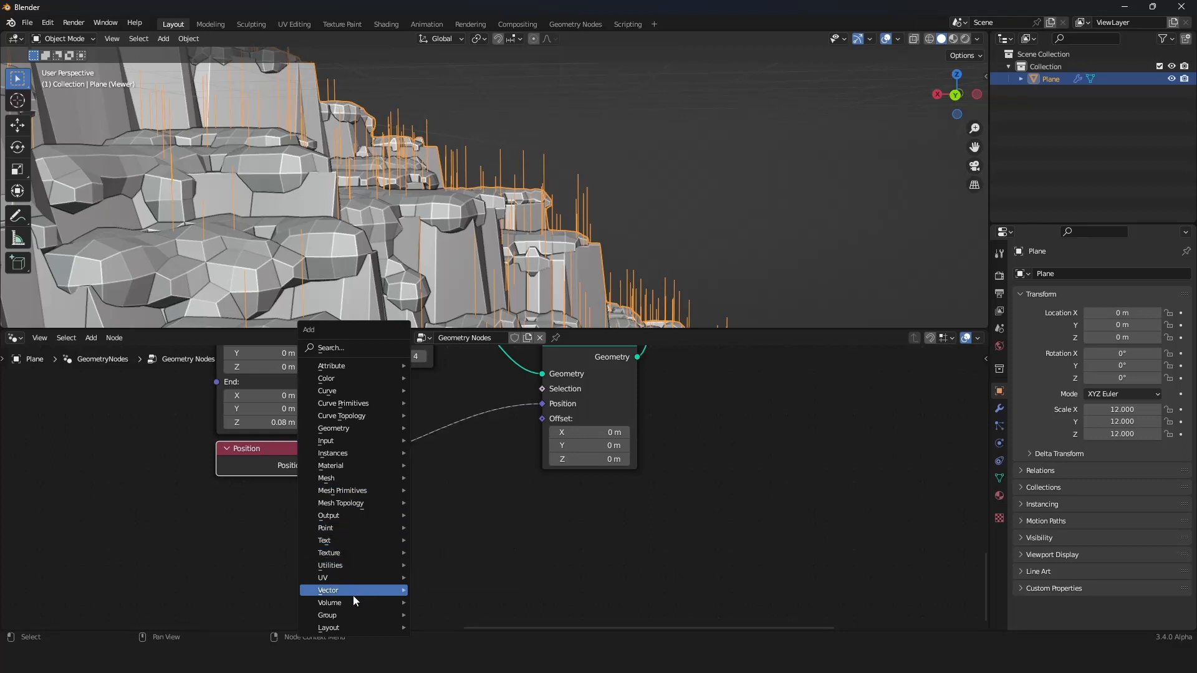
mouse_move(351, 596)
left_click(465, 594)
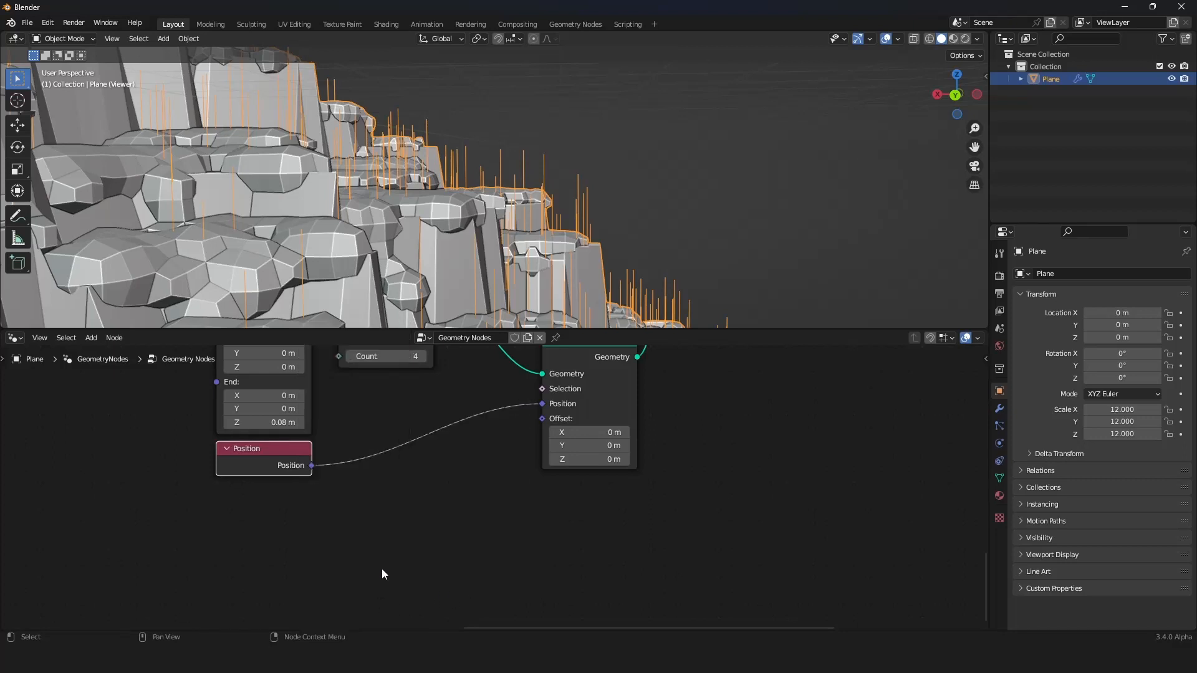
Insert a Vector Rotate node on the link between the Position node and the Position input of Set Position
key("shift+a")
mouse_move(368, 590)
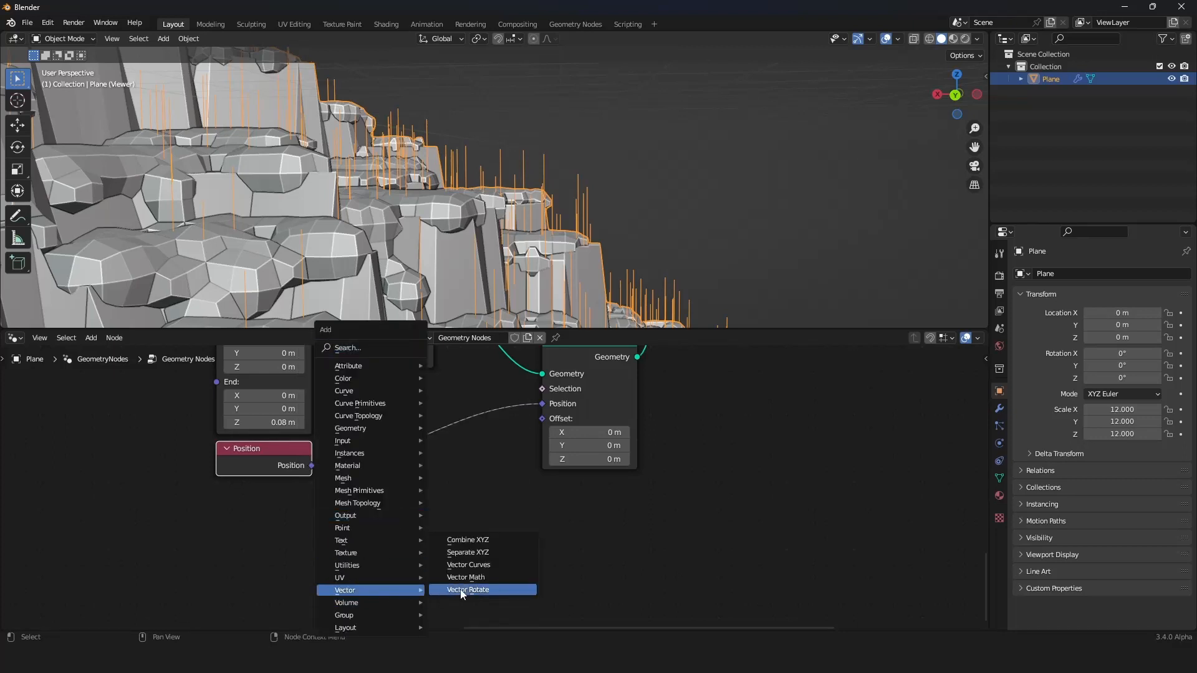
left_click(464, 592)
left_click(462, 457)
scroll(452, 464, "down", 4)
middle_click_drag(440, 474, 534, 432)
scroll(534, 433, "up", 5)
scroll(515, 449, "down", 4)
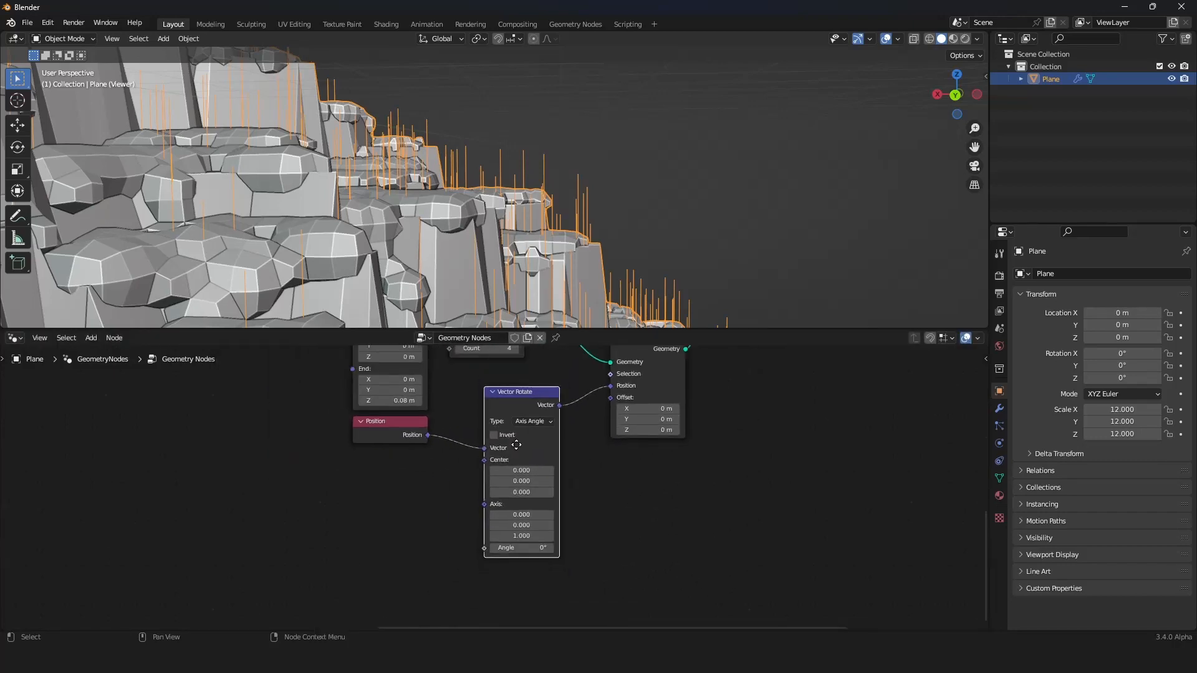
scroll(498, 224, "up", 3)
scroll(496, 219, "down", 4)
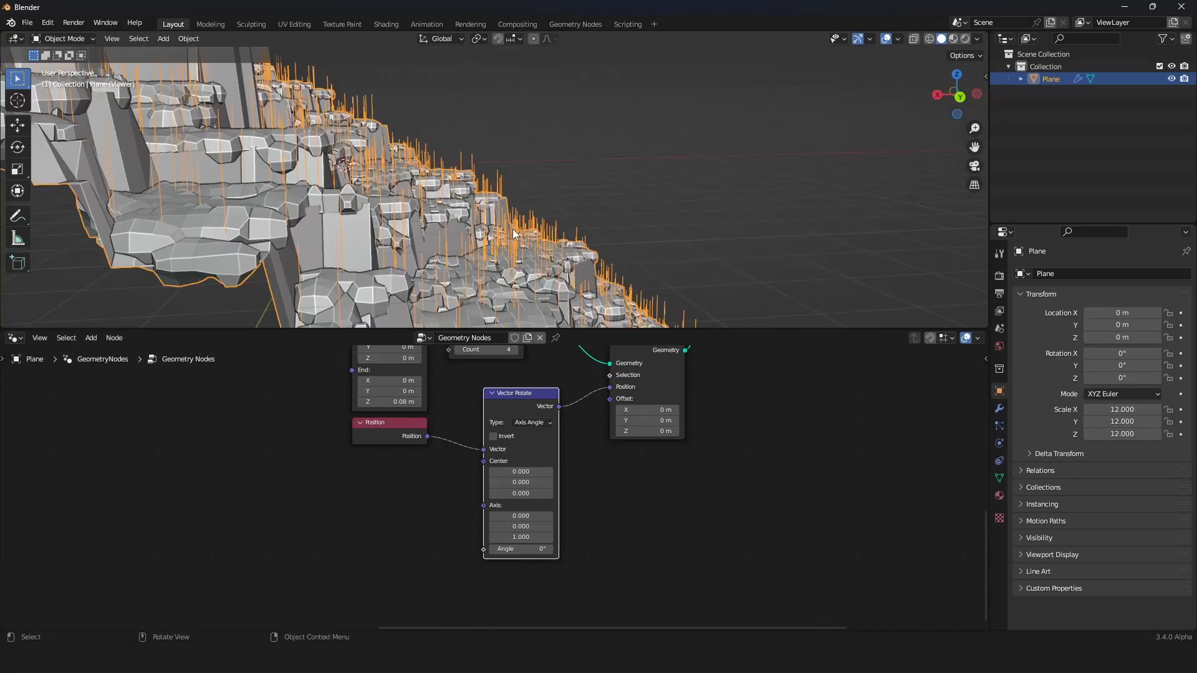
Add a Spline Parameter node beneath the Position node and connect its Factor output to the Angle input of Vector Rotate
middle_click_drag(499, 221, 526, 270)
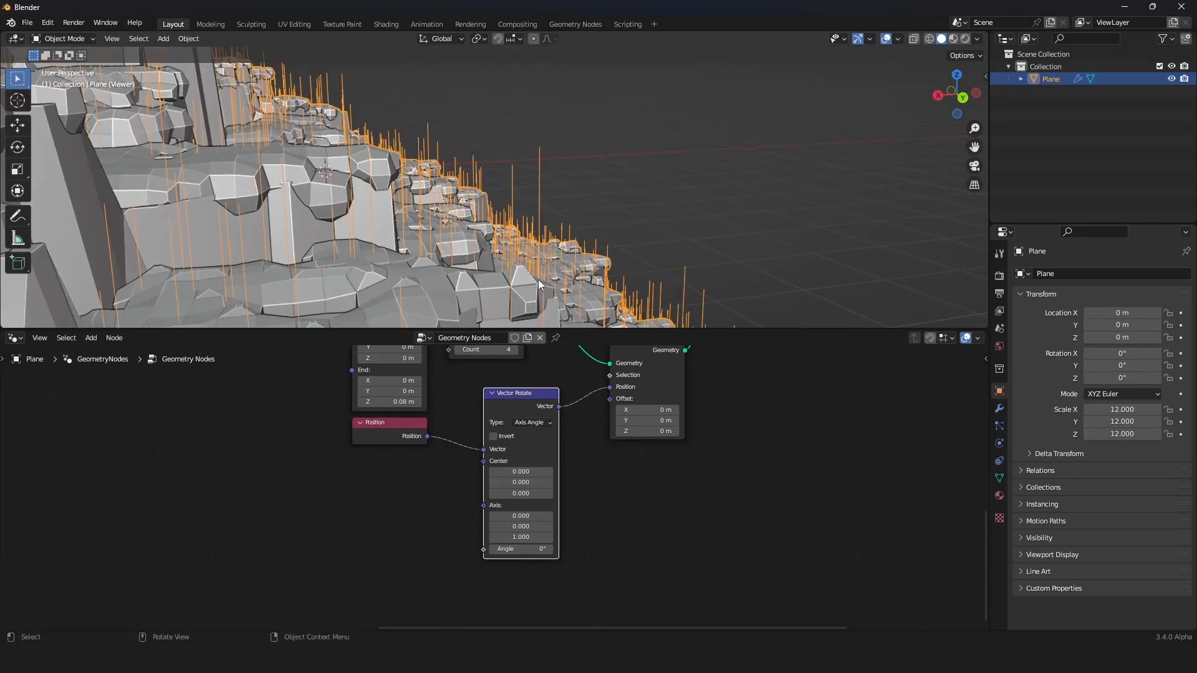
scroll(451, 513, "down", 1)
scroll(453, 485, "up", 2)
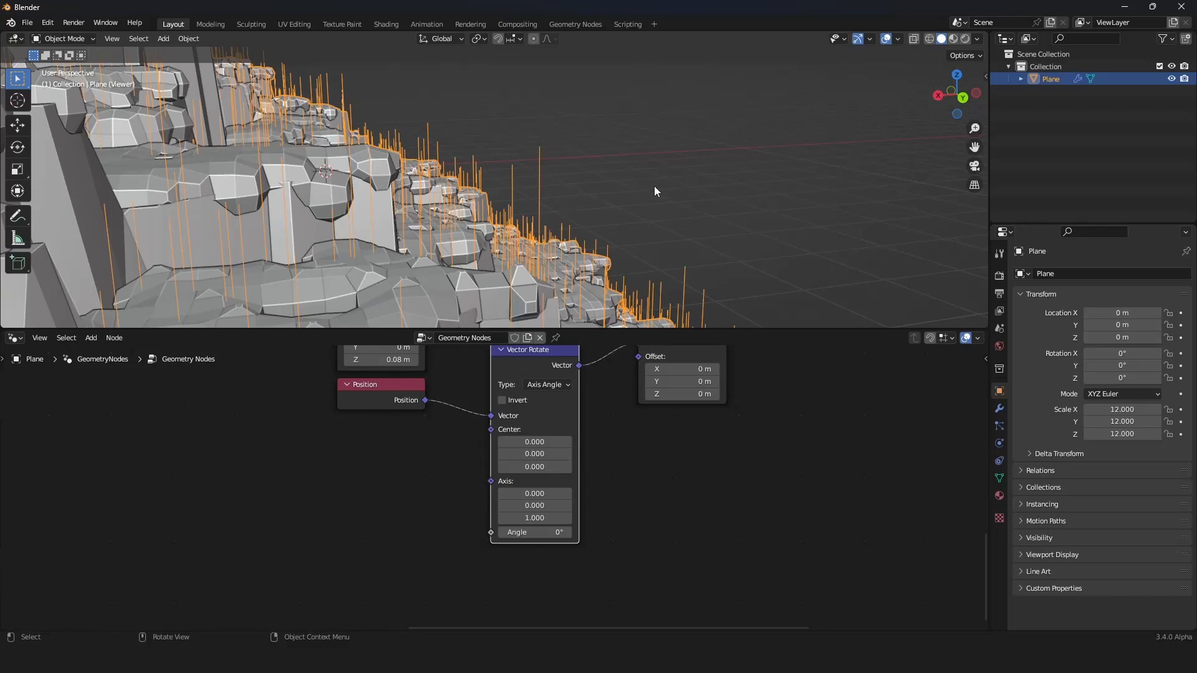
middle_click_drag(478, 479, 458, 470)
key("shift+a")
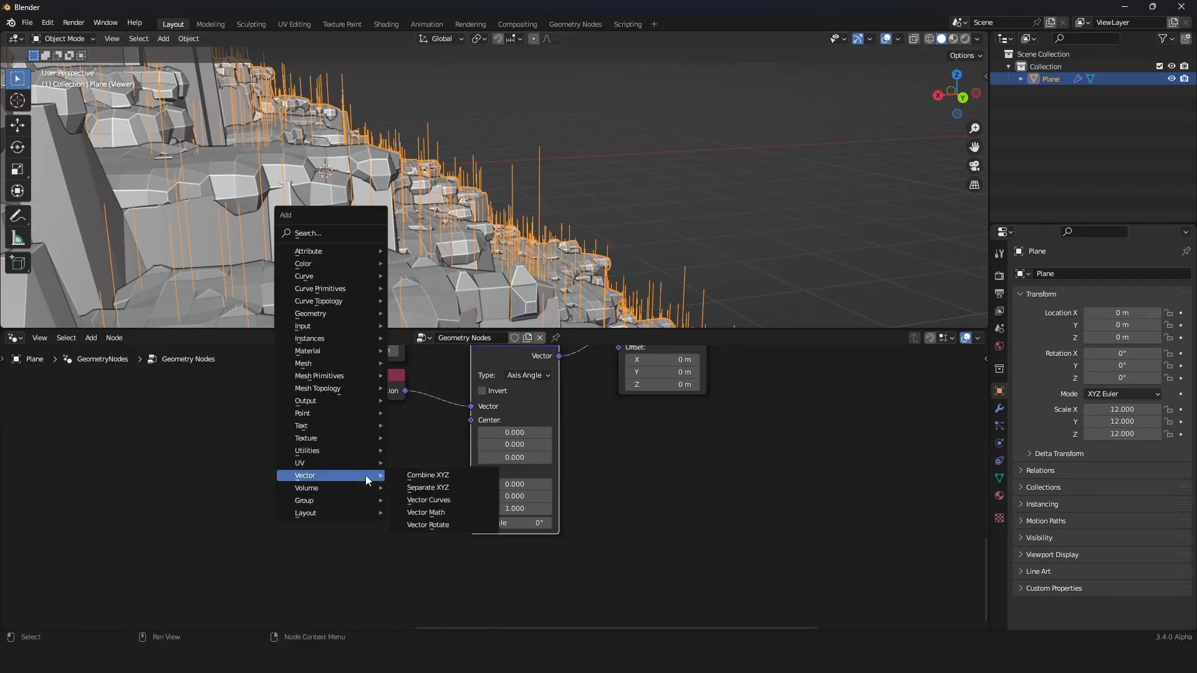
mouse_move(309, 279)
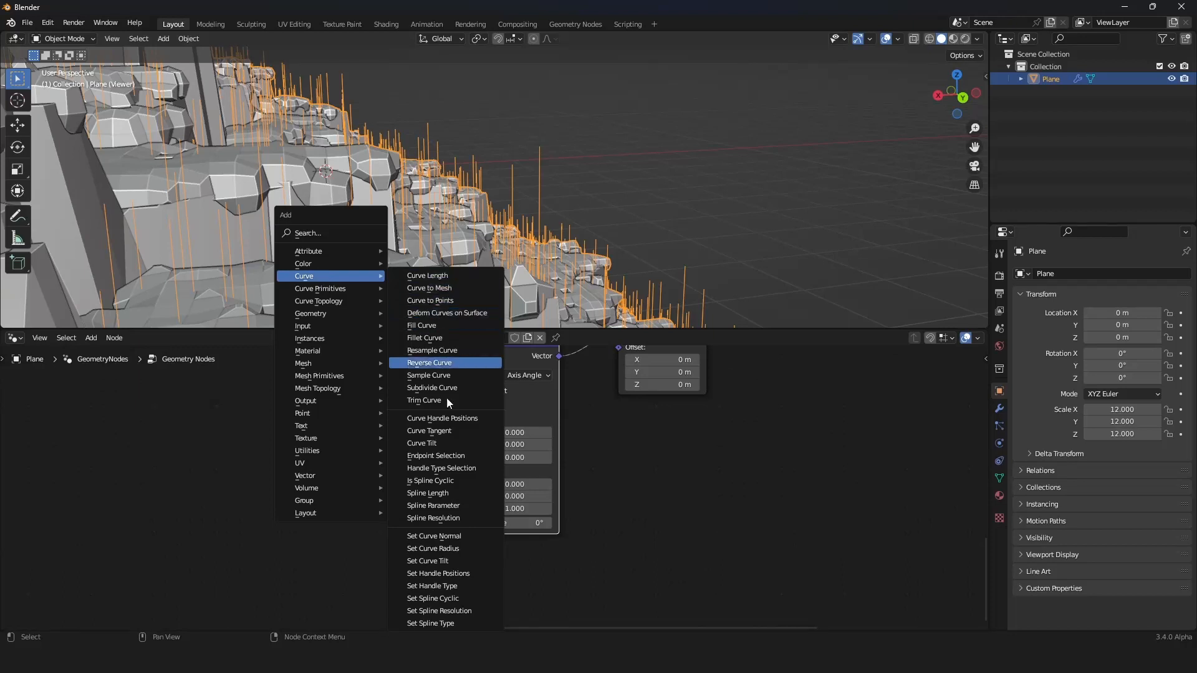
left_click(447, 510)
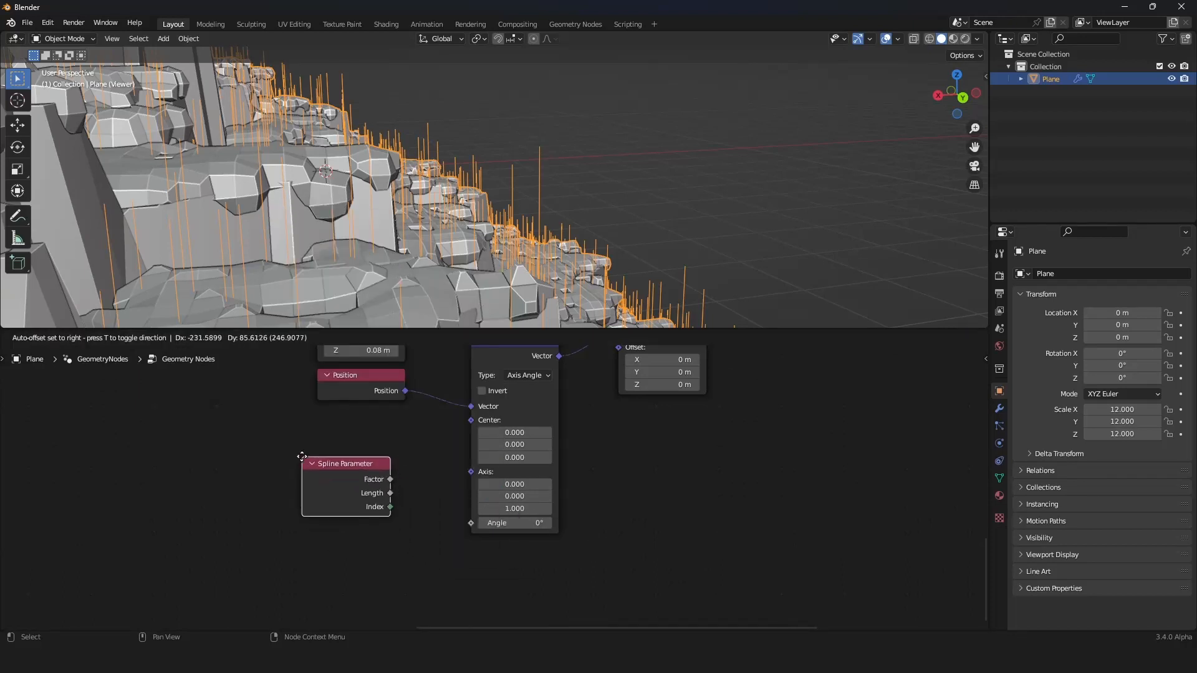
left_click(399, 478)
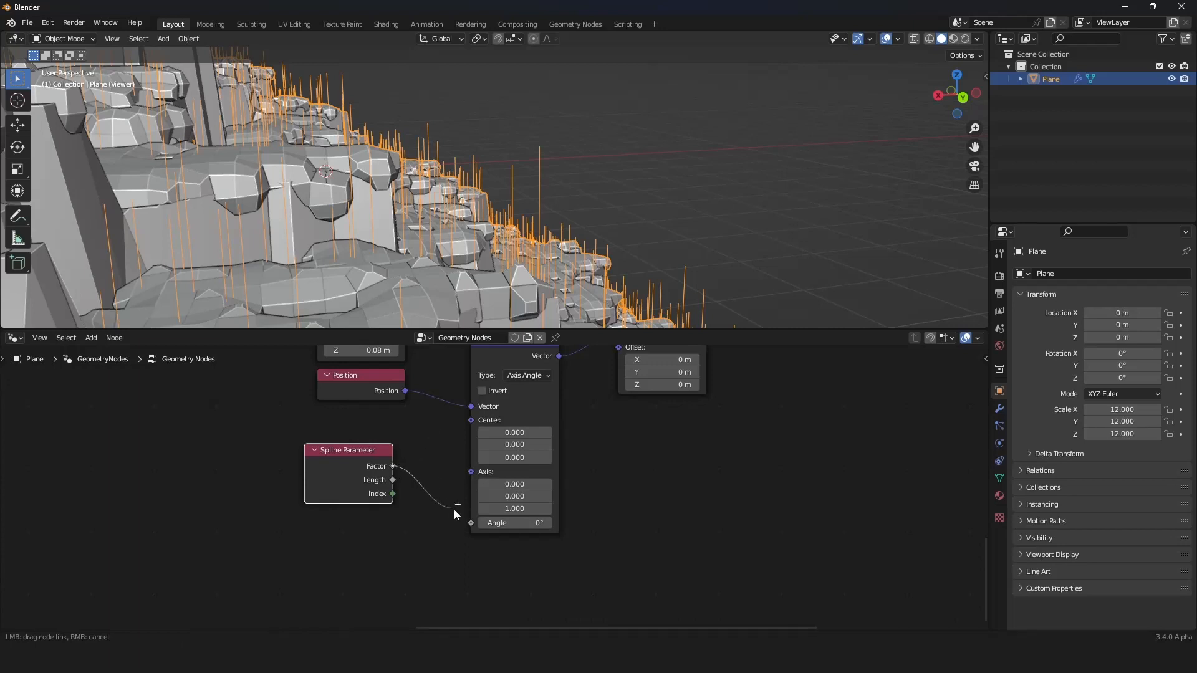
left_click_drag(469, 524, 468, 522)
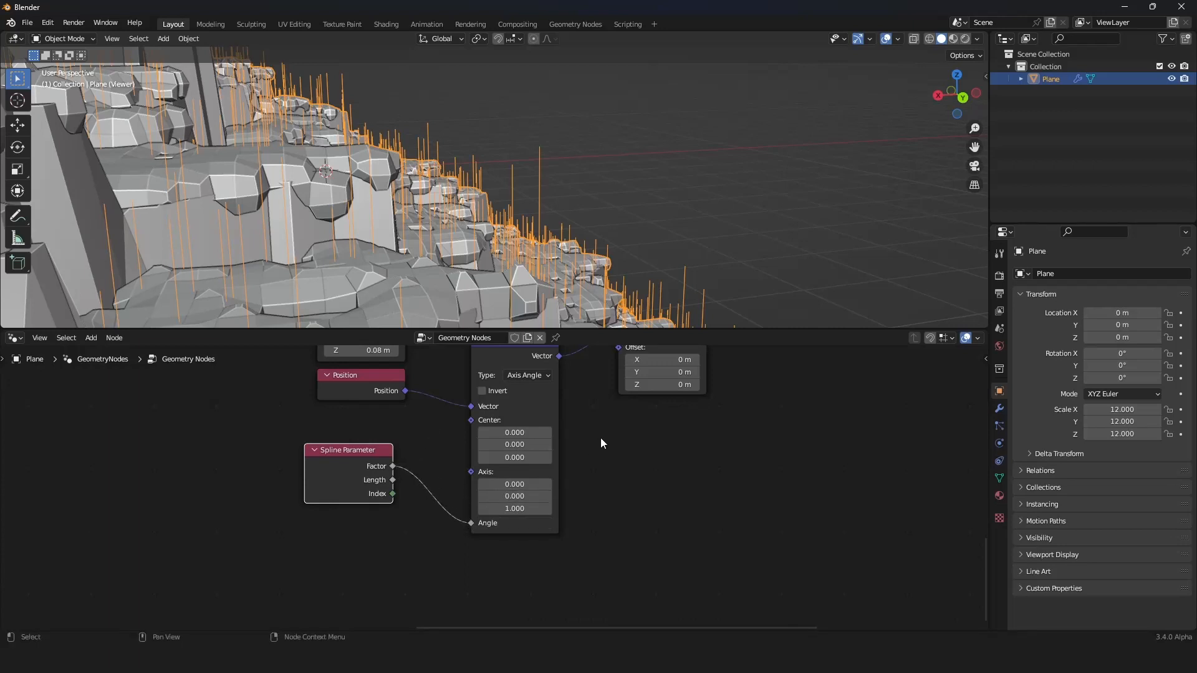
Set the Vector Rotate axis Z component to 0 and its Y component to 1
scroll(600, 438, "up", 2)
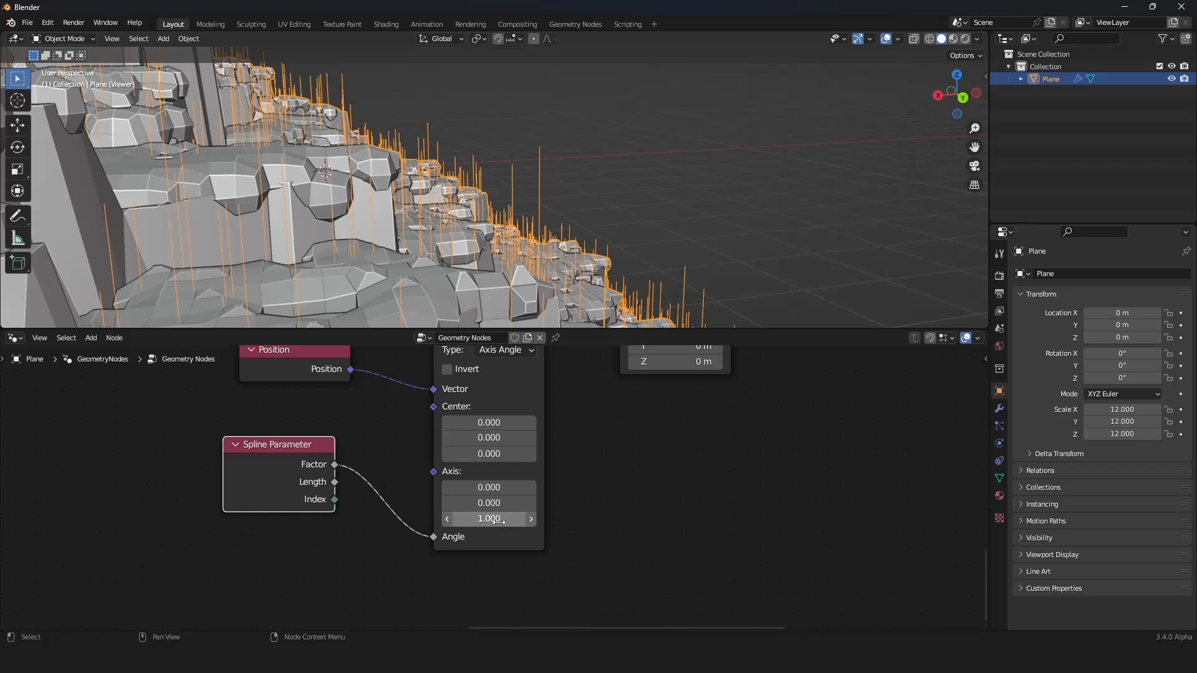
left_click(498, 521)
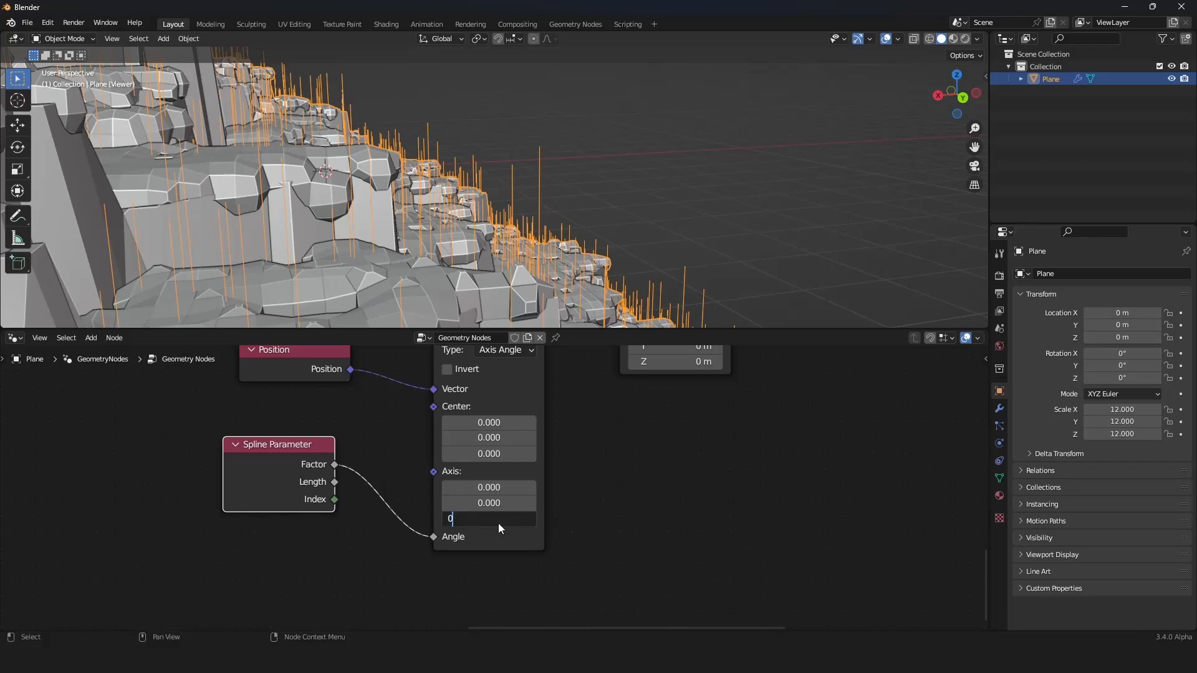
key("Return")
left_click_drag(499, 504, 561, 504)
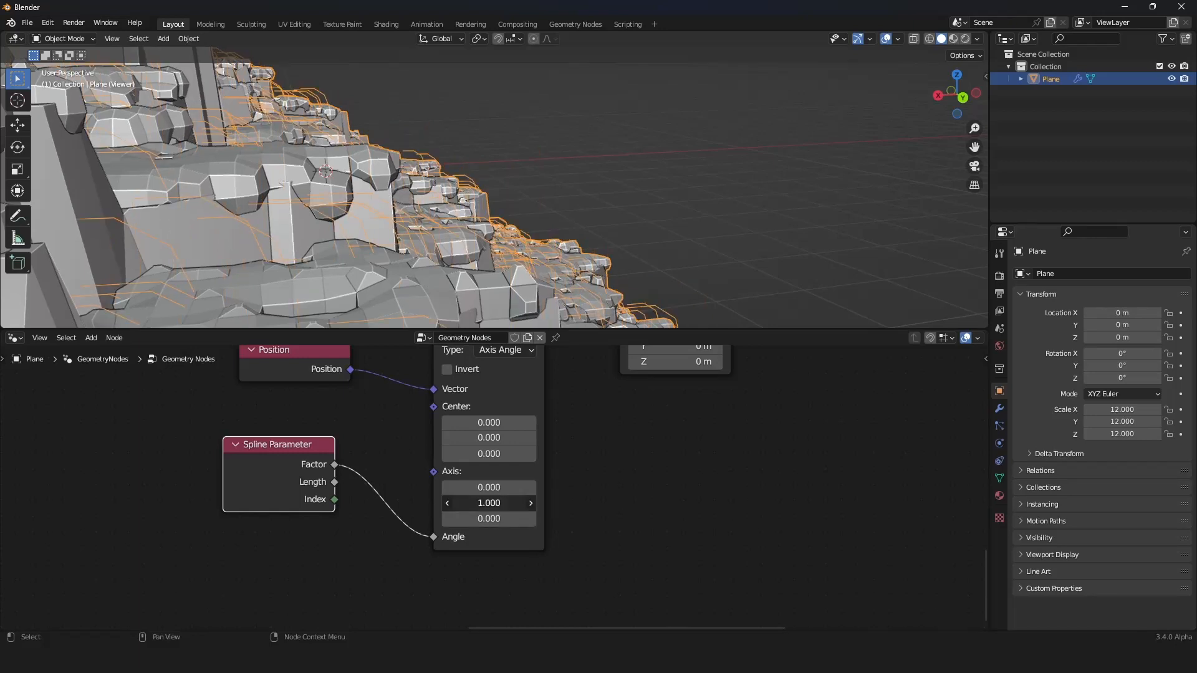
Try the Vector Rotate axis Y component at -1, return it to 1, and inspect the strands' bend on the terrain
key("minus")
key("minus")
key("minus")
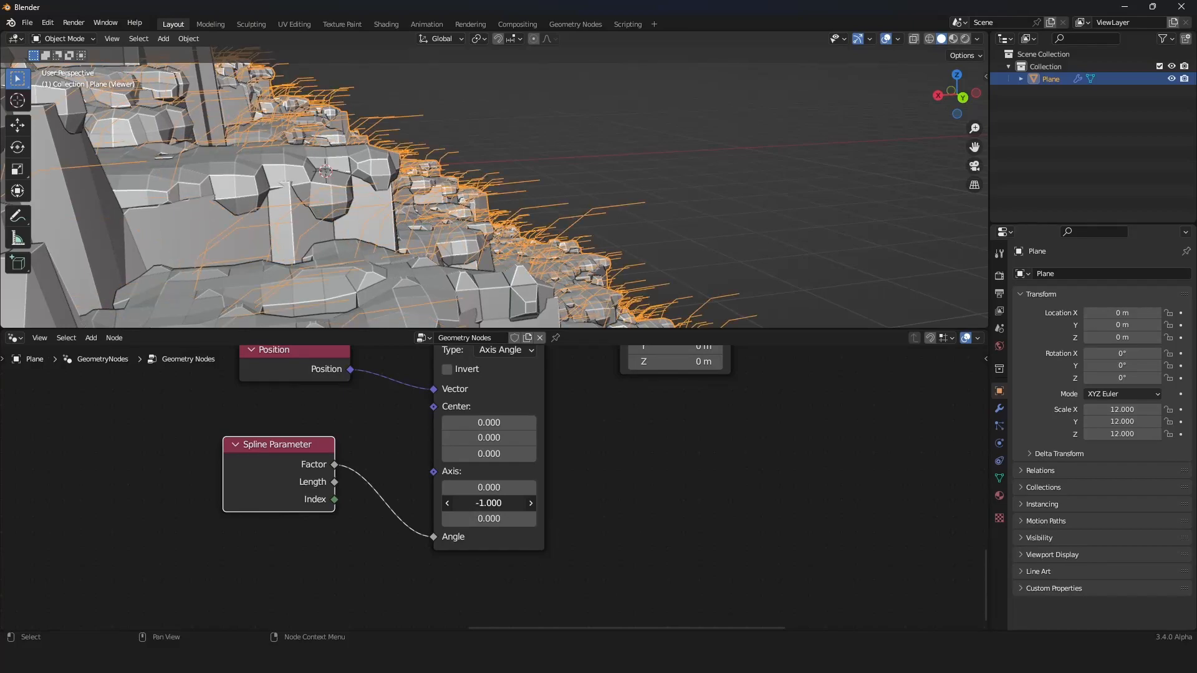
left_click_drag(449, 505, 551, 504)
scroll(509, 177, "down", 5)
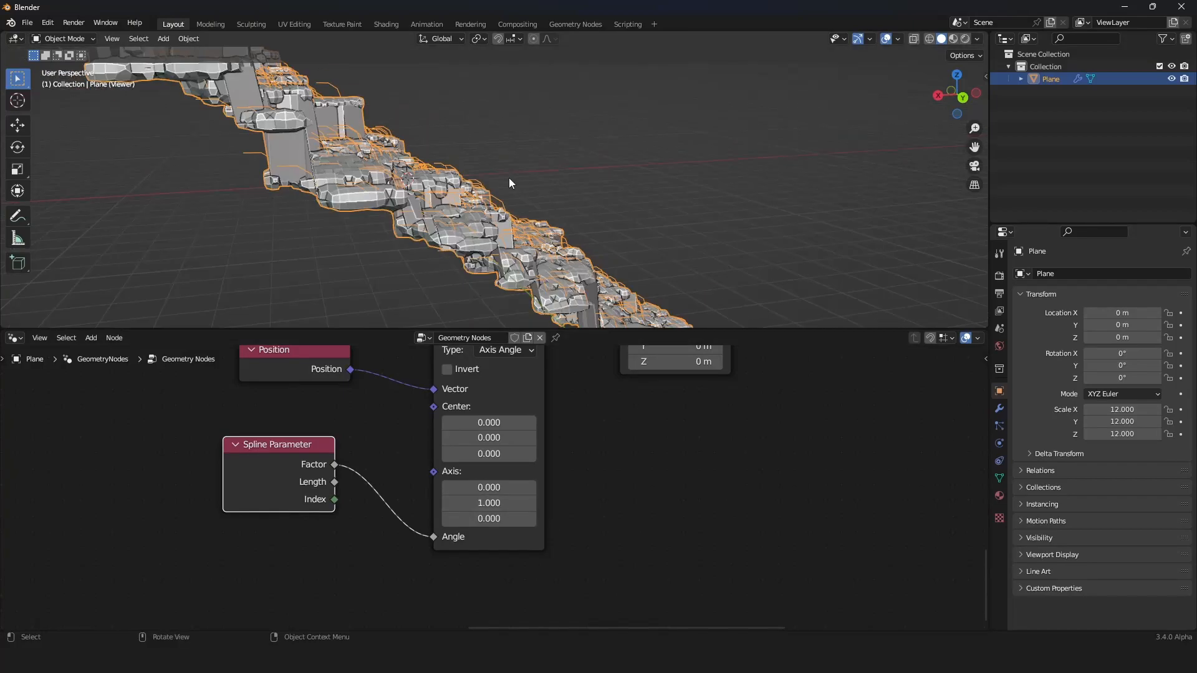
middle_click_drag(508, 178, 238, 170)
scroll(238, 170, "up", 5)
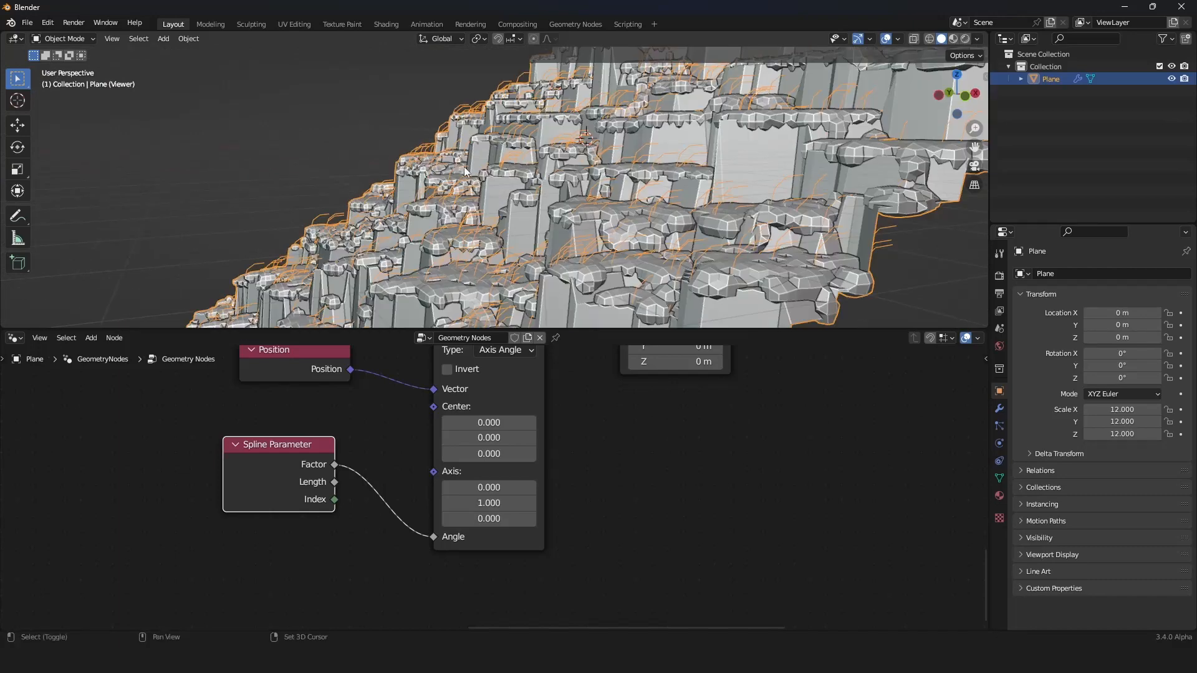
middle_click_drag(330, 193, 386, 212)
scroll(288, 457, "down", 1)
Move the Spline Parameter node farther from Vector Rotate and insert a Math node on the link between its Factor and Angle
middle_click_drag(288, 457, 354, 443)
left_click_drag(353, 443, 148, 474)
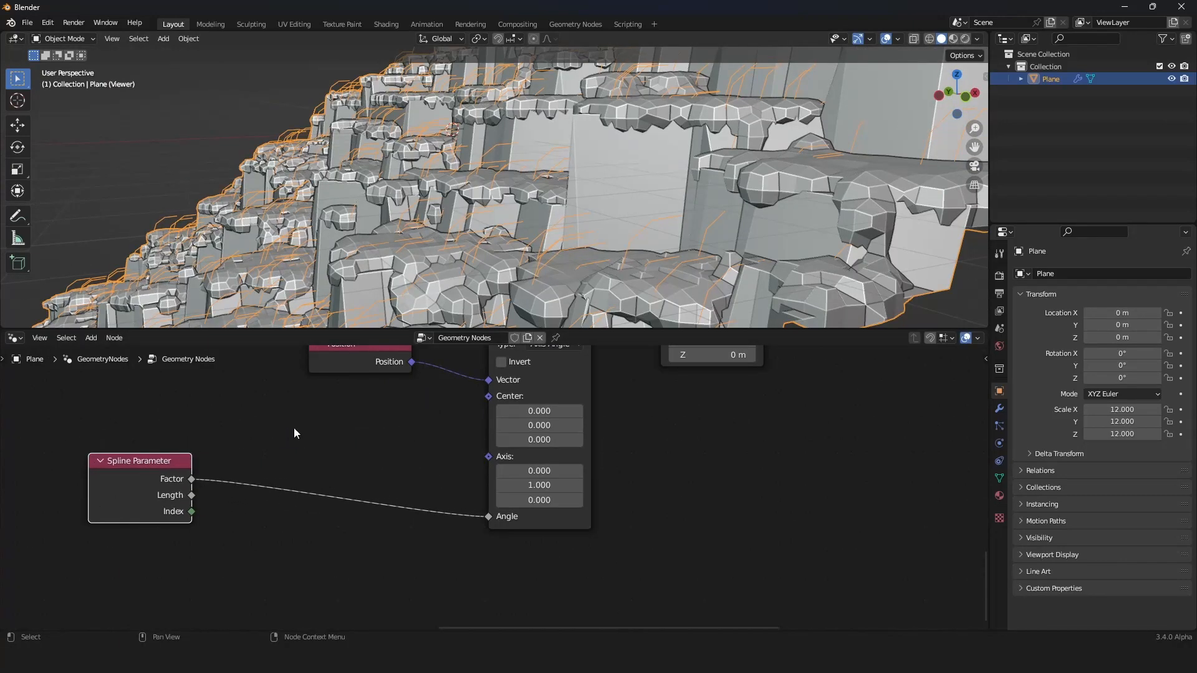
key("shift+a")
type("math")
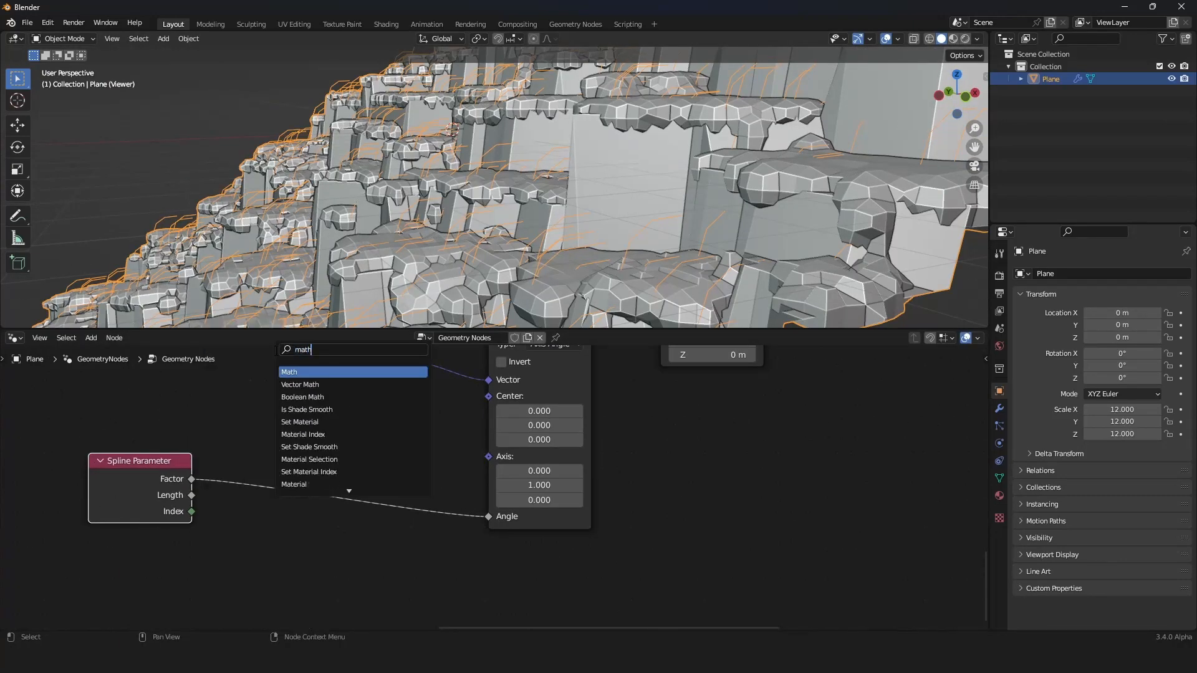
key("Return")
left_click(359, 534)
Set the Math node feeding the Vector Rotate angle to Multiply with a value of 0.3
left_click(353, 501)
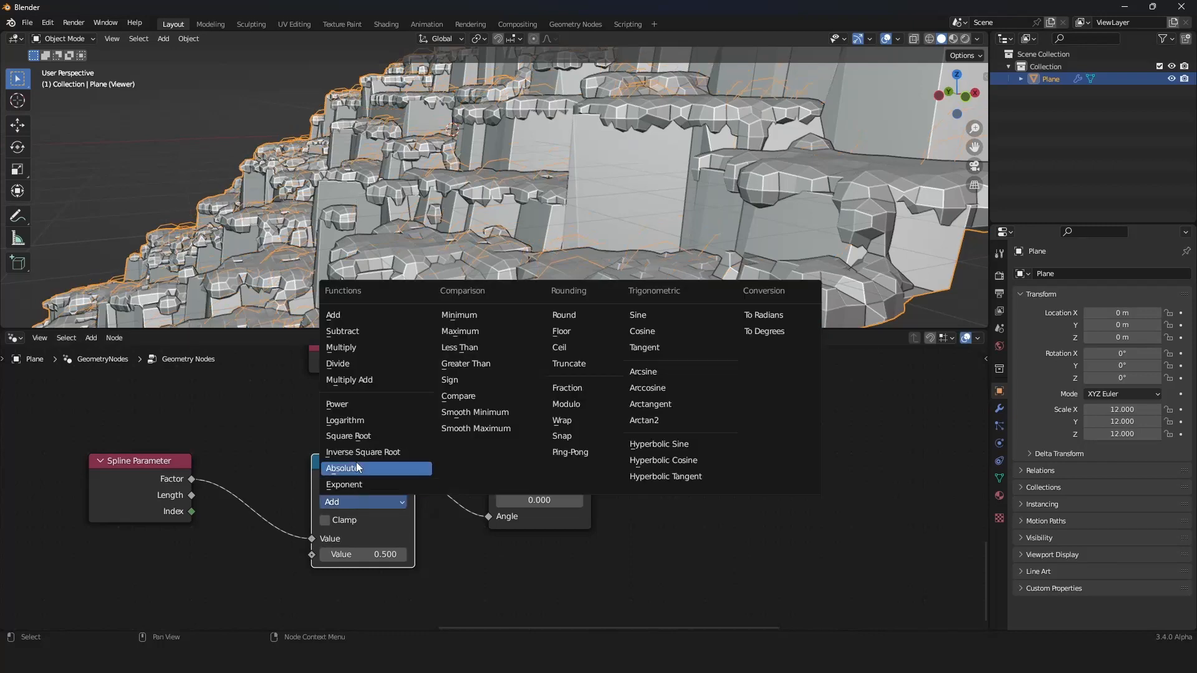
left_click(363, 344)
mouse_move(372, 554)
left_mouse_down()
mouse_move(350, 554)
mouse_move(386, 554)
mouse_move(340, 554)
mouse_move(379, 554)
mouse_move(359, 554)
left_mouse_up()
middle_click_drag(324, 237, 613, 256)
Set the Resample Curve count to 3 and inspect the strands on the terrain
scroll(629, 367, "down", 10)
middle_click_drag(631, 362, 586, 396)
scroll(580, 411, "up", 7)
middle_click_drag(507, 395, 499, 468)
left_click(395, 441)
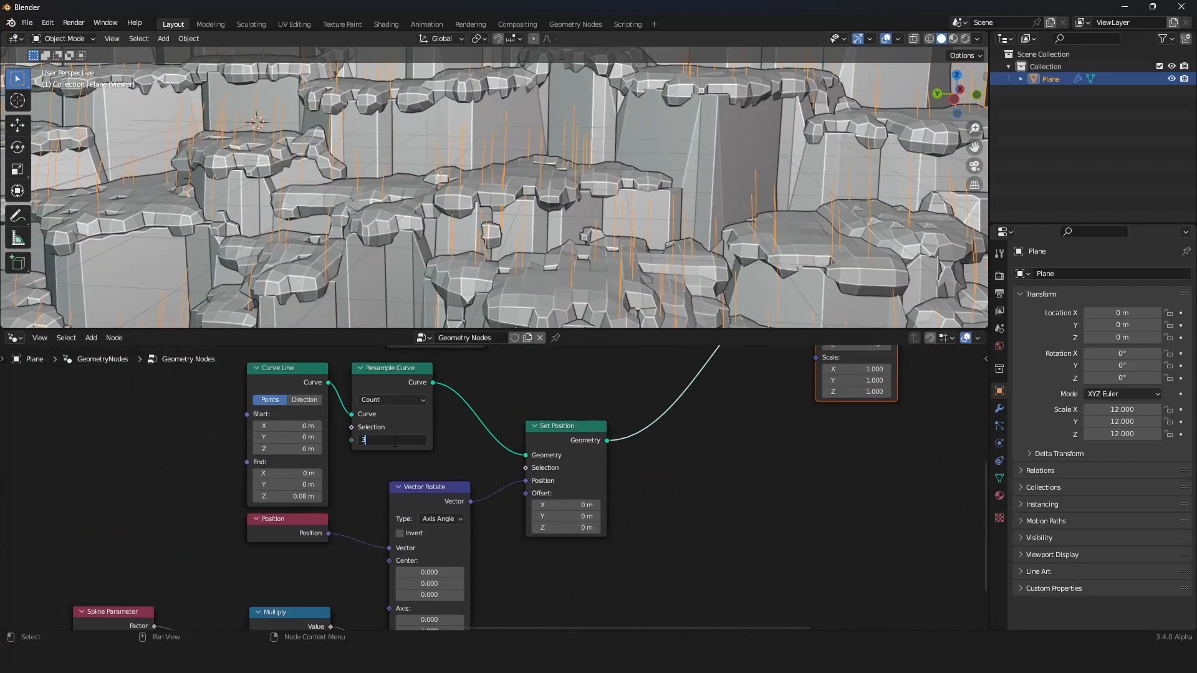
scroll(549, 256, "down", 6)
middle_click_drag(571, 256, 515, 249)
scroll(515, 250, "up", 6)
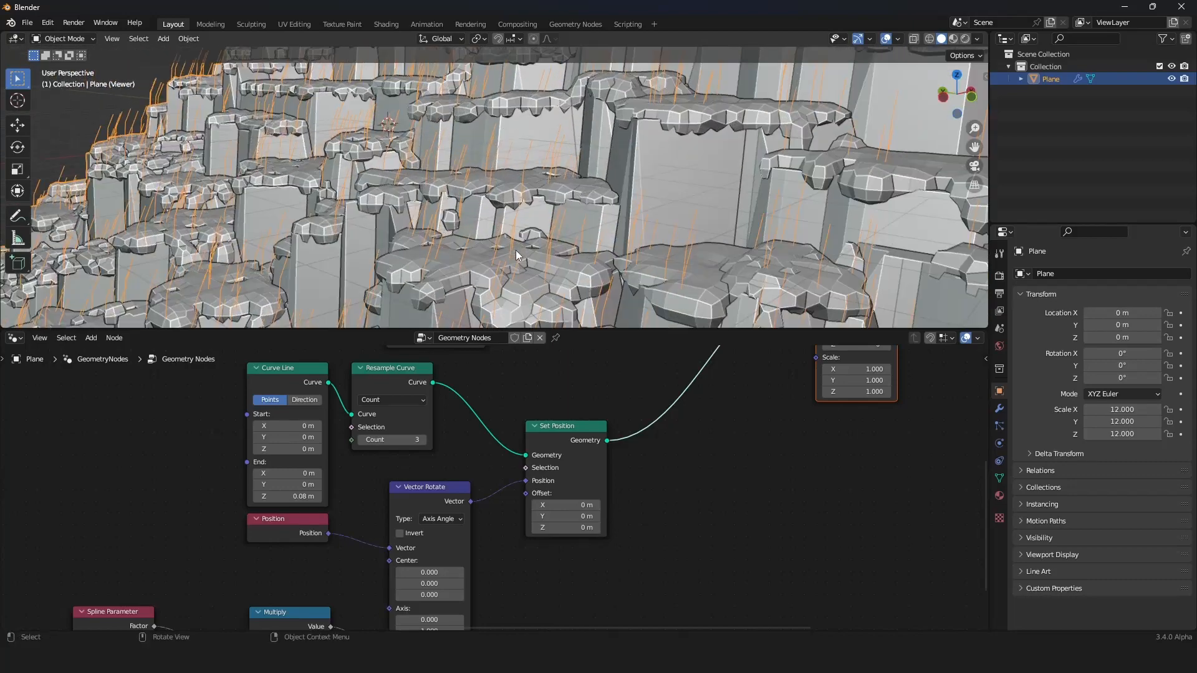
Examine the node chain from Points to Volume through the second Distribute Points on Faces to Instance on Points
scroll(502, 488, "down", 5)
middle_click_drag(532, 489, 483, 497)
scroll(489, 488, "down", 4)
mouse_move(553, 472)
middle_mouse_down()
mouse_move(510, 530)
mouse_move(581, 492)
mouse_move(549, 490)
middle_mouse_up()
scroll(553, 491, "up", 5)
scroll(548, 490, "up", 1)
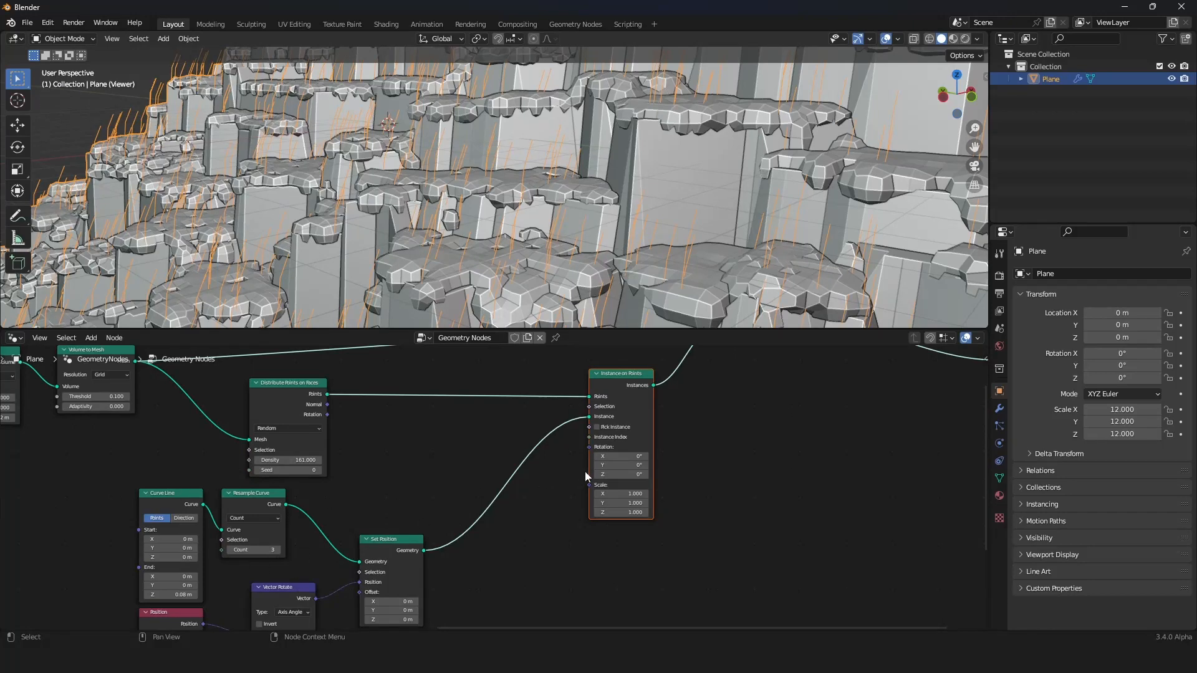
middle_click_drag(585, 471, 559, 482)
scroll(496, 481, "down", 5)
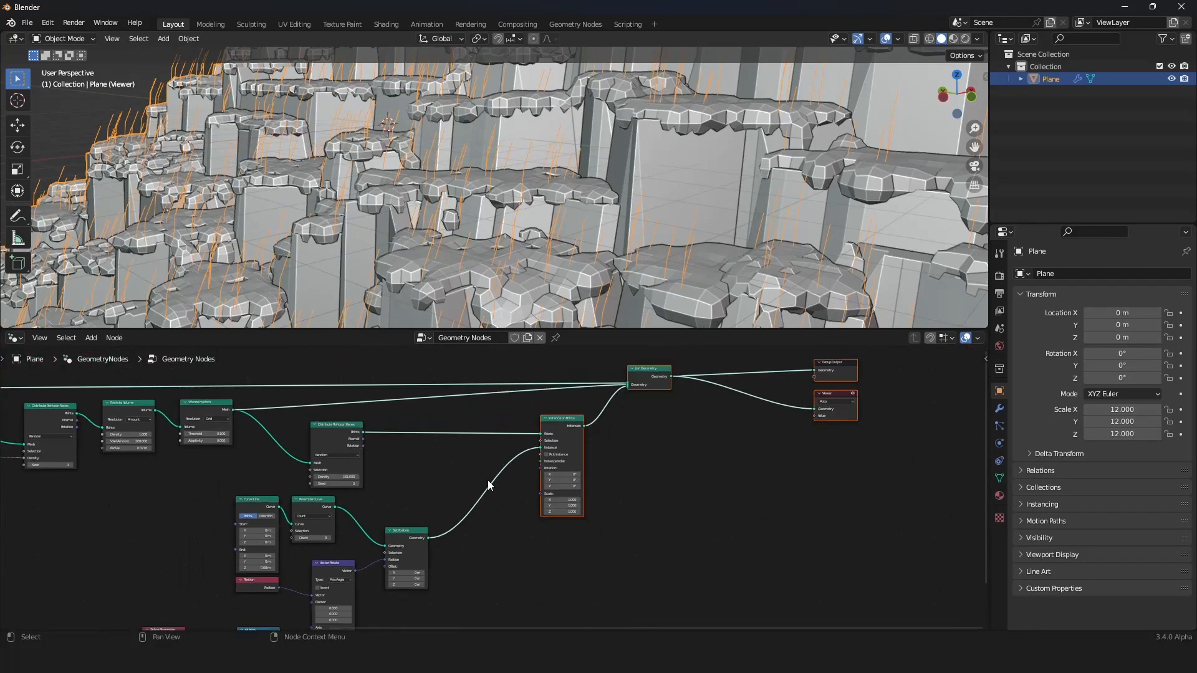
middle_click_drag(405, 471, 812, 476)
scroll(708, 453, "up", 8)
middle_click_drag(627, 465, 607, 516)
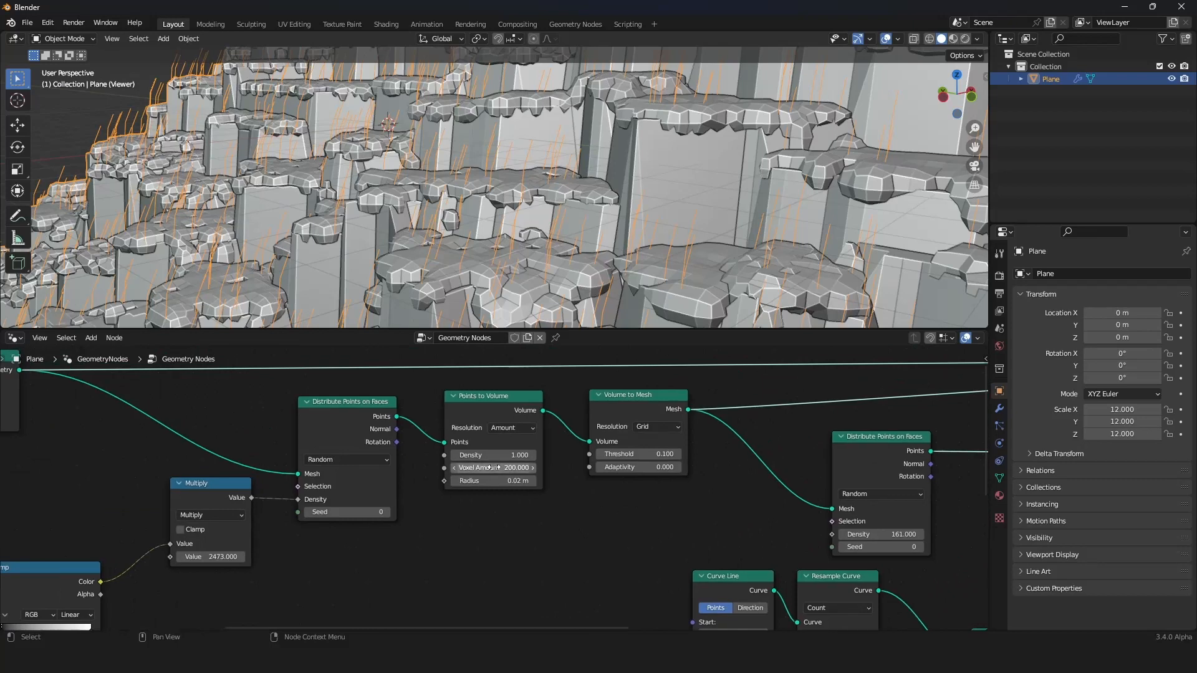
scroll(714, 525, "down", 9)
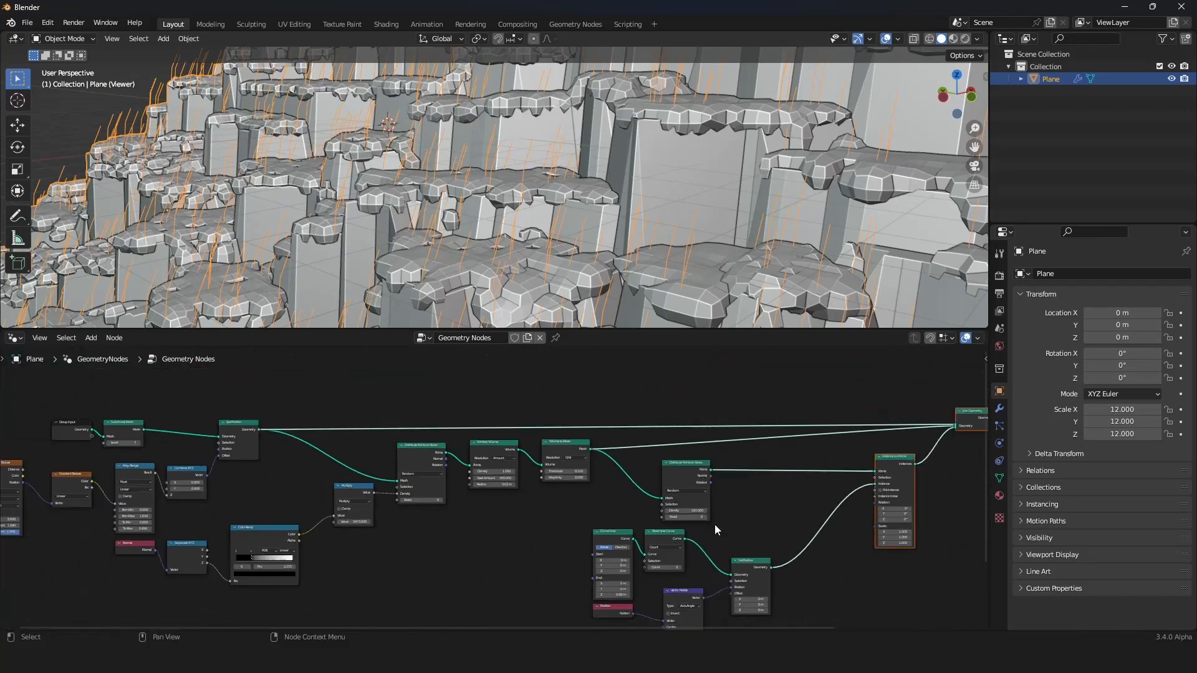
middle_click_drag(715, 525, 409, 485)
scroll(409, 485, "up", 6)
middle_click_drag(615, 506, 549, 519)
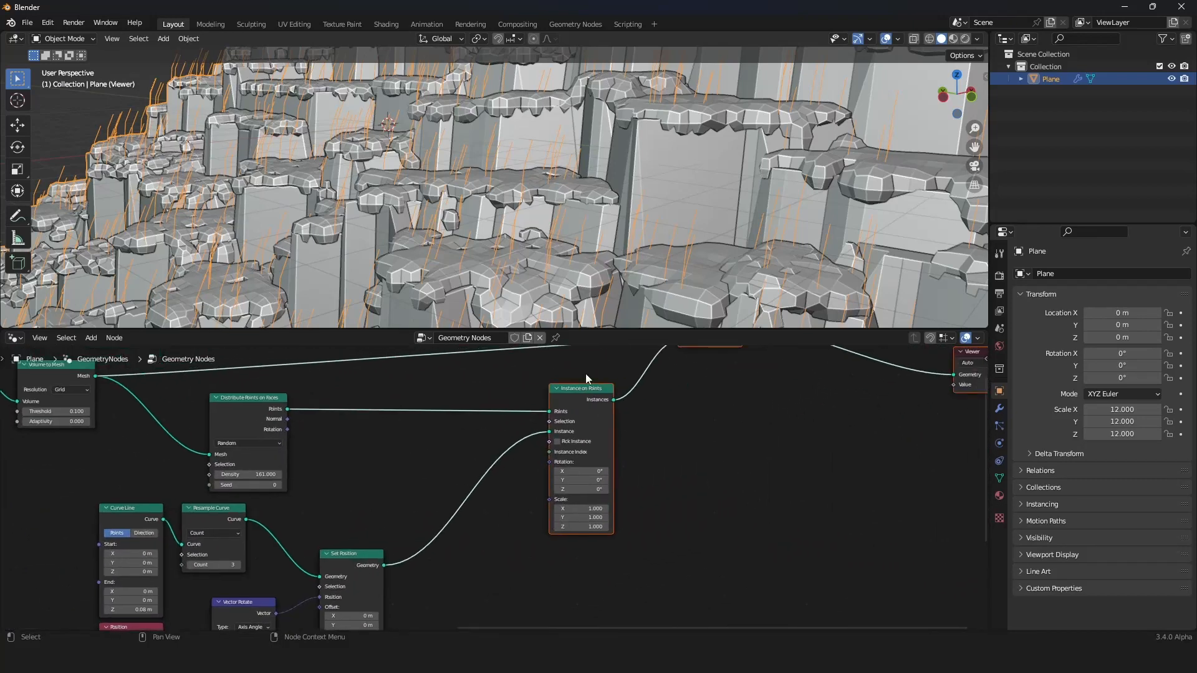
left_click(591, 397)
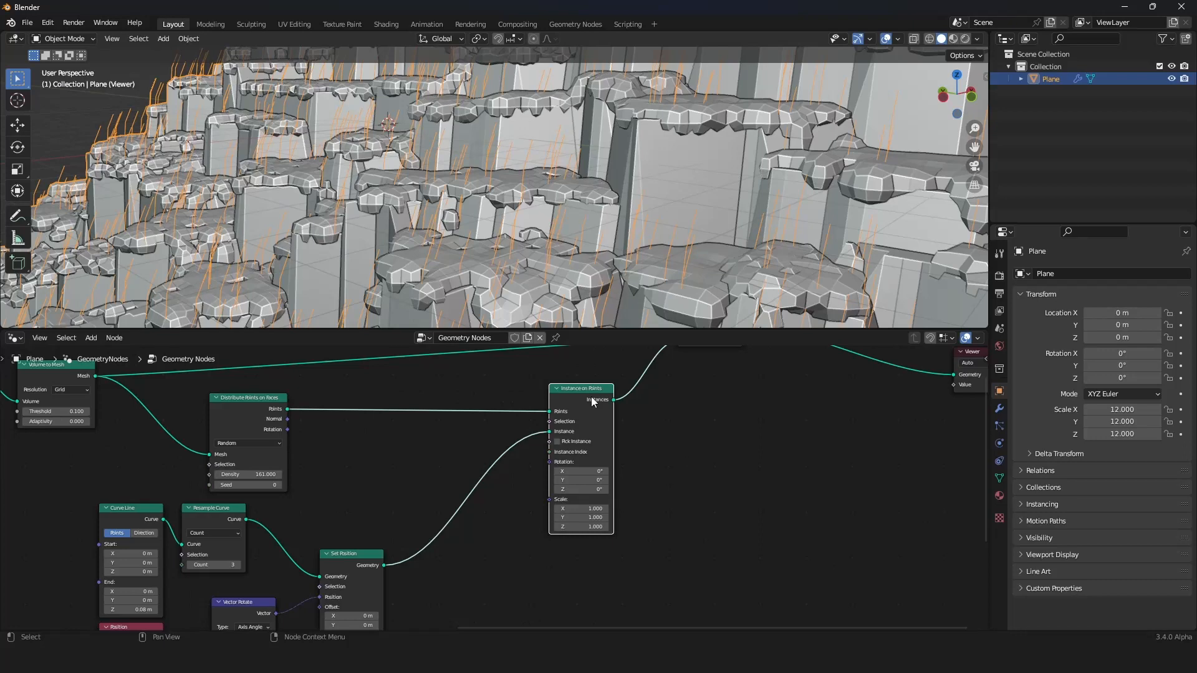
scroll(507, 488, "down", 2)
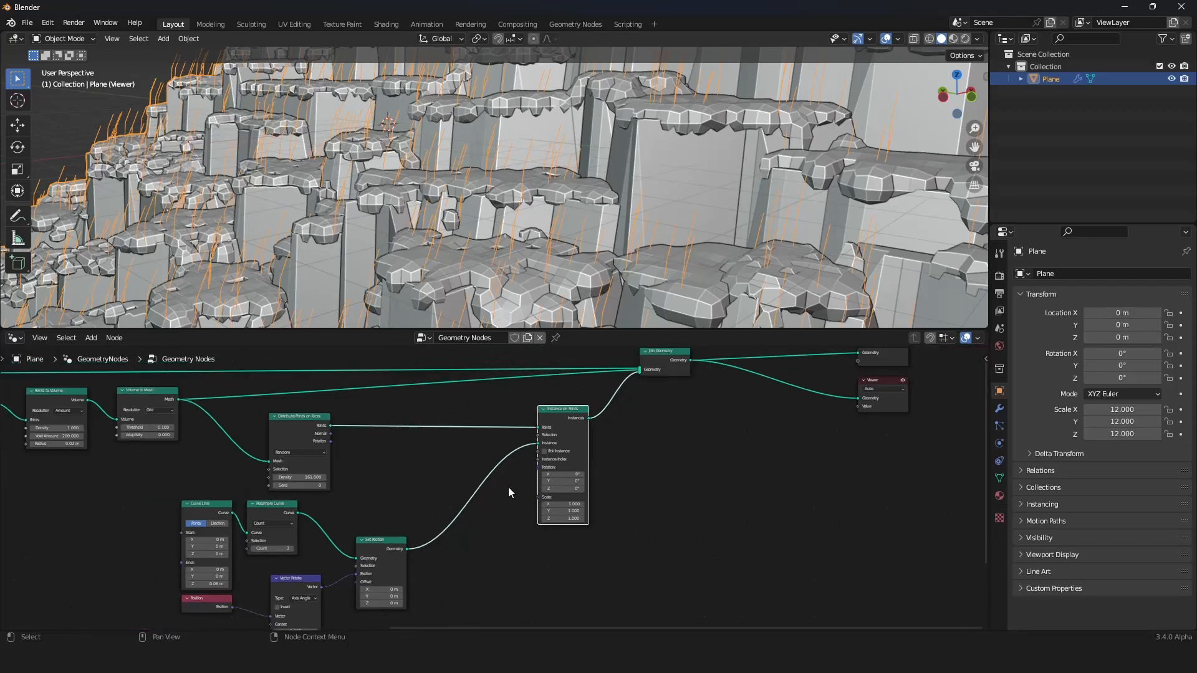
Set the density of the Distribute Points on Faces node that feeds Instance on Points to 168.8
scroll(500, 470, "up", 4)
scroll(495, 479, "down", 1)
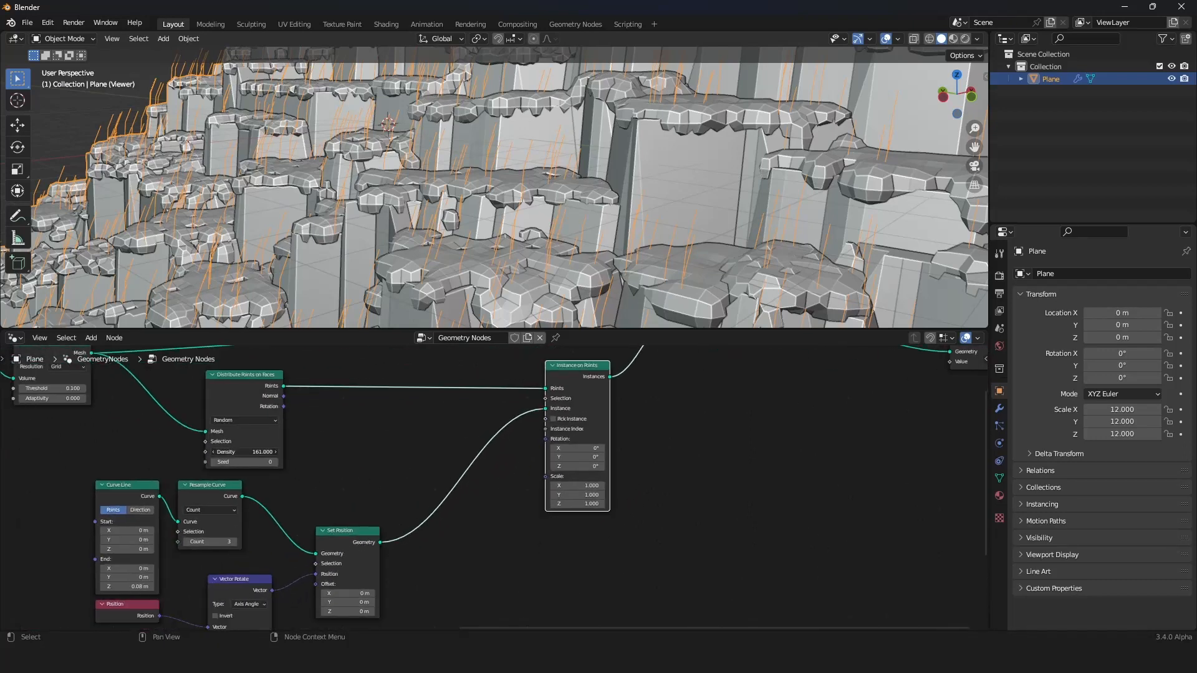
left_click_drag(249, 452, 284, 452)
scroll(530, 495, "right", 3)
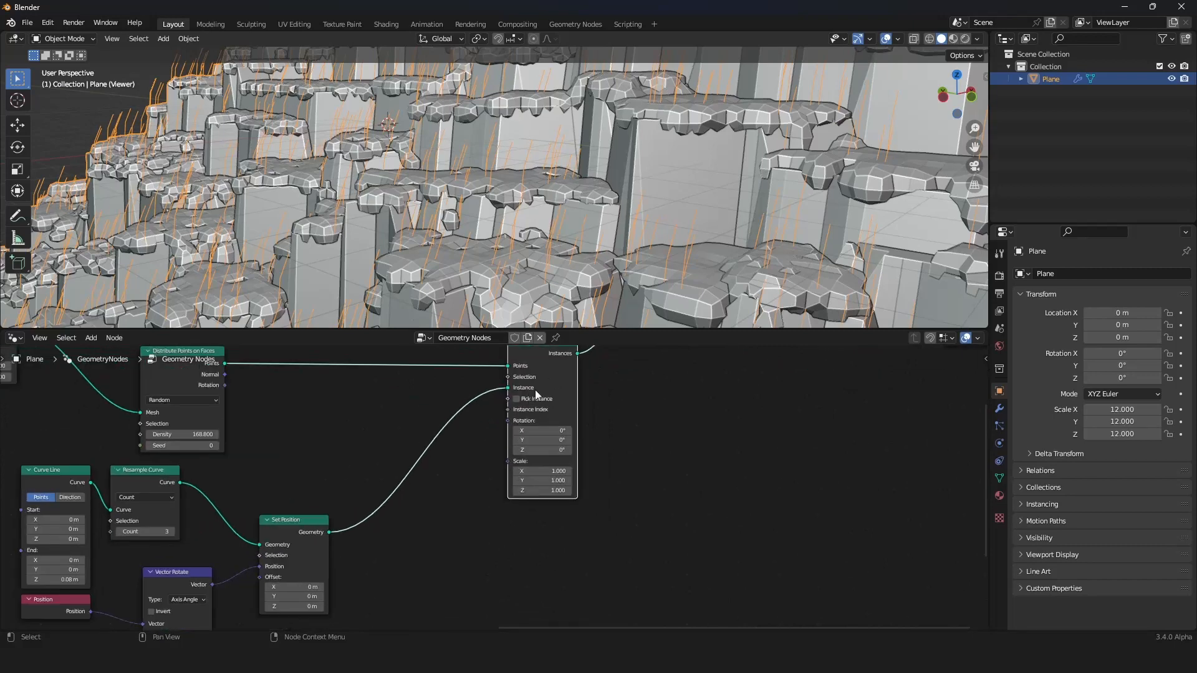
Move the Instance on Points node slightly farther from Set Position to make room for more nodes
left_click_drag(536, 394, 566, 424)
scroll(523, 440, "down", 1)
scroll(515, 427, "up", 1)
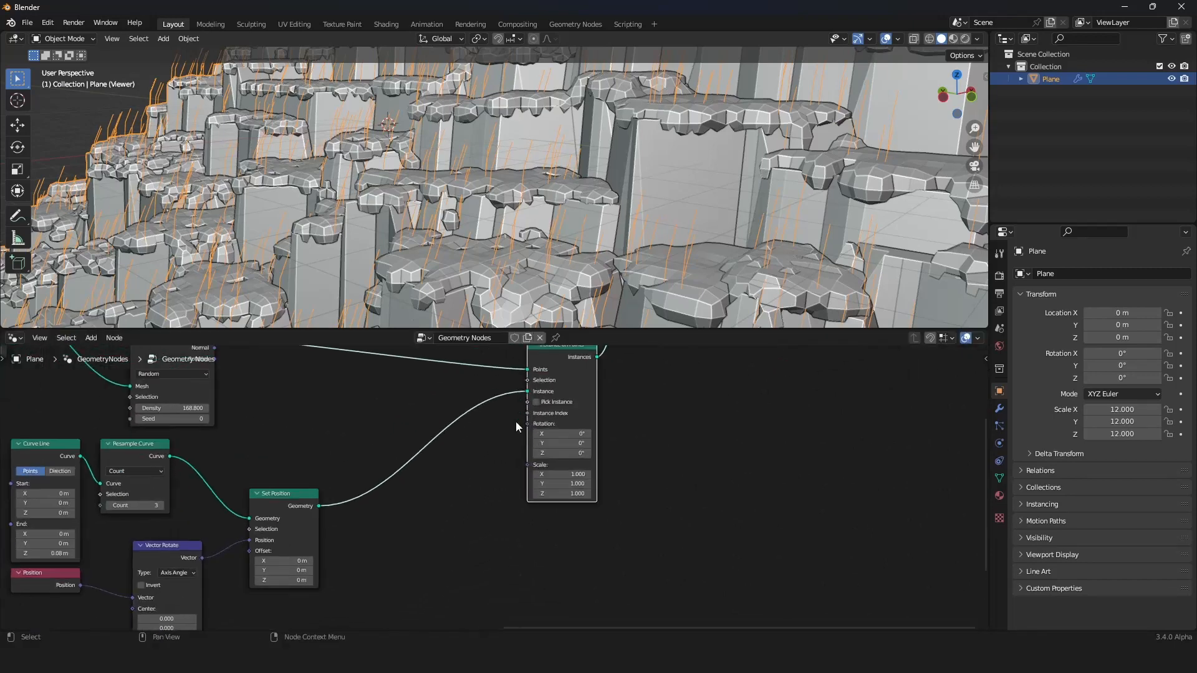
scroll(514, 422, "down", 1)
scroll(480, 432, "up", 2)
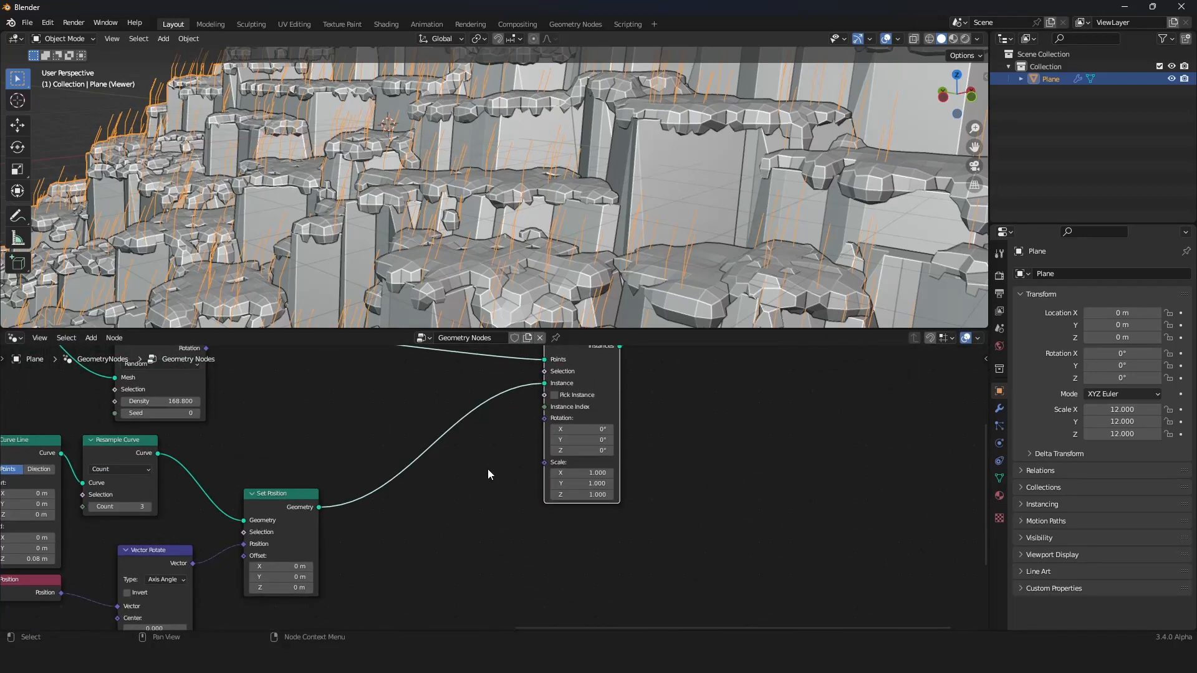
mouse_move(439, 278)
middle_mouse_down()
mouse_move(563, 287)
mouse_move(476, 255)
mouse_move(435, 265)
middle_mouse_up()
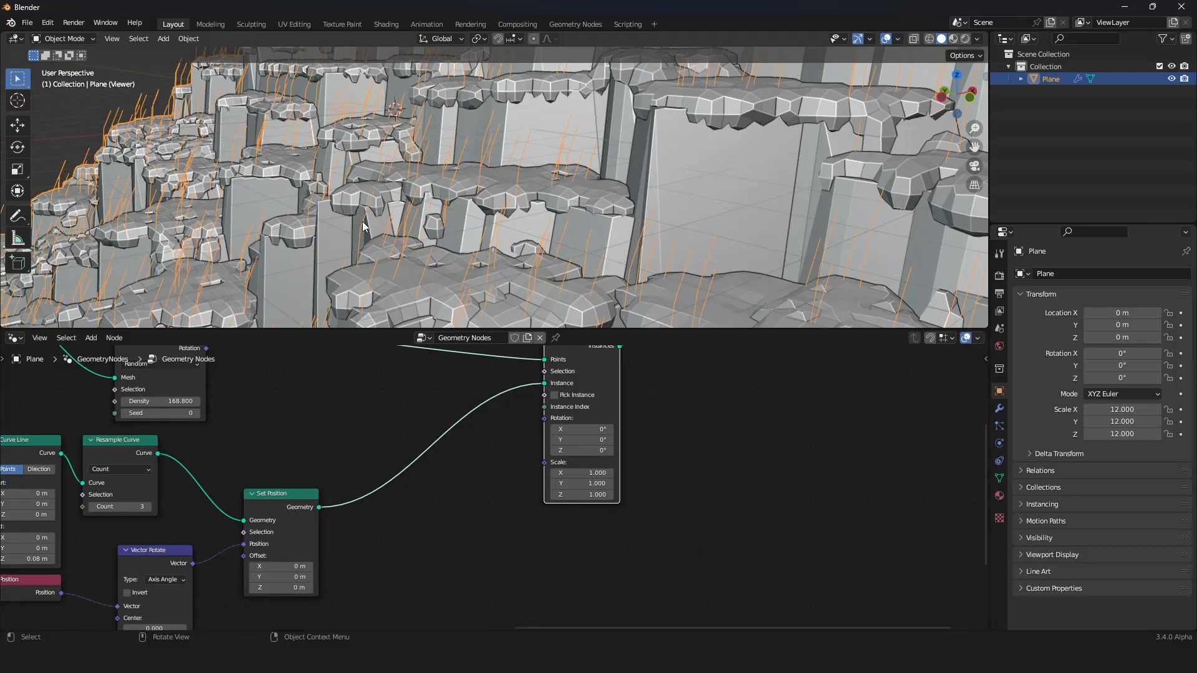
Add a Noise Texture node beside the Set Position node, below its link to Instance on Points
middle_click_drag(477, 442, 484, 416)
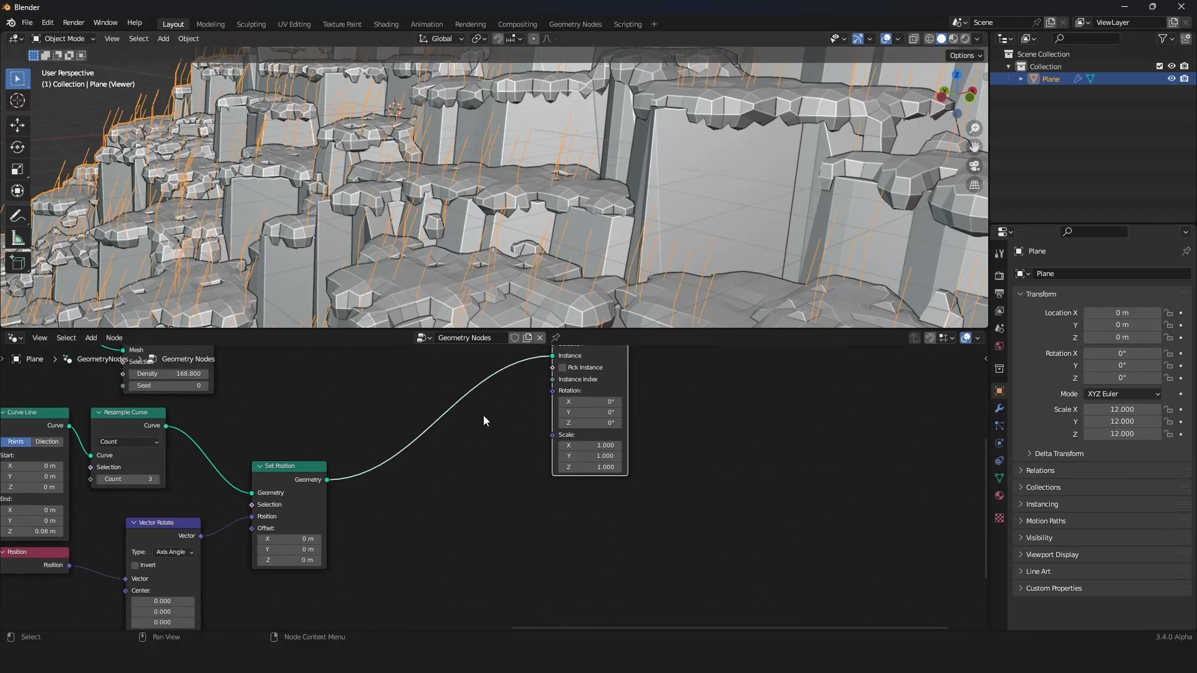
key("shift+a")
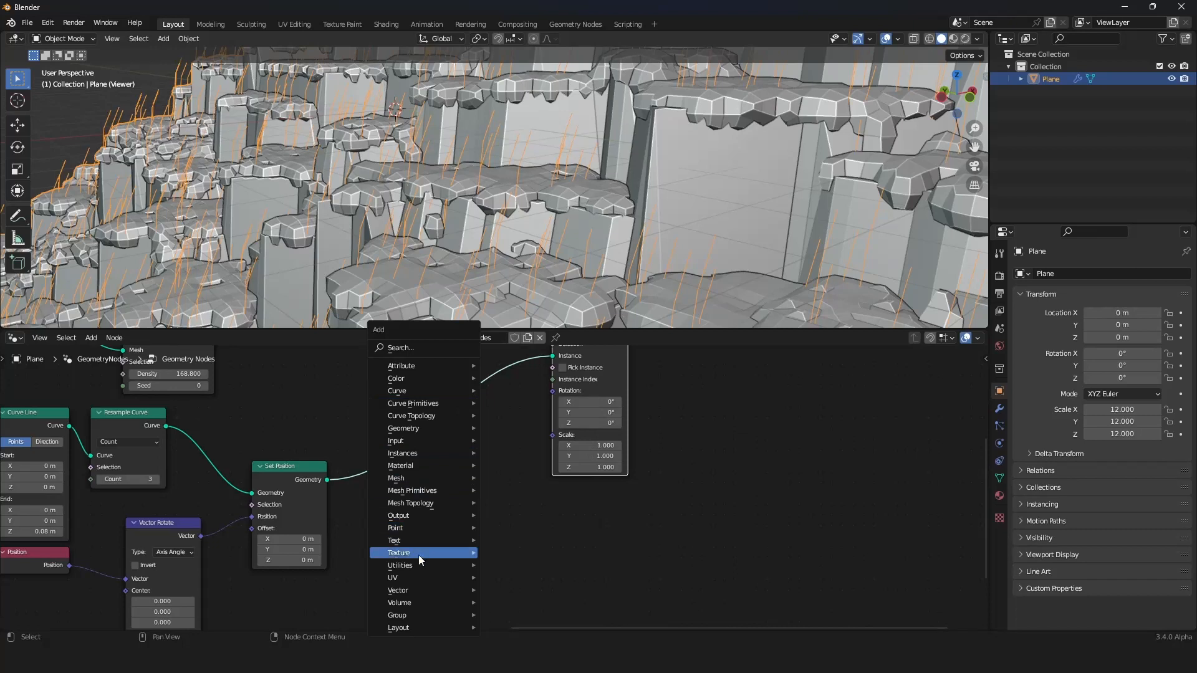
mouse_move(409, 556)
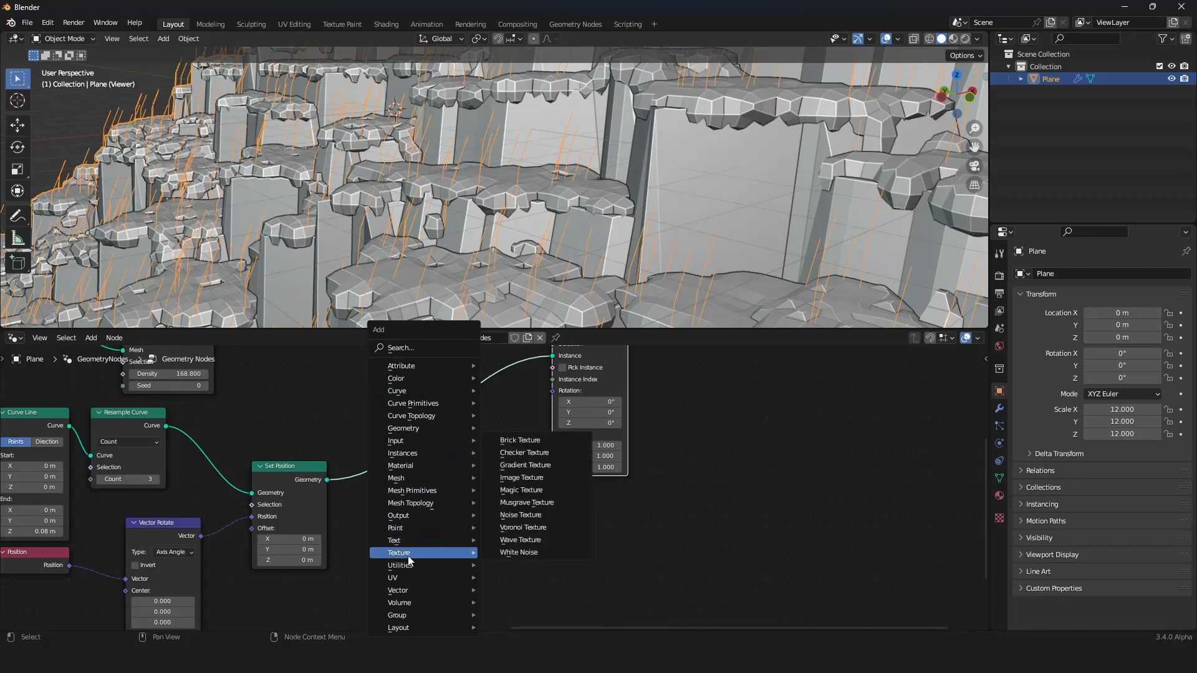
left_click(530, 518)
left_click(517, 529)
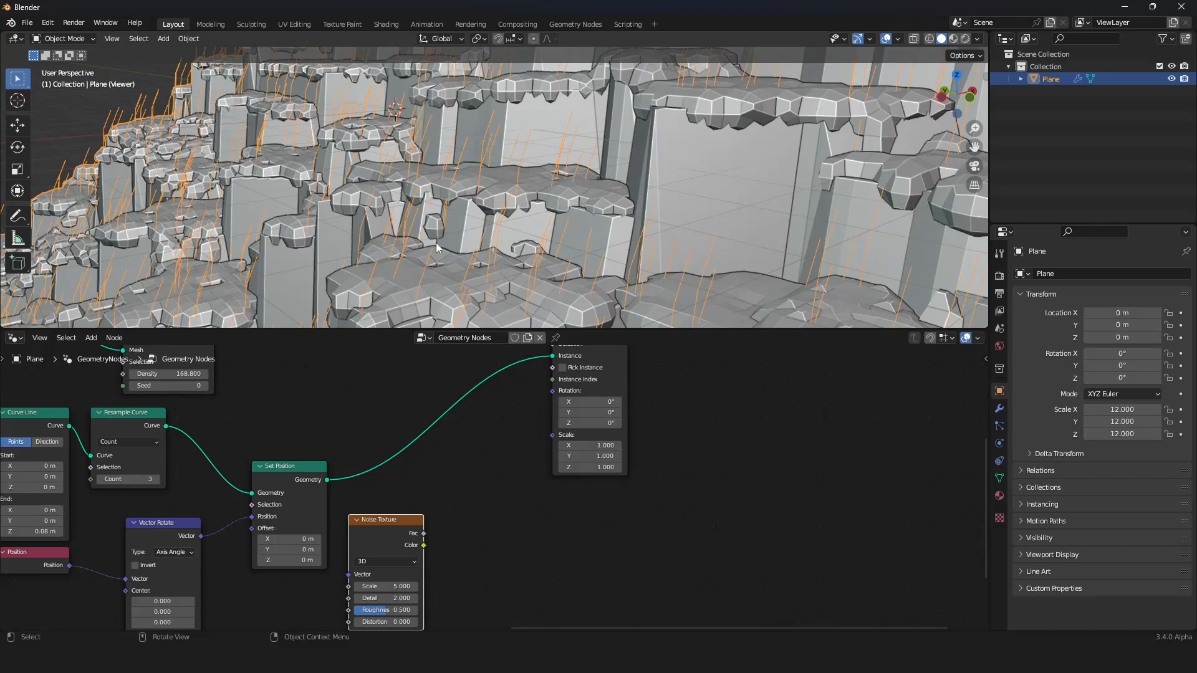
Add a Combine XYZ node above the Noise Texture and connect its Vector output to the Rotation input of Instance on Points
key("shift+a")
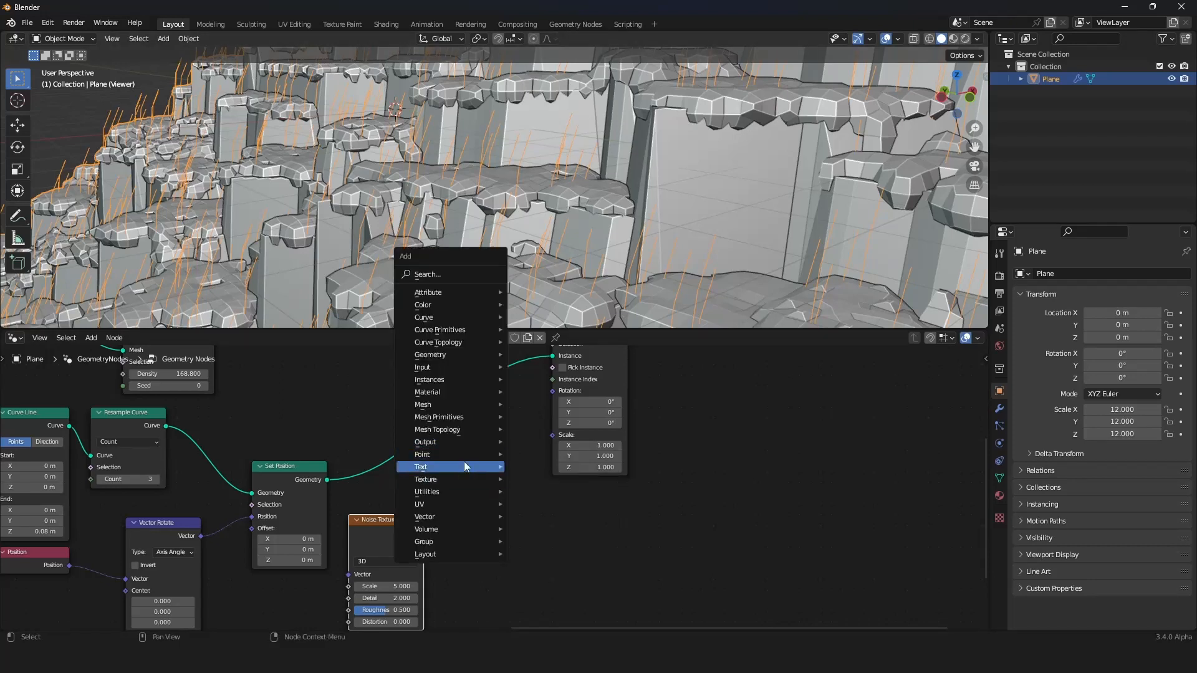
left_click(454, 279)
type("c")
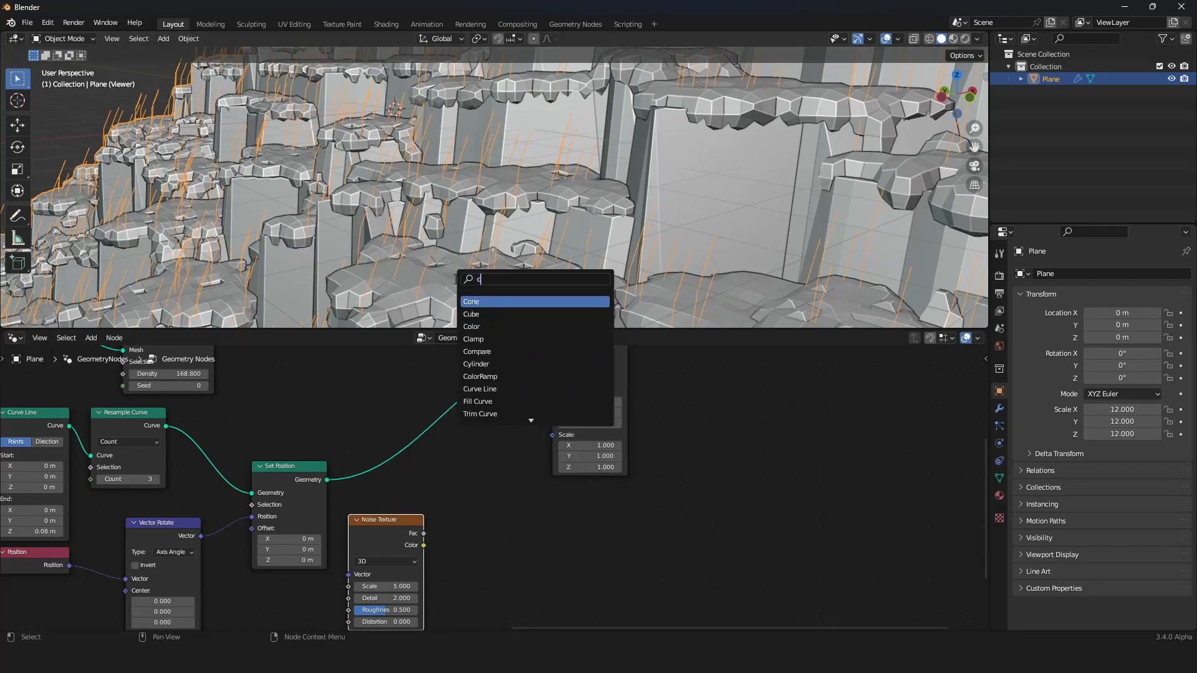
type("omb")
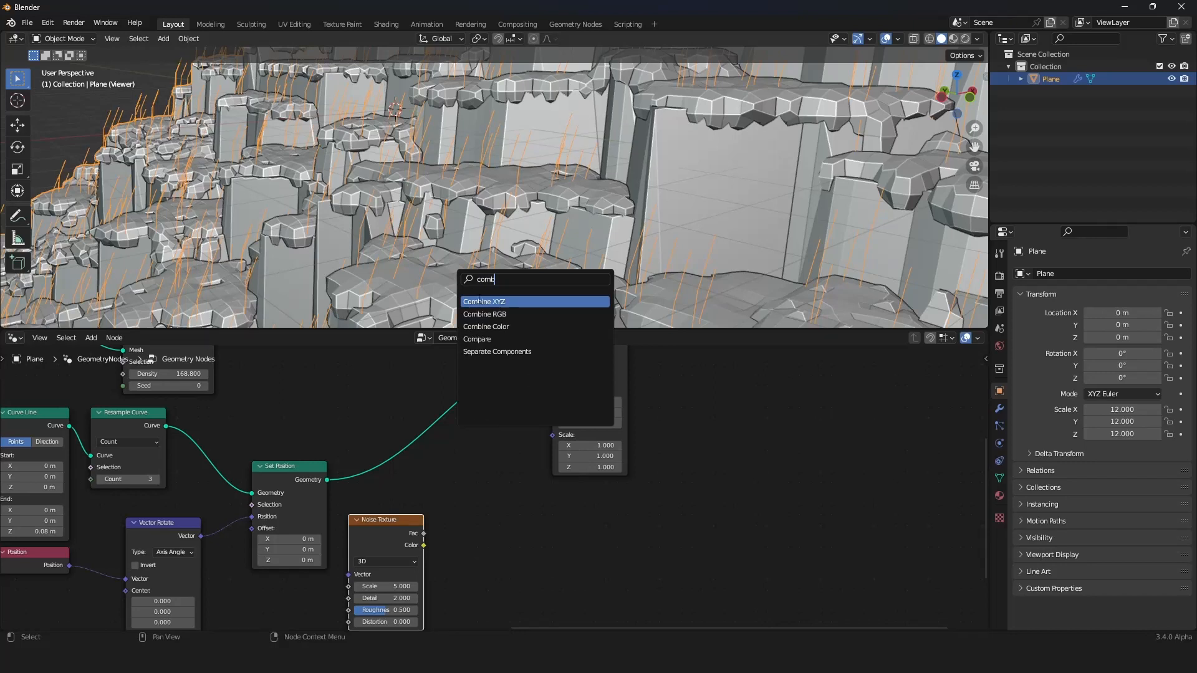
key("Return")
left_click(489, 506)
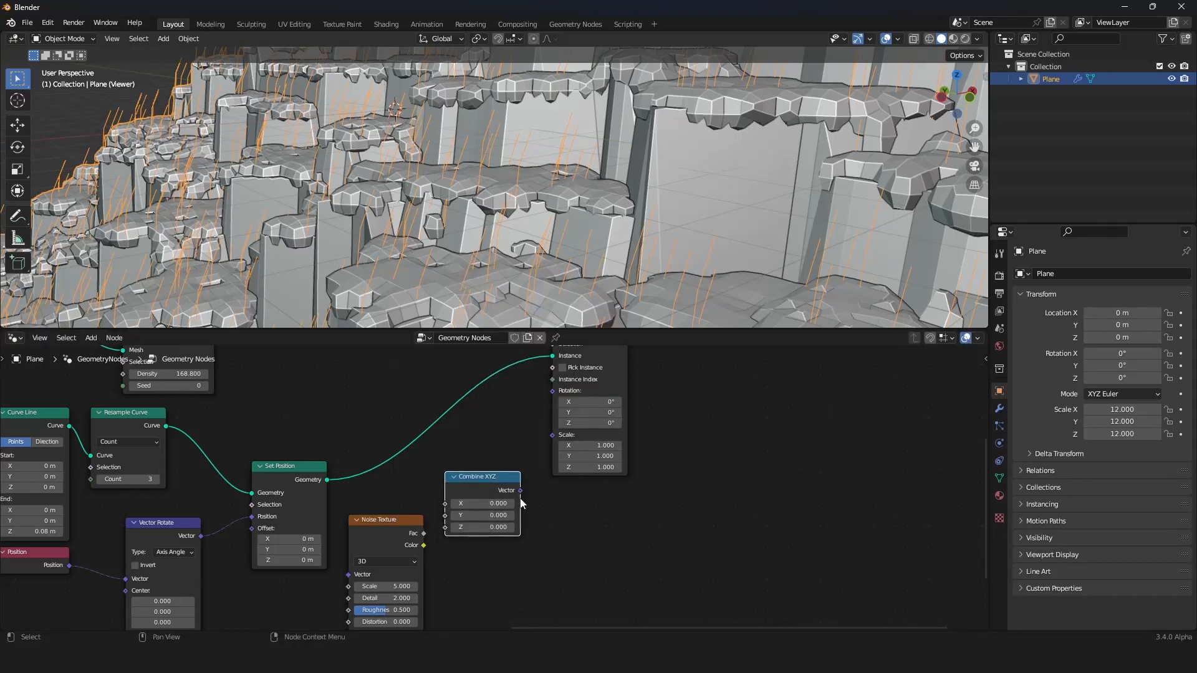
left_click_drag(520, 491, 552, 393)
Connect the Noise Texture Fac output to the Y input of Combine XYZ
scroll(500, 457, "up", 1)
middle_click_drag(500, 458, 514, 421)
scroll(514, 420, "up", 1)
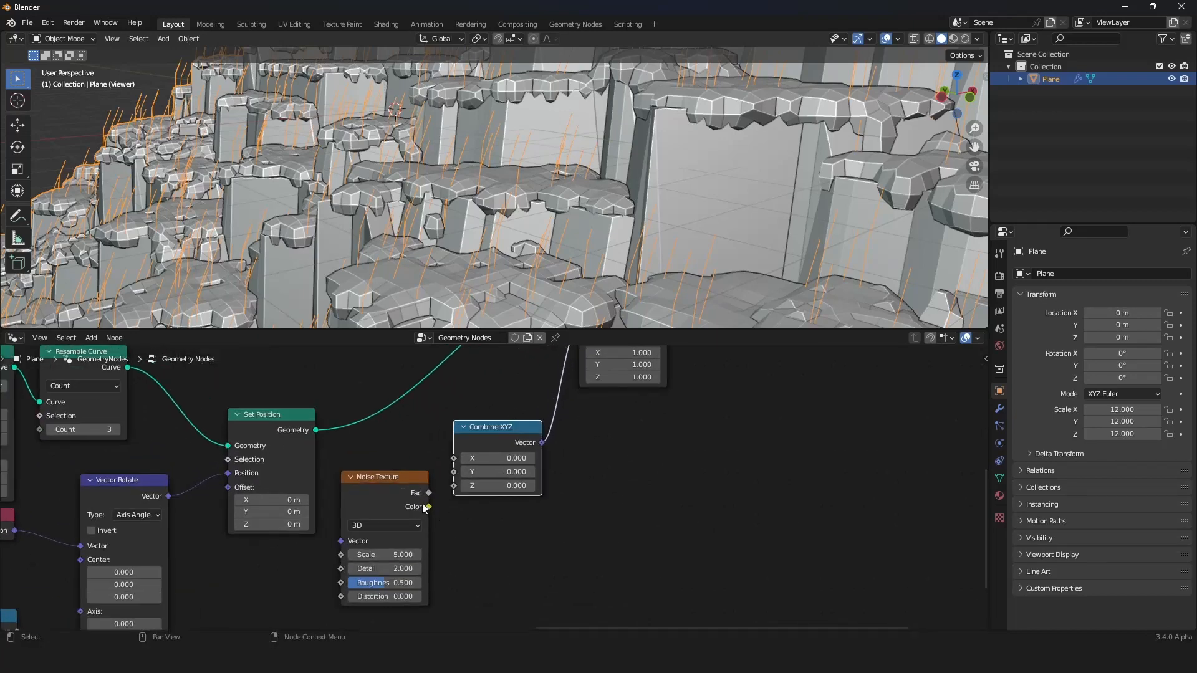
left_click_drag(429, 493, 462, 477)
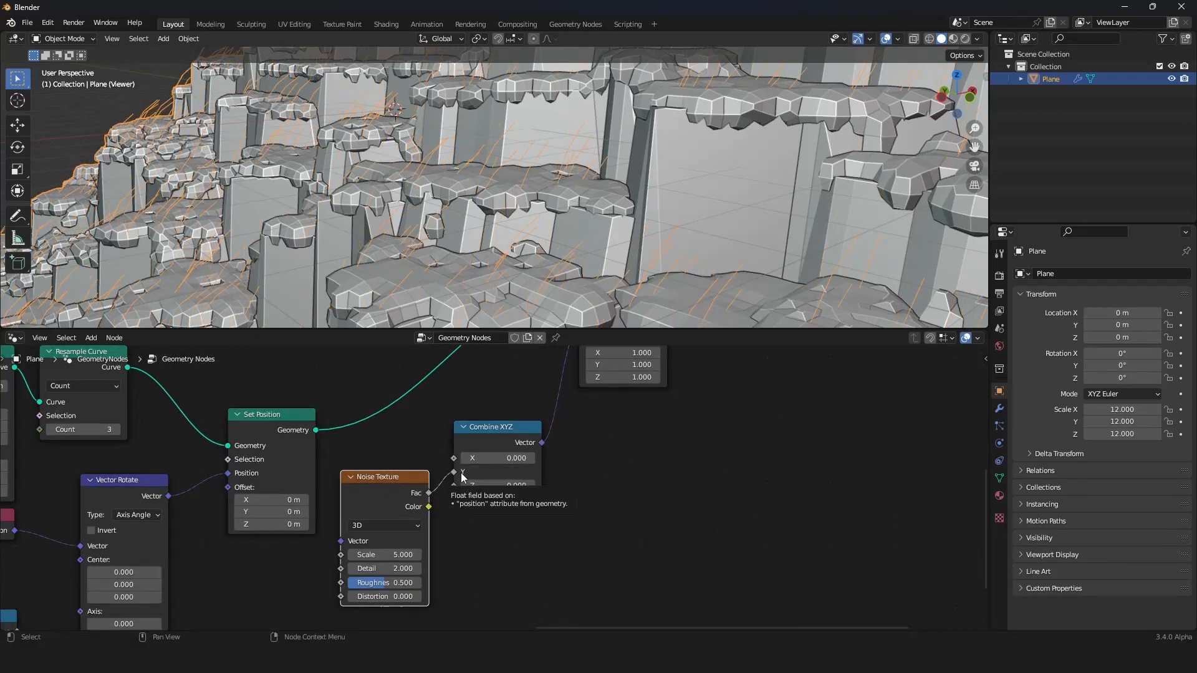
Move the Noise Texture node lower beside Vector Rotate and connect a duplicate Position node to its Vector input
left_click_drag(388, 482, 355, 499)
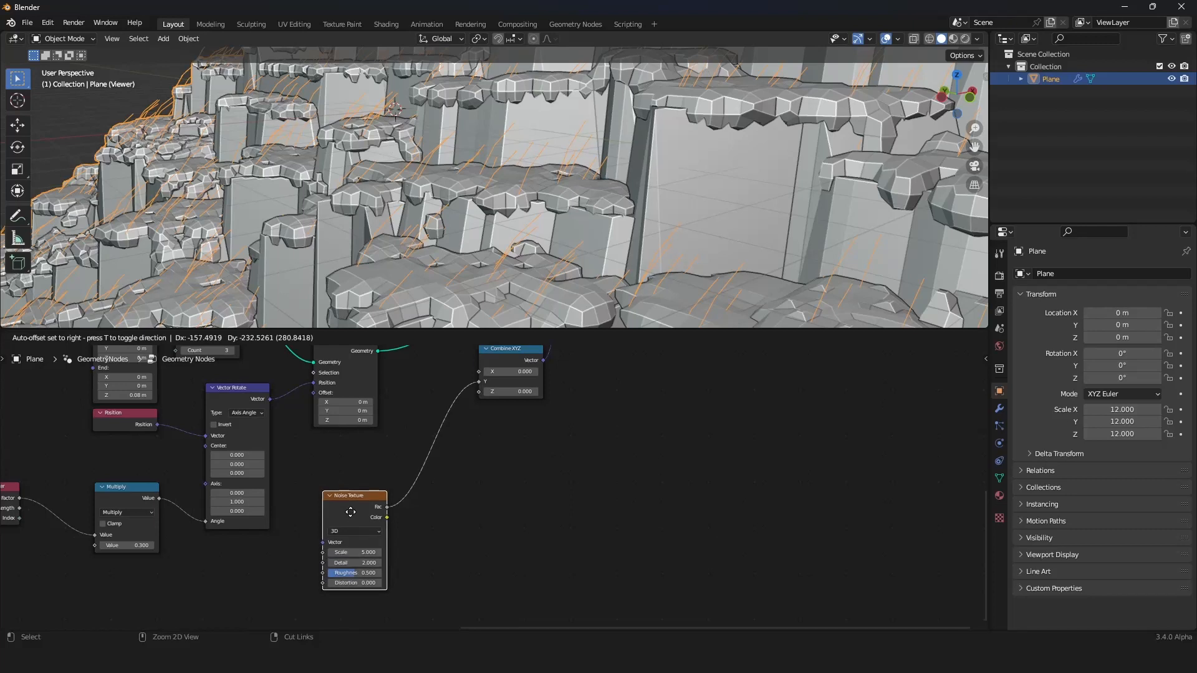
scroll(328, 525, "down", 4)
middle_click_drag(328, 525, 380, 484)
scroll(381, 483, "up", 4)
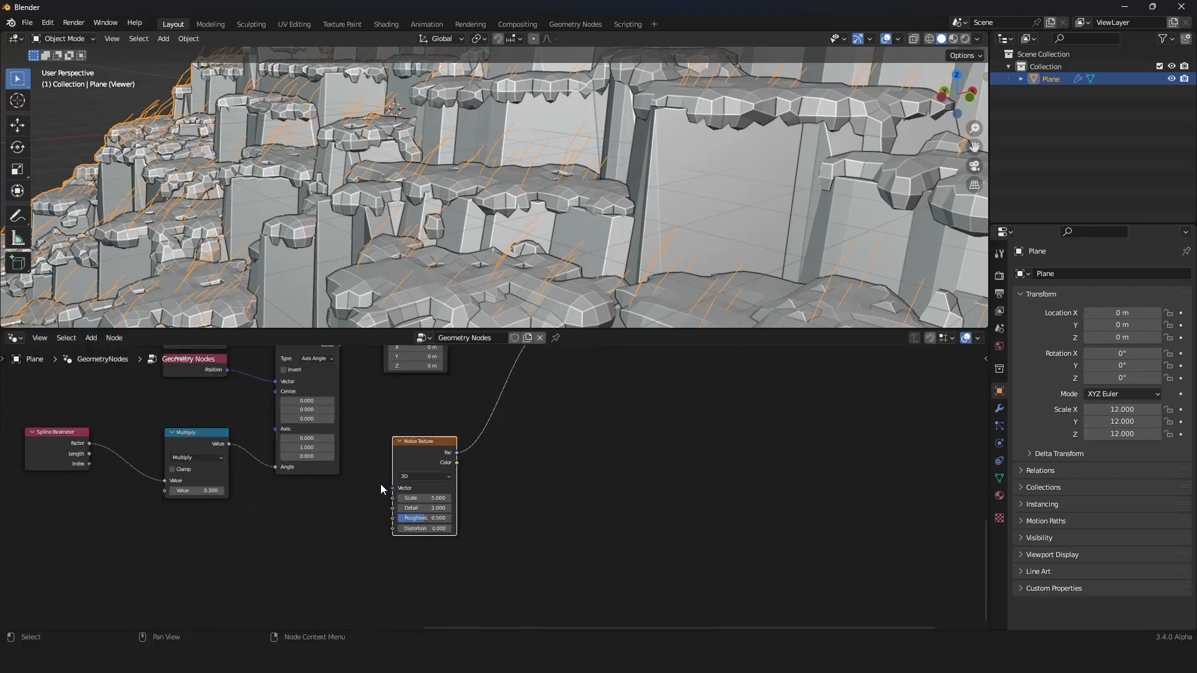
left_click_drag(409, 462, 483, 451)
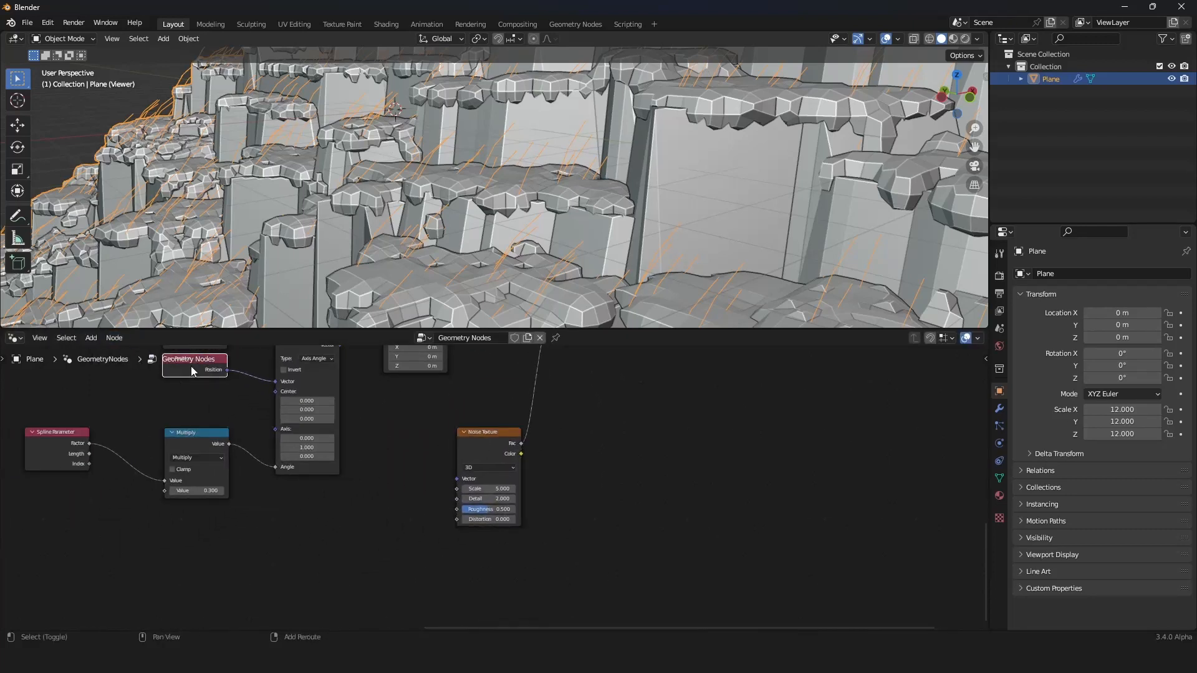
left_click_drag(190, 366, 457, 478)
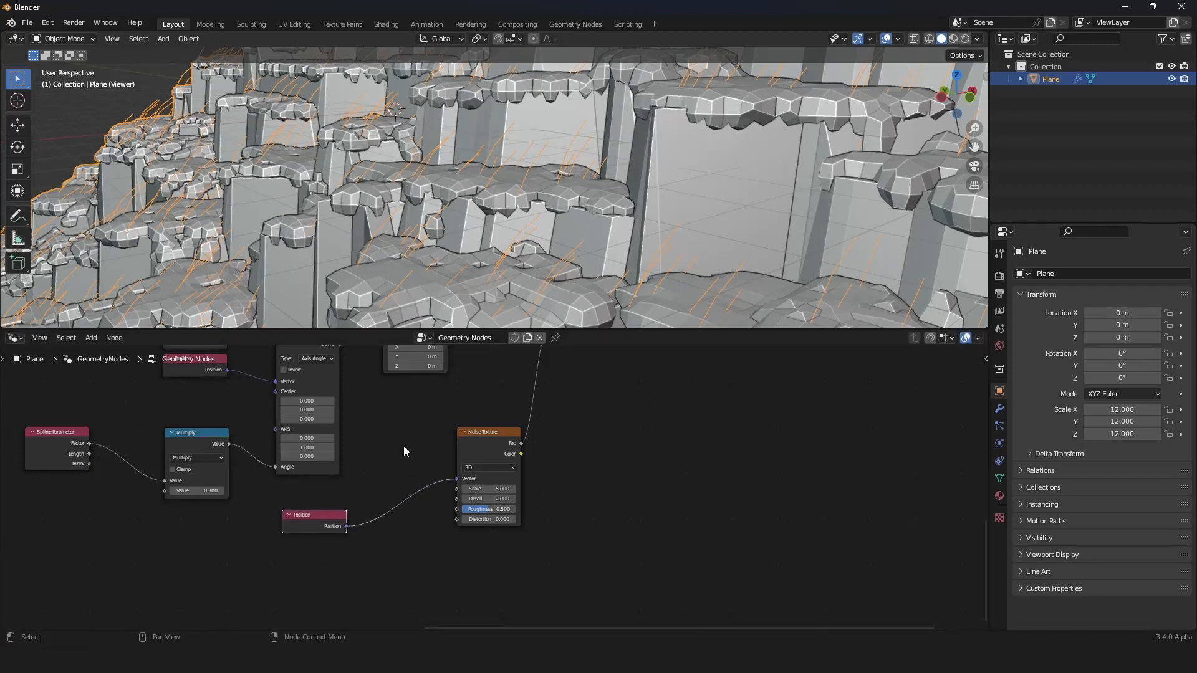
Add a Vector Math node in Add mode between the Position node and the Noise Texture's Vector input
key("shift+a")
left_click(379, 351)
type("ve")
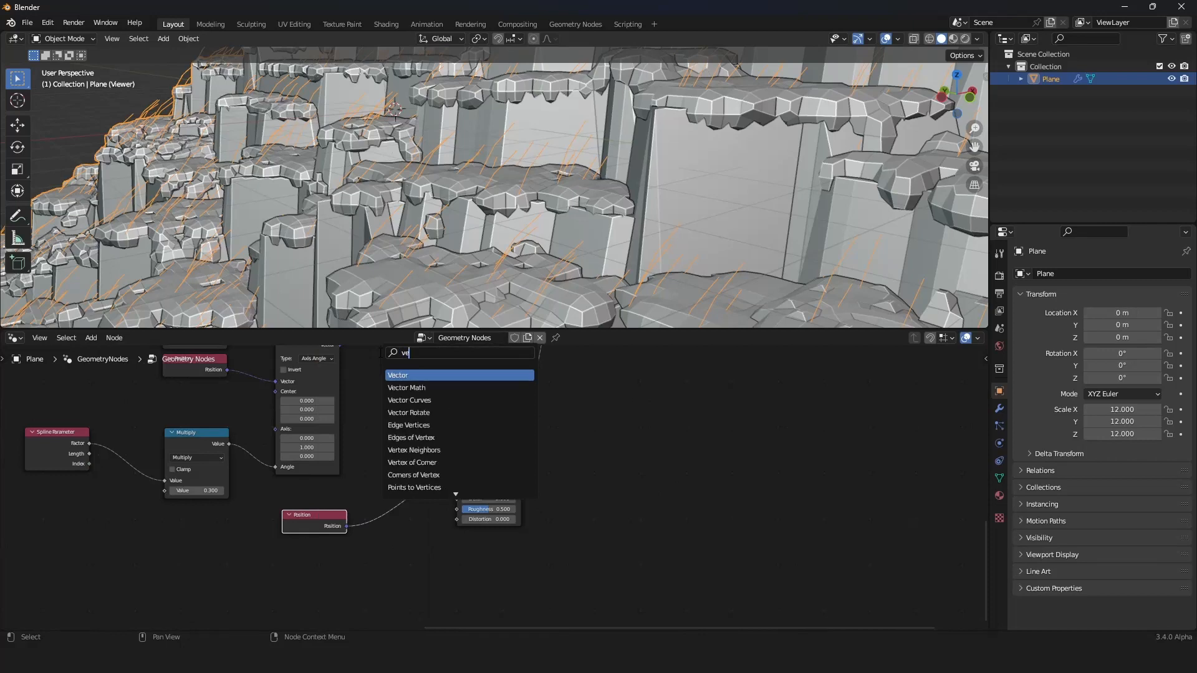
type("ct")
key("Down")
key("Return")
left_click(376, 476)
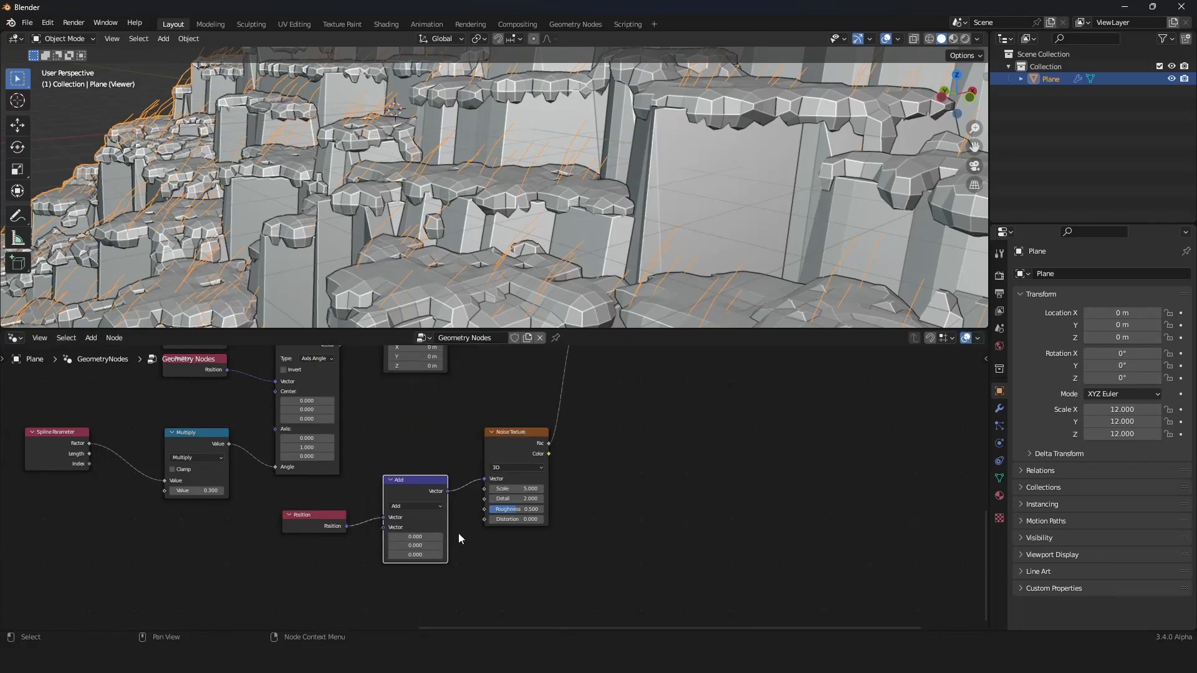
Try shifting the noise coordinates by setting the Add node's second vector Y value to 1.4
middle_click_drag(458, 534, 468, 477)
scroll(471, 479, "up", 5)
left_click_drag(392, 495, 498, 482, "shift")
Duplicate the Combine XYZ node beneath the noise's Position node and connect its Vector output to the Add node's second Vector input
scroll(433, 442, "down", 4)
middle_click_drag(432, 443, 424, 498)
scroll(426, 557, "down", 7)
scroll(424, 503, "up", 8)
scroll(407, 482, "down", 5)
middle_click_drag(411, 436, 422, 533)
left_click(597, 397)
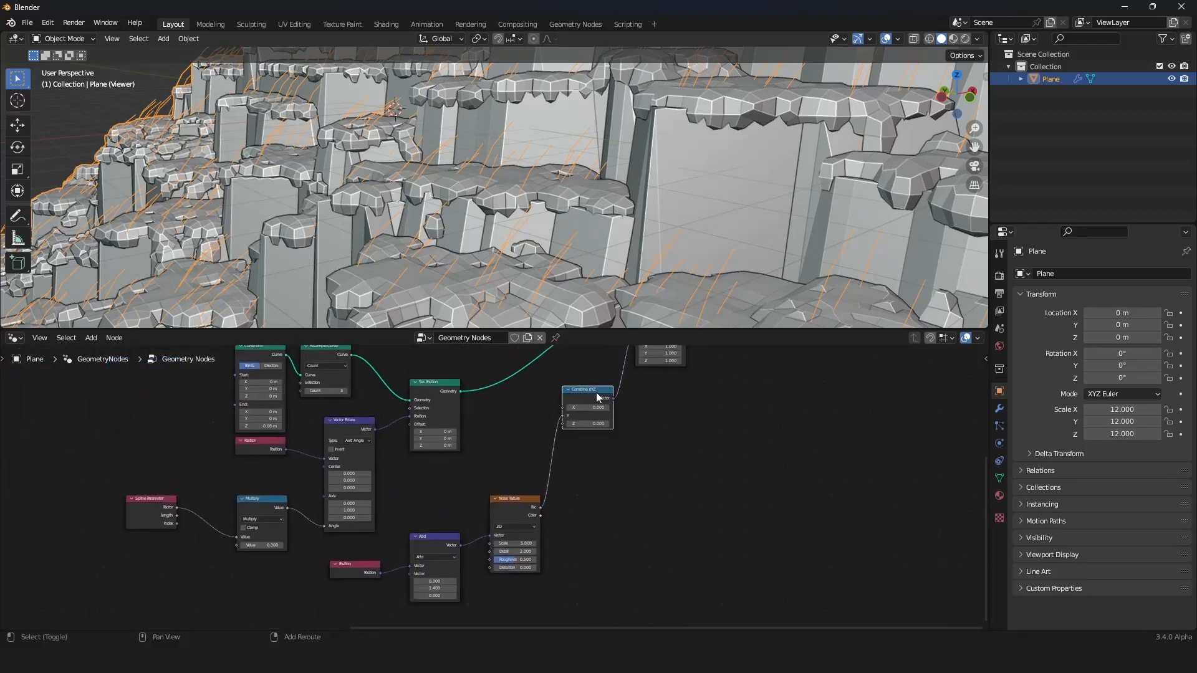
key("shift+d")
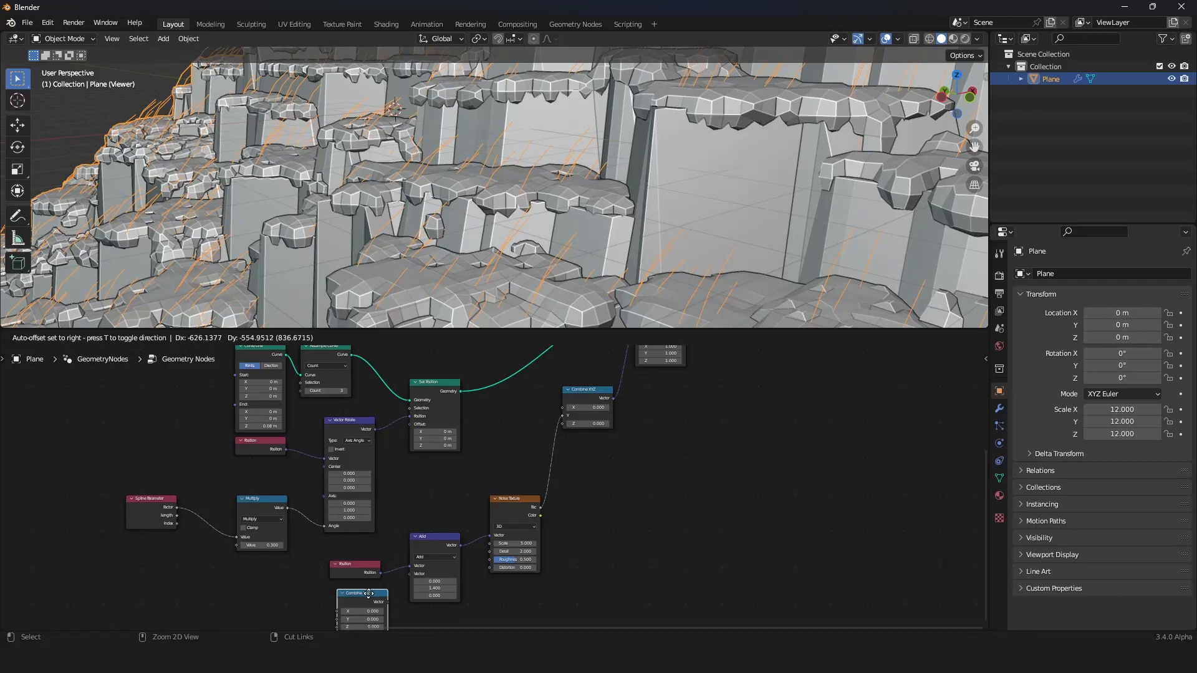
left_click(368, 594, "ctrl")
scroll(372, 591, "up", 7)
middle_click_drag(373, 591, 455, 415)
scroll(455, 418, "up", 2)
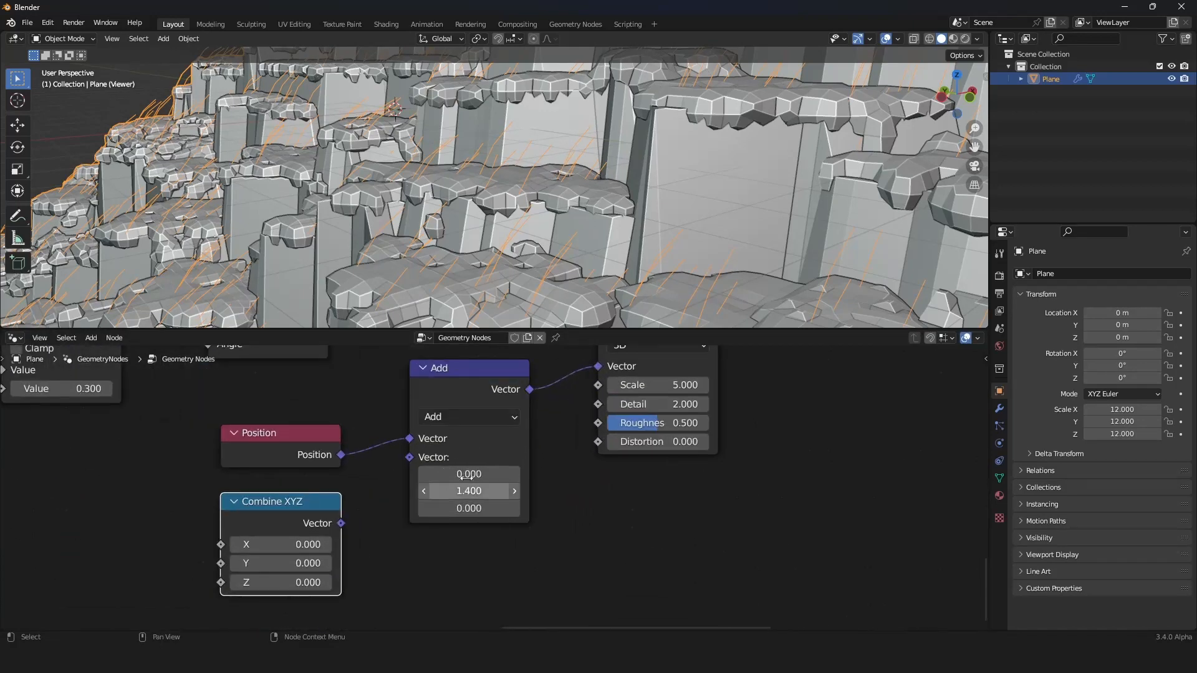
left_click_drag(402, 470, 403, 471)
Add a Scene Time node beside the duplicated Combine XYZ node and connect its Seconds output to the X input
scroll(401, 496, "down", 9)
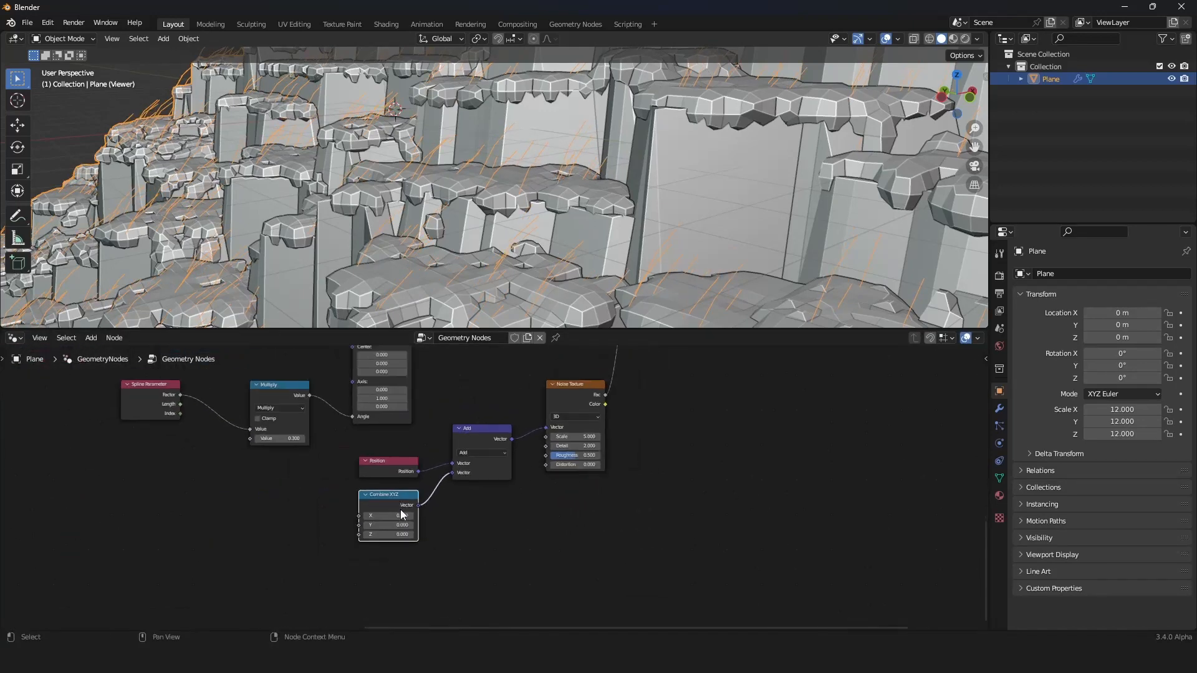
middle_click_drag(401, 513, 498, 484)
scroll(499, 483, "up", 5)
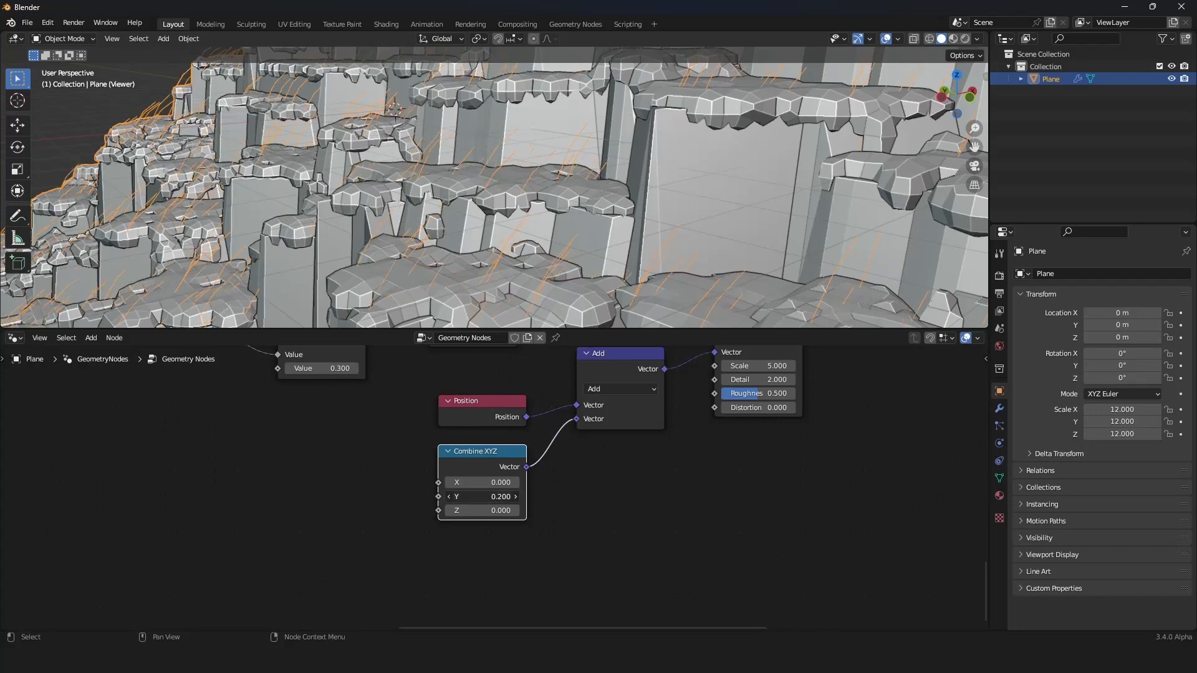
scroll(324, 458, "down", 3)
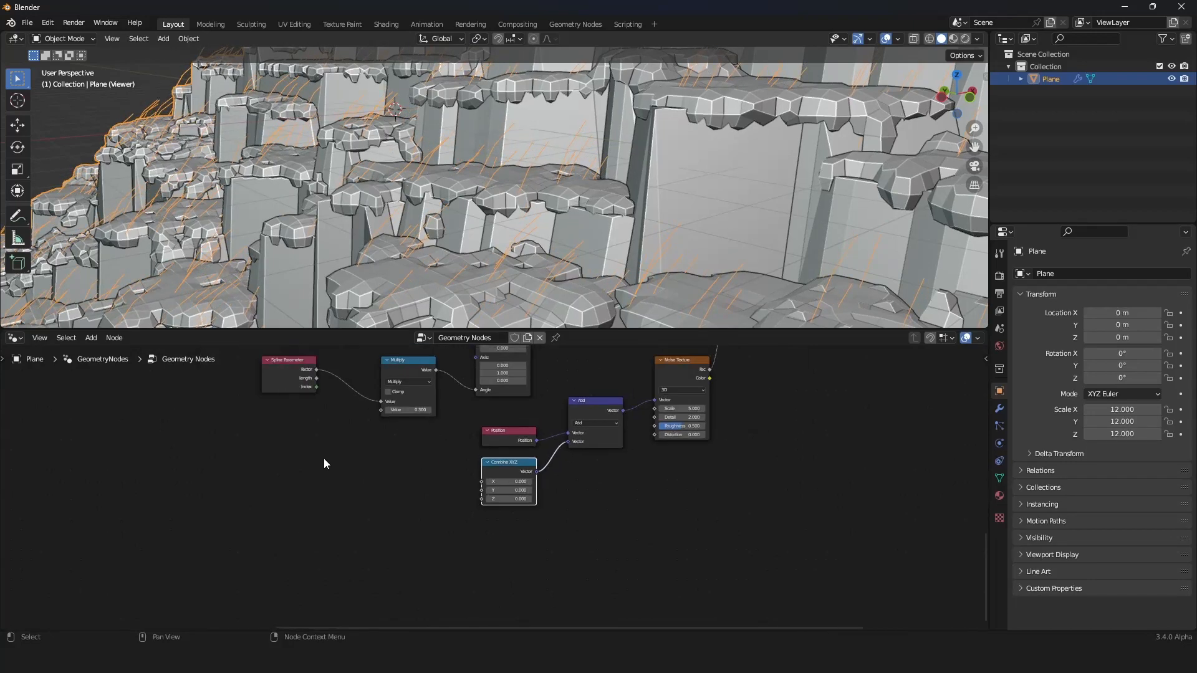
scroll(324, 458, "up", 3)
key("shift+a")
type("sce")
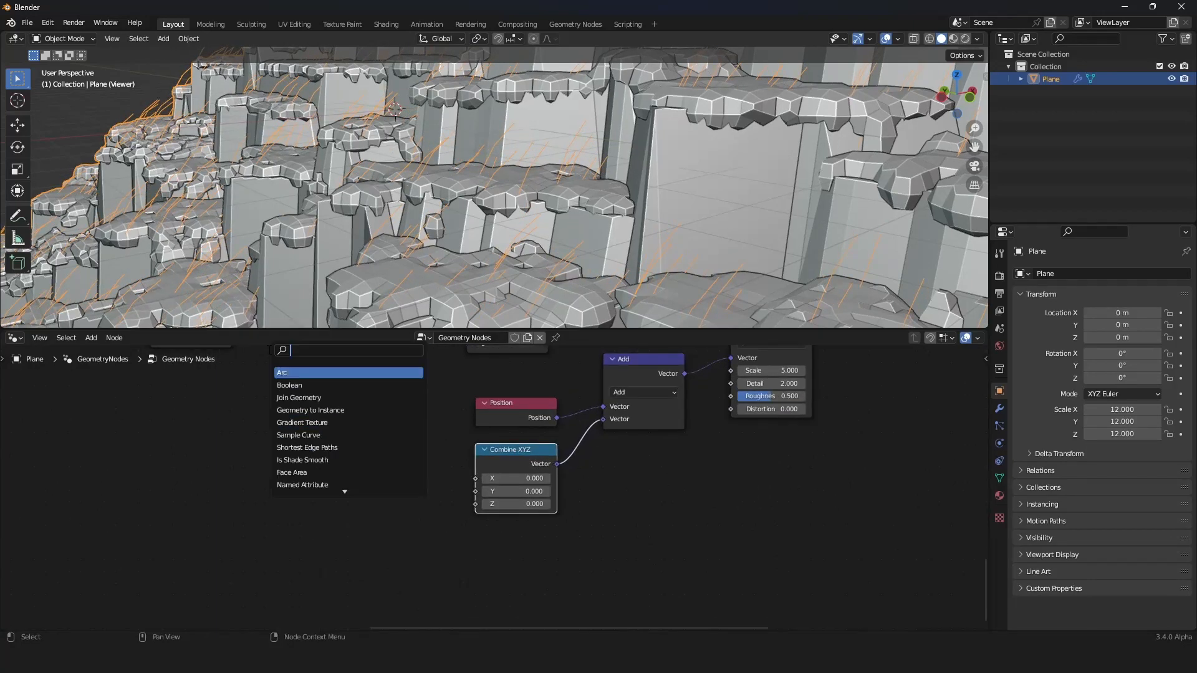
left_click(302, 373)
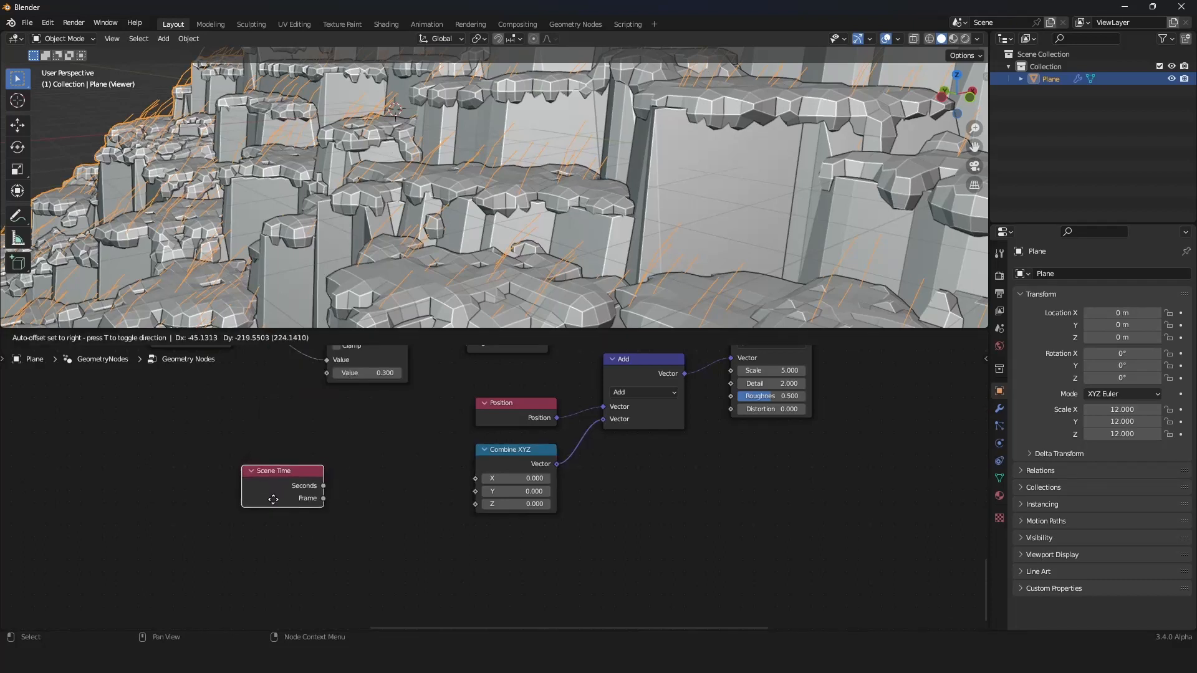
left_click(251, 499)
left_click_drag(301, 476, 475, 478)
Play the animation and examine the strand movement from another side of the terrain
key("space")
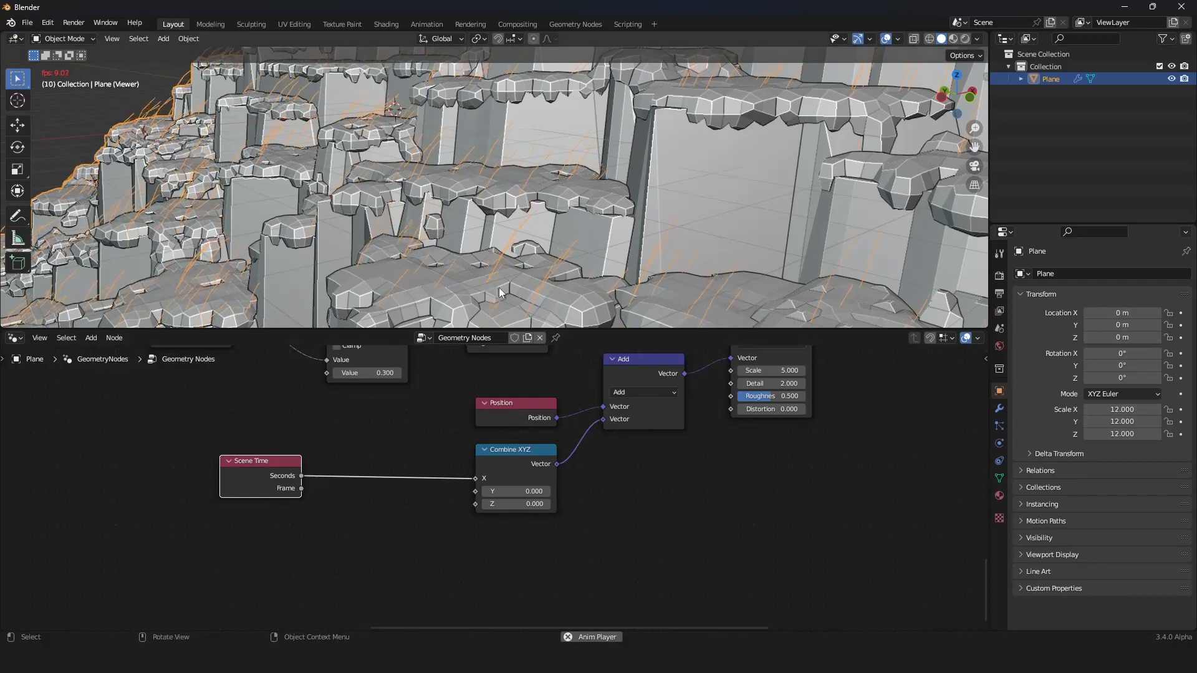
scroll(498, 286, "down", 7)
middle_click_drag(499, 286, 594, 292)
scroll(593, 291, "up", 4)
scroll(595, 291, "up", 3)
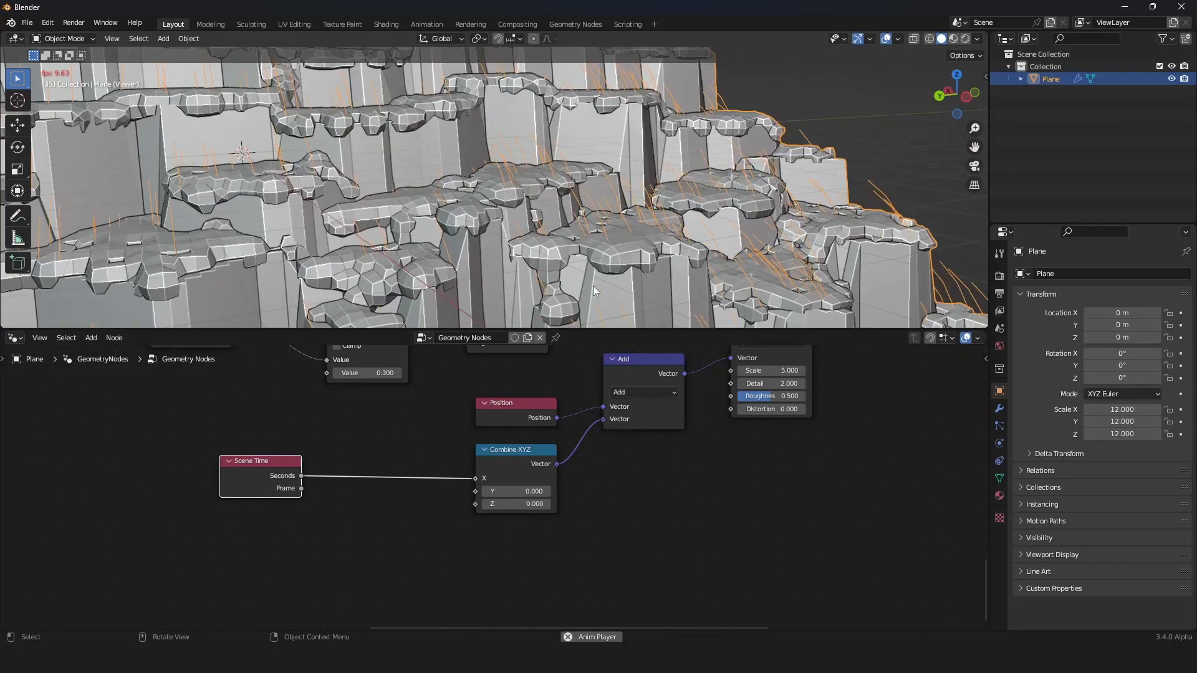
key("space")
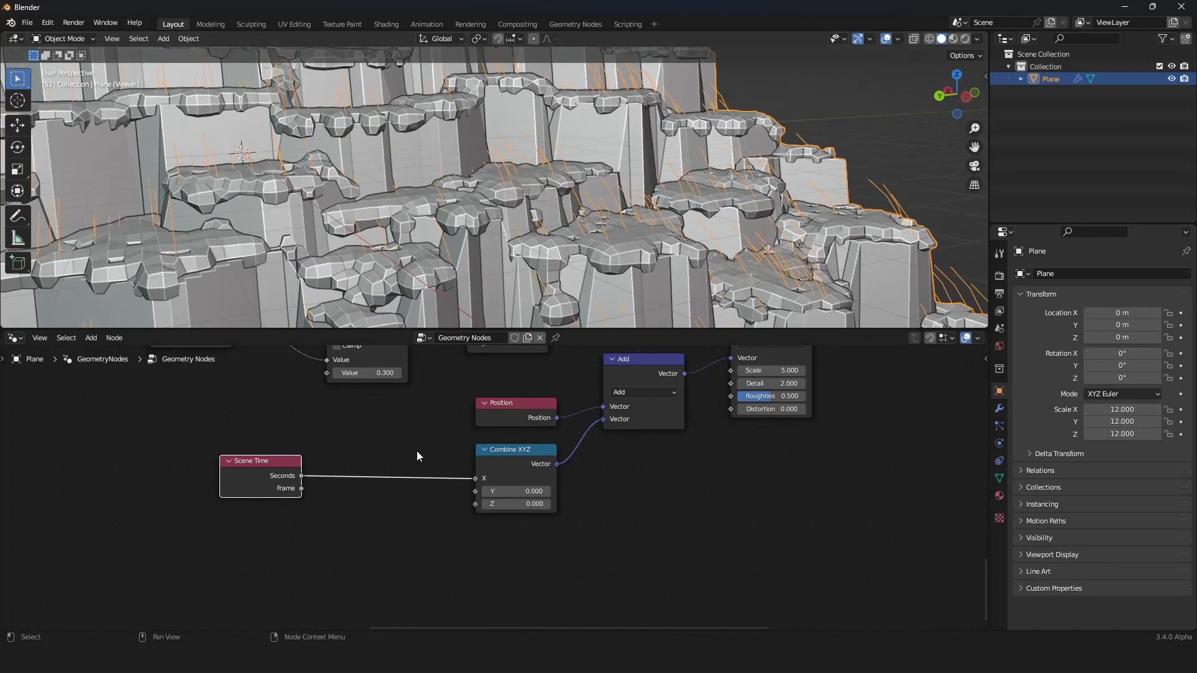
Insert a duplicate of the 0.300 Multiply node between Scene Time's Seconds output and the Combine XYZ X input
key("shift+a")
middle_click_drag(485, 422, 489, 460)
left_click(386, 356)
key("shift+d")
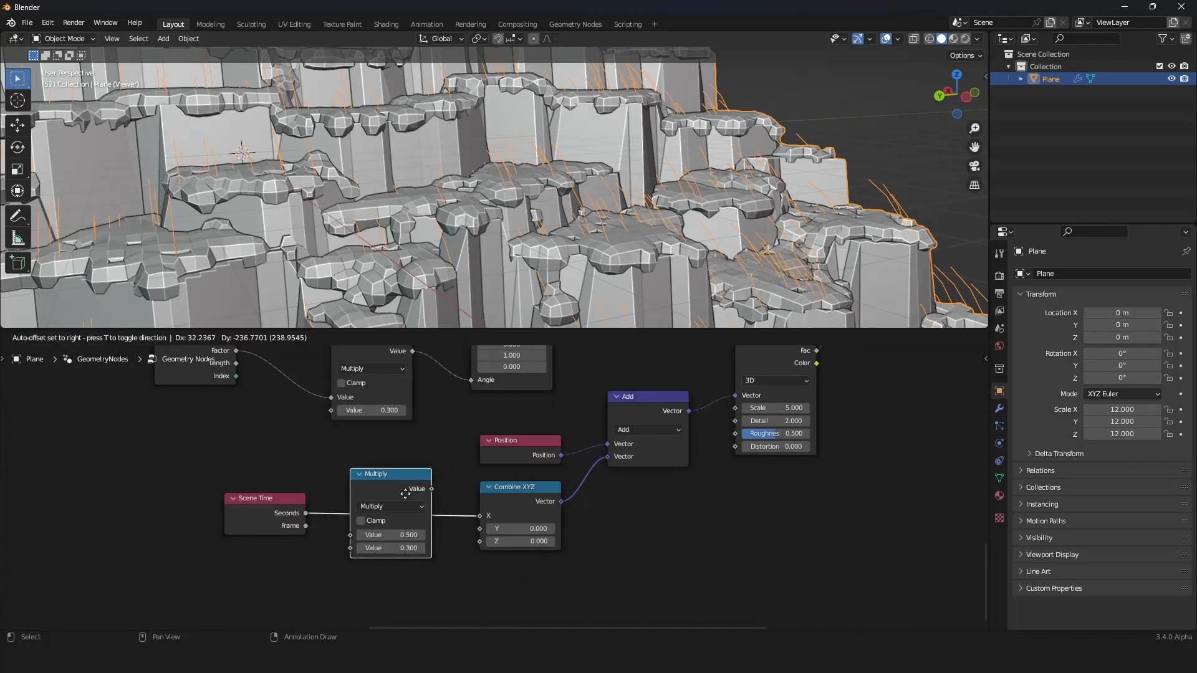
left_click(405, 494)
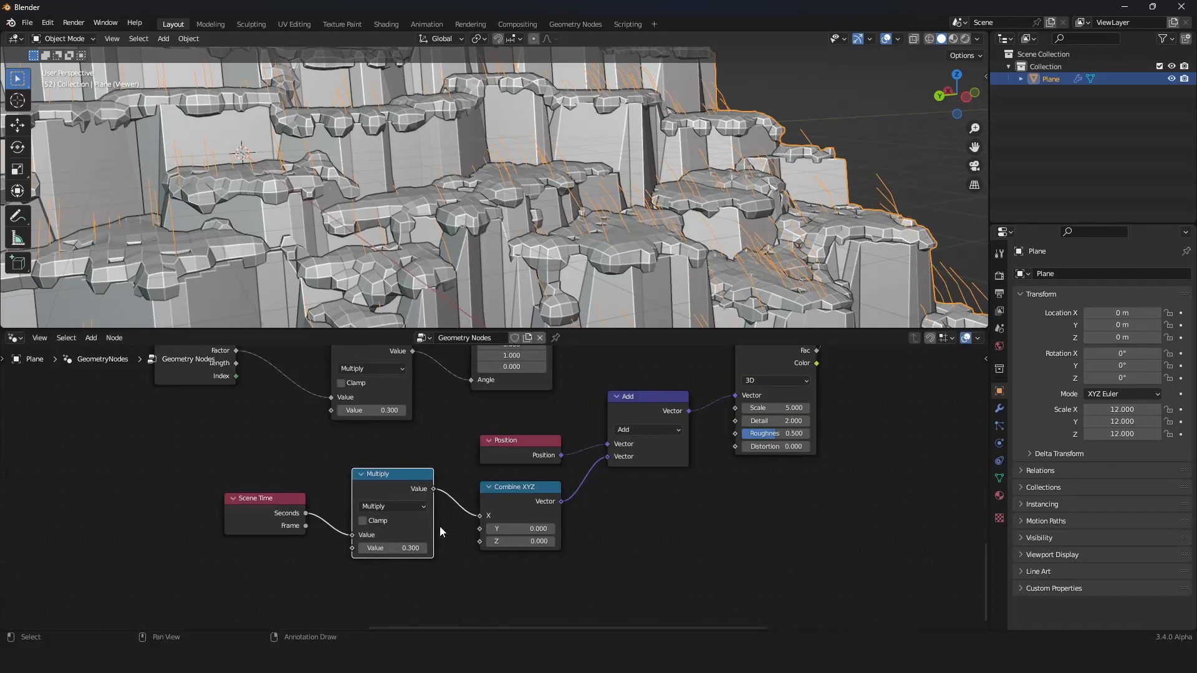
scroll(439, 526, "down", 1)
Play back the slowed animation and inspect the strands across the whole terrain
key("space")
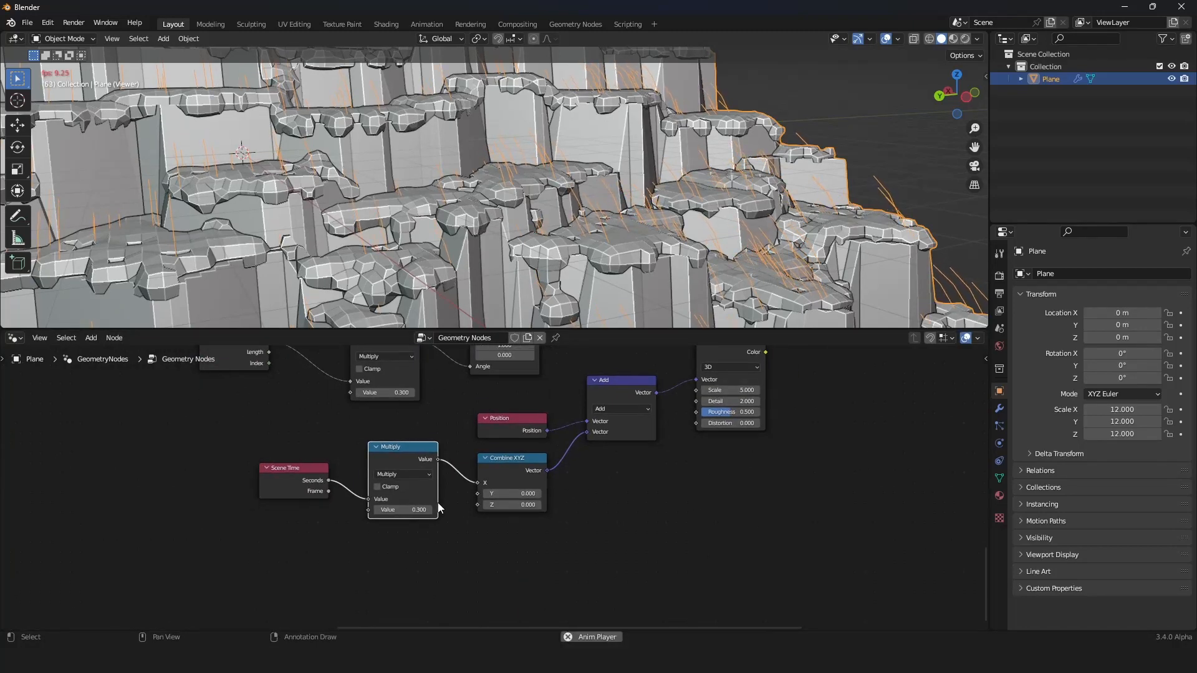
middle_click_drag(524, 311, 490, 324)
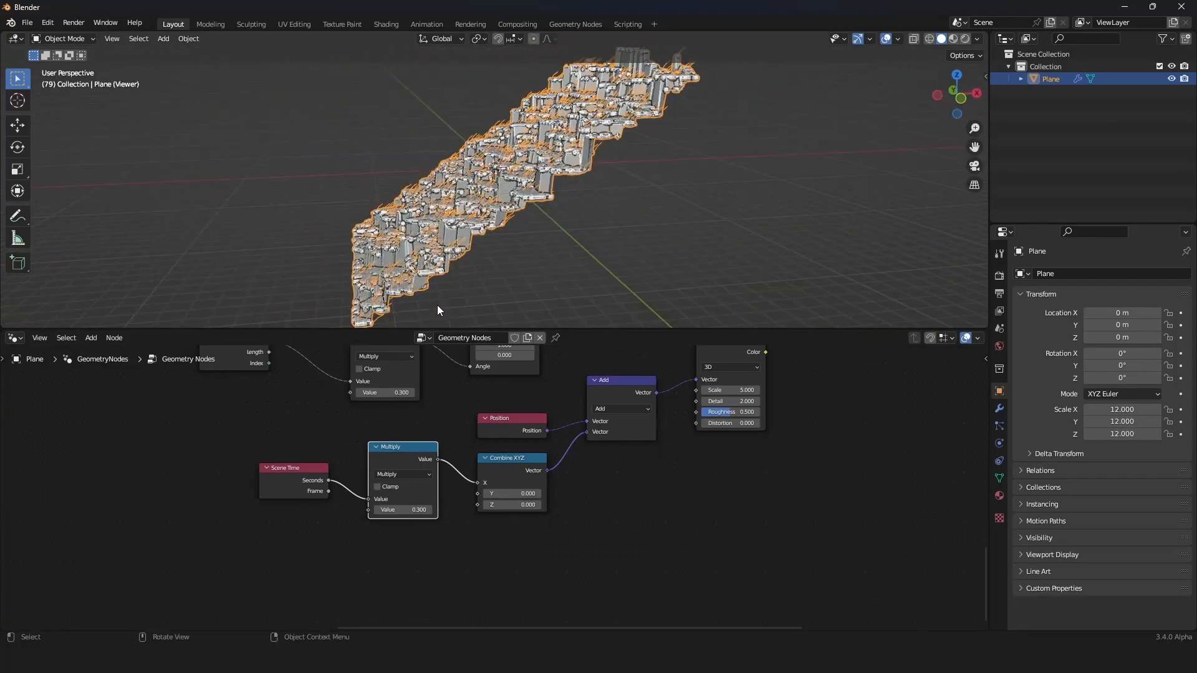
scroll(441, 308, "up", 5)
scroll(633, 431, "down", 4)
Insert another duplicated Multiply node between the Noise Texture Fac output and the upper Combine XYZ Y input, with a value of 0.7
middle_click_drag(633, 431, 324, 497)
scroll(368, 585, "up", 4)
scroll(368, 585, "down", 4)
scroll(312, 500, "up", 1)
key("shift+d")
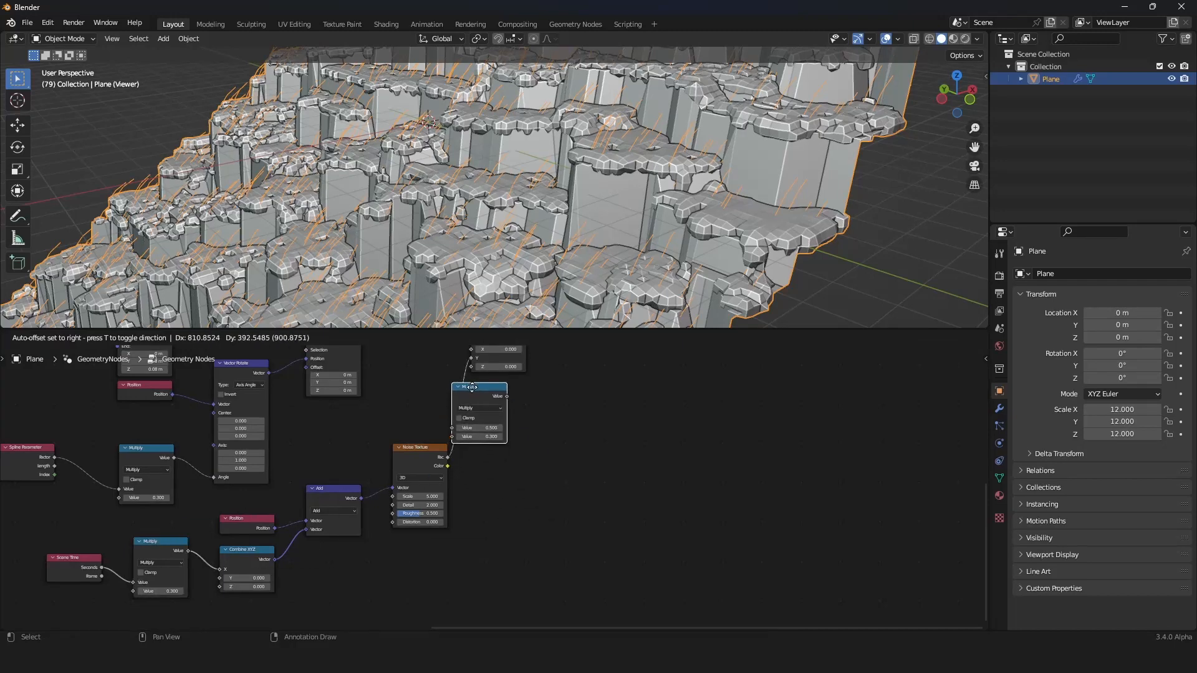
left_click(472, 387)
scroll(541, 483, "up", 2)
scroll(391, 512, "up", 2)
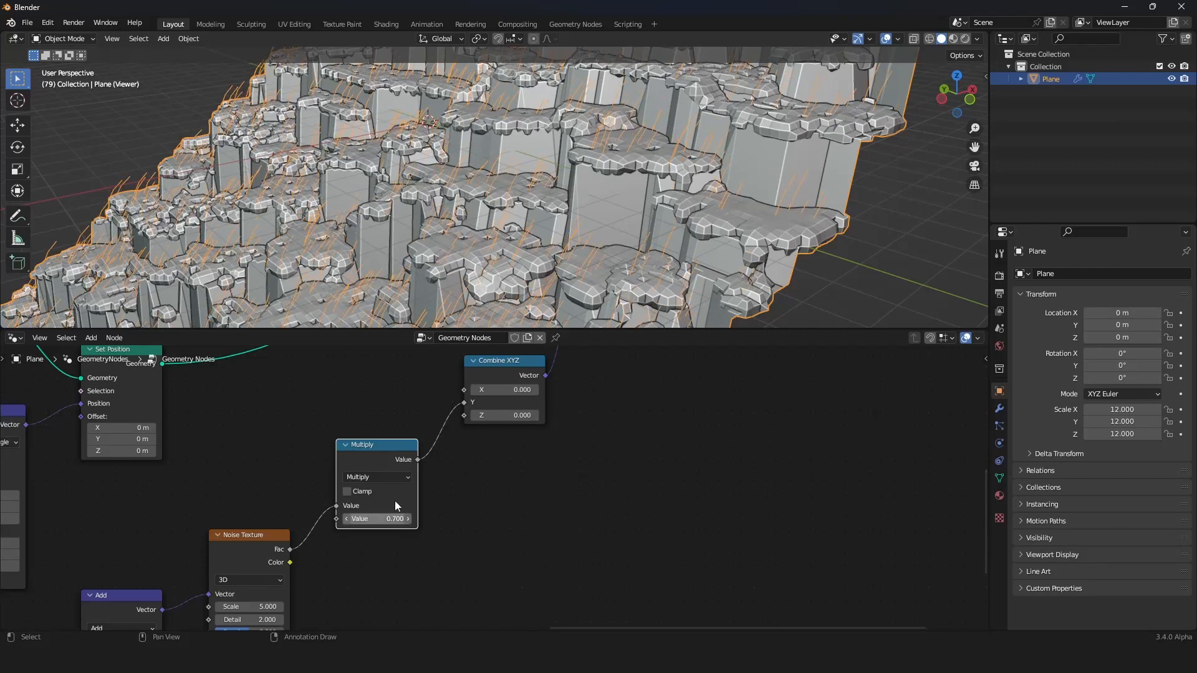
key("Return")
Play the animation and check the scaled strand rotation up close
key("space")
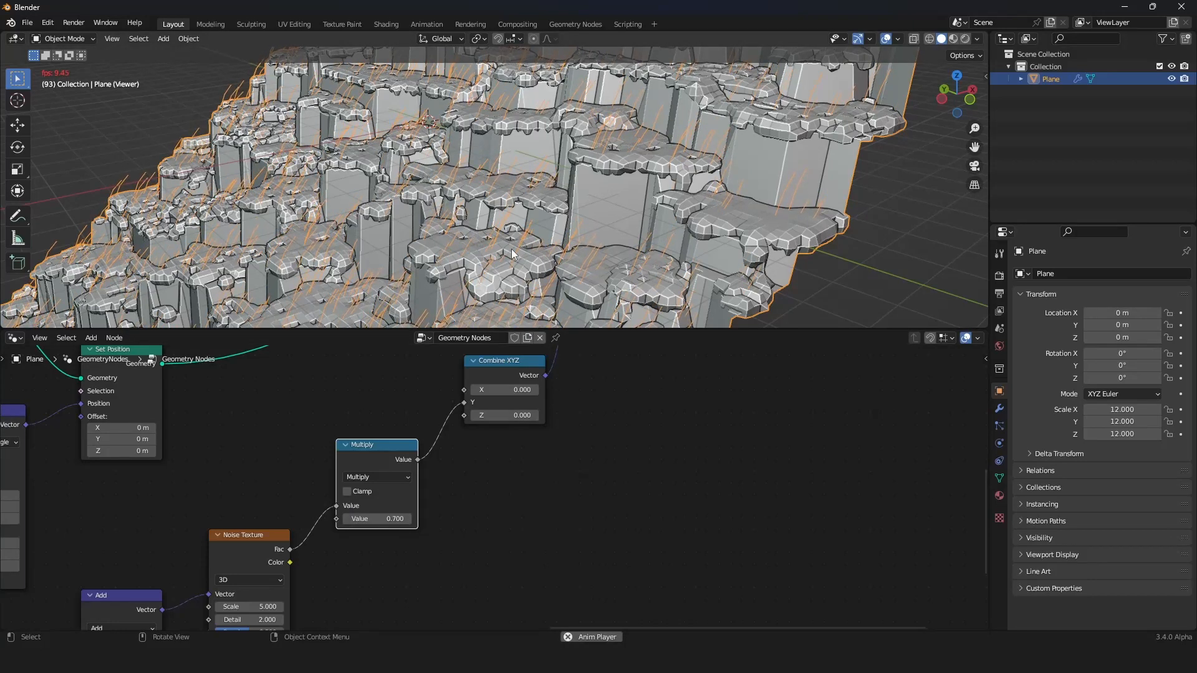
scroll(511, 248, "up", 3)
middle_click_drag(511, 248, 469, 234)
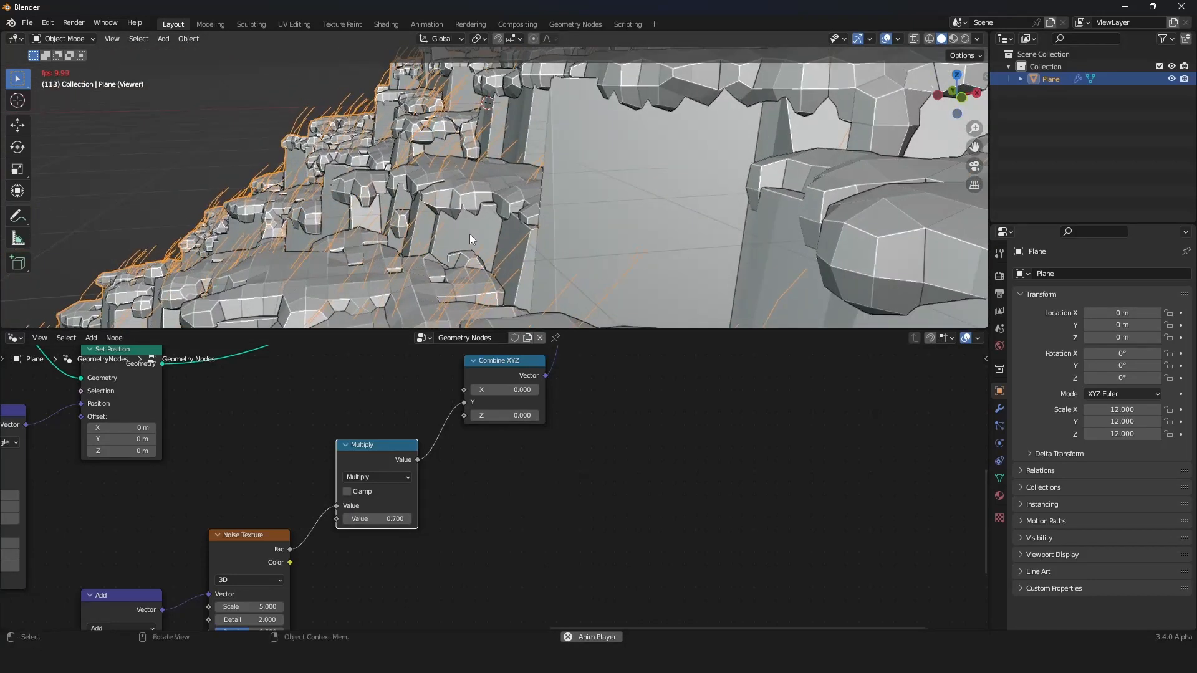
scroll(353, 533, "down", 5)
key("space")
Move the Join Geometry, Group Output and Viewer nodes farther from Instance on Points to make room
scroll(440, 438, "up", 5)
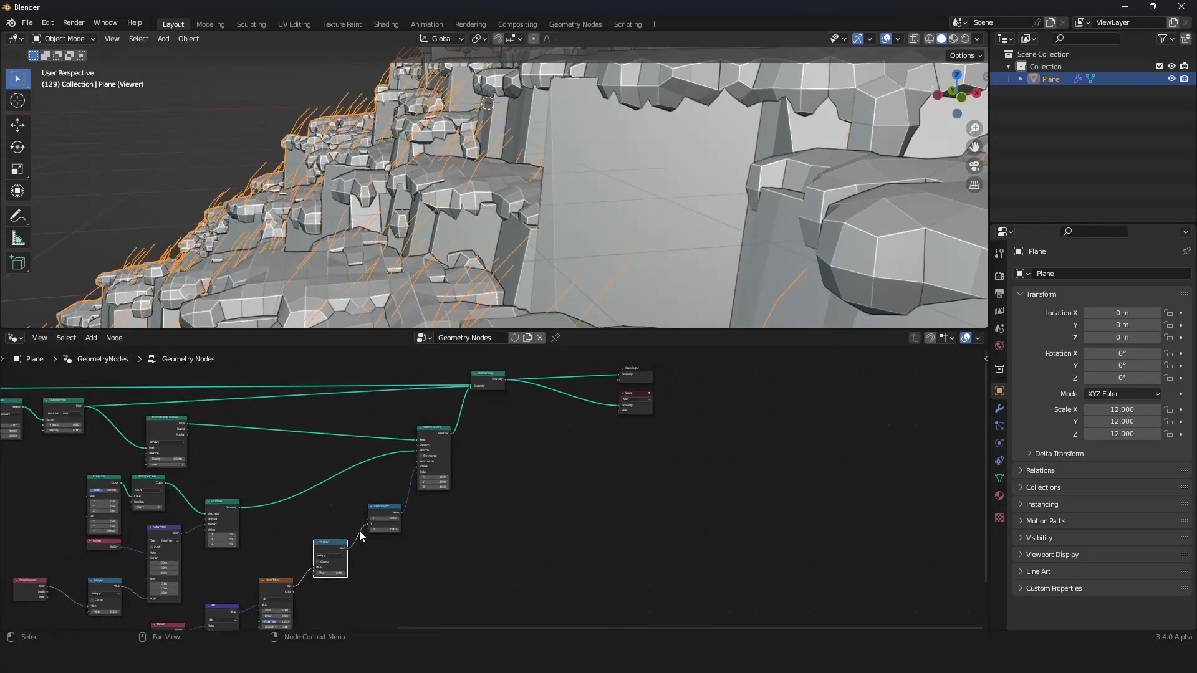
left_click_drag(725, 360, 432, 486)
left_click_drag(430, 409, 603, 418)
scroll(439, 229, "down", 3)
mouse_move(439, 229)
middle_mouse_down()
mouse_move(458, 233)
mouse_move(434, 222)
mouse_move(444, 228)
middle_mouse_up()
scroll(434, 222, "up", 4)
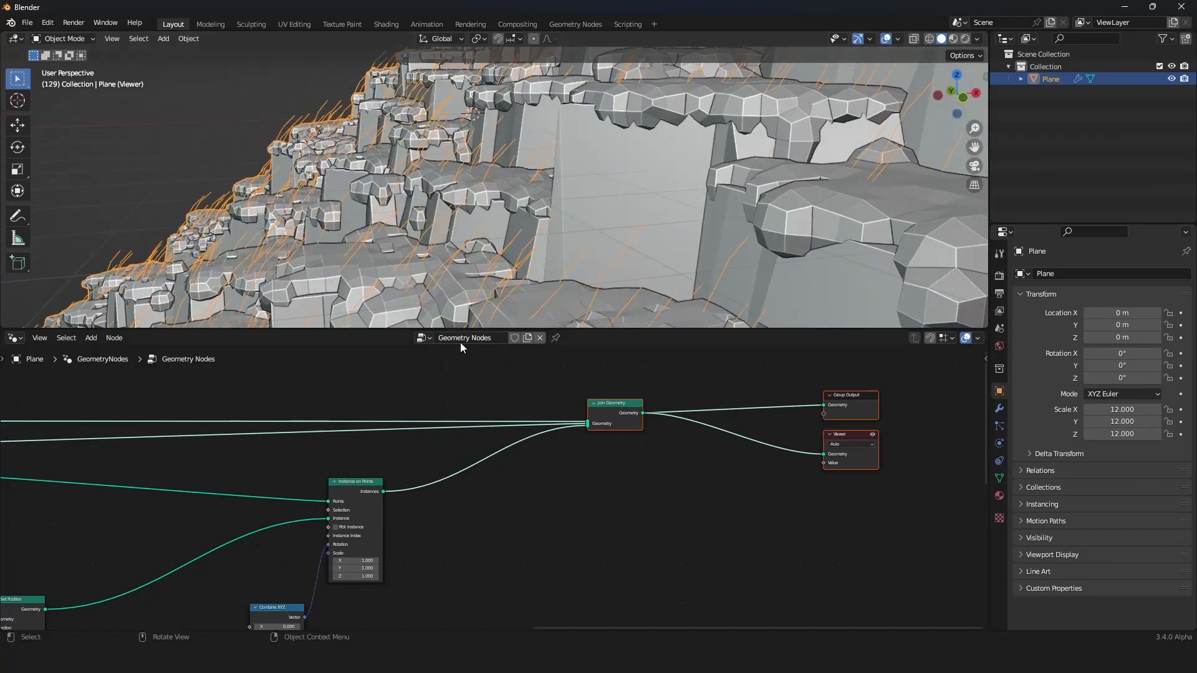
scroll(470, 444, "up", 3)
Insert a Curve to Mesh node between Instance on Points and Join Geometry, positioned closer to Join Geometry
scroll(492, 476, "down", 5)
middle_click_drag(336, 549, 397, 487)
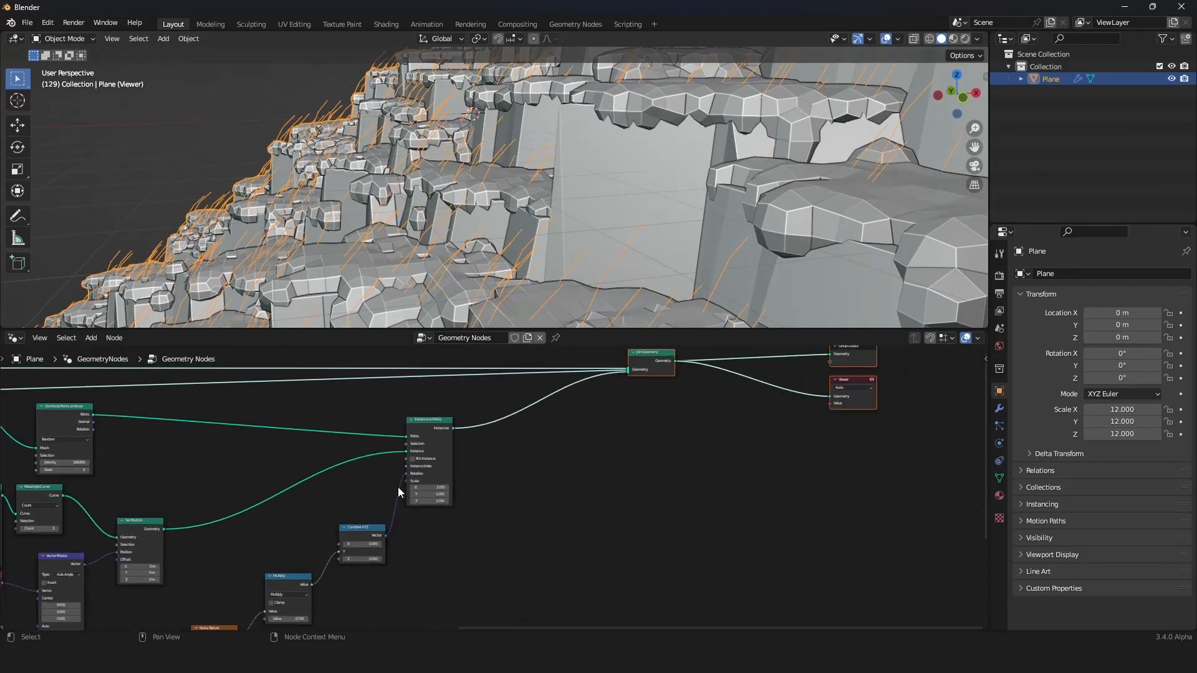
scroll(494, 496, "up", 4)
middle_click_drag(496, 446, 472, 505)
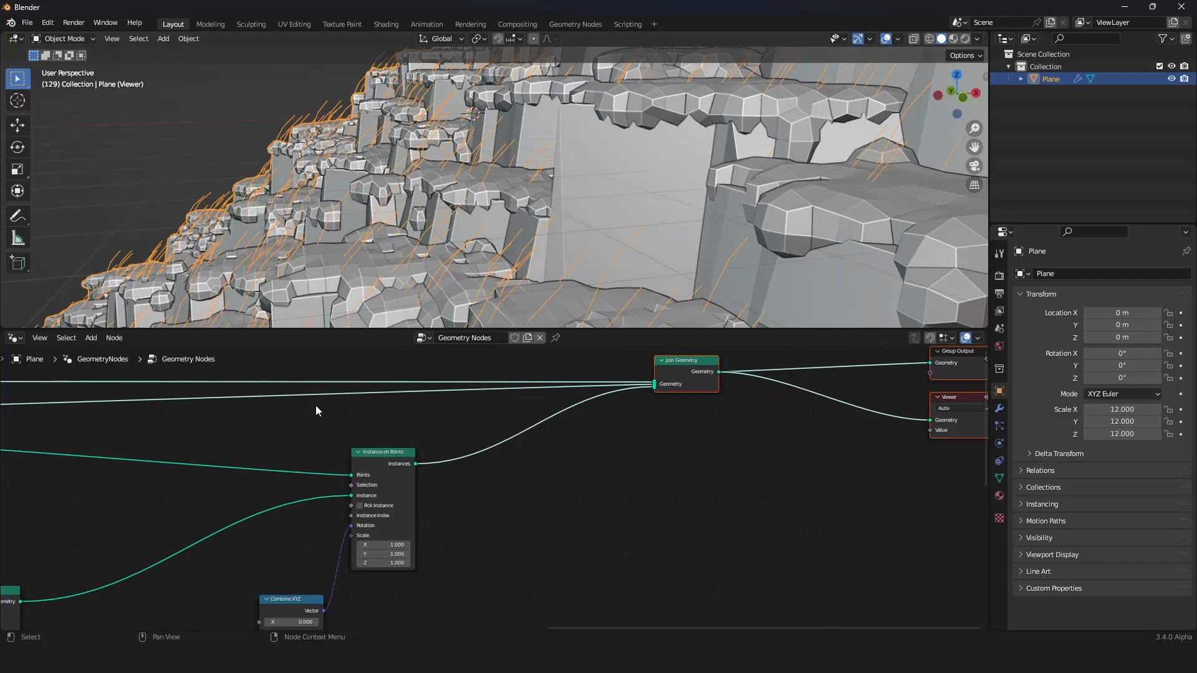
left_click(436, 422)
key("shift+a")
mouse_move(413, 394)
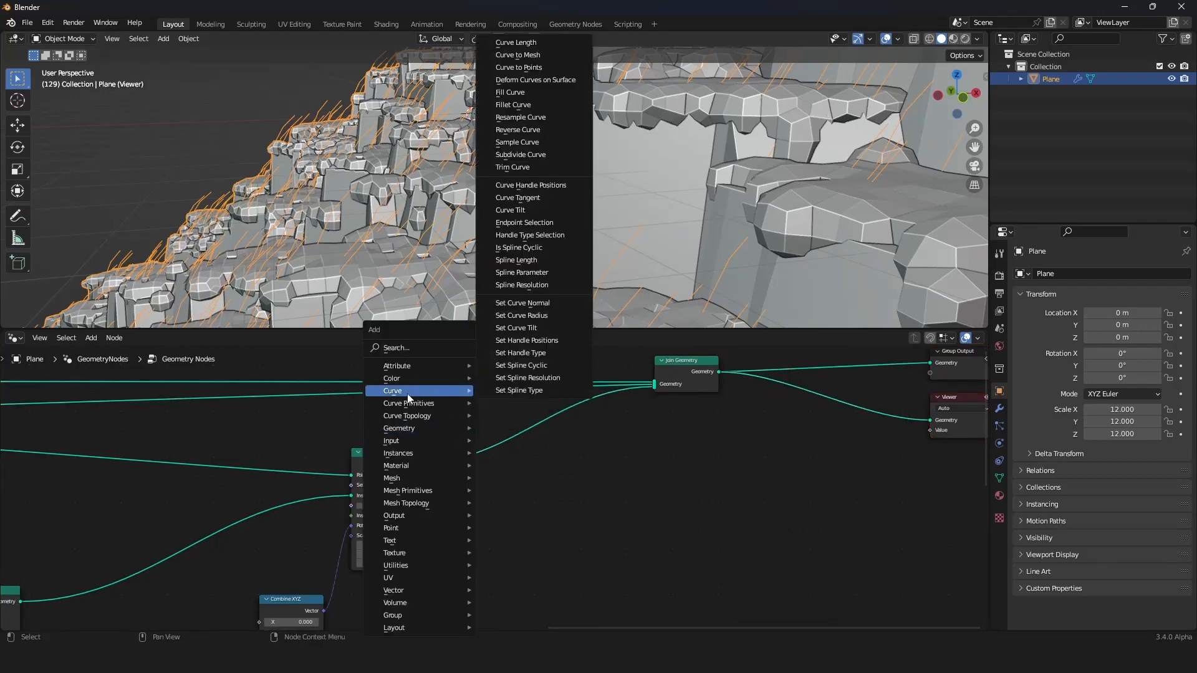
left_click(541, 56)
left_click(476, 427)
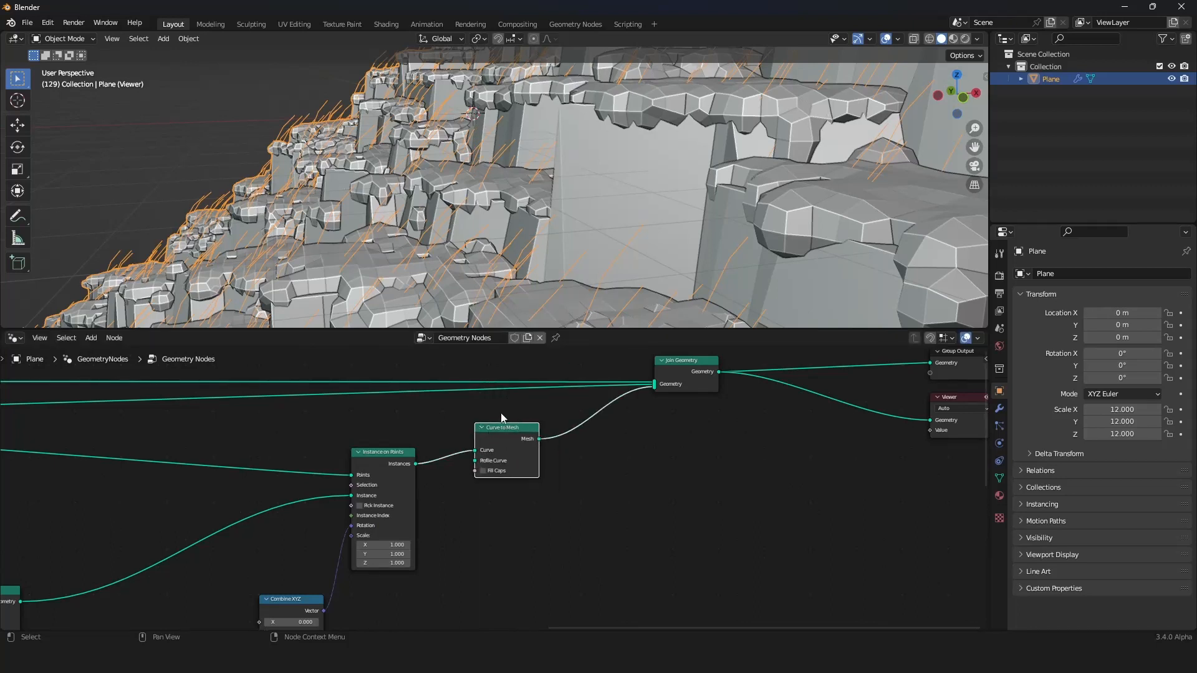
middle_click_drag(496, 458, 440, 435)
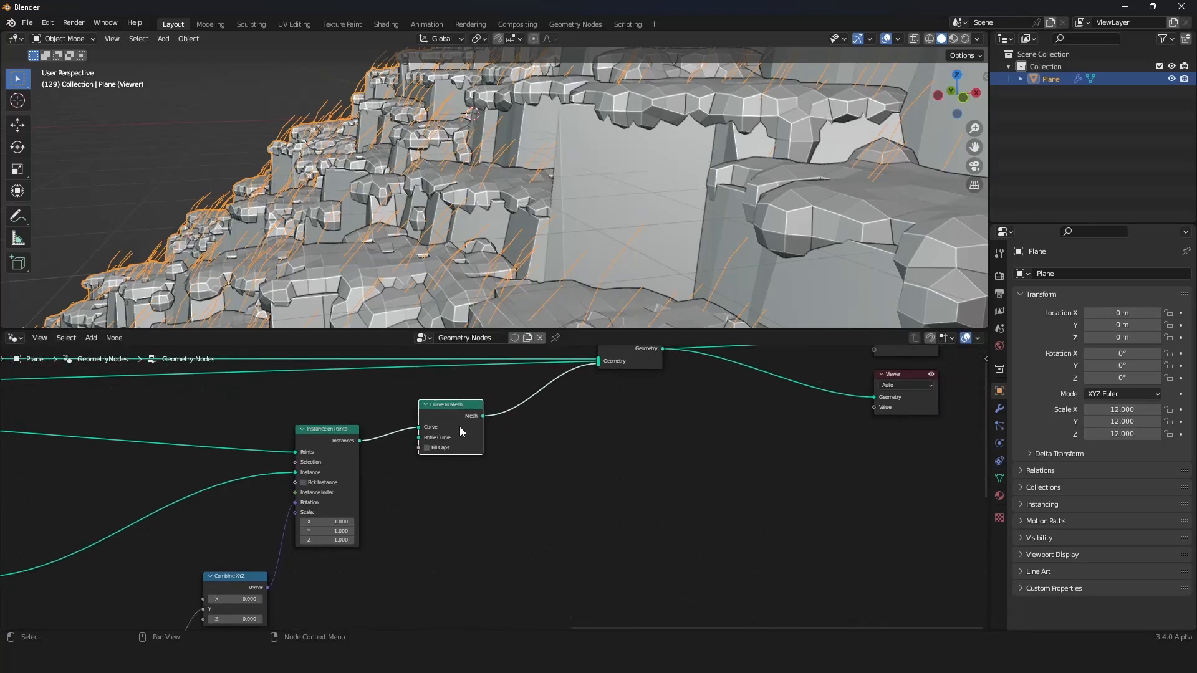
left_click_drag(455, 420, 523, 409)
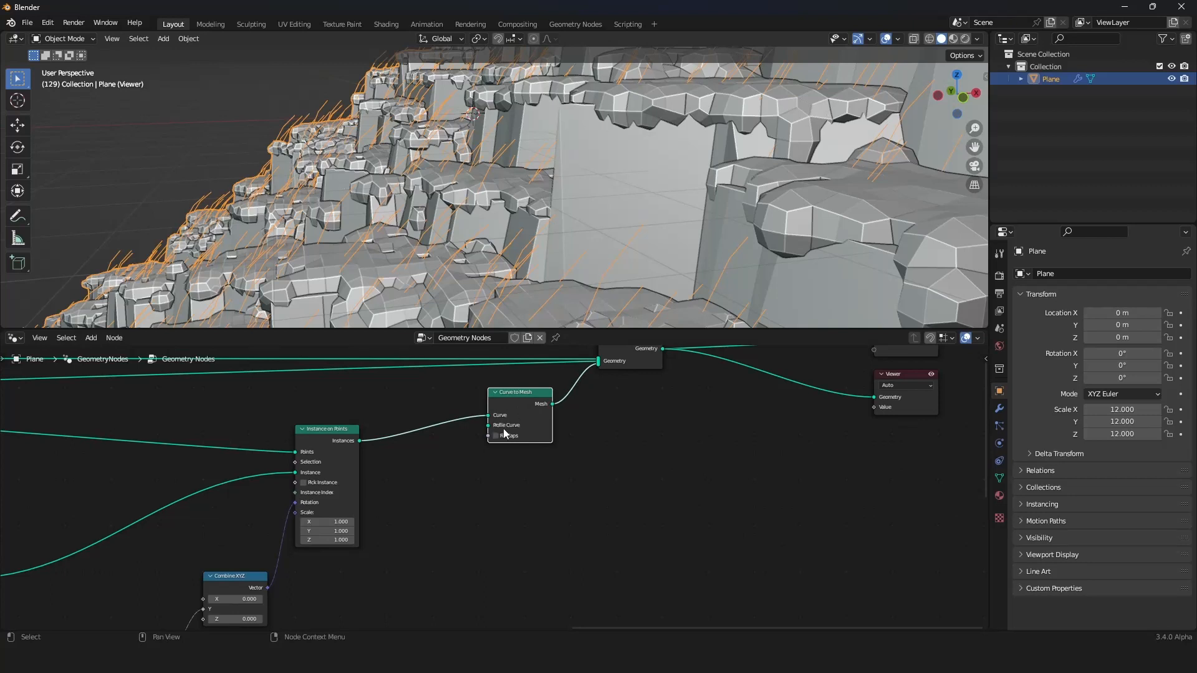
Add a Curve Line node below Curve to Mesh and connect its Curve output to the Profile Curve input
key("shift+a")
mouse_move(384, 404)
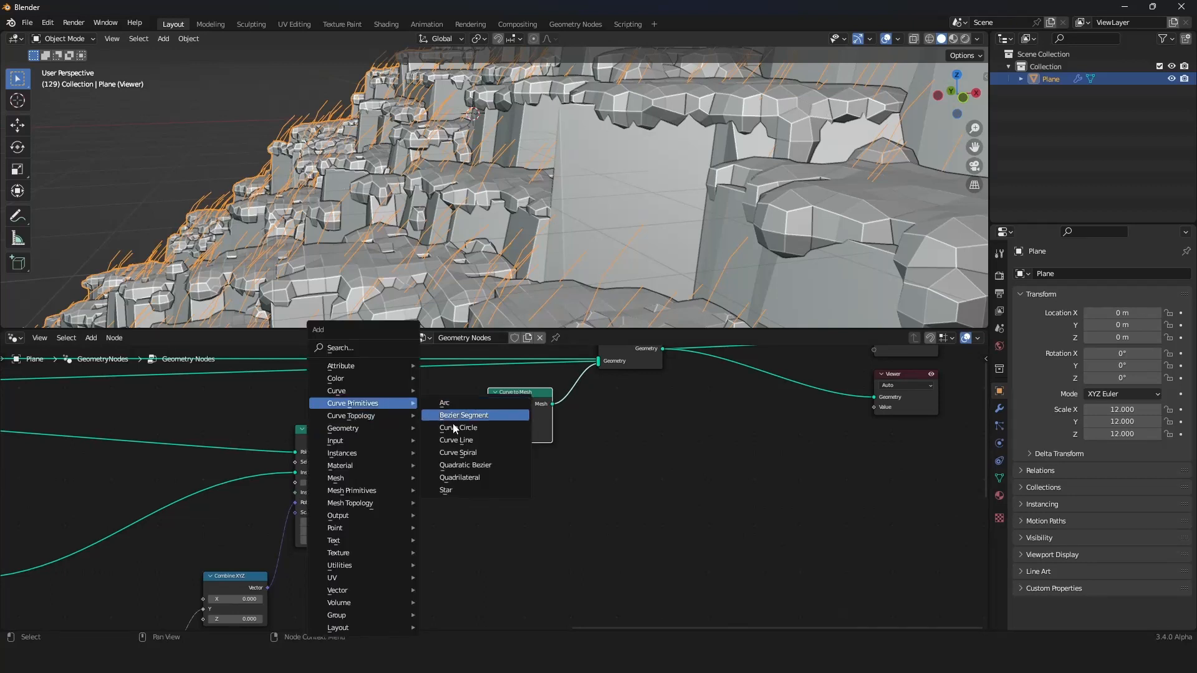
left_click(467, 442)
left_click(462, 508)
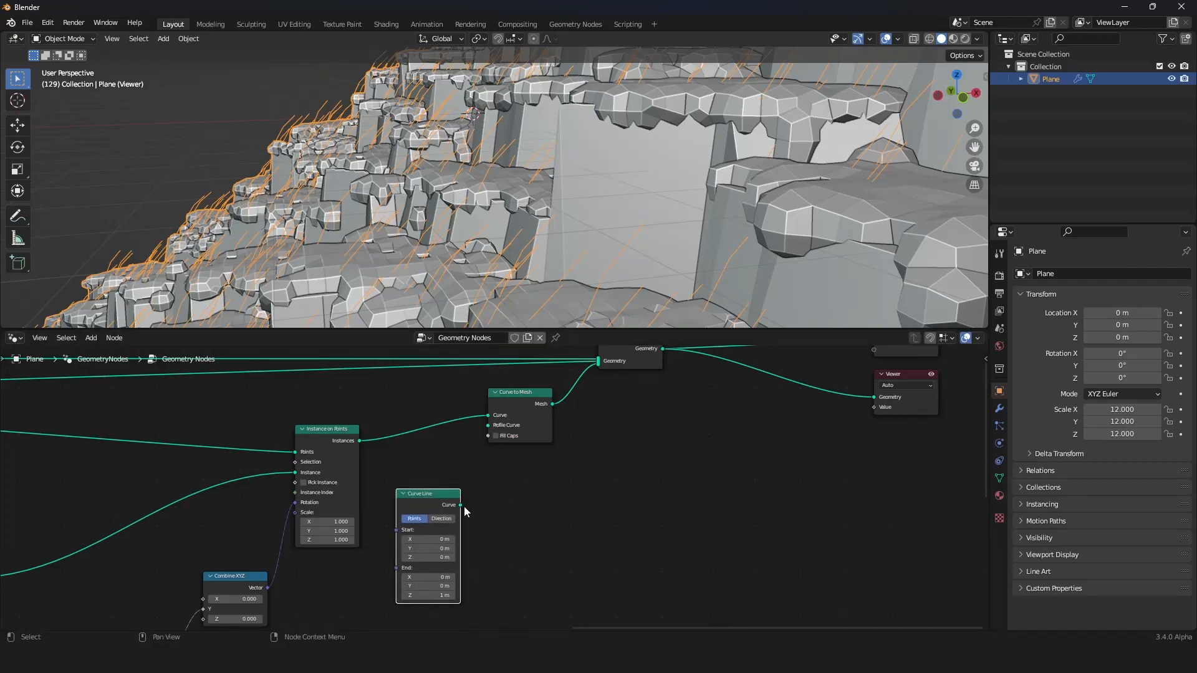
left_click_drag(461, 505, 492, 425)
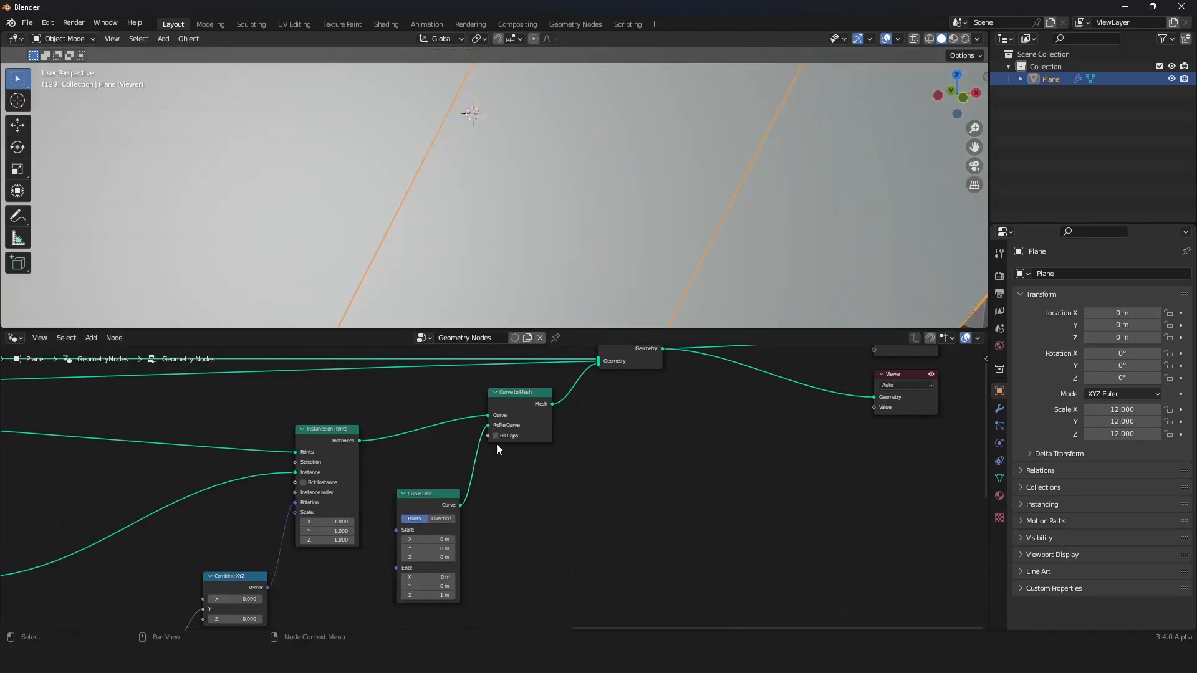
Set the End Z value of the profile Curve Line to 0 m
scroll(429, 242, "down", 7)
mouse_move(429, 241)
middle_mouse_down()
mouse_move(548, 264)
mouse_move(419, 259)
mouse_move(444, 234)
middle_mouse_up()
scroll(449, 561, "up", 5)
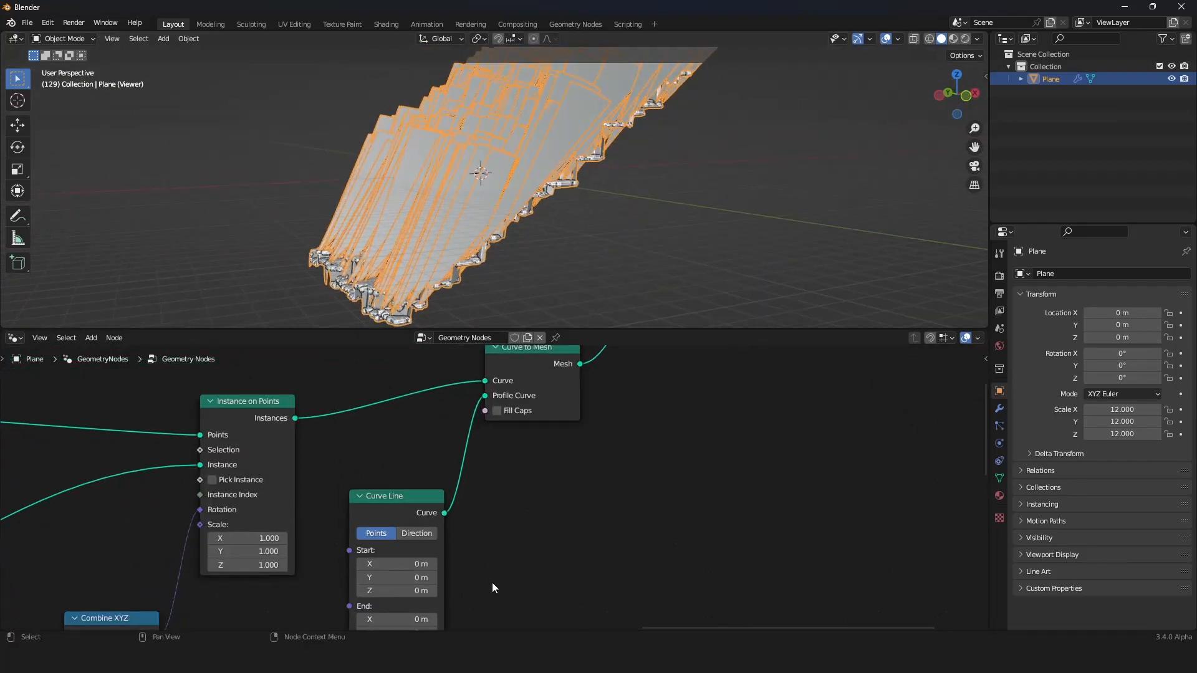
left_click(423, 536)
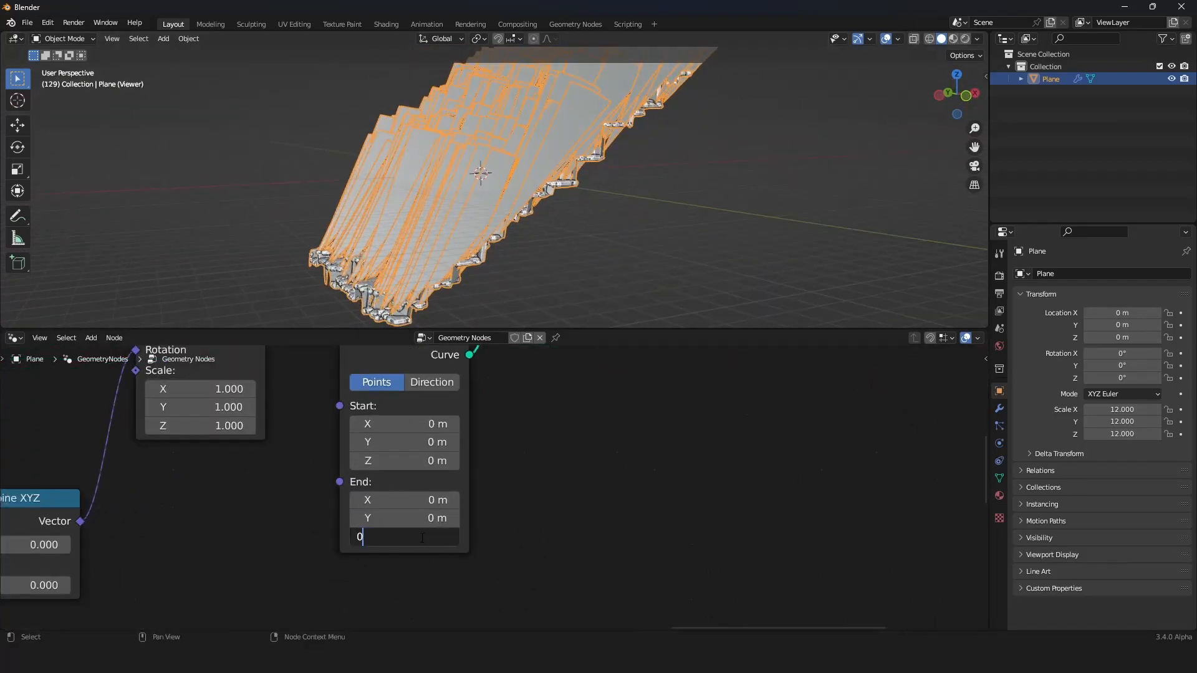
key("Return")
Try an End Y of about -0.03 m on the profile Curve Line and reset it to 0 m
left_click_drag(405, 519, 387, 519, "shift")
left_click(427, 517)
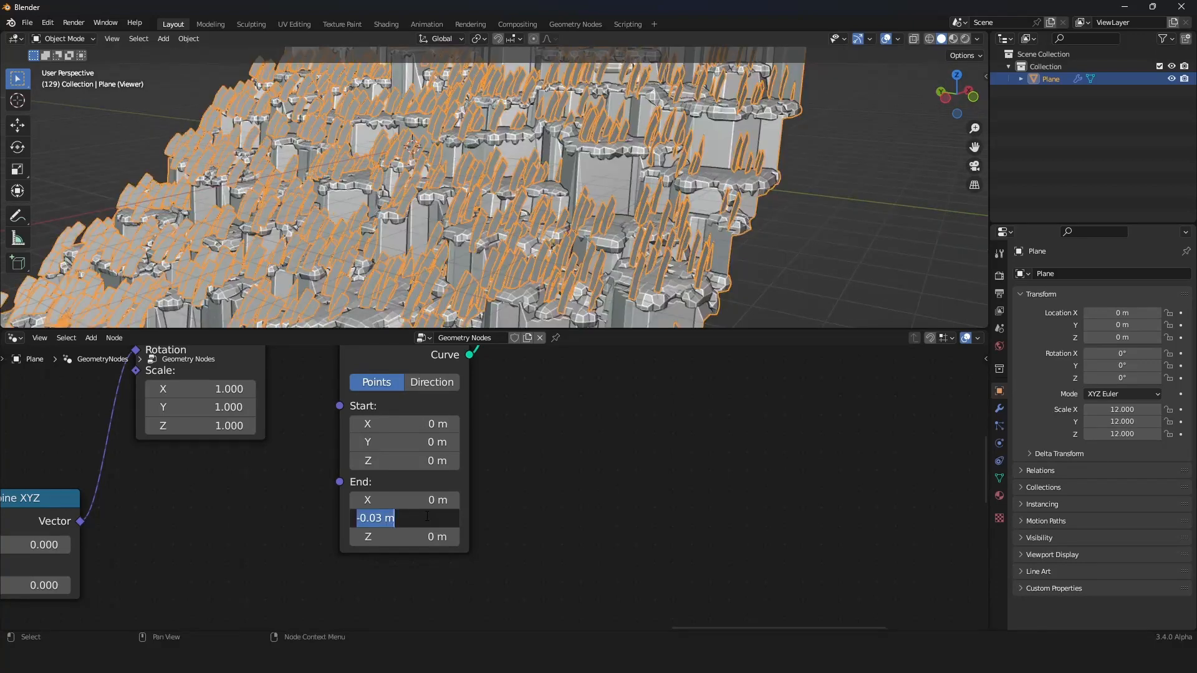
type("0")
key("Return")
Try an End X of 0.001 m on the profile Curve Line and inspect the strands up close
left_click(410, 494)
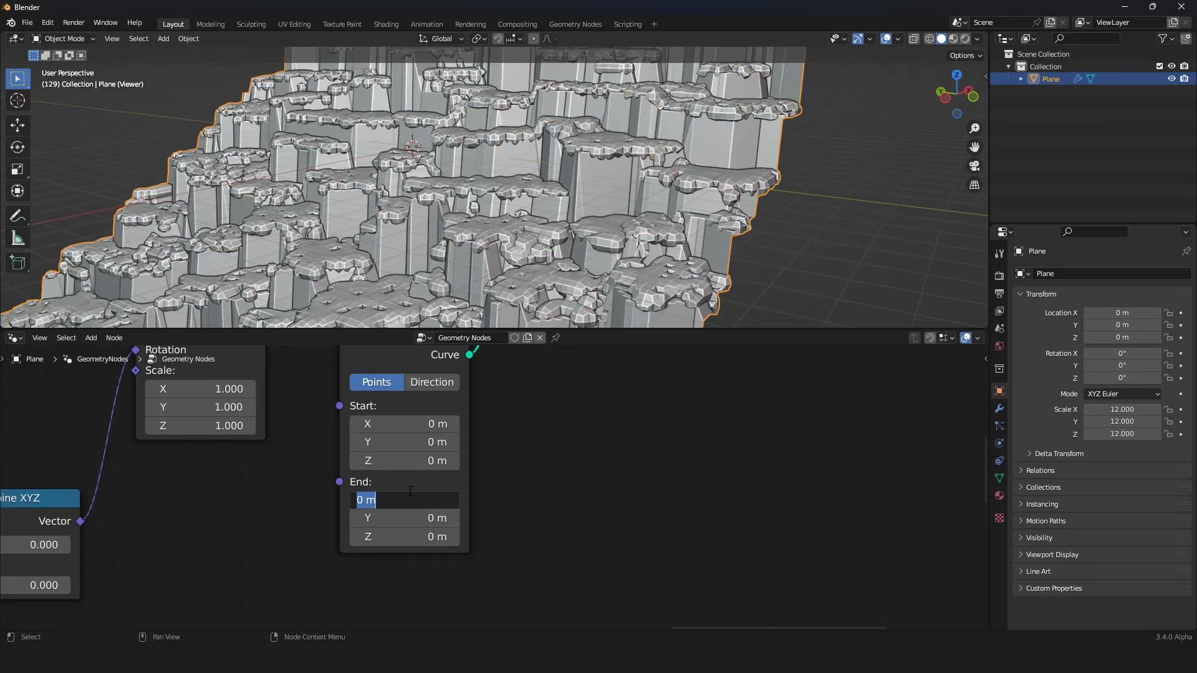
key("Return")
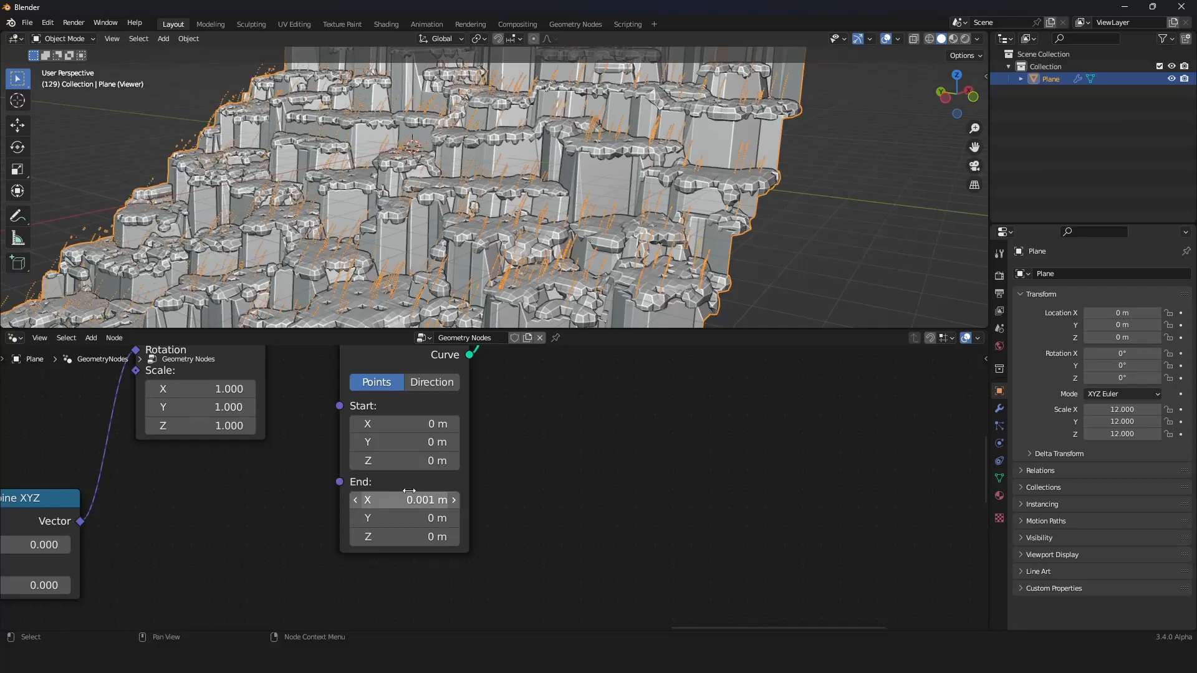
scroll(492, 218, "up", 2)
scroll(570, 252, "up", 8)
middle_click_drag(492, 219, 528, 222)
scroll(570, 246, "down", 10)
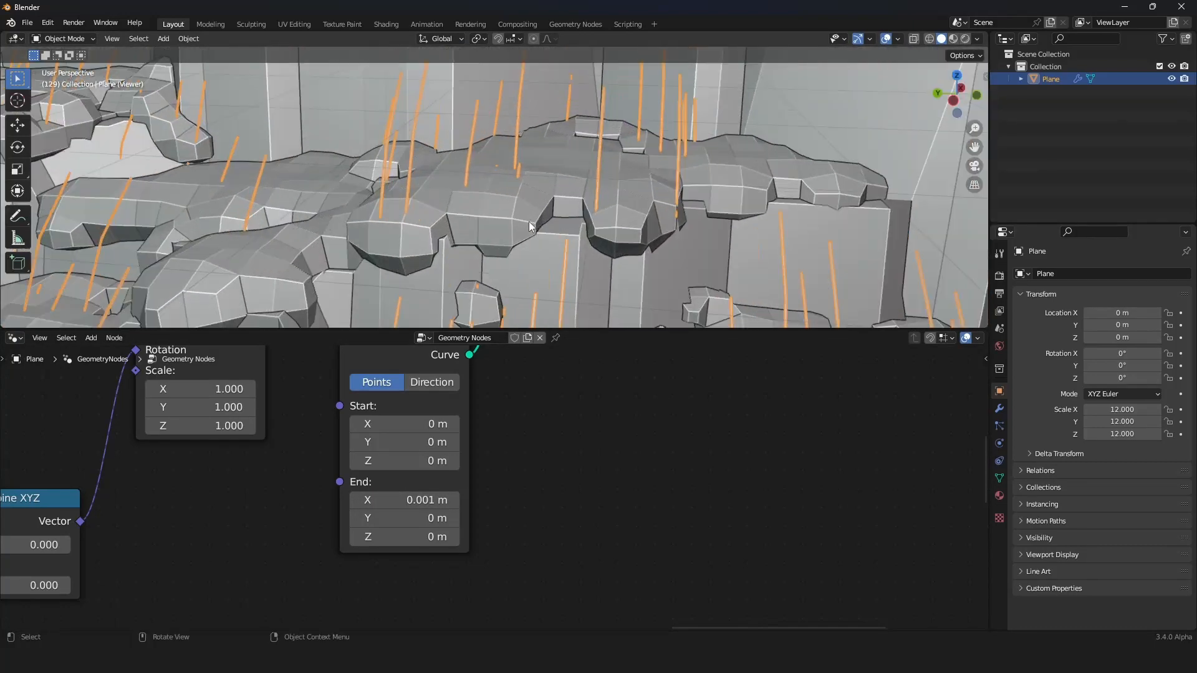
Set the profile Curve Line's End X to 0.002 m and check the strand width up close
left_click(410, 501)
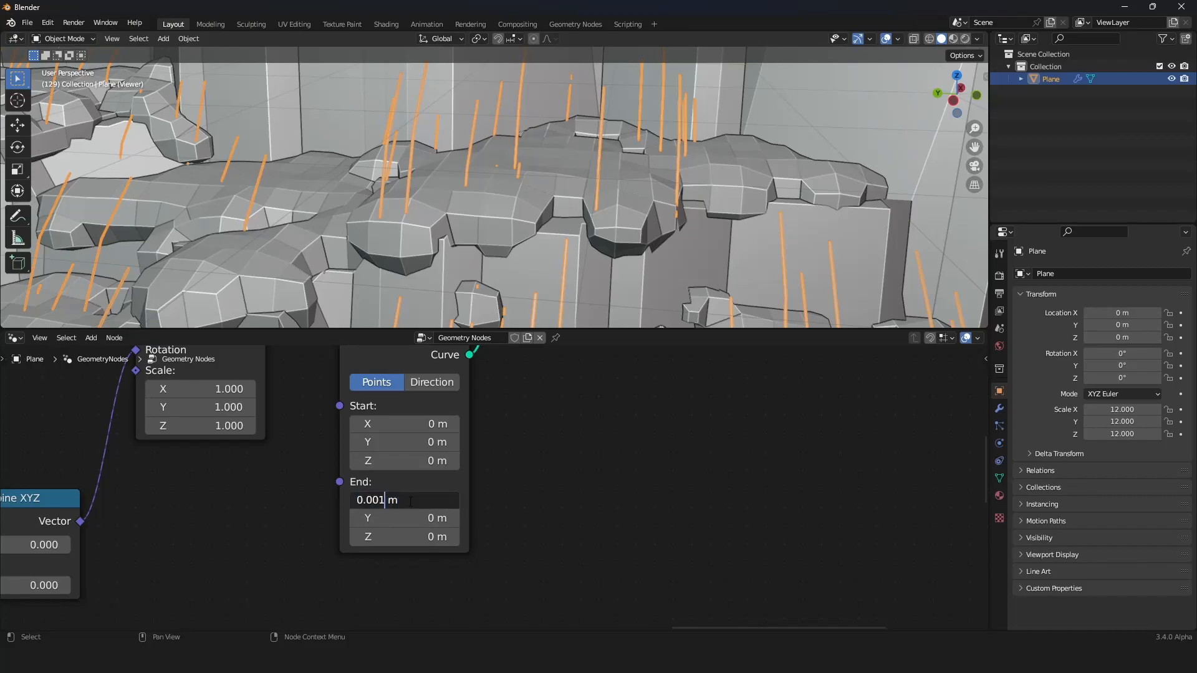
key("Return")
scroll(701, 260, "down", 4)
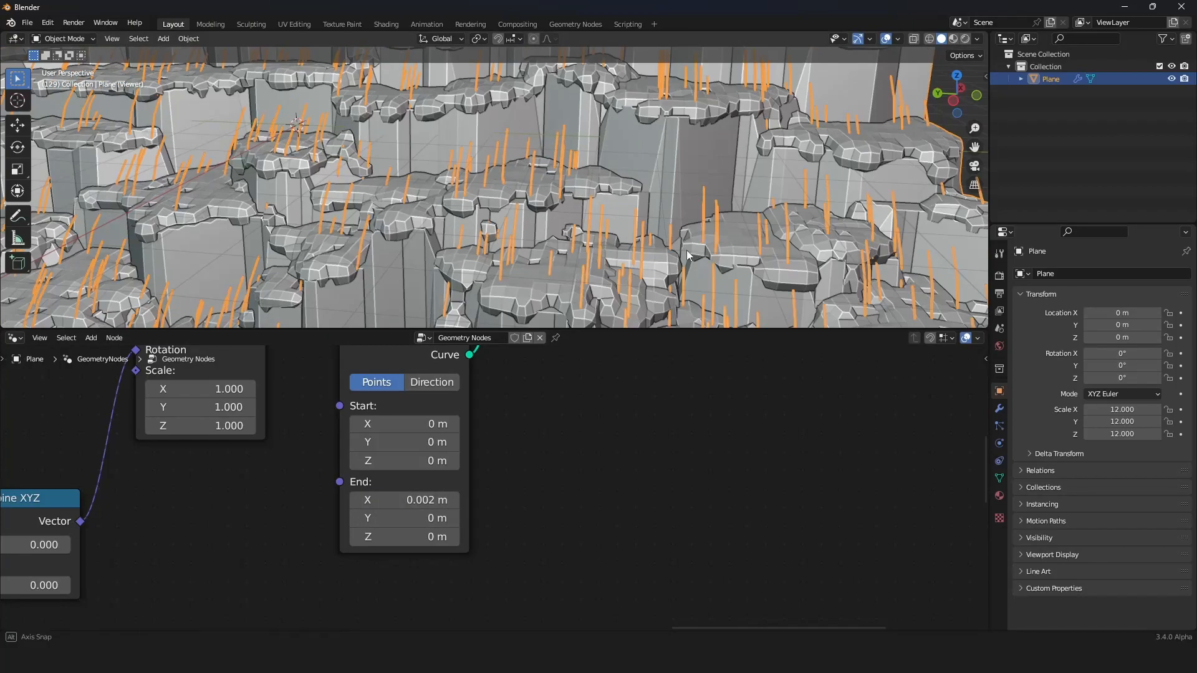
mouse_move(701, 260)
middle_mouse_down()
mouse_move(643, 238)
mouse_move(657, 263)
mouse_move(699, 261)
middle_mouse_up()
scroll(630, 231, "up", 5)
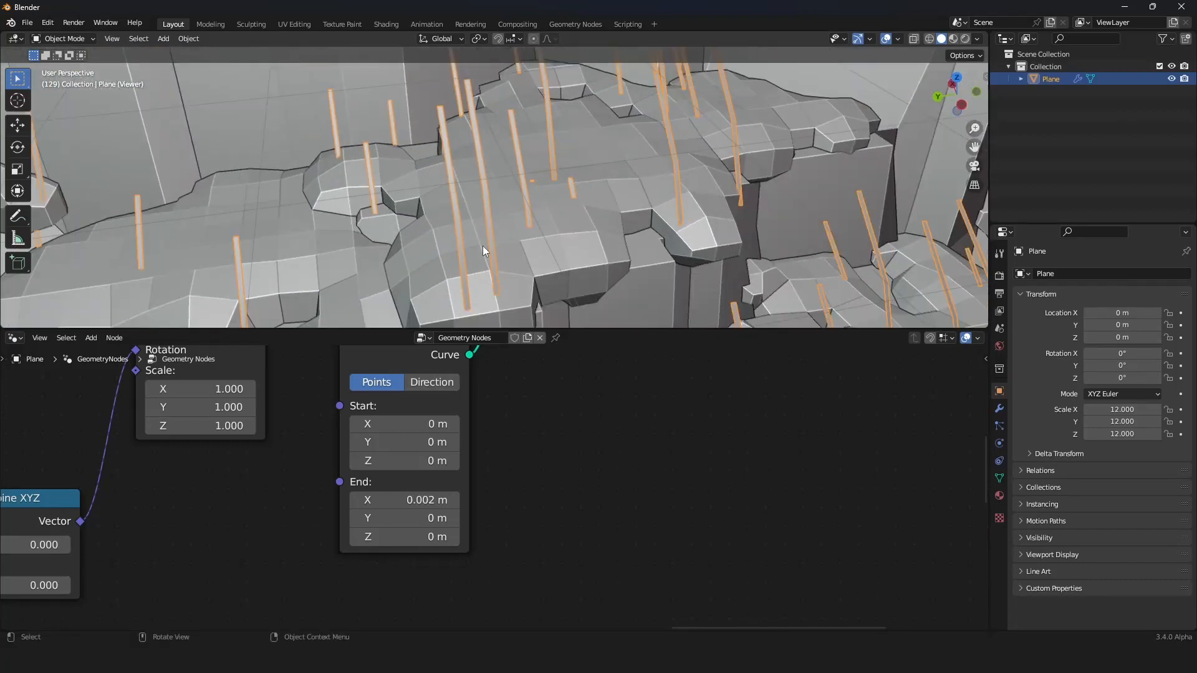
Move the Curve to Mesh and Join Geometry nodes farther from Instance on Points to make room
scroll(527, 436, "down", 7)
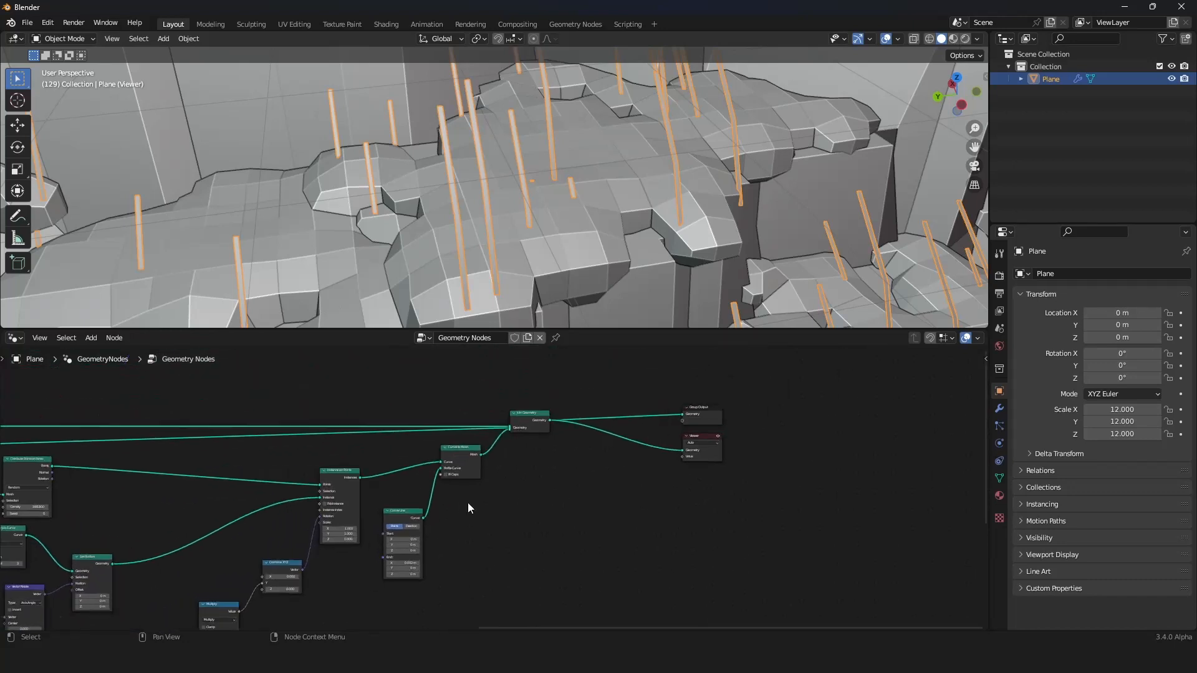
scroll(424, 580, "up", 3)
left_click_drag(450, 573, 365, 436)
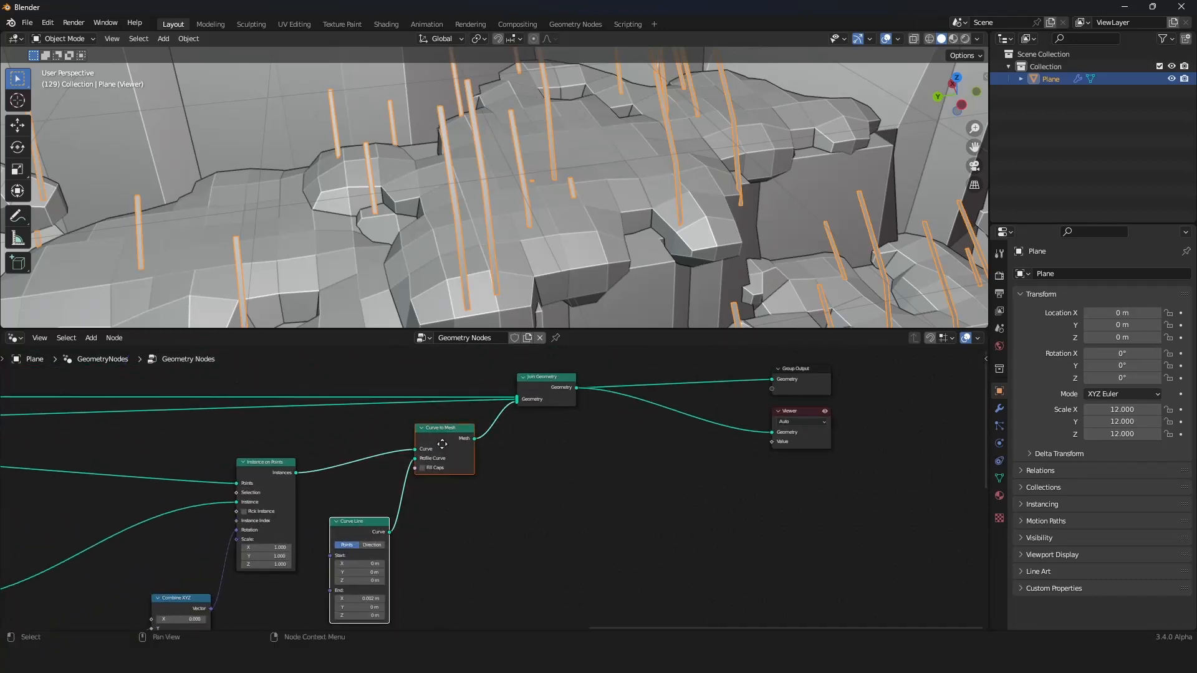
left_click_drag(442, 444, 483, 445)
left_click_drag(550, 386, 609, 385)
Duplicate the Spline Parameter node and place the copy just above Instance on Points
scroll(492, 487, "down", 6)
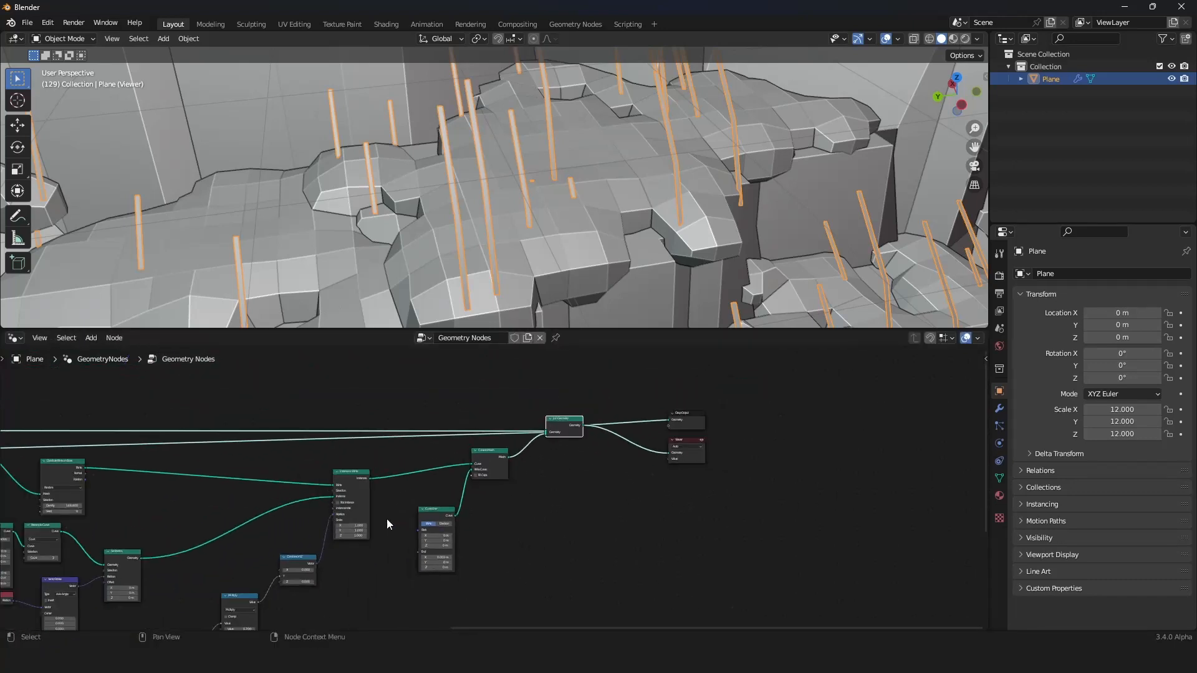
scroll(387, 520, "down", 4)
middle_click_drag(331, 552, 530, 455)
scroll(530, 455, "up", 6)
middle_click_drag(406, 487, 754, 570)
scroll(482, 454, "down", 1)
middle_click_drag(374, 513, 306, 398)
middle_click_drag(584, 453, 469, 451)
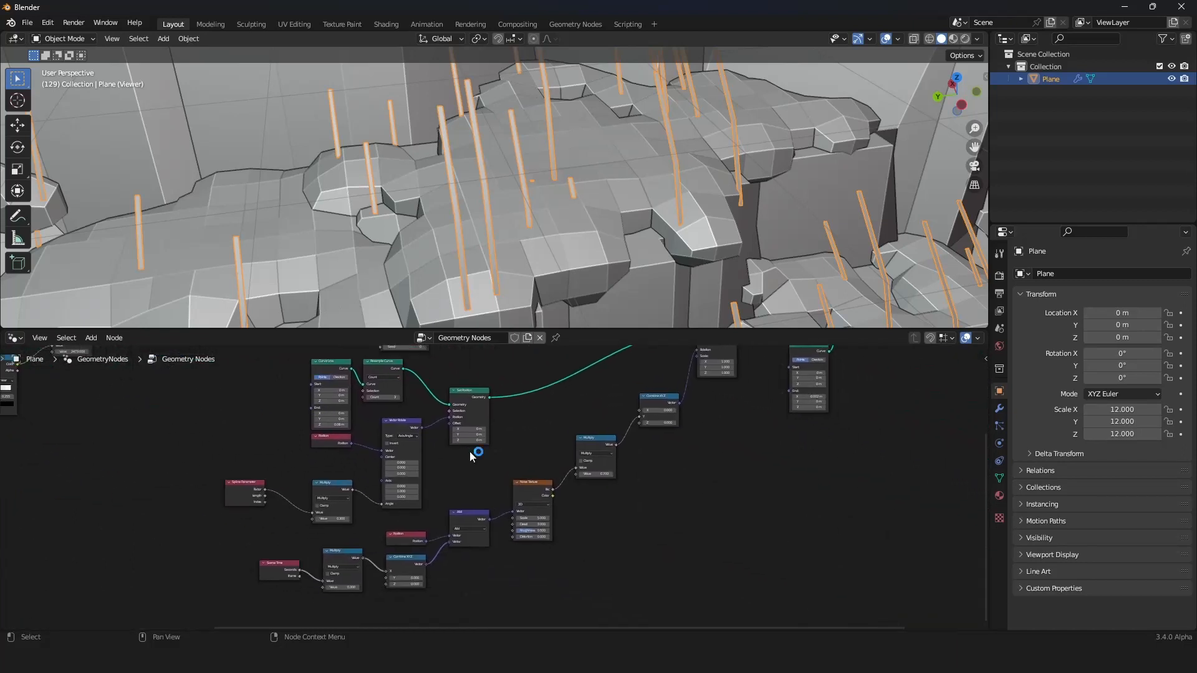
scroll(470, 451, "up", 2)
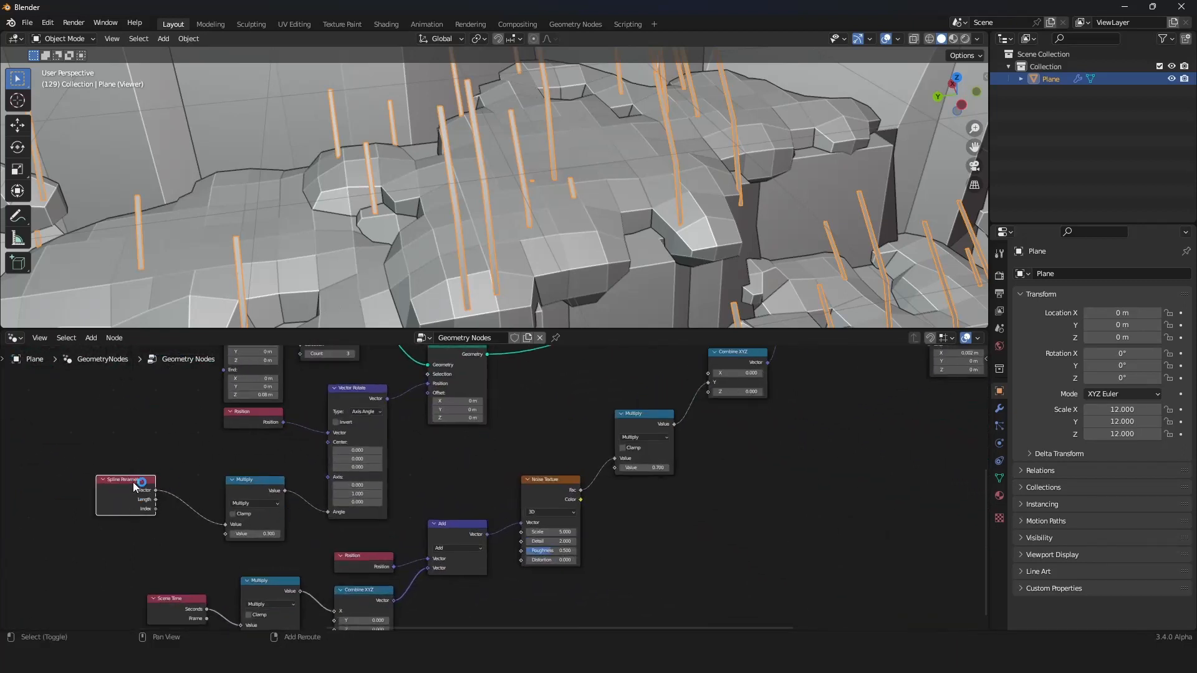
key("shift+d")
left_click(769, 428)
scroll(770, 428, "down", 3)
middle_click_drag(770, 428, 405, 545)
scroll(406, 545, "up", 3)
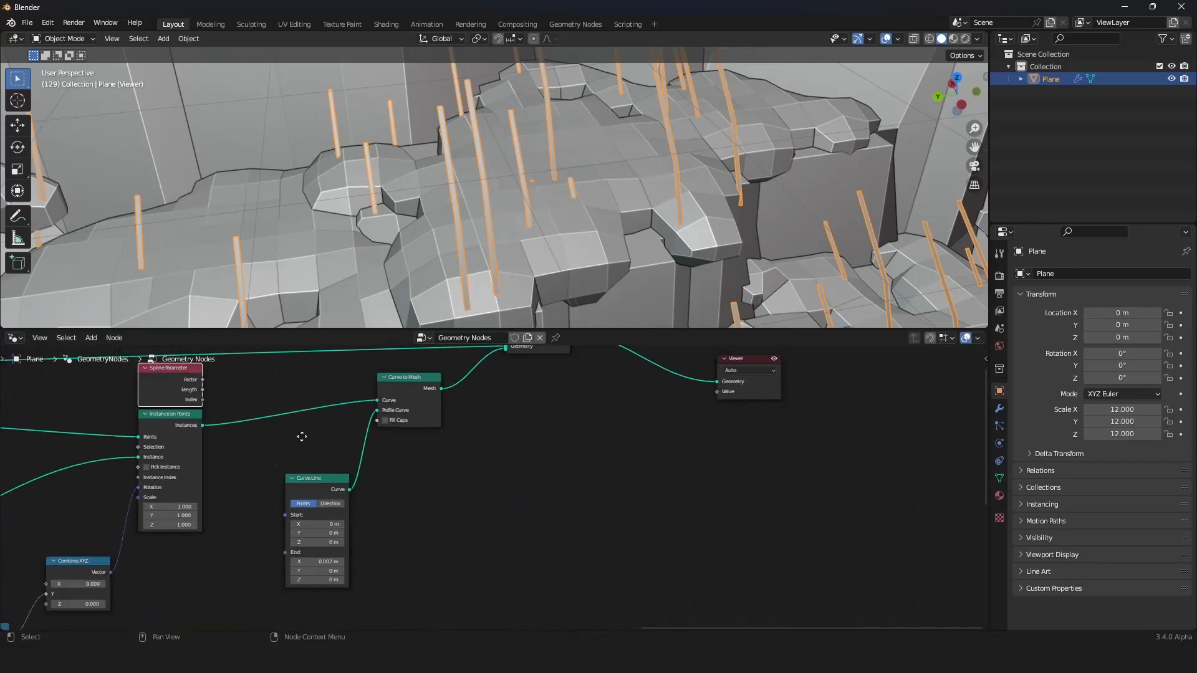
middle_click_drag(301, 436, 436, 494)
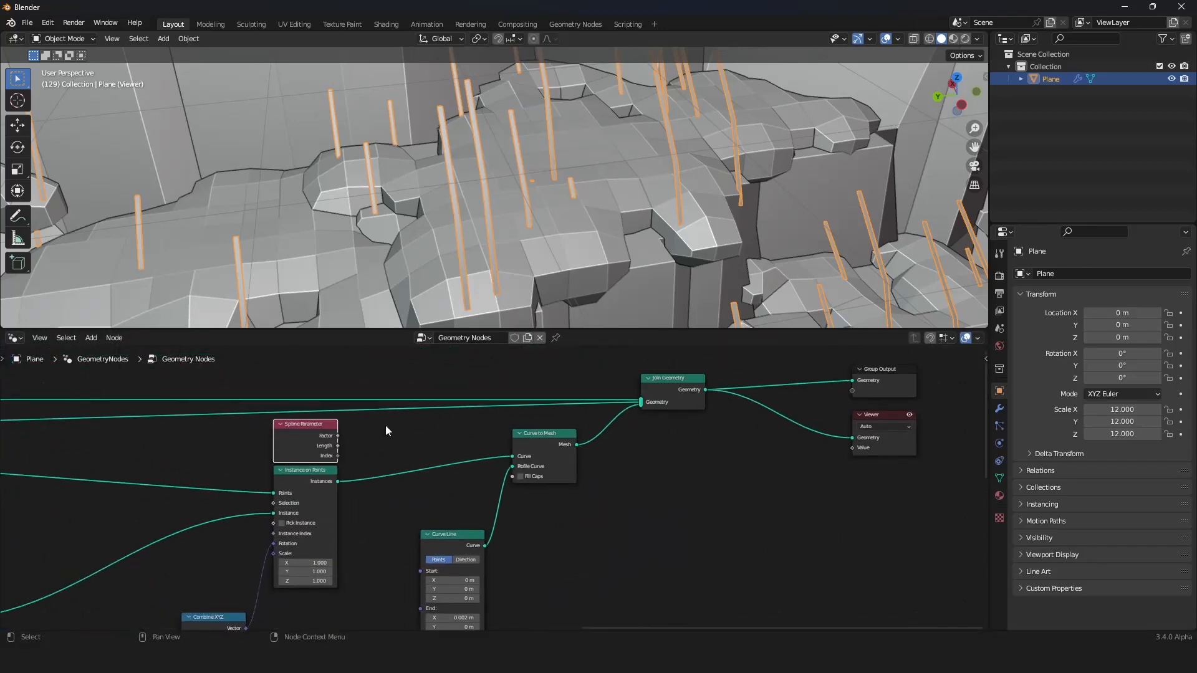
Insert a Set Curve Radius node between Instance on Points and Curve to Mesh
key("shift+a")
mouse_move(393, 393)
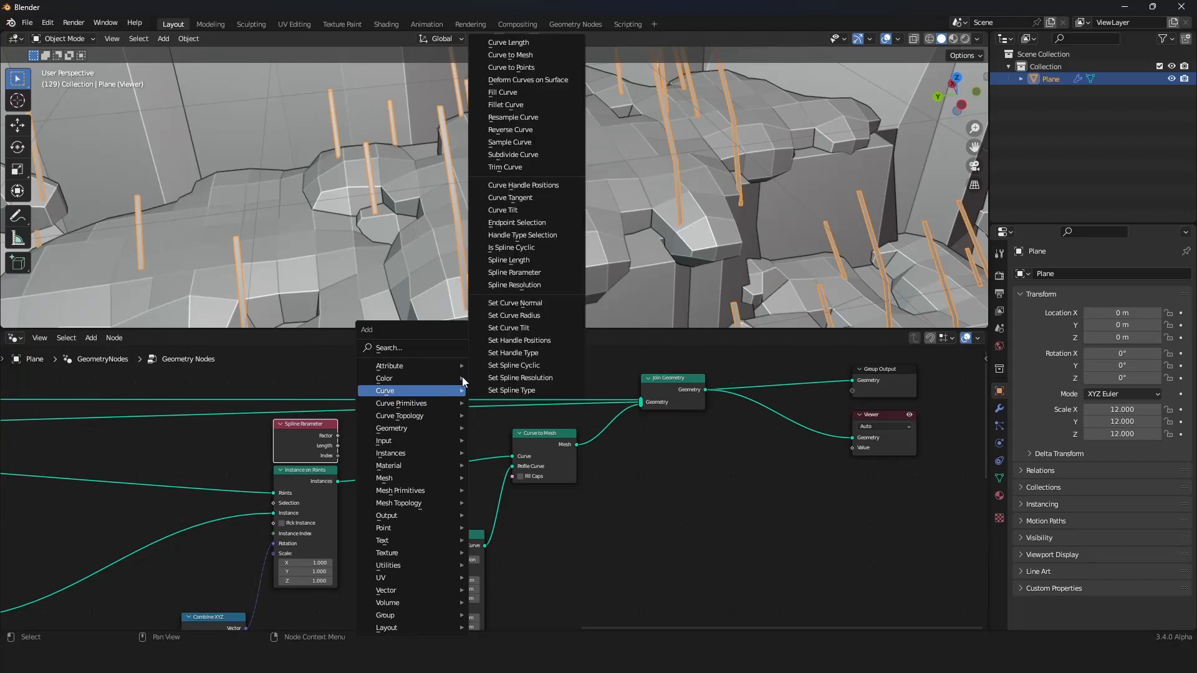
left_click(517, 316)
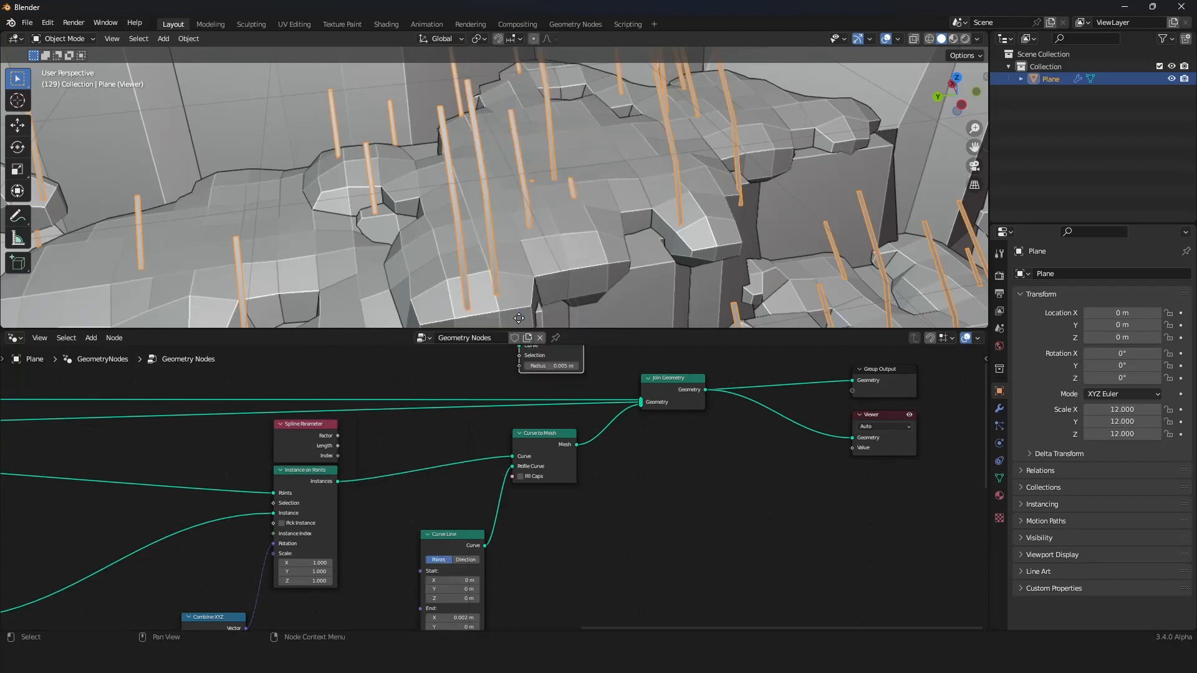
left_click(402, 452)
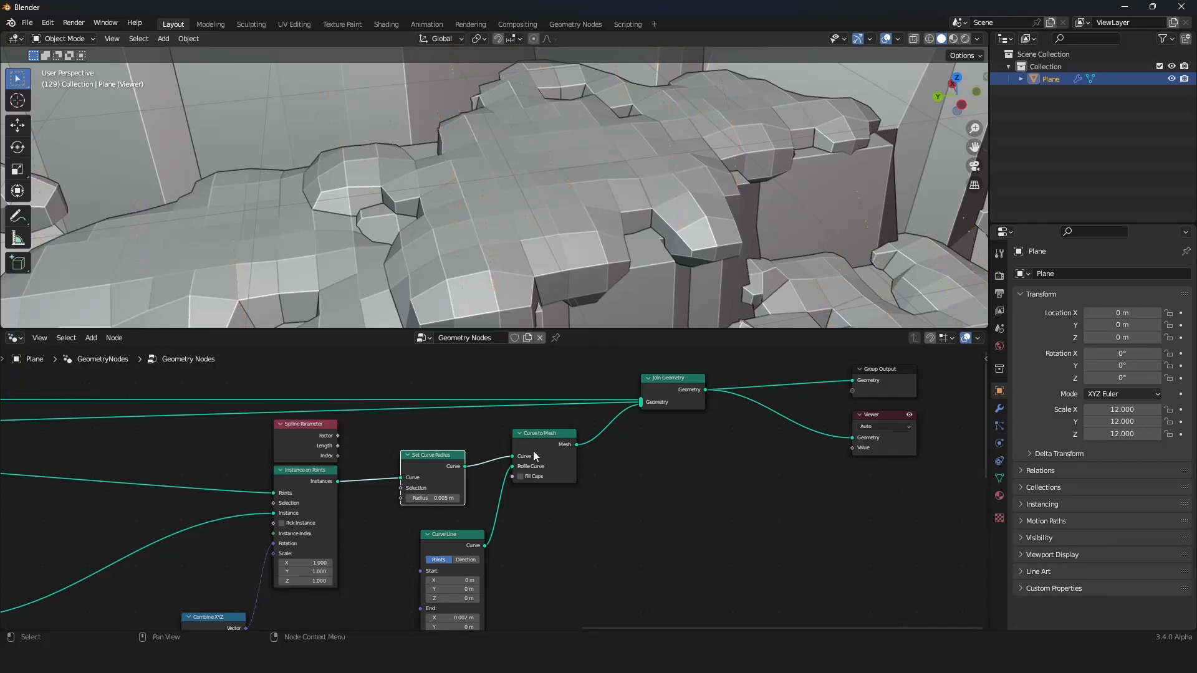
Connect the copied Spline Parameter's Factor output to the Radius input of Set Curve Radius and inspect the strands
scroll(533, 450, "up", 2)
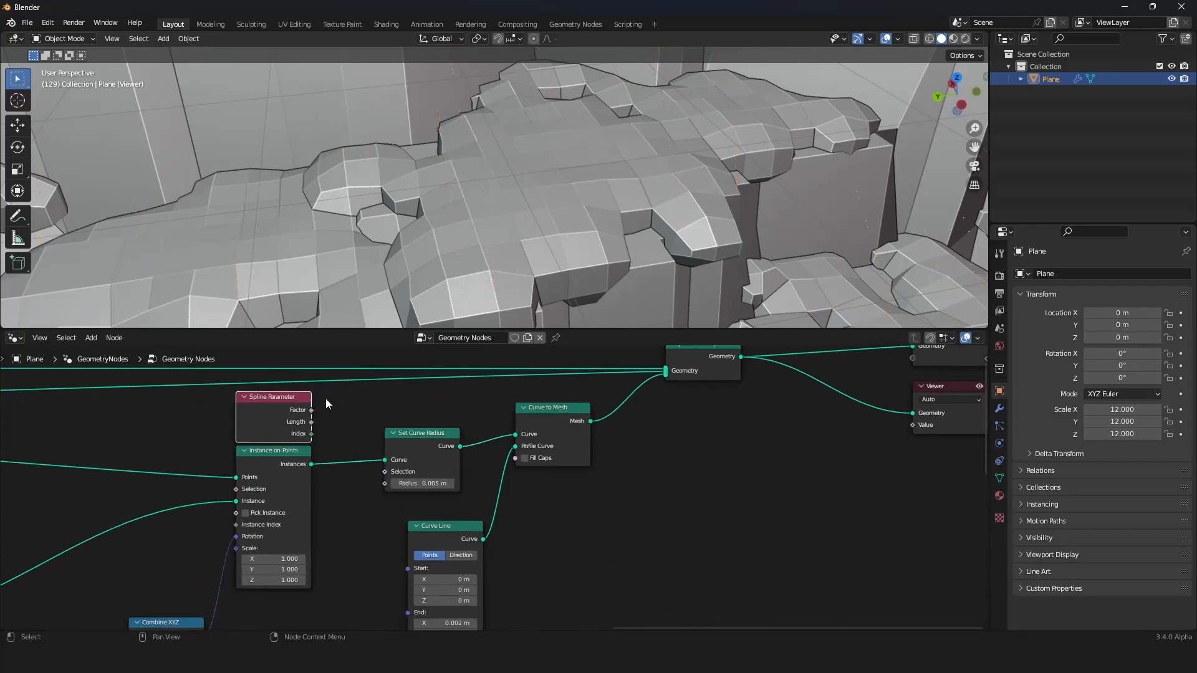
left_click_drag(376, 484, 382, 482)
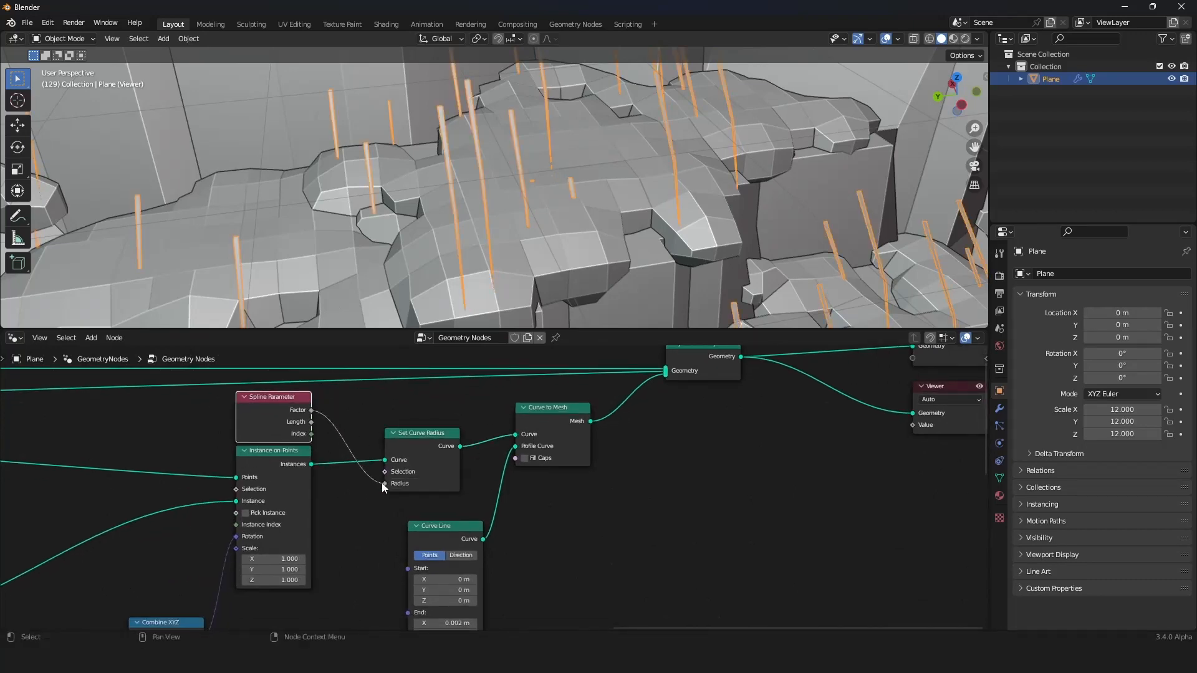
middle_click_drag(500, 246, 527, 282)
middle_click_drag(526, 193, 511, 298)
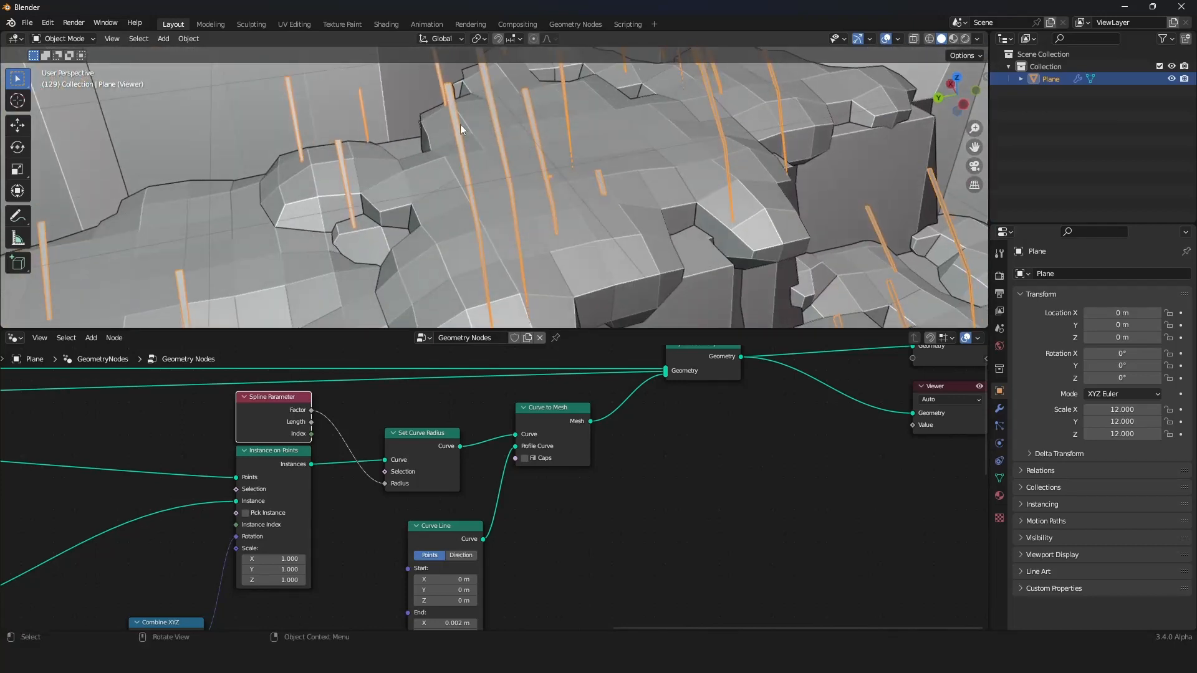
Move the copied Spline Parameter below Instance on Points and insert a Map Range node between it and Set Curve Radius
scroll(405, 497, "down", 5)
middle_click_drag(400, 500, 390, 445)
left_click_drag(339, 392, 338, 528)
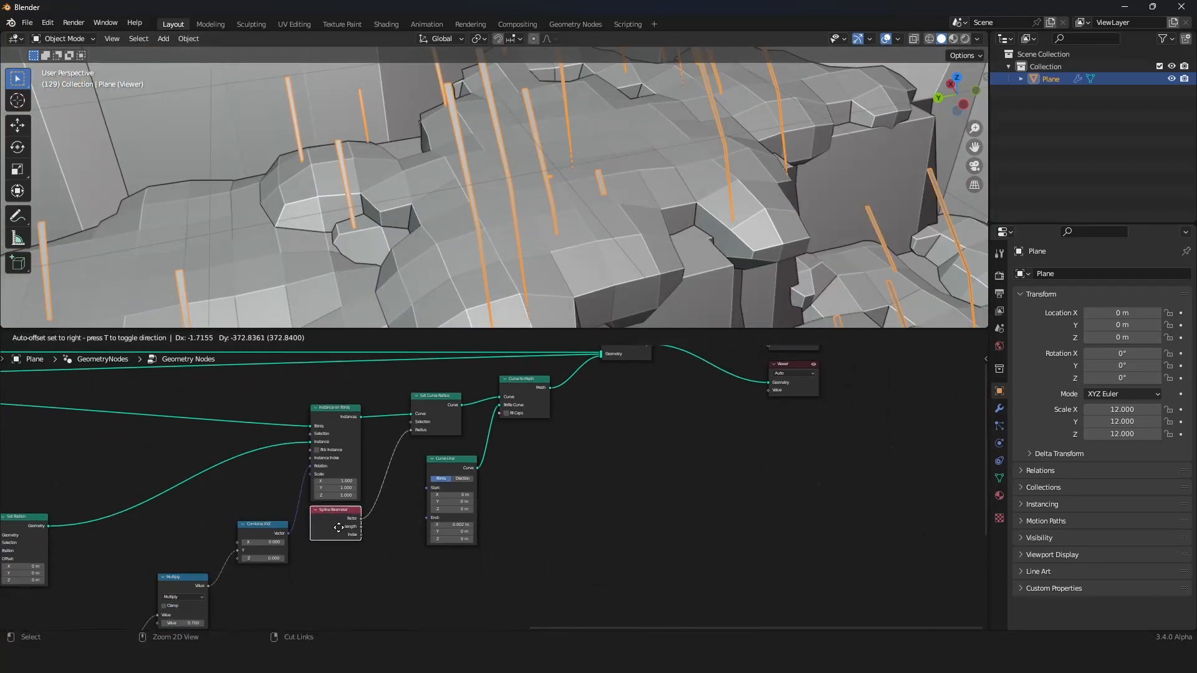
key("shift+a")
left_click(377, 346)
type("m")
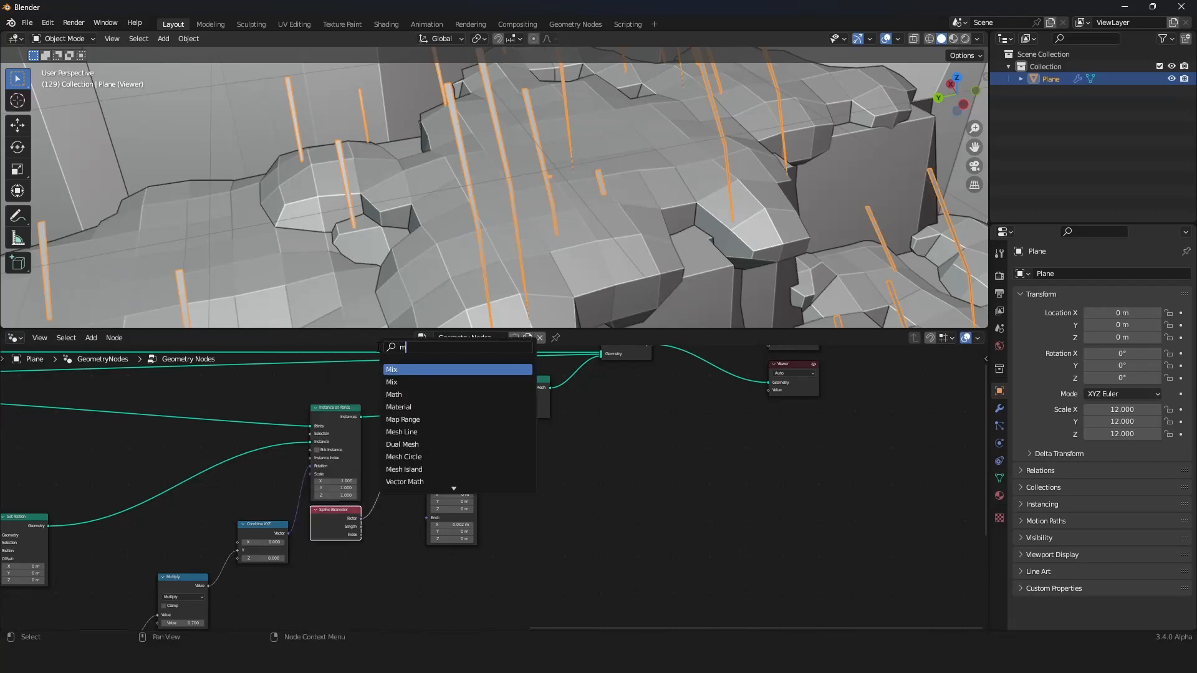
type("ap")
key("Return")
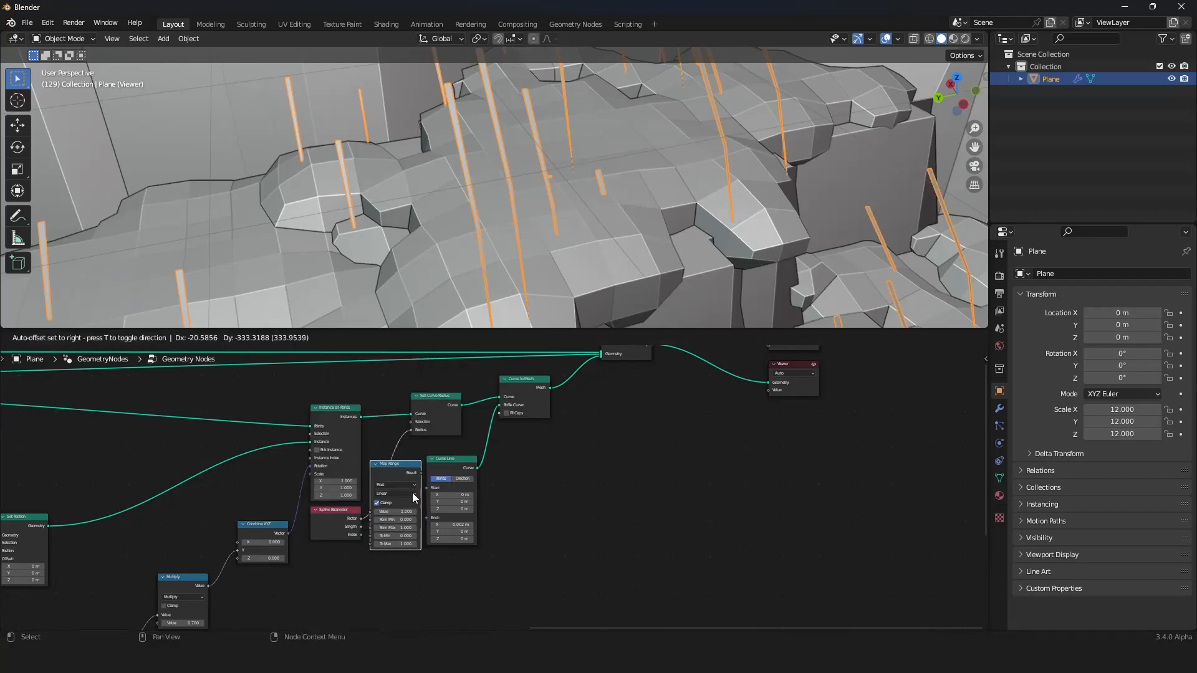
scroll(413, 492, "up", 3)
left_click(543, 449)
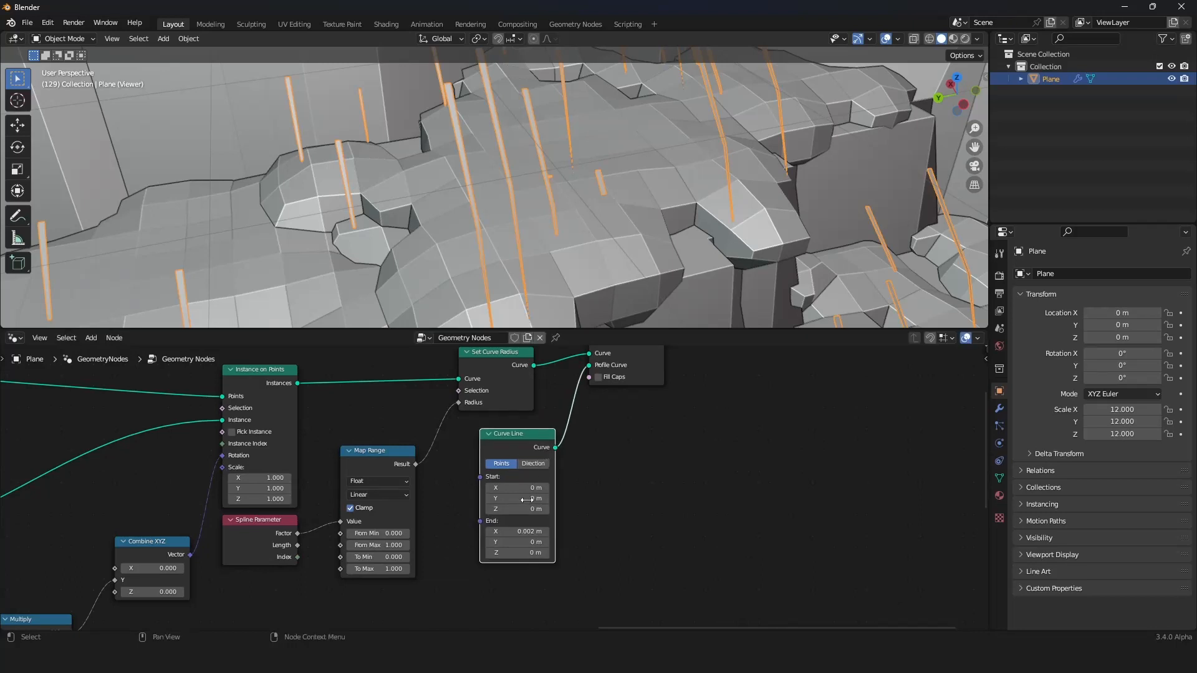
Set the Map Range's To Min to 1 and To Max to 0, and check the strands' taper
scroll(377, 502, "up", 3)
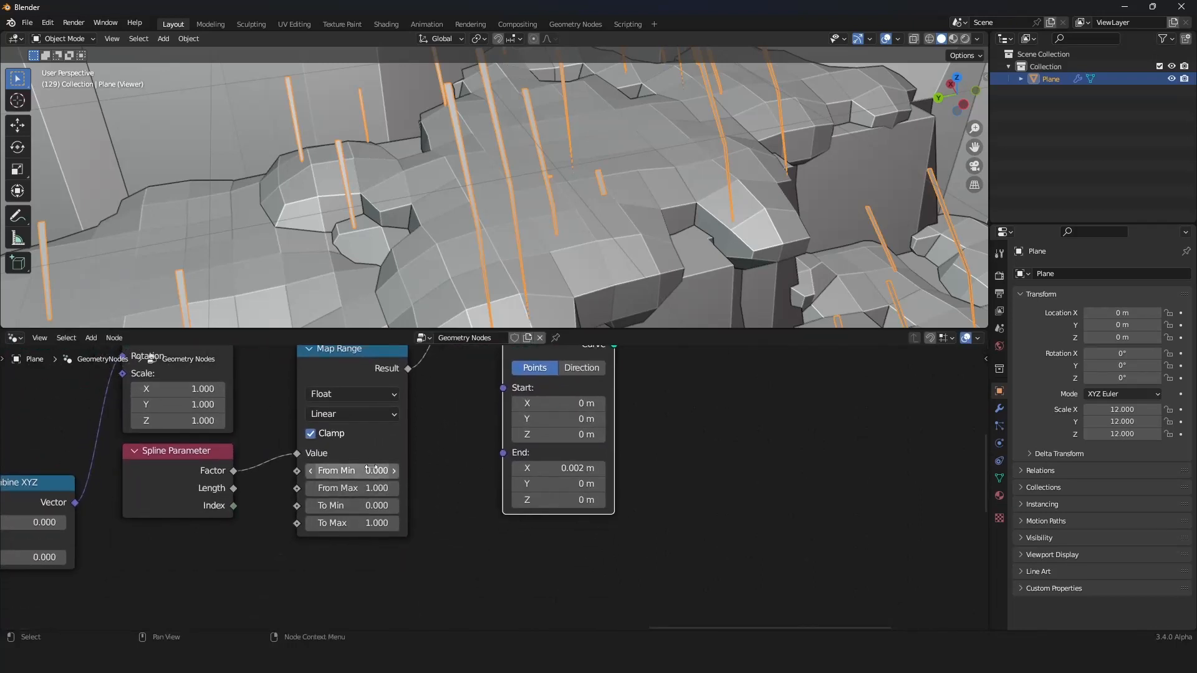
left_click(355, 506)
type("1")
key("Return")
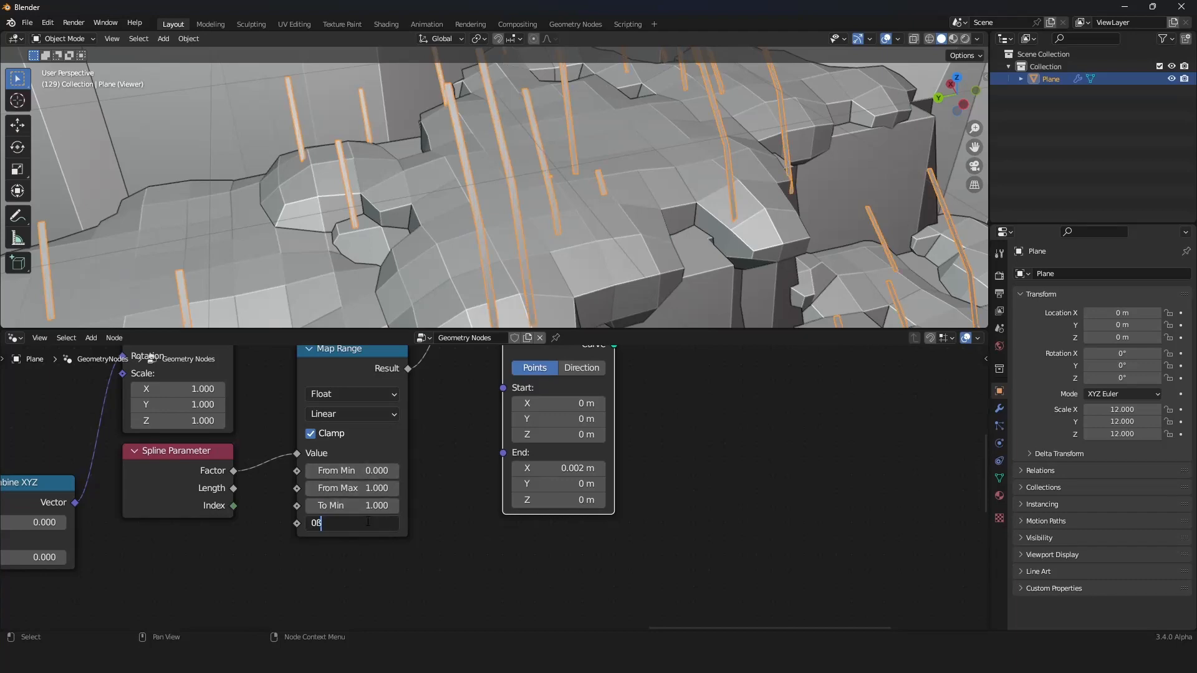
key("Return")
middle_click_drag(525, 298, 501, 146)
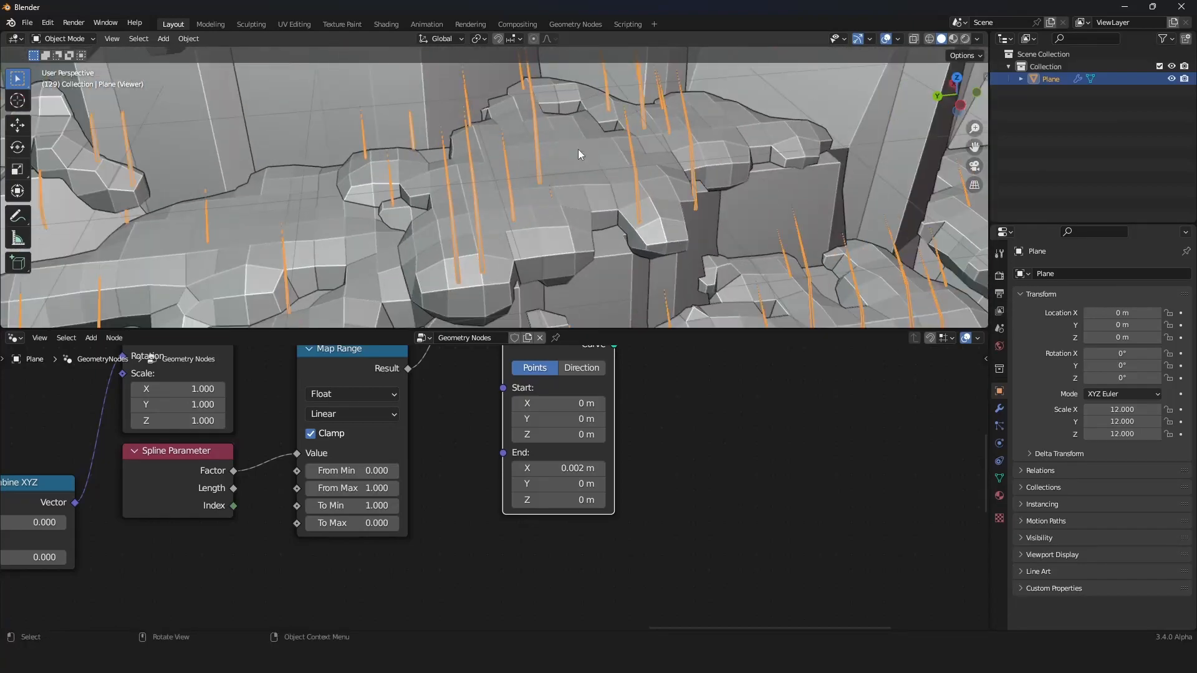
scroll(581, 154, "down", 6)
middle_click_drag(581, 154, 518, 187)
scroll(581, 252, "down", 3)
scroll(517, 187, "up", 5)
scroll(602, 448, "down", 4)
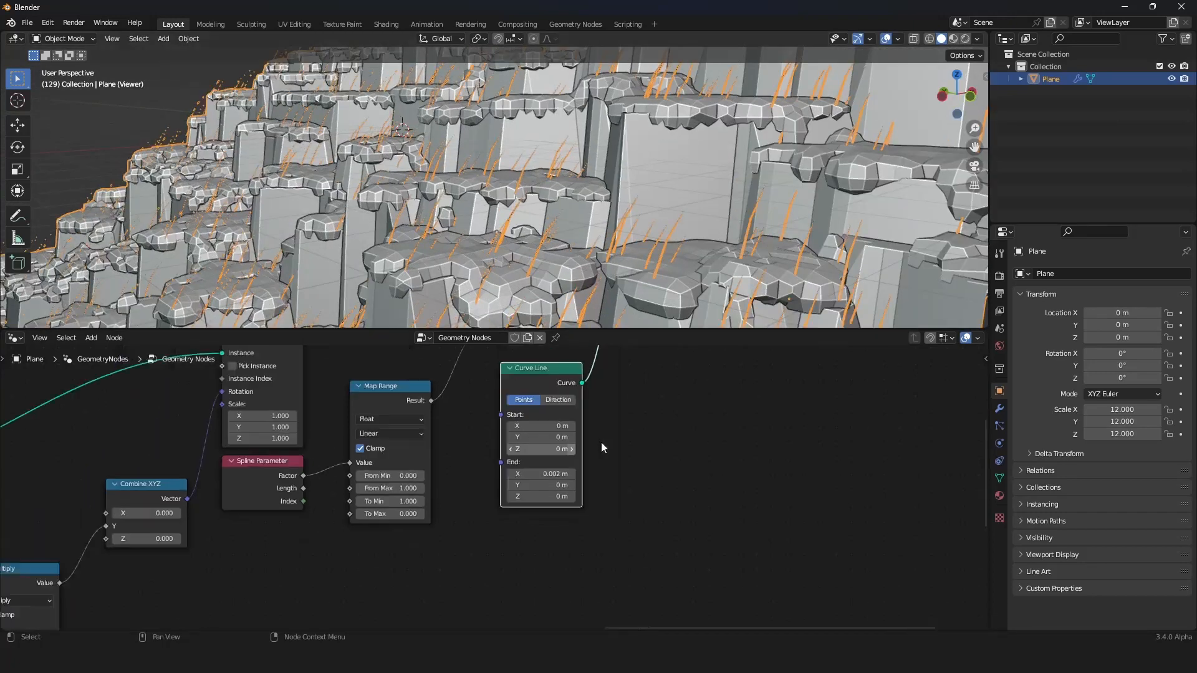
Try a Density of about 1071.3 on the grass's Distribute Points on Faces node and undo it
scroll(600, 448, "down", 11)
middle_click_drag(600, 448, 603, 504)
scroll(602, 505, "up", 9)
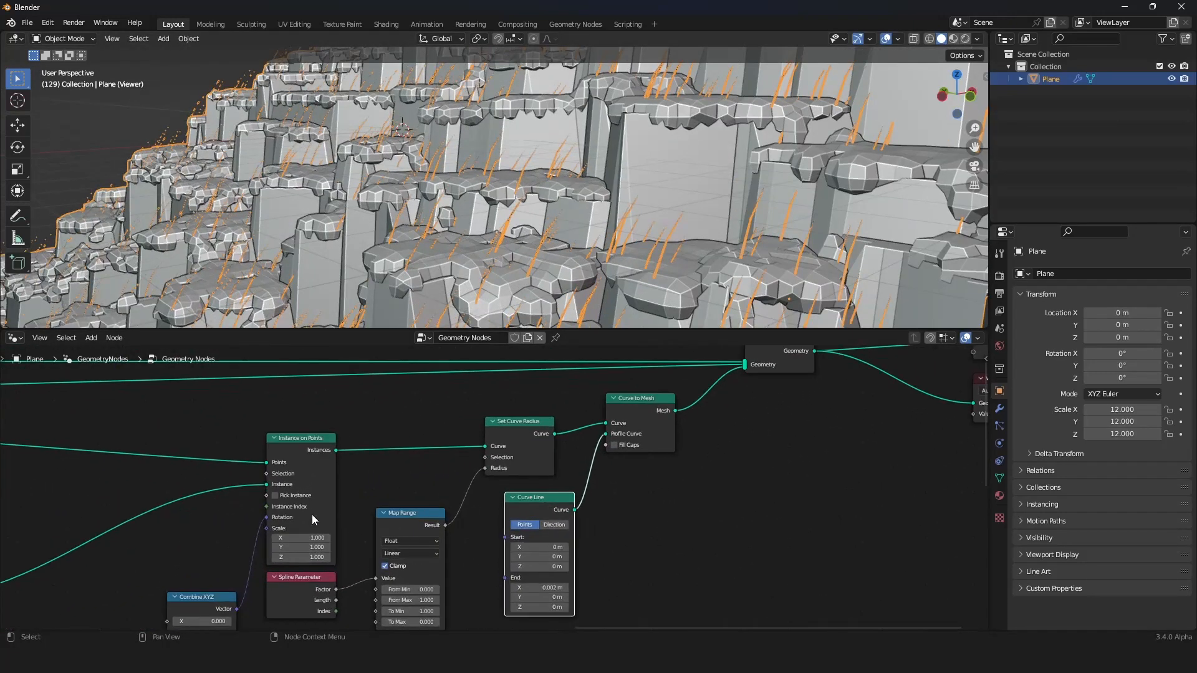
scroll(312, 514, "left", 10, "ctrl")
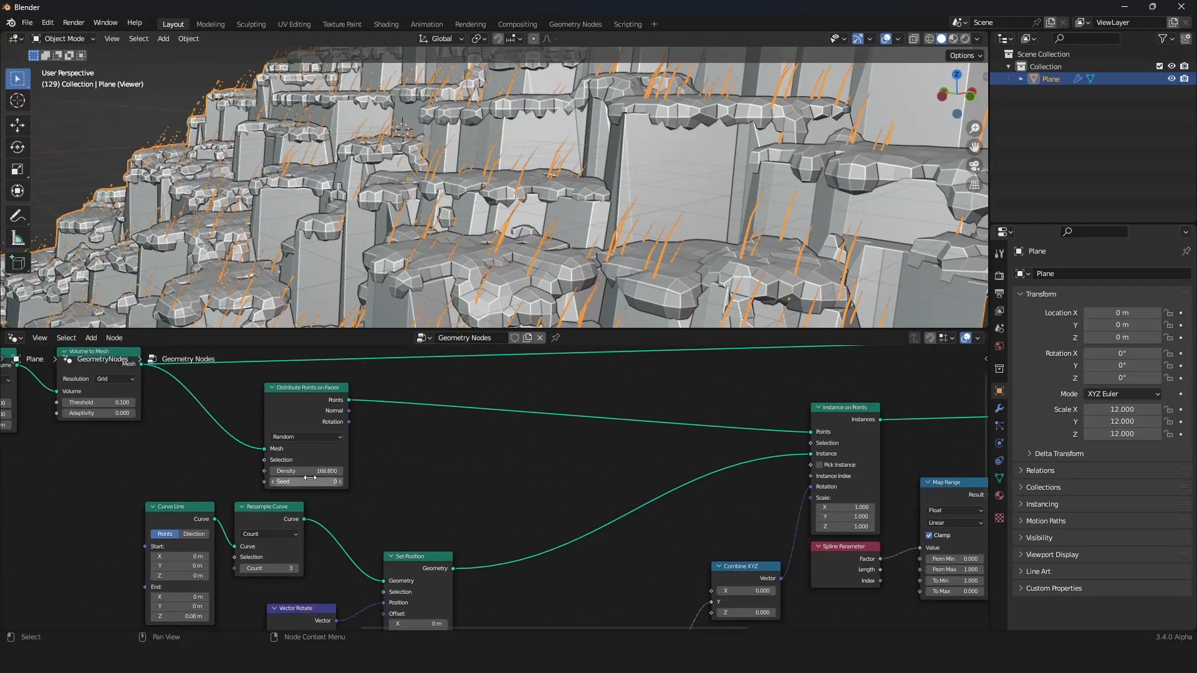
left_click_drag(293, 472, 547, 472)
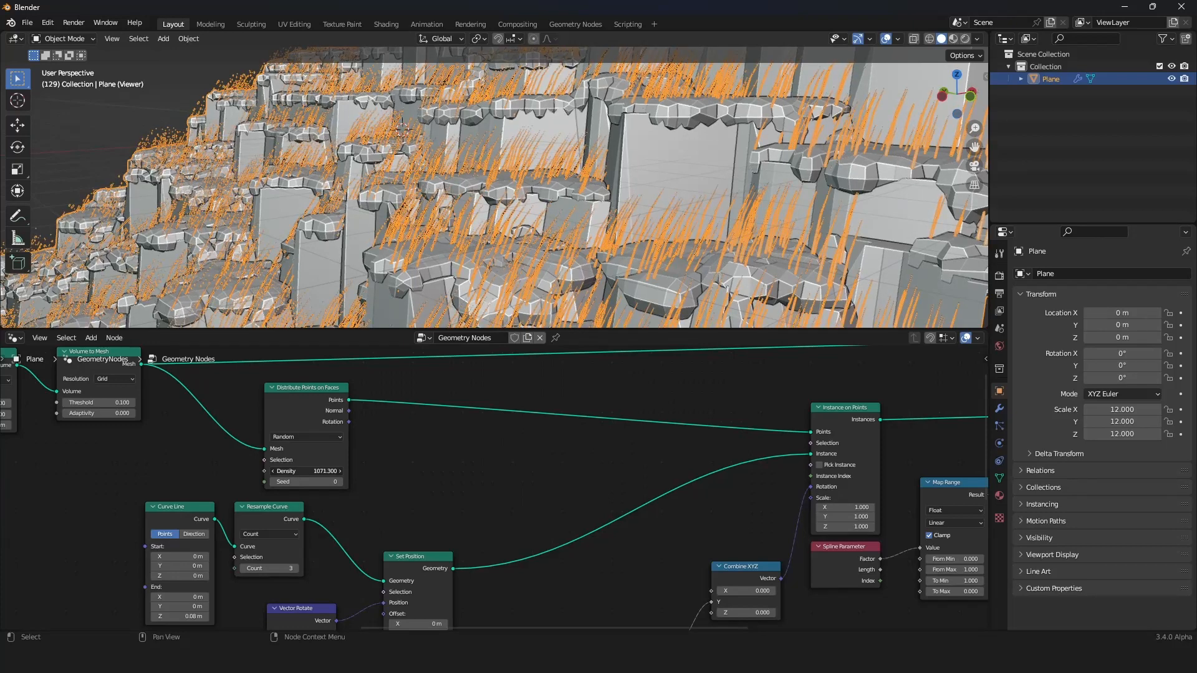
key("ctrl+z")
Review the output end of the node tree and examine the grass-covered terrain from another angle
scroll(499, 499, "down", 10)
middle_click_drag(631, 499, 240, 498)
scroll(267, 494, "up", 4)
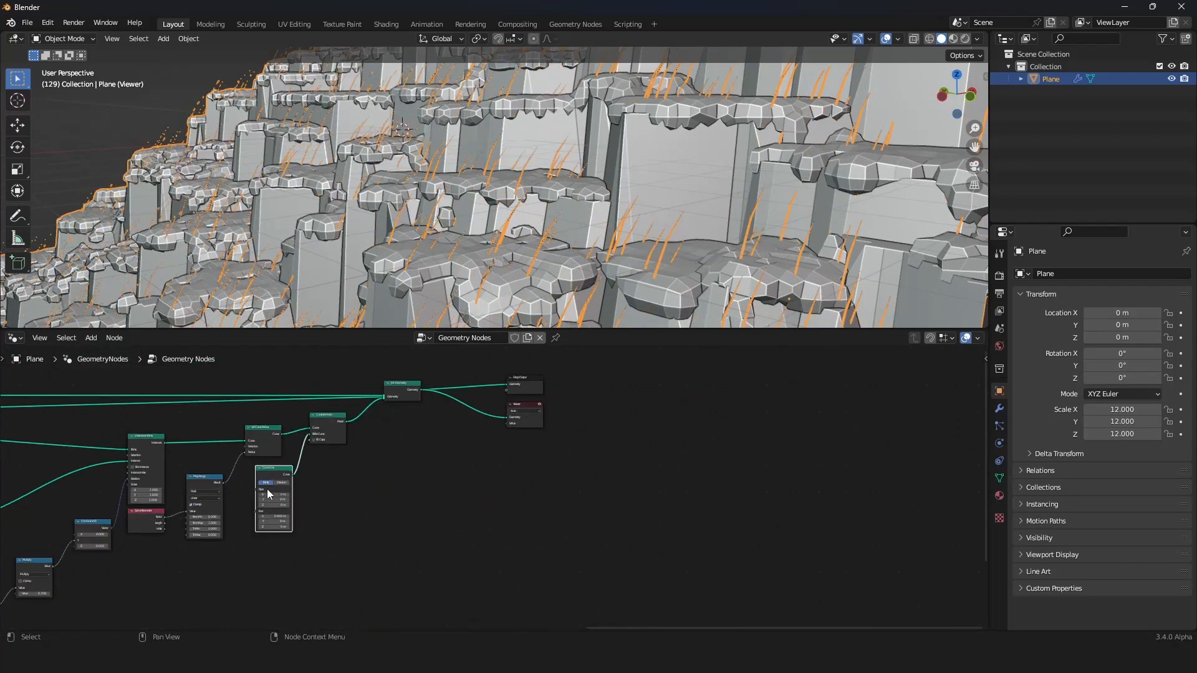
scroll(269, 494, "up", 3)
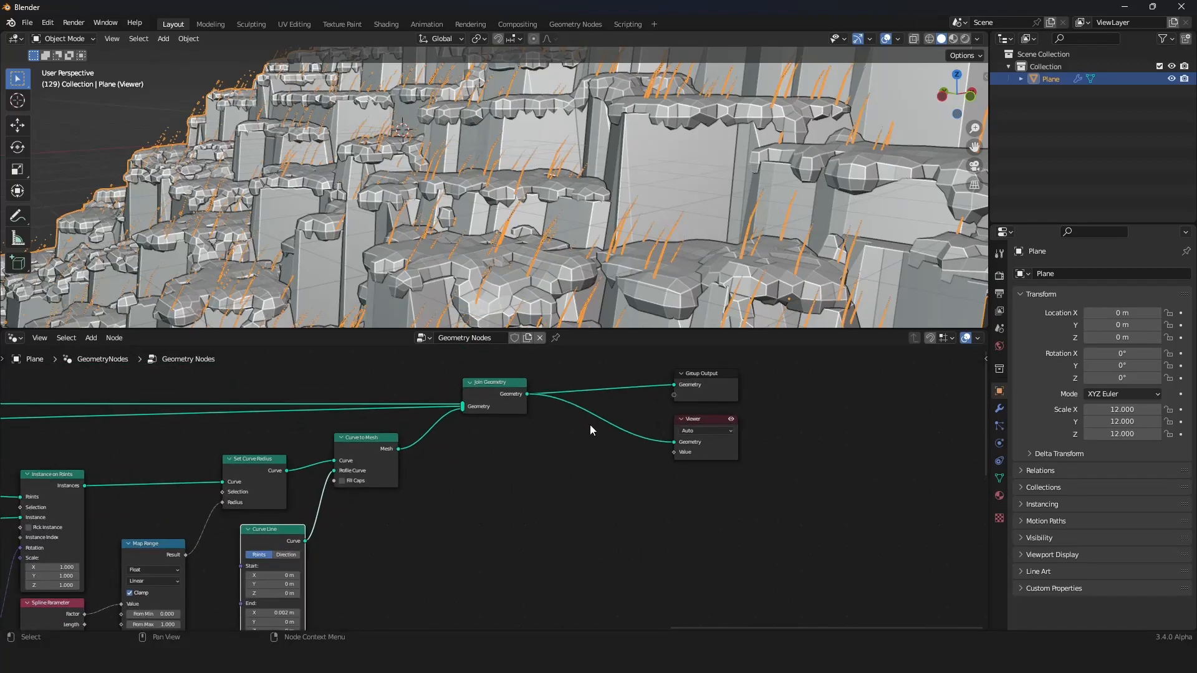
scroll(570, 223, "down", 6)
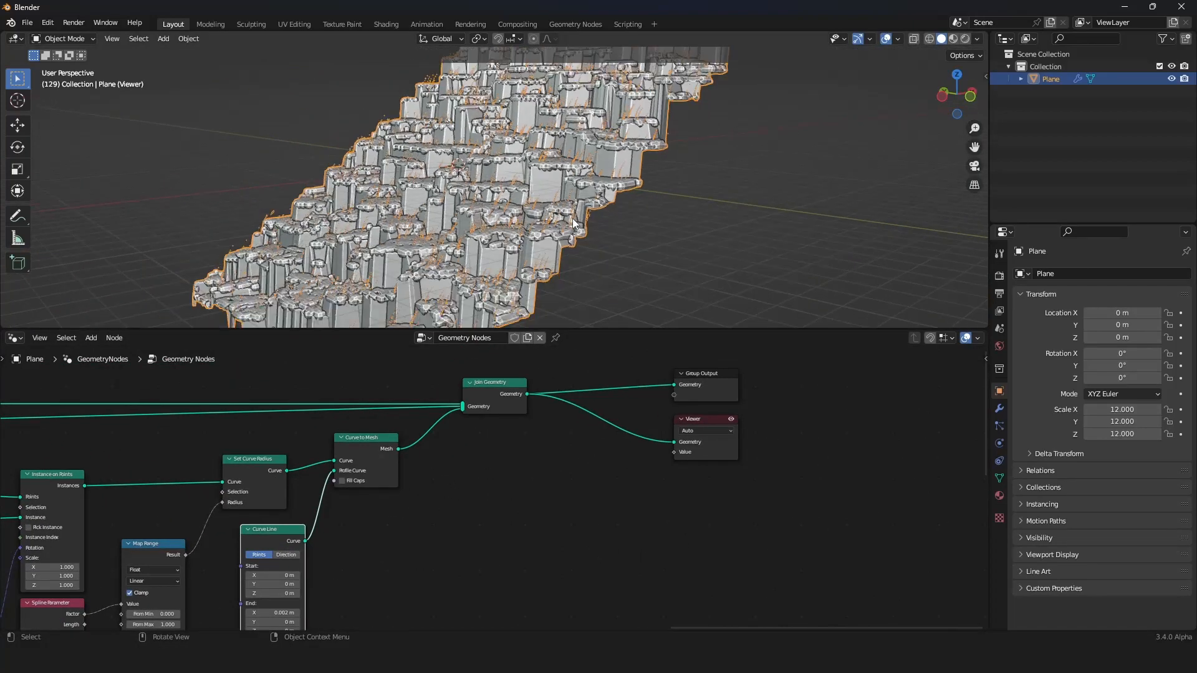
middle_click_drag(572, 218, 545, 227)
scroll(545, 227, "up", 8)
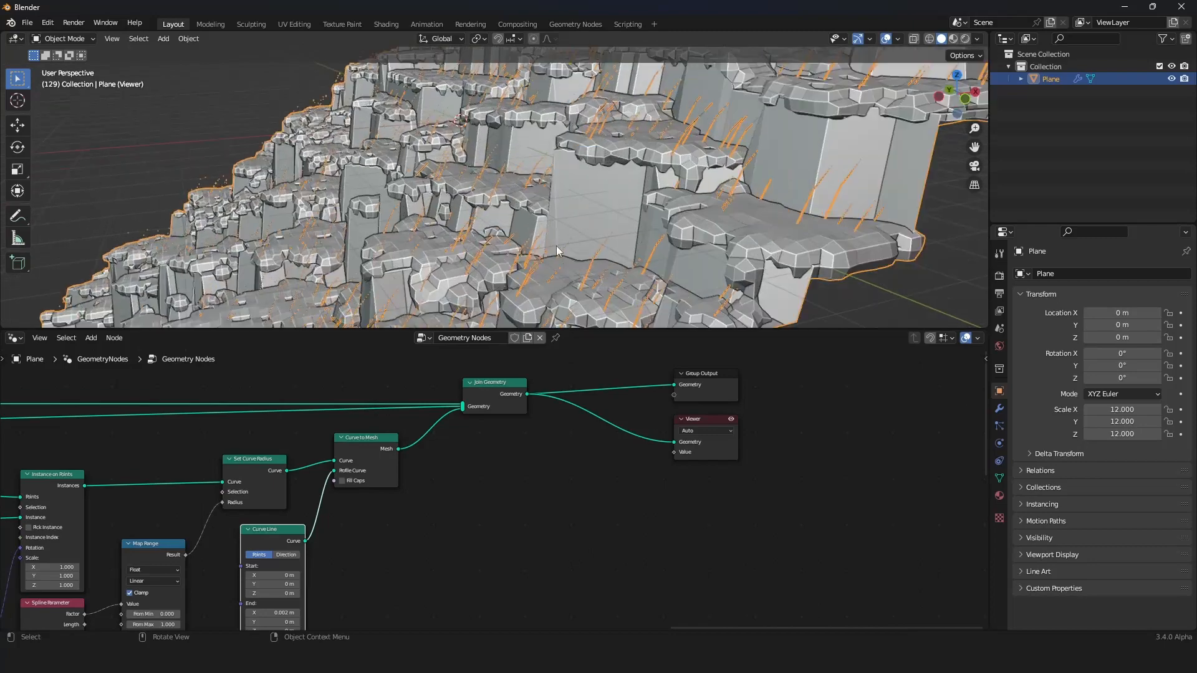
Inspect the grass on the terrain up close, then show the render settings and display the viewport in rendered shading
scroll(566, 233, "up", 4)
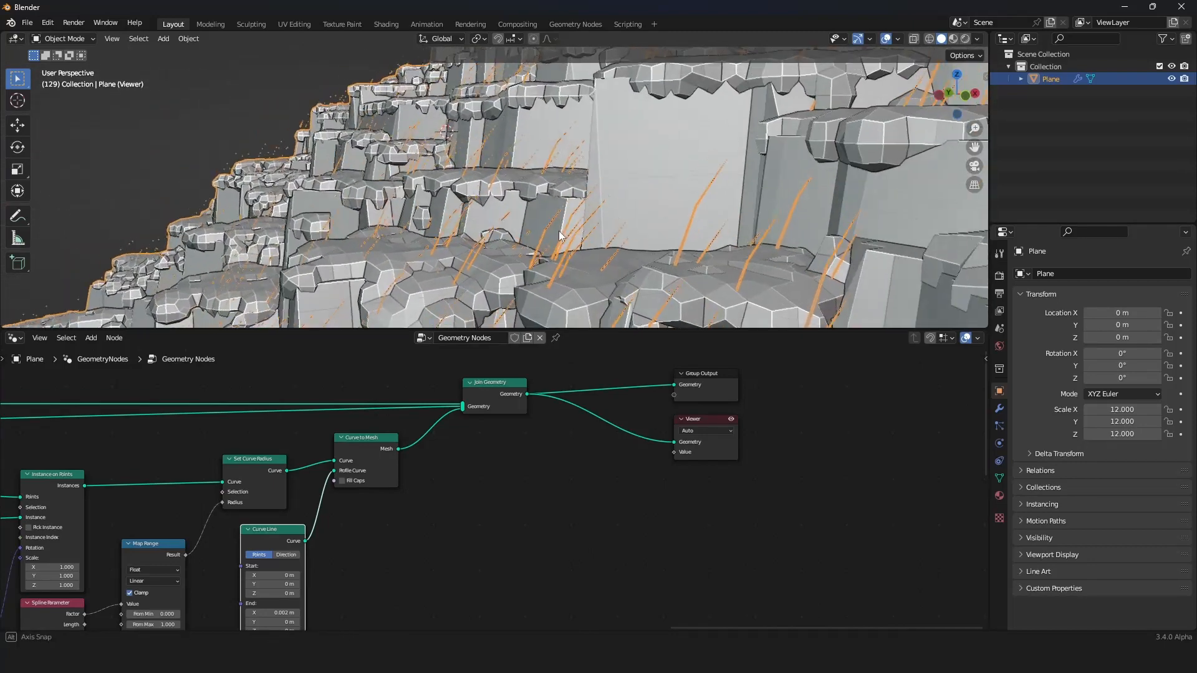
scroll(480, 465, "down", 3)
scroll(510, 504, "up", 2)
scroll(497, 512, "down", 5)
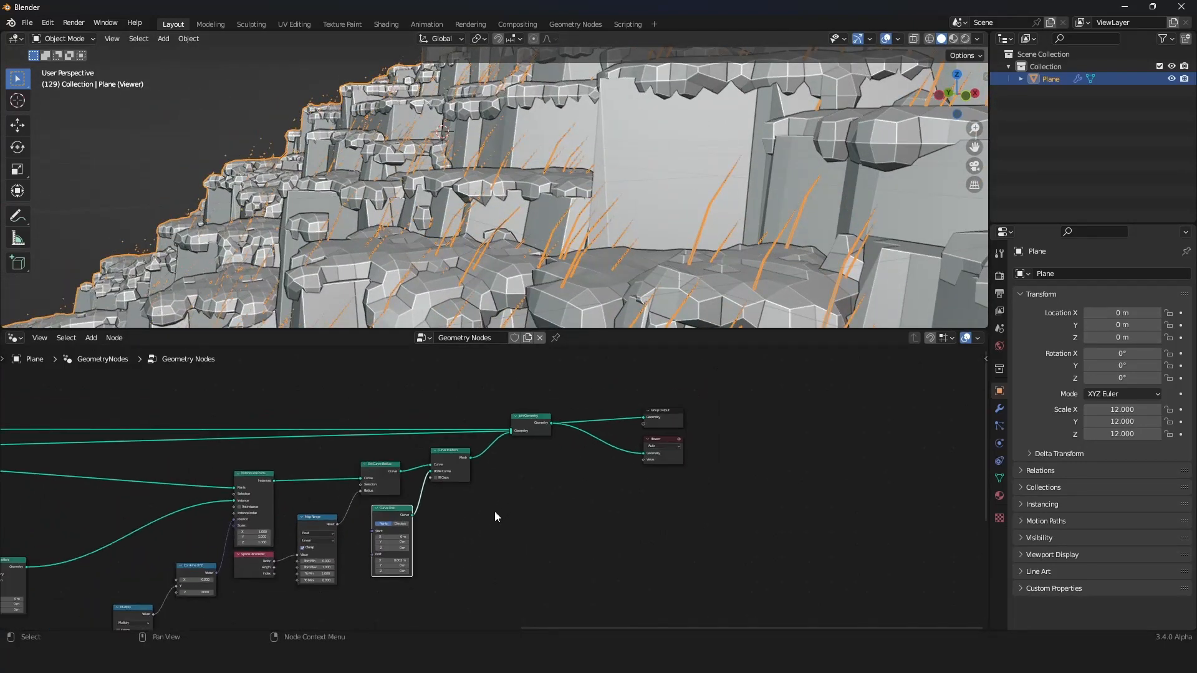
scroll(461, 521, "up", 4)
scroll(461, 521, "up", 2)
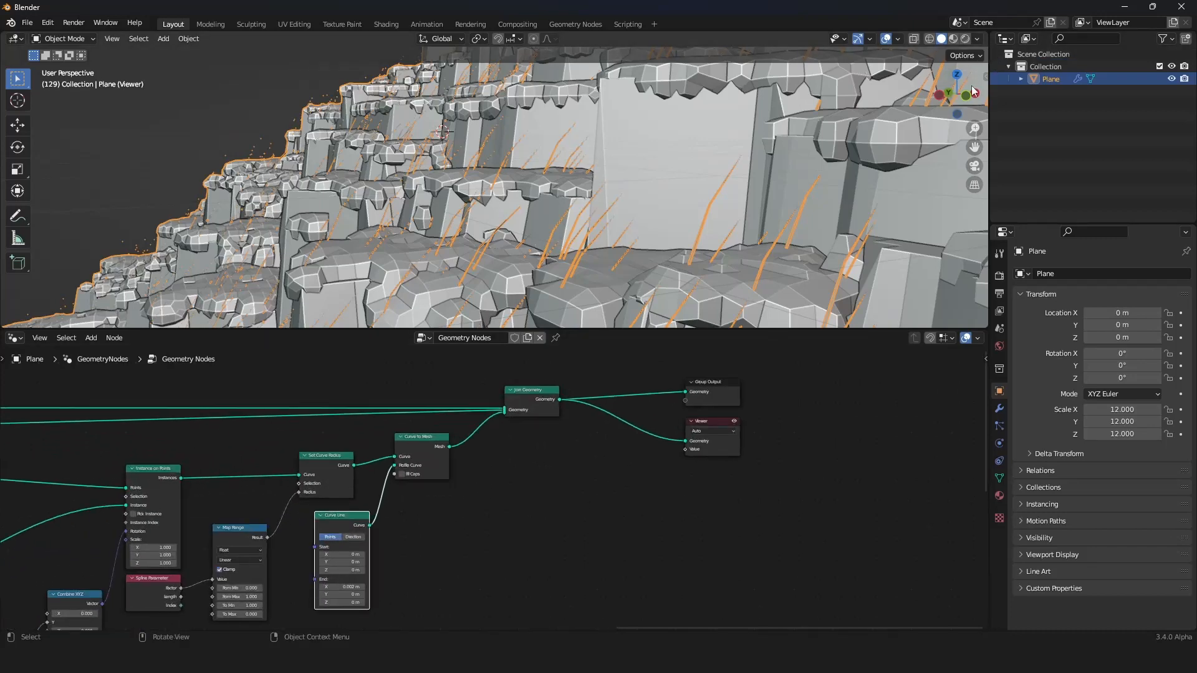
left_click(998, 275)
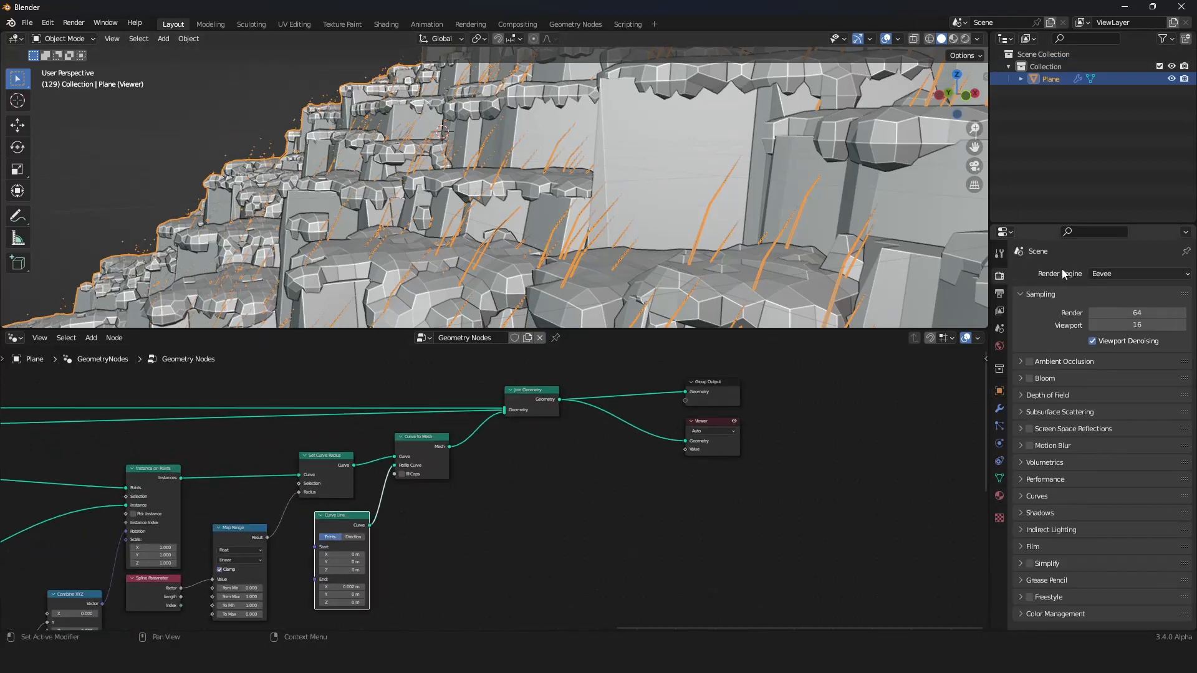
left_click(965, 41)
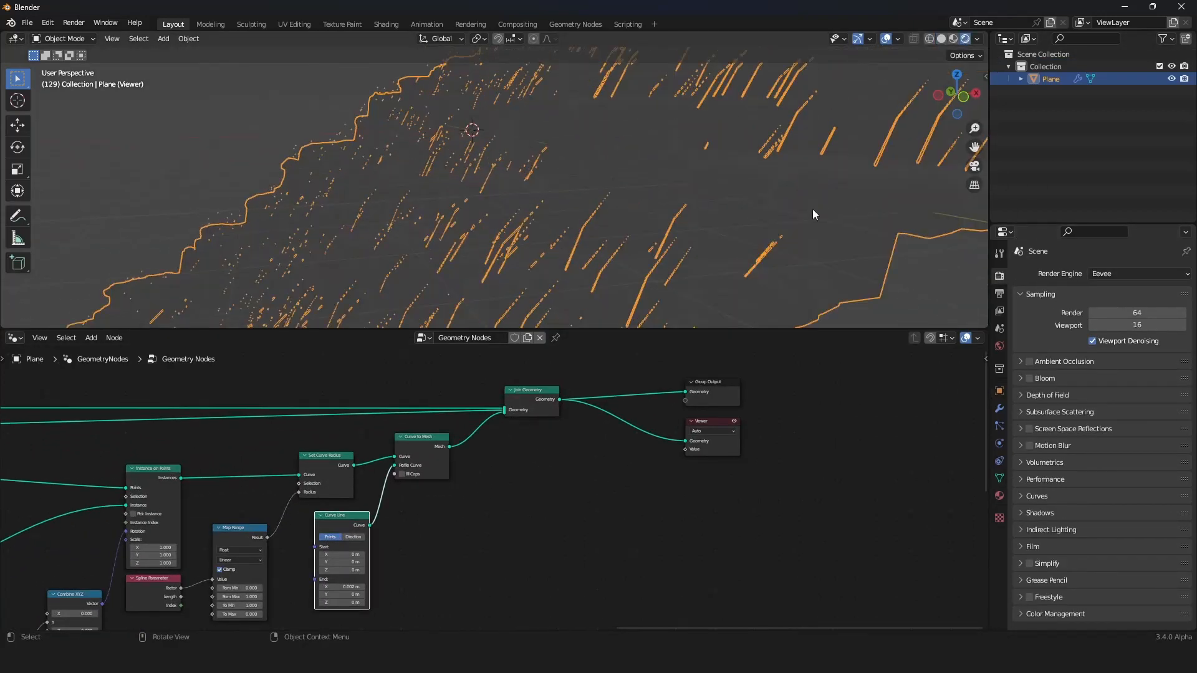
Move the Group Output and Viewer nodes together farther away from the Join Geometry node
middle_click_drag(607, 443, 547, 449)
left_click_drag(708, 363, 608, 503)
key("g")
left_click(779, 391)
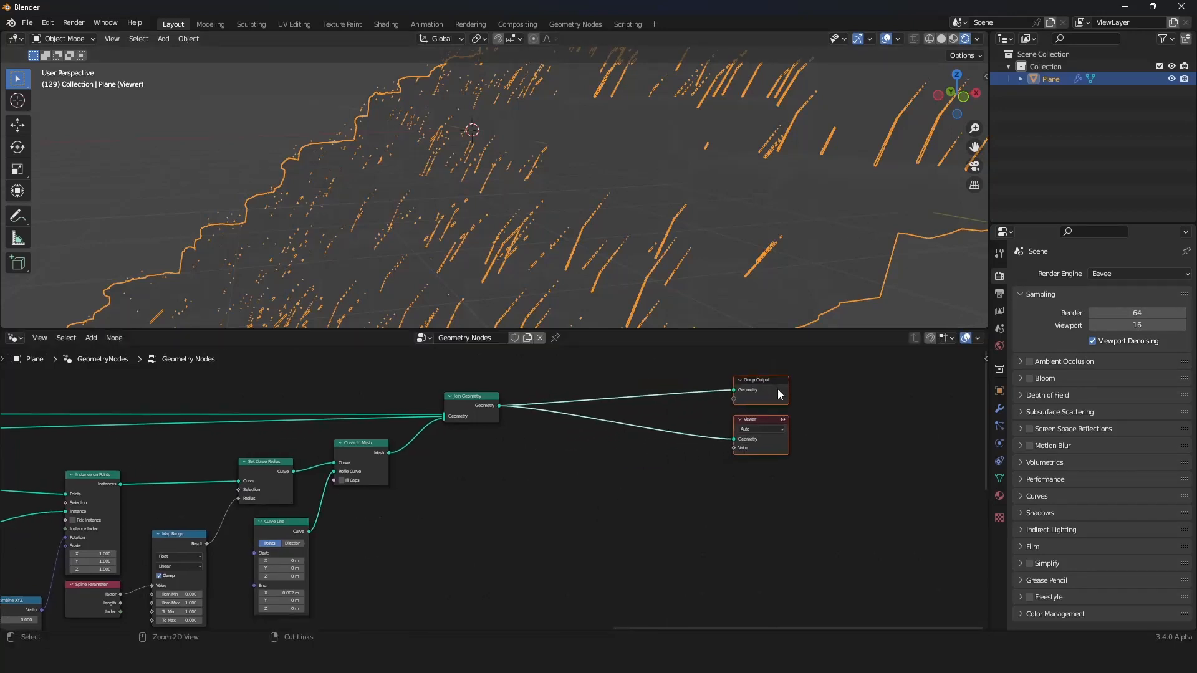
Create three new materials in separate material slots on the plane
left_click(1000, 496)
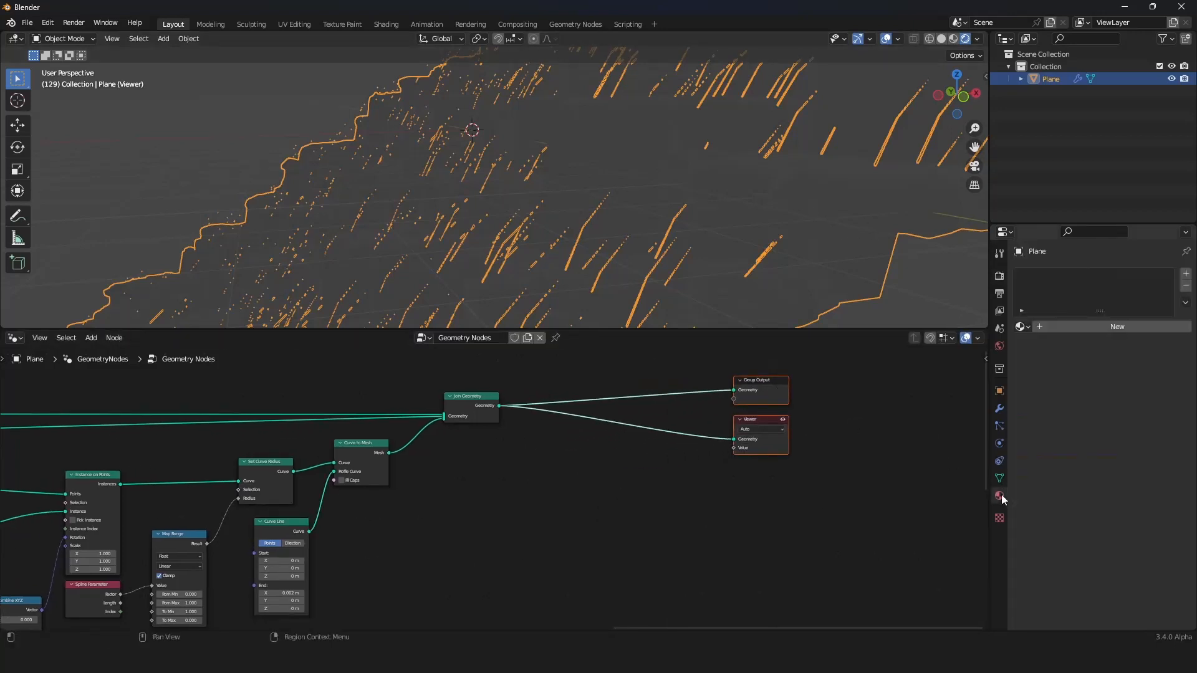
left_click(1053, 327)
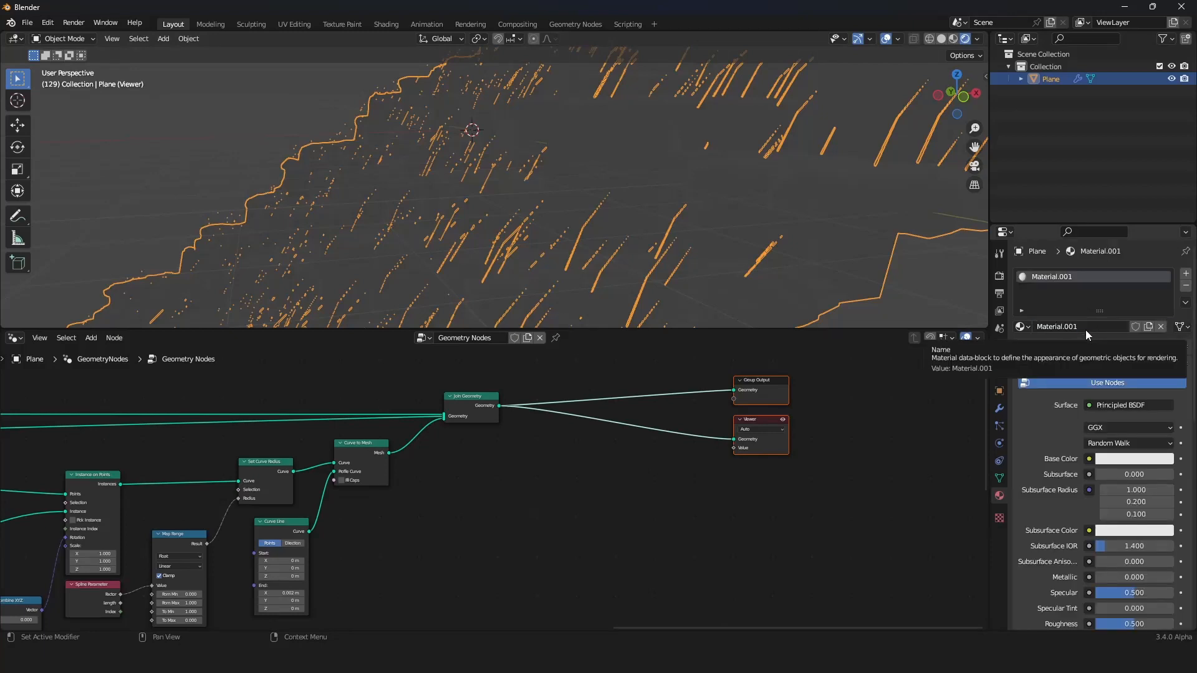
left_click(1183, 276)
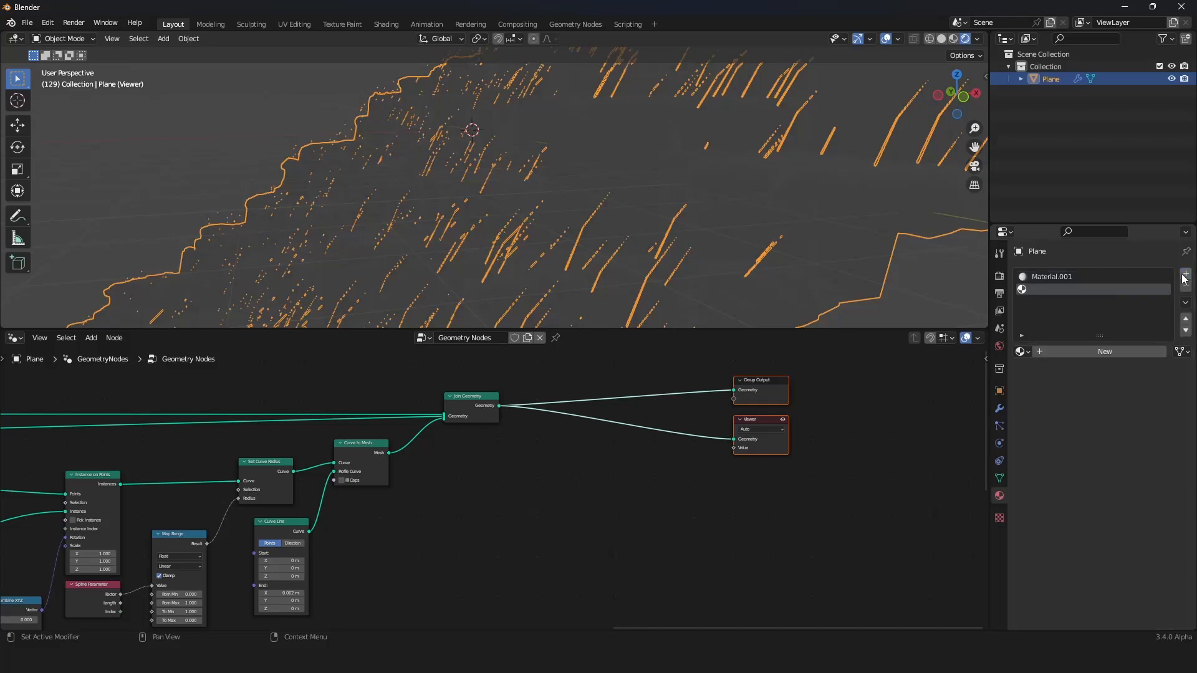
left_click(1117, 352)
left_click(1186, 273)
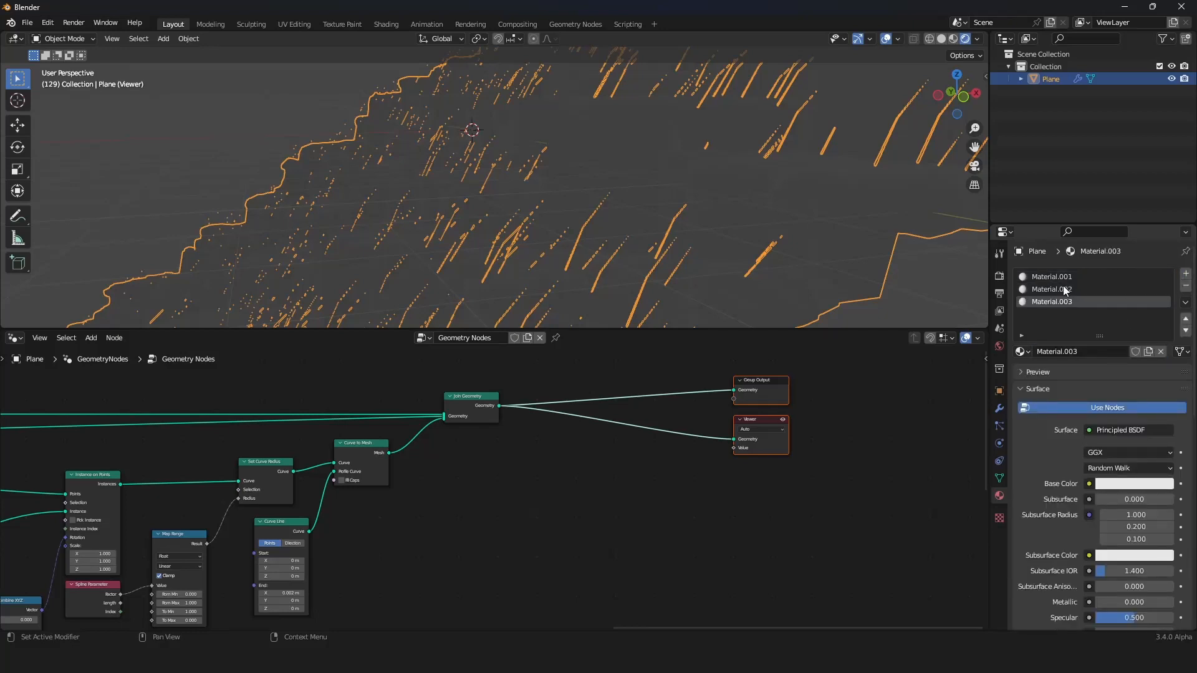
Rename the plane's three materials as ground, moss and grass, in slot order
left_click(1062, 281)
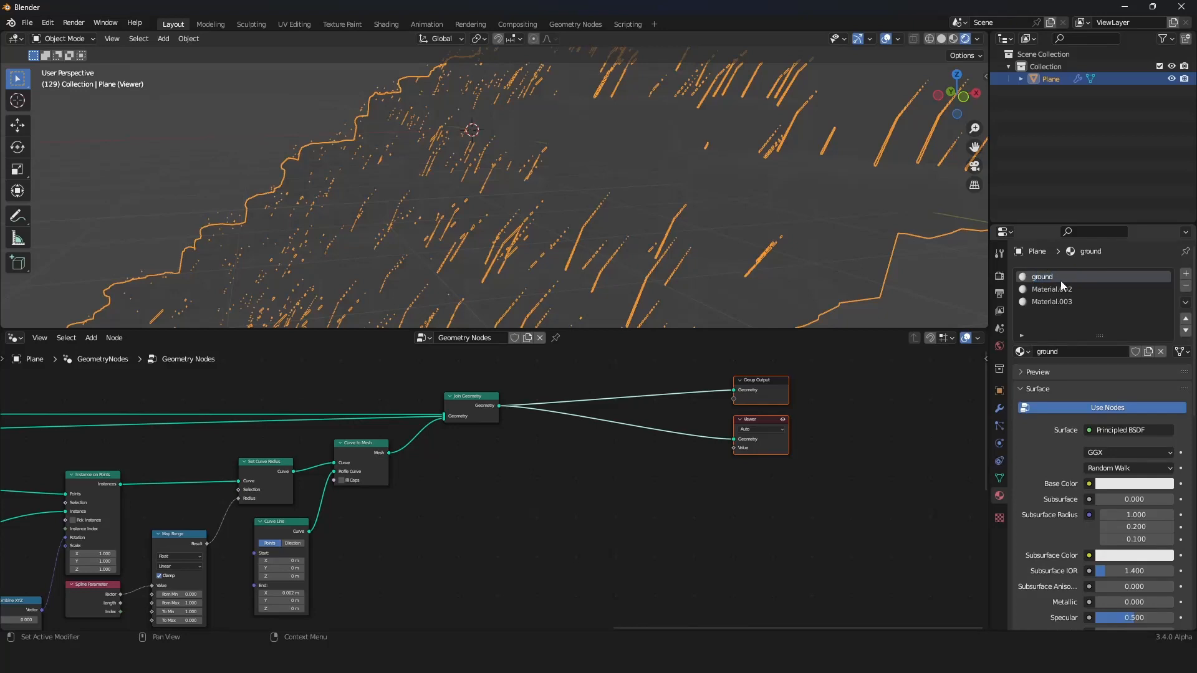
double_click(1053, 290)
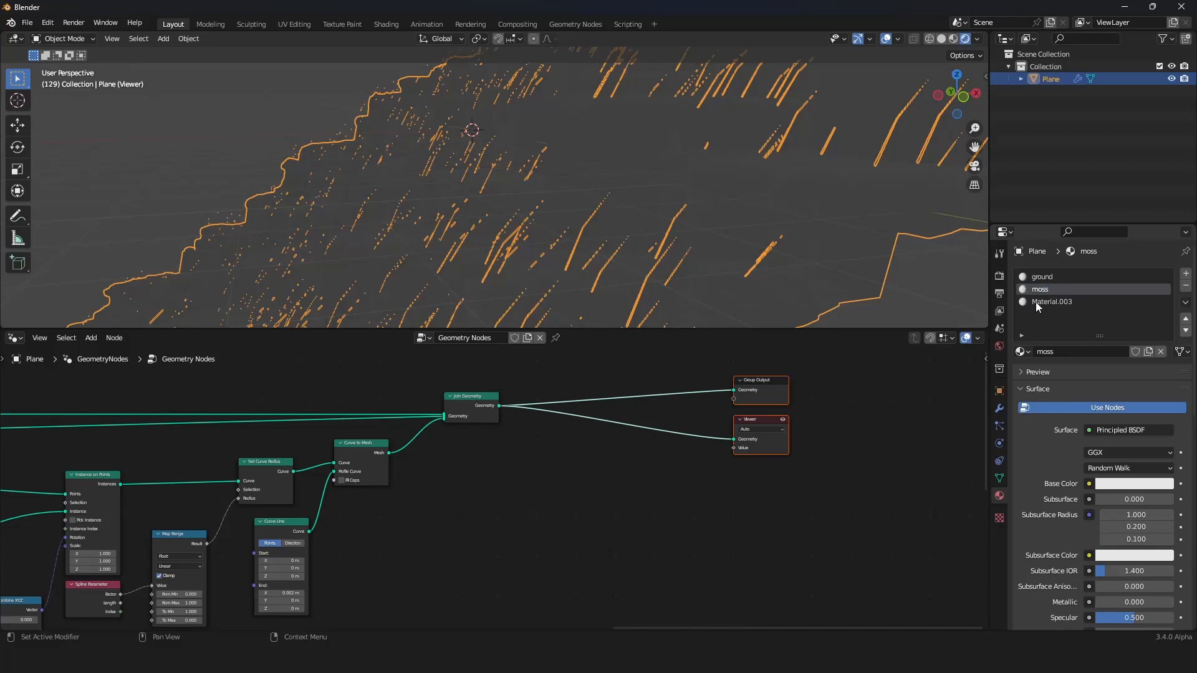
double_click(1038, 301)
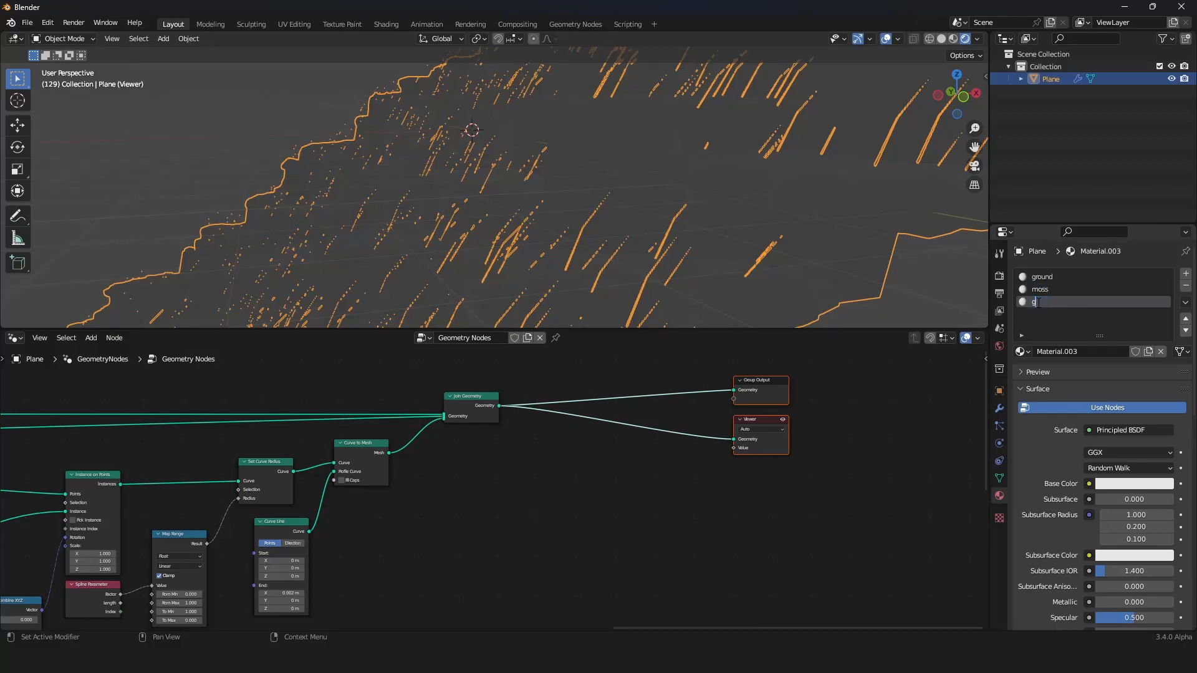
Return the viewport to solid shading and preview the terrain's Set Position output near the start of the node tree
scroll(525, 492, "down", 8)
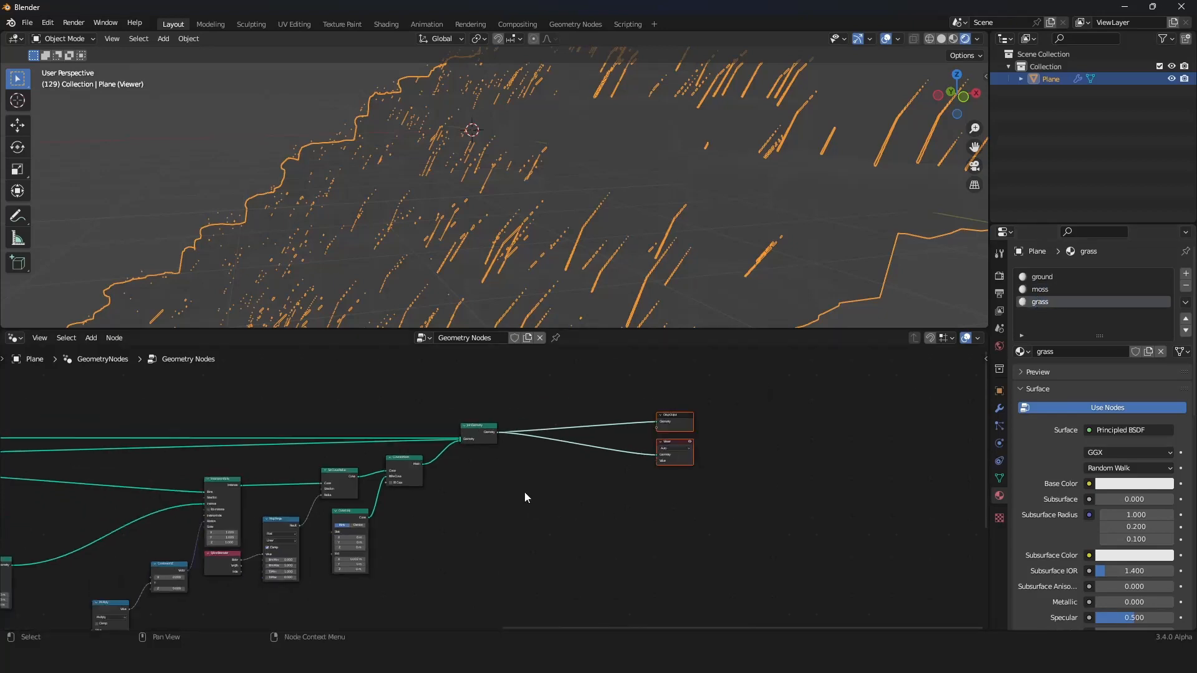
scroll(615, 495, "up", 3)
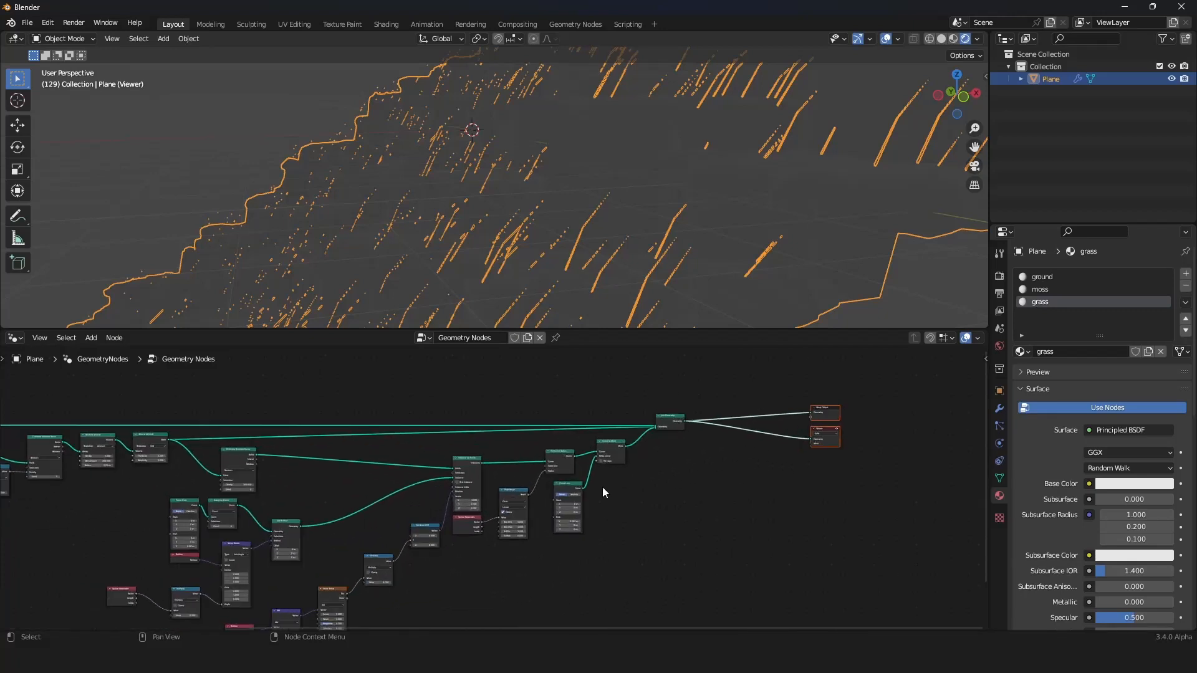
middle_click_drag(377, 480, 488, 491)
middle_click_drag(480, 448, 481, 448)
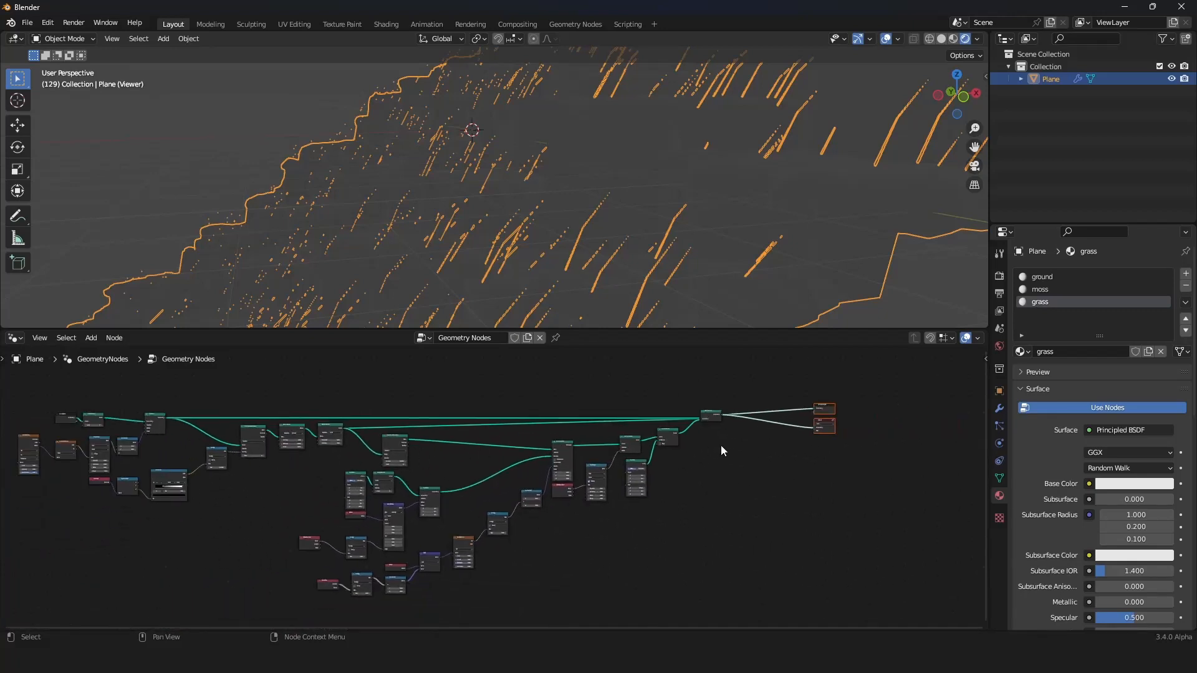
scroll(390, 460, "up", 5)
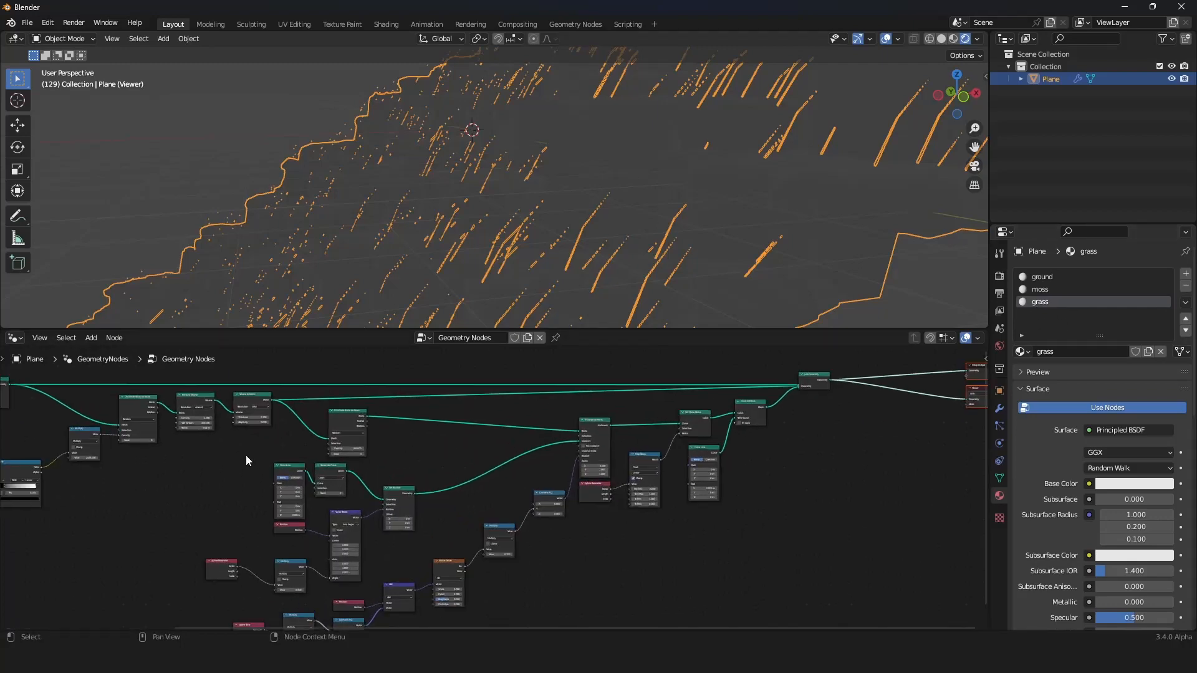
middle_click_drag(245, 455, 564, 508)
scroll(560, 519, "down", 3)
scroll(563, 507, "up", 2)
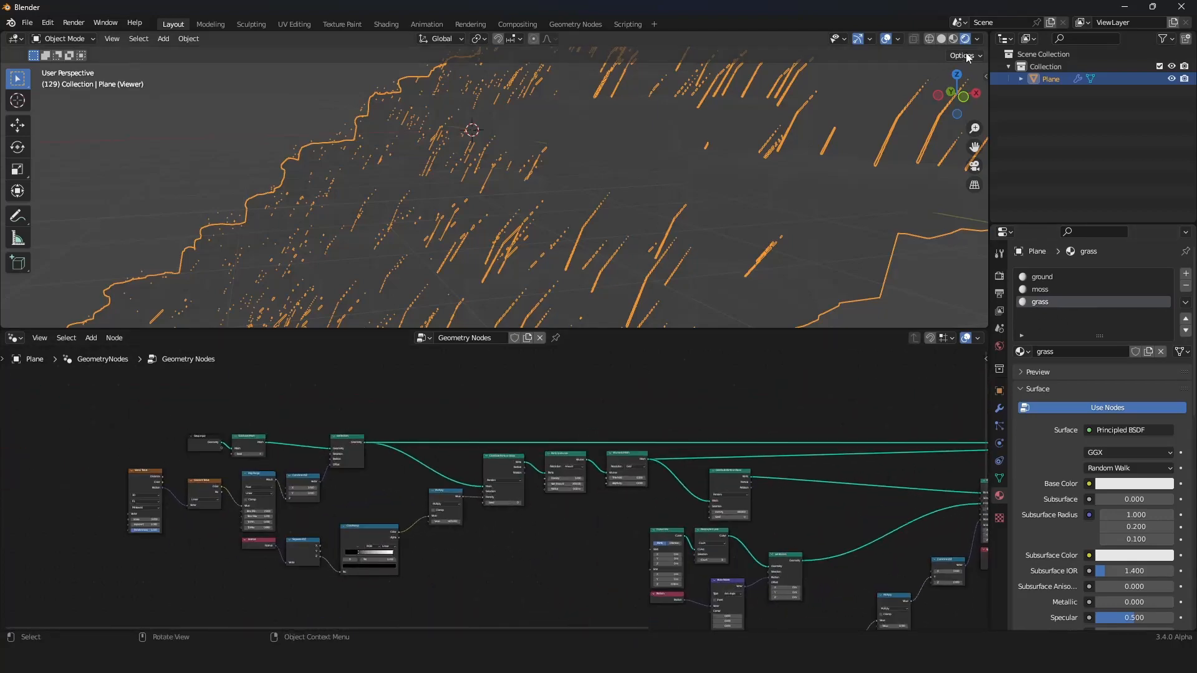
left_click(943, 39)
middle_click_drag(529, 428, 559, 426)
scroll(436, 426, "up", 2)
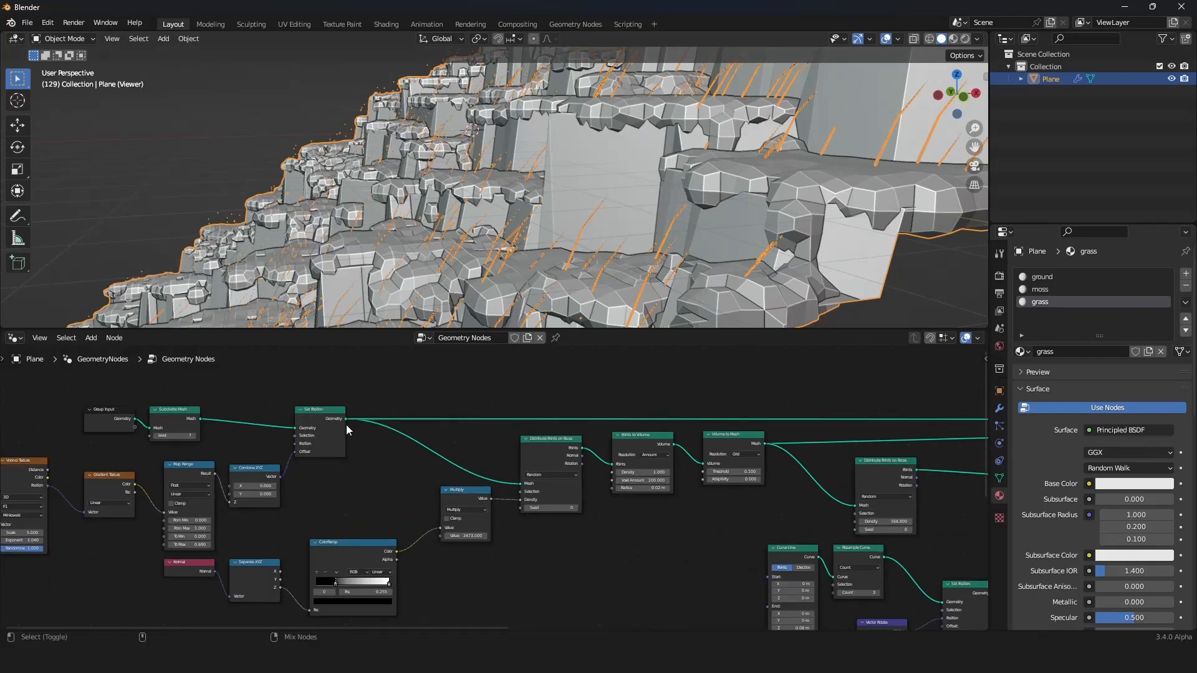
scroll(511, 218, "down", 4)
middle_click_drag(511, 218, 530, 234)
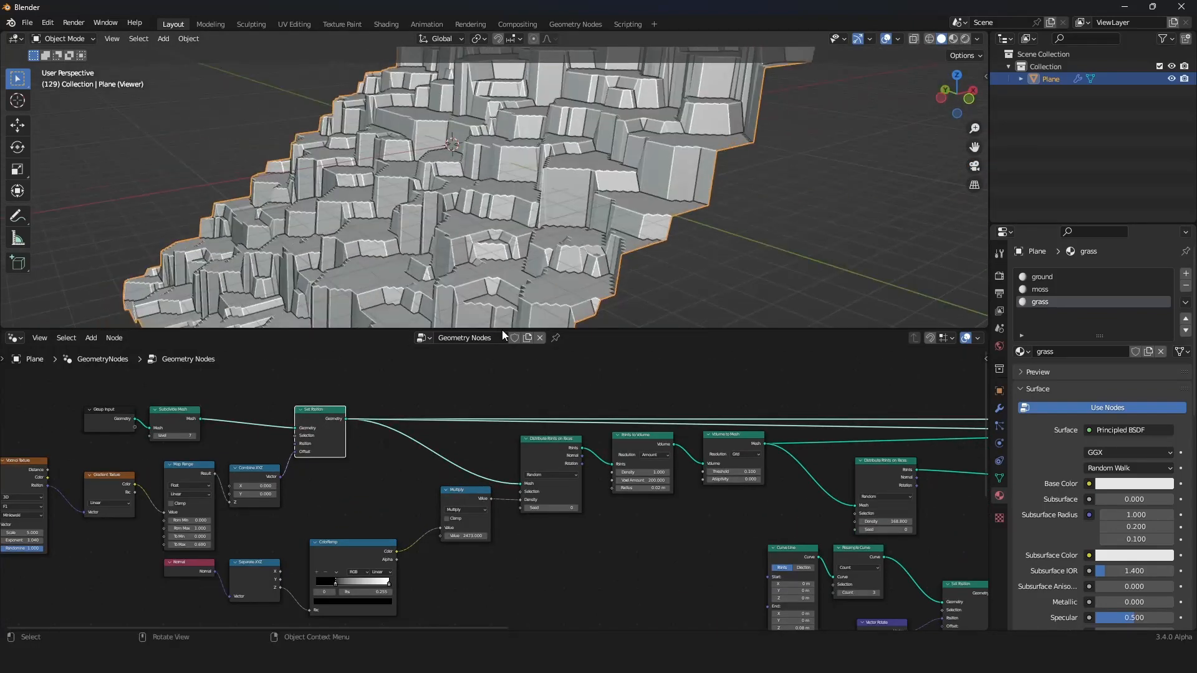
Insert a Set Material node after the terrain's Set Position on its branch to Join Geometry, and assign the ground material
scroll(349, 393, "up", 5)
key("shift+a")
mouse_move(300, 465)
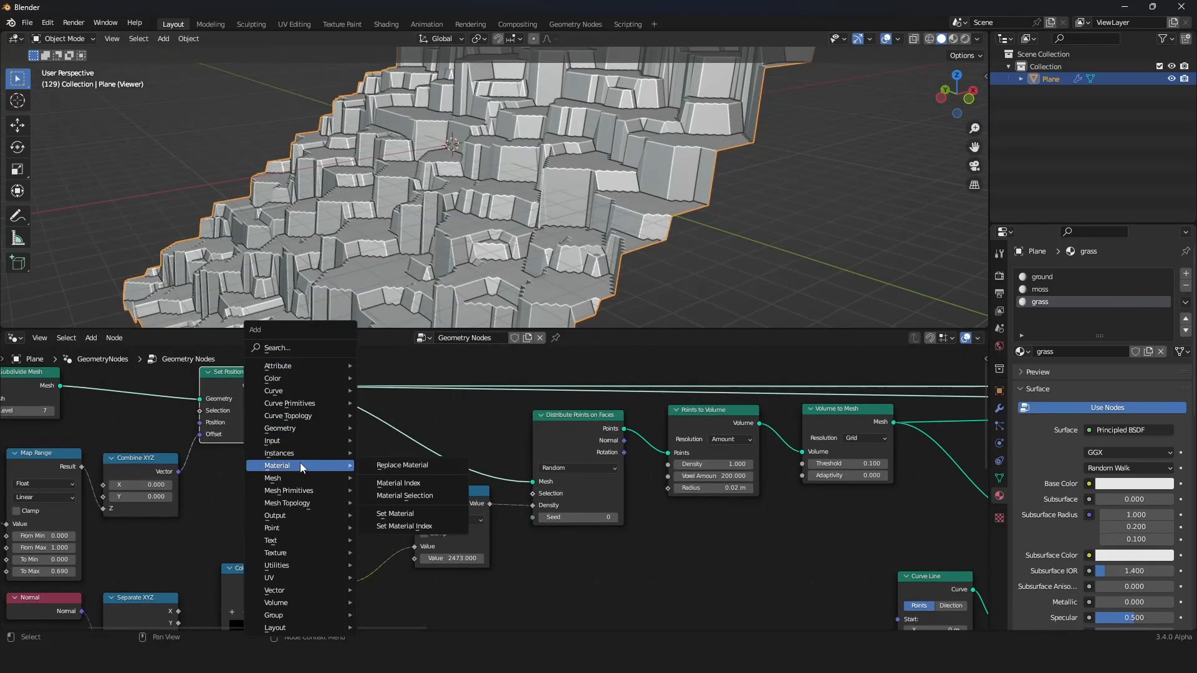
left_click(419, 518)
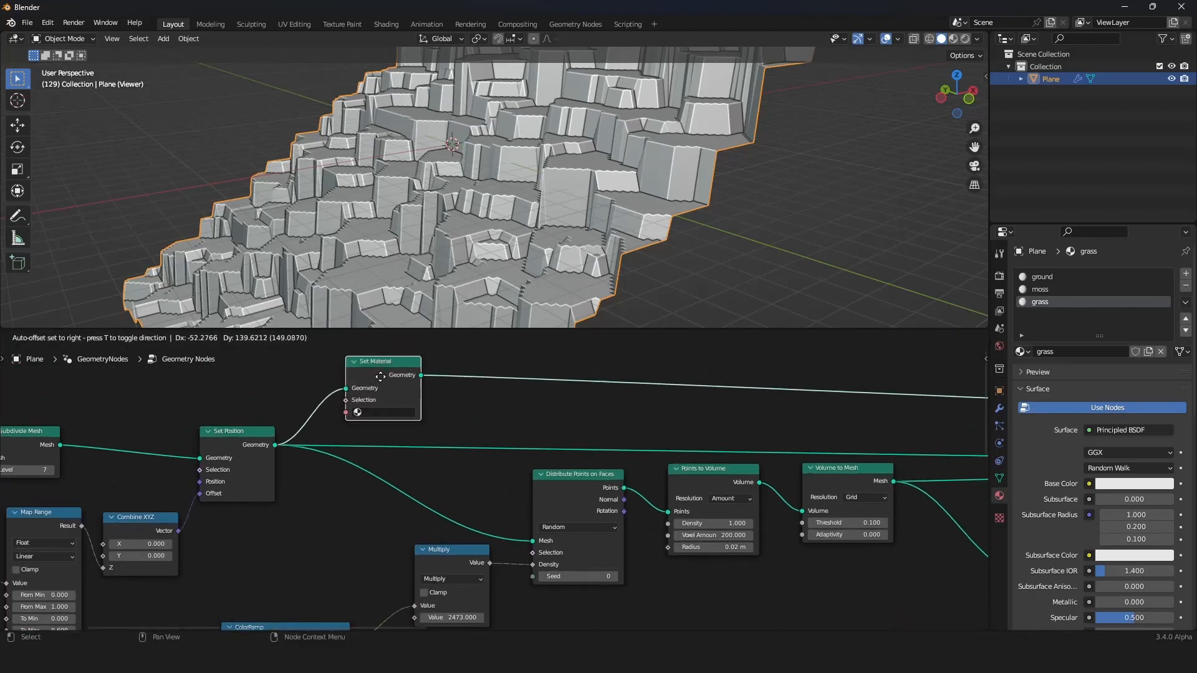
left_click(365, 371)
left_click(367, 428)
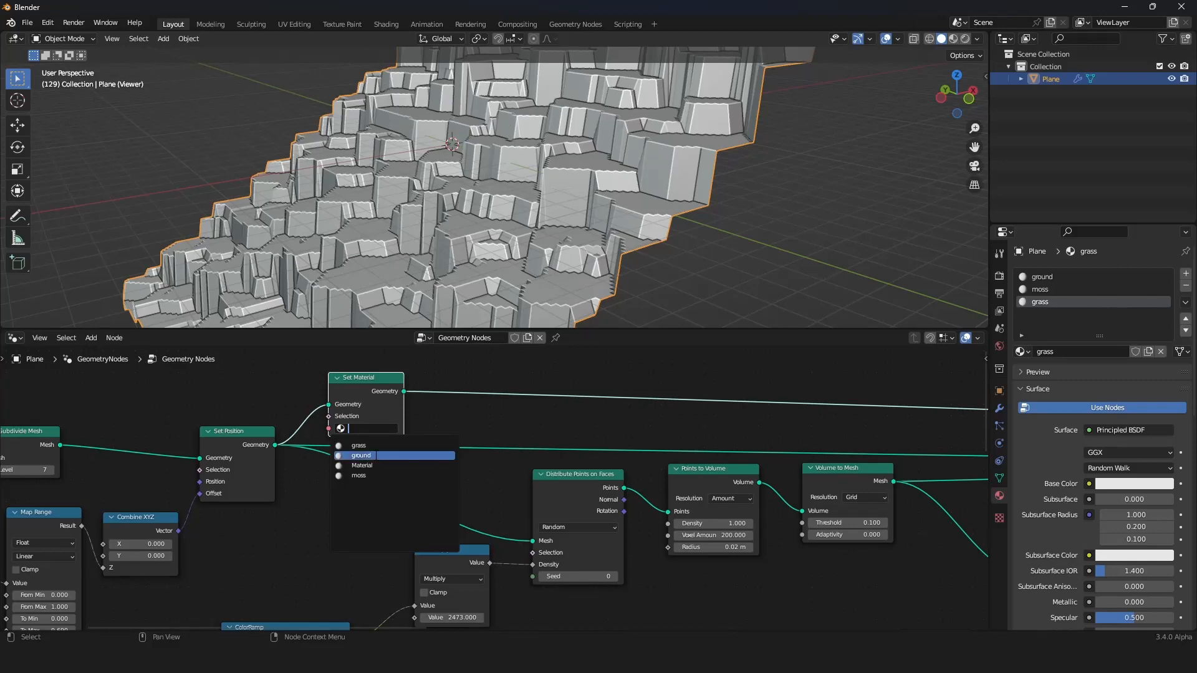
left_click(361, 456)
Preview the Volume to Mesh output on its own, then the combined Join Geometry output
scroll(342, 423, "down", 2)
scroll(473, 472, "down", 8)
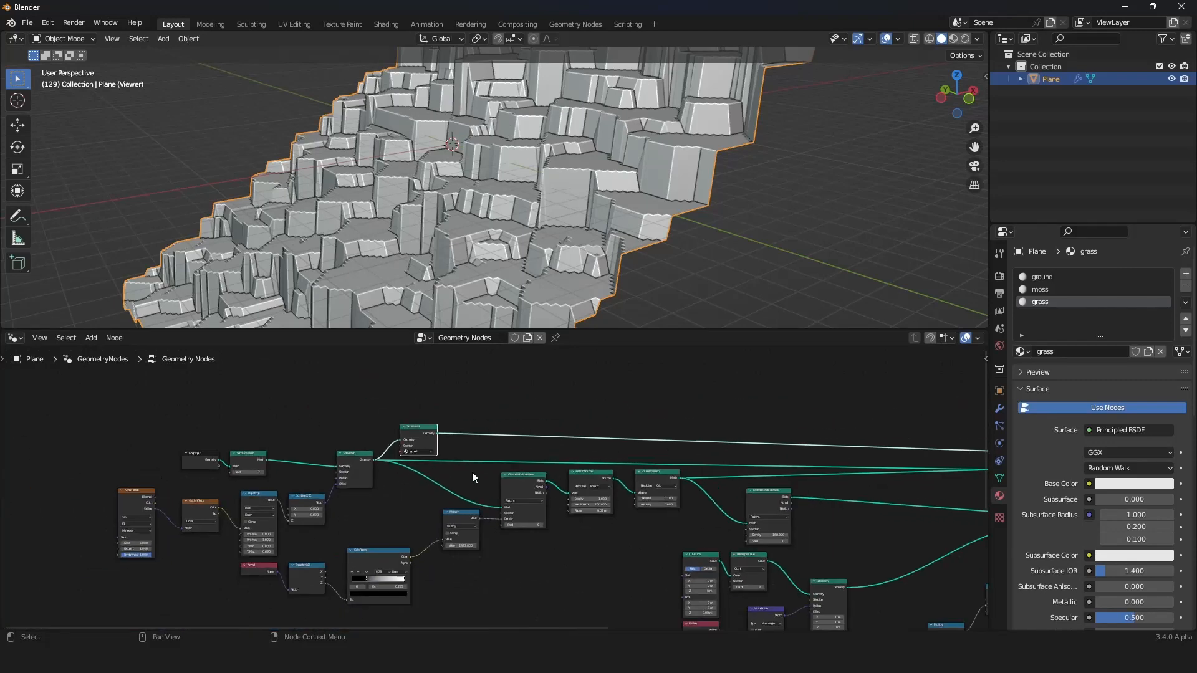
middle_click_drag(670, 467, 435, 414)
scroll(435, 414, "up", 6)
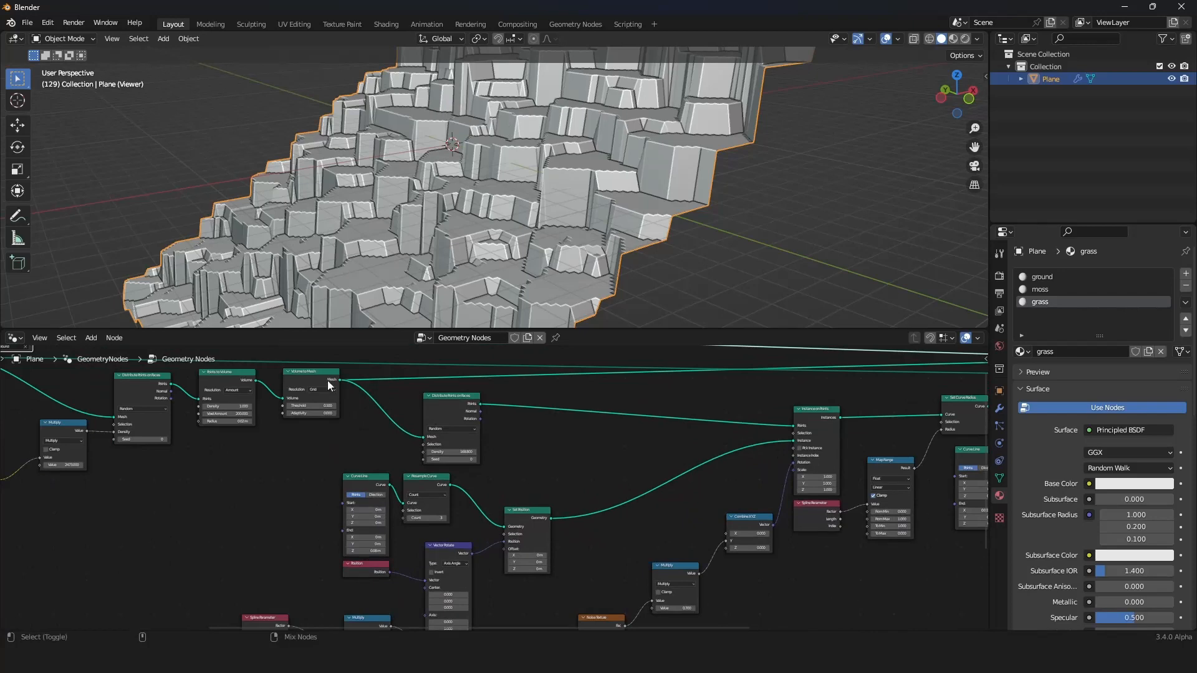
left_click(318, 376, "ctrl+shift")
scroll(442, 303, "down", 3)
middle_click_drag(441, 303, 484, 244)
scroll(570, 504, "down", 2)
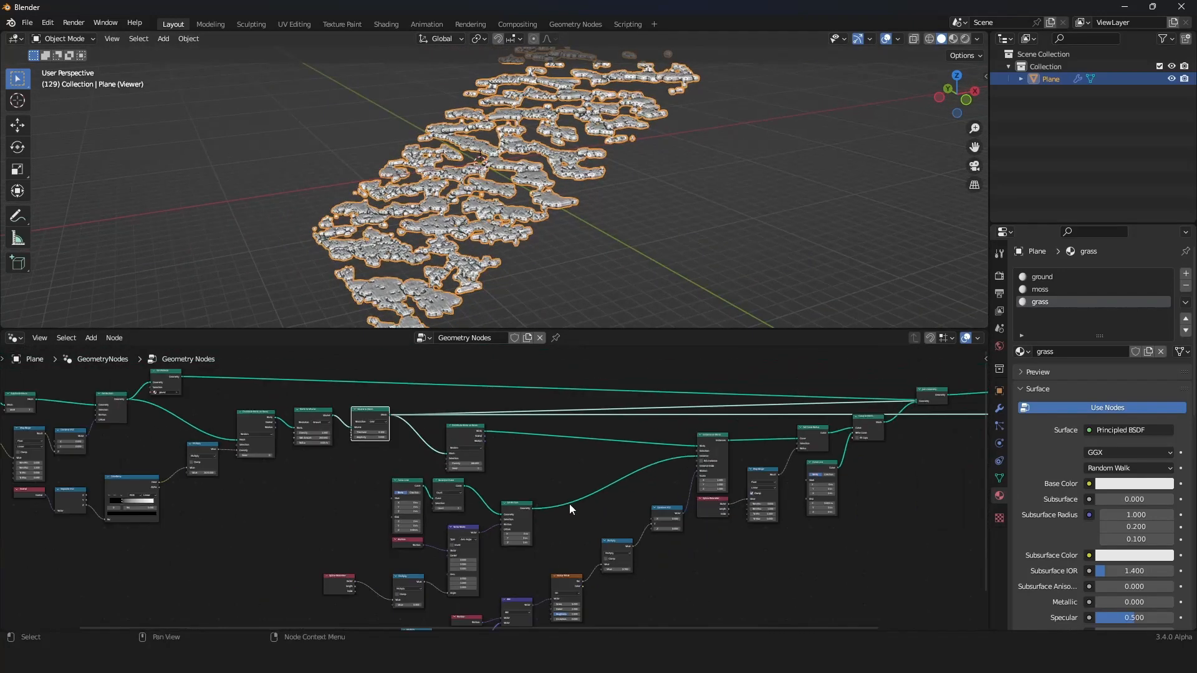
middle_click_drag(985, 387, 672, 522)
left_click(700, 399, "ctrl+shift")
Insert a copy of the Set Material node between Volume to Mesh and Join Geometry, and assign it the moss material
scroll(702, 402, "up", 2)
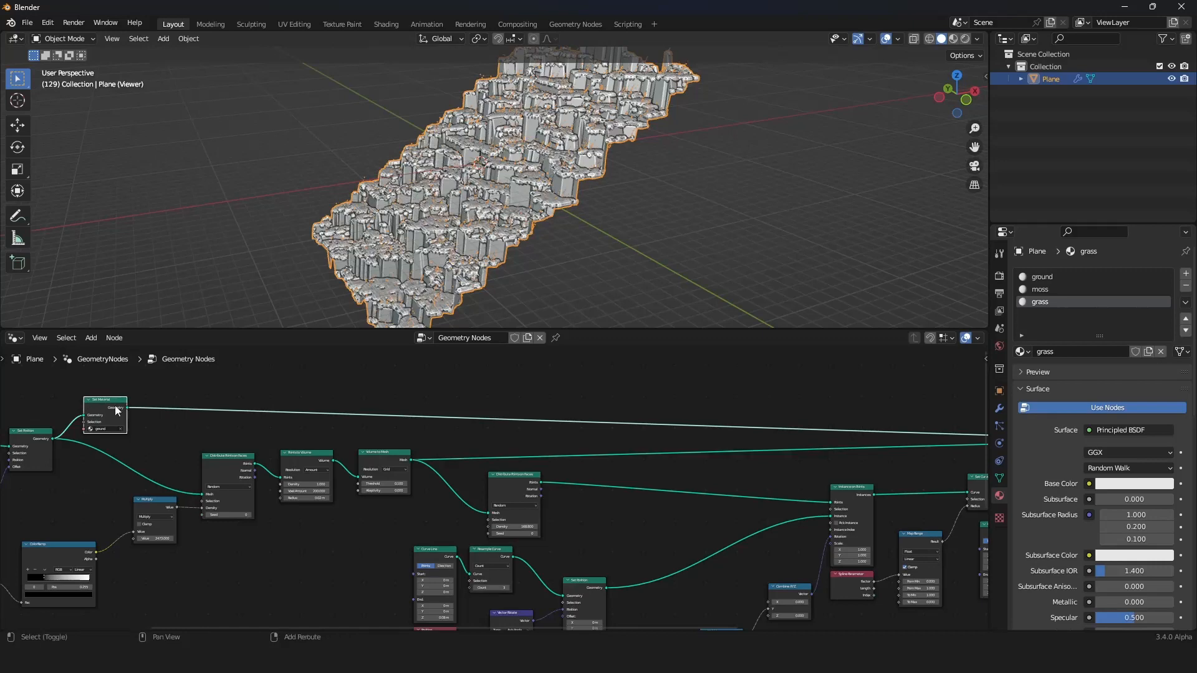
left_click_drag(102, 402, 497, 436)
scroll(497, 436, "up", 2)
left_click(489, 450)
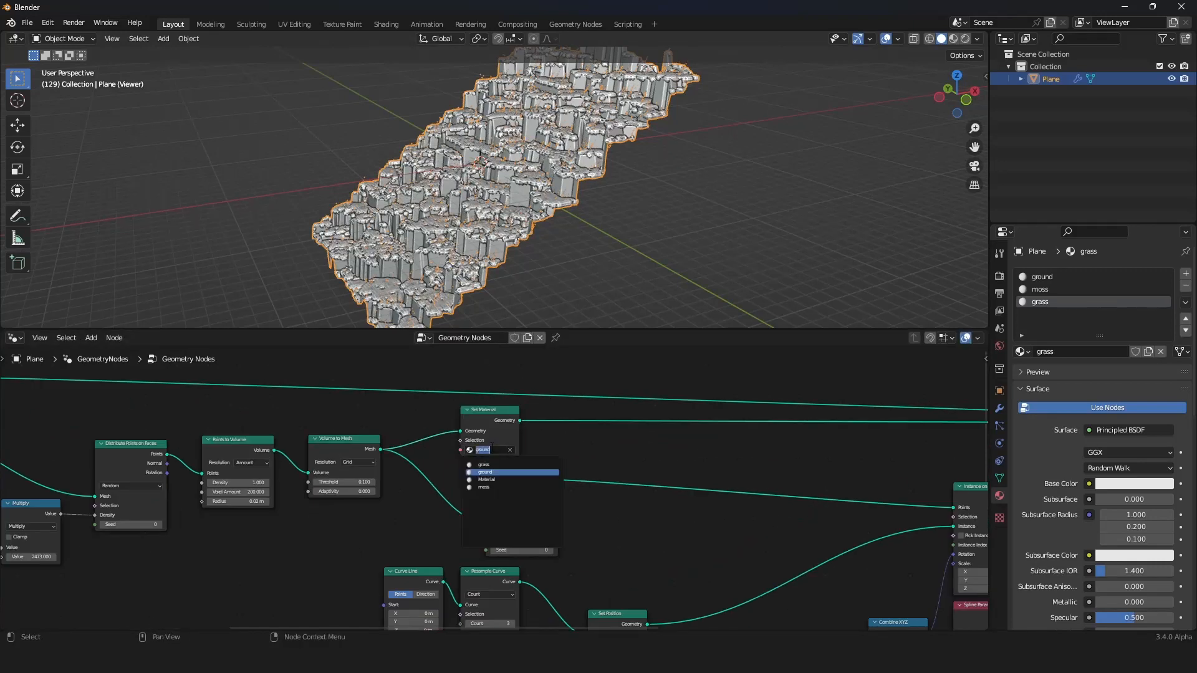
left_click(489, 487)
Insert another Set Material copy between Curve to Mesh and Join Geometry, and assign it the grass material
scroll(294, 442, "down", 4)
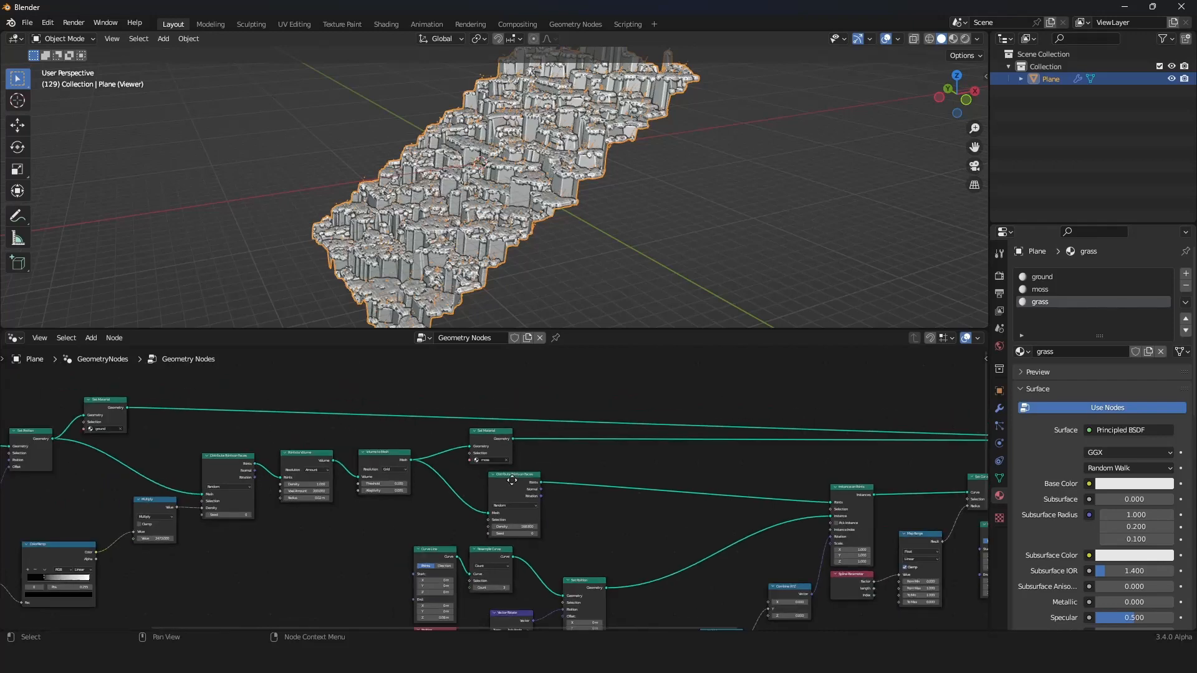
middle_click_drag(517, 484, 173, 425)
scroll(186, 454, "down", 3)
left_click(192, 427)
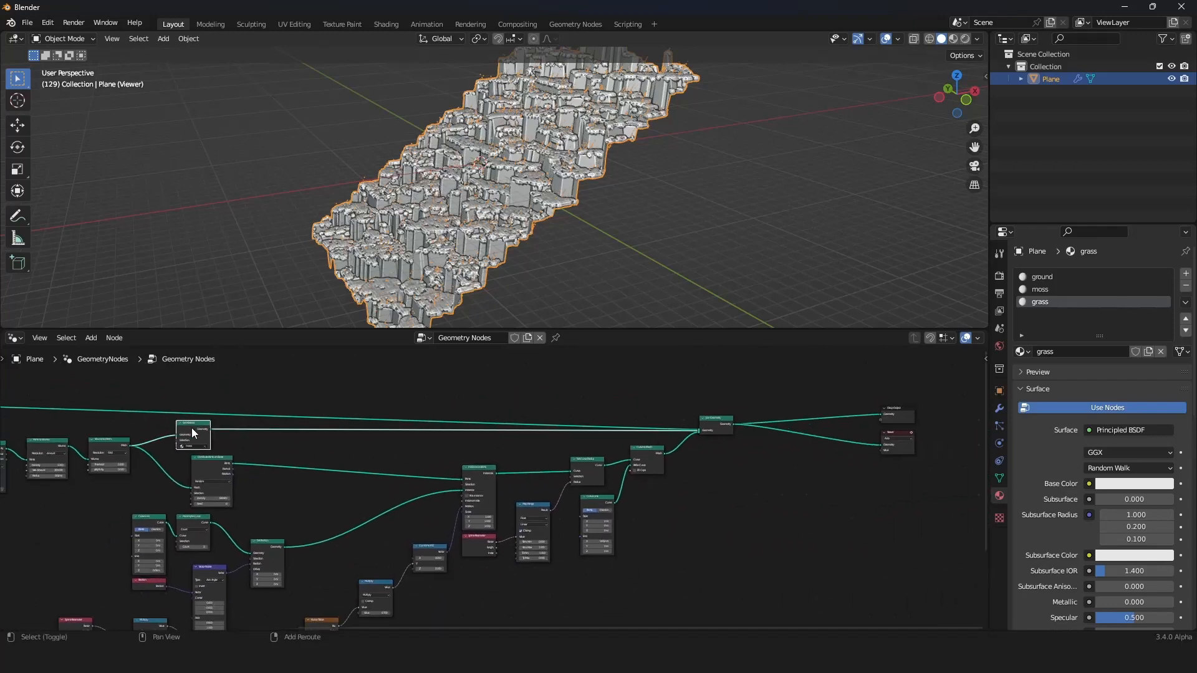
key("shift+d")
left_click(710, 449)
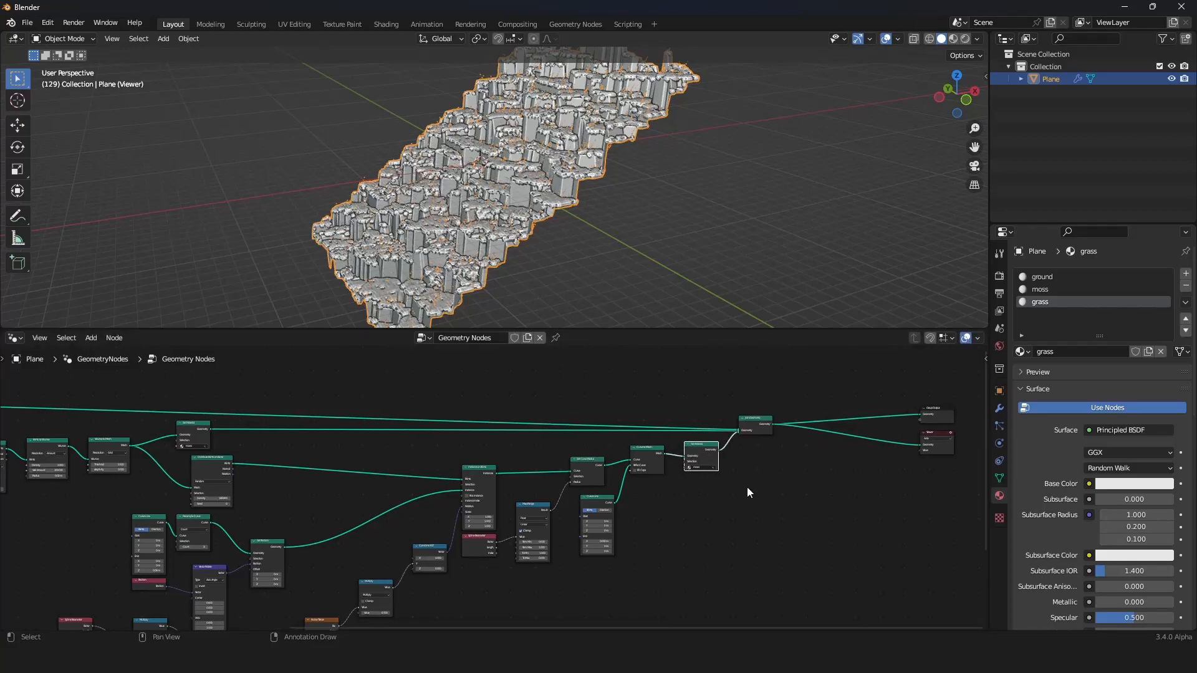
scroll(747, 488, "up", 4)
left_click(399, 410)
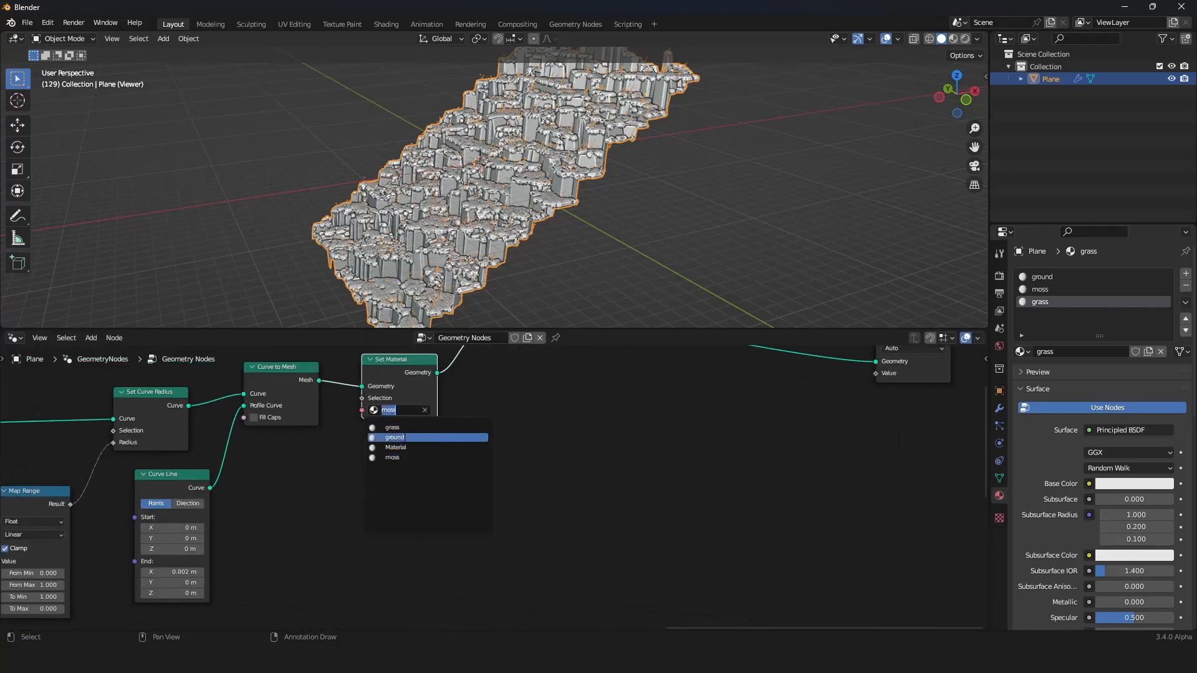
Switch the viewport to rendered shading and view the terrain closer from a new angle
scroll(554, 161, "up", 5)
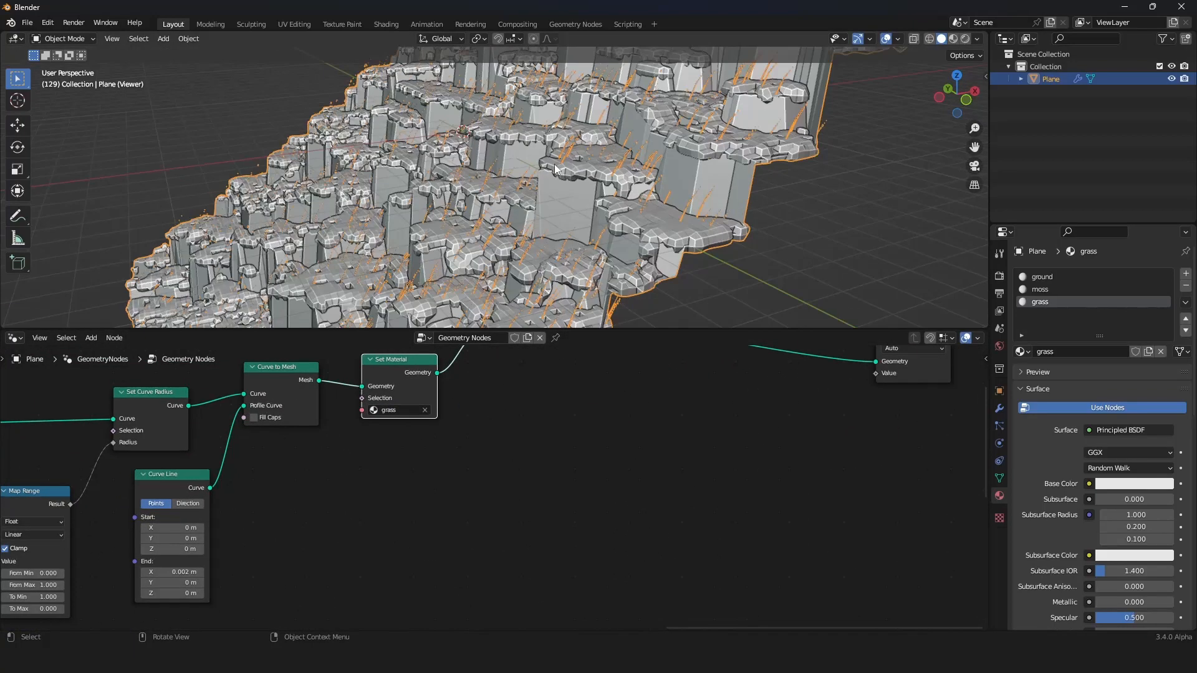
left_click(966, 38)
middle_click_drag(848, 137, 771, 100)
scroll(772, 99, "up", 3)
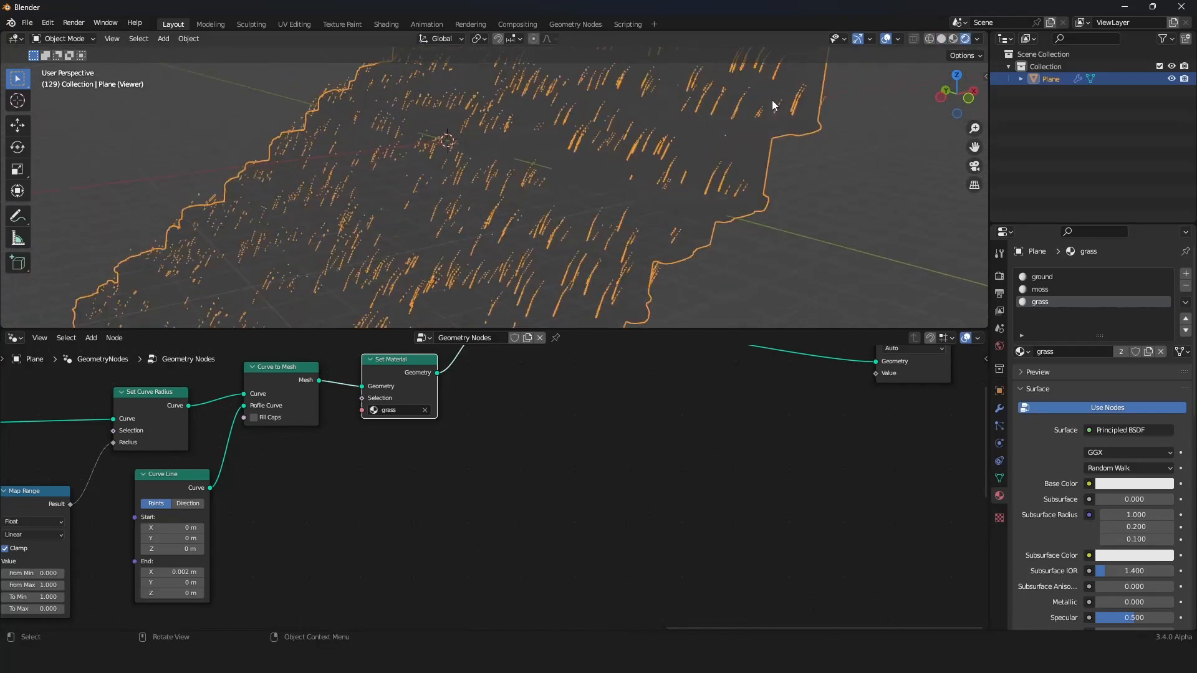
Show the Shader Editor in place of the node tree and give the ground material a dark orange-brown base color
left_click(21, 344)
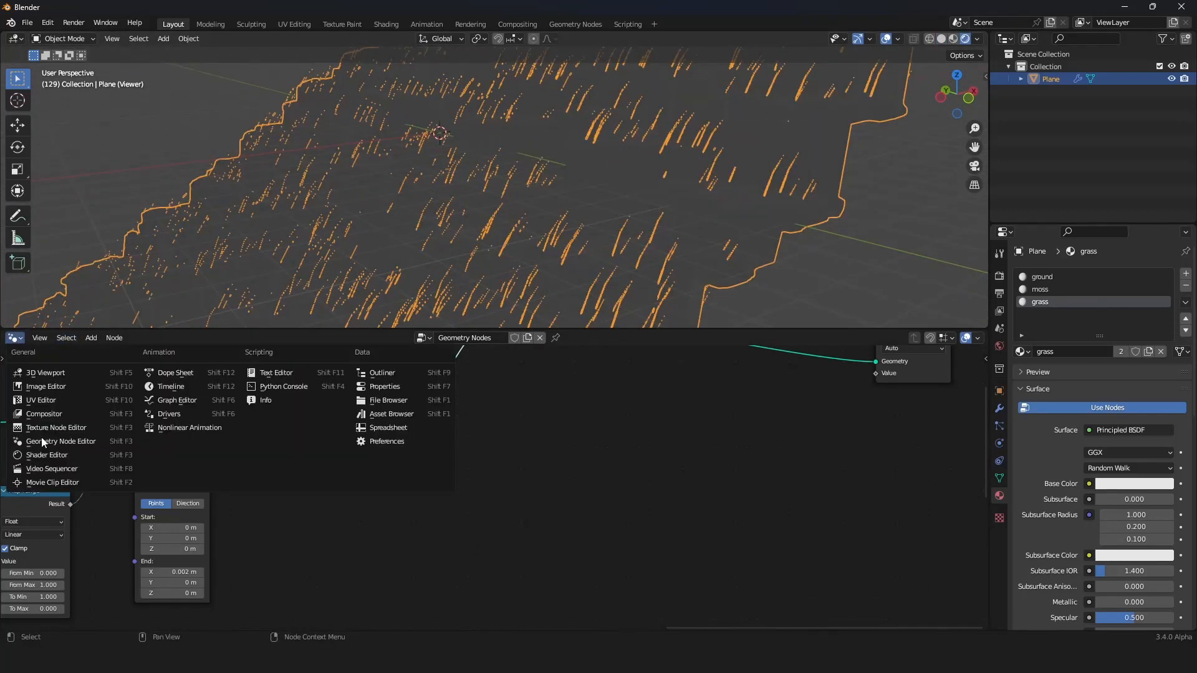
left_click(48, 455)
middle_click_drag(453, 467, 836, 517)
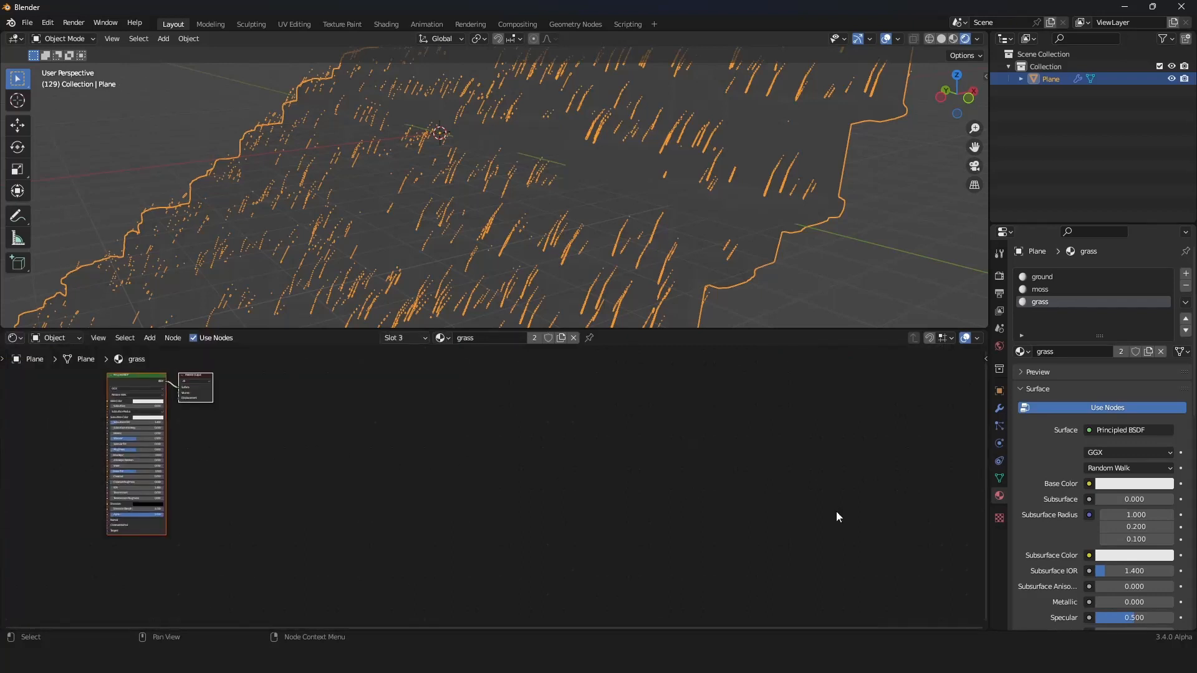
key("Home")
scroll(836, 511, "up", 2)
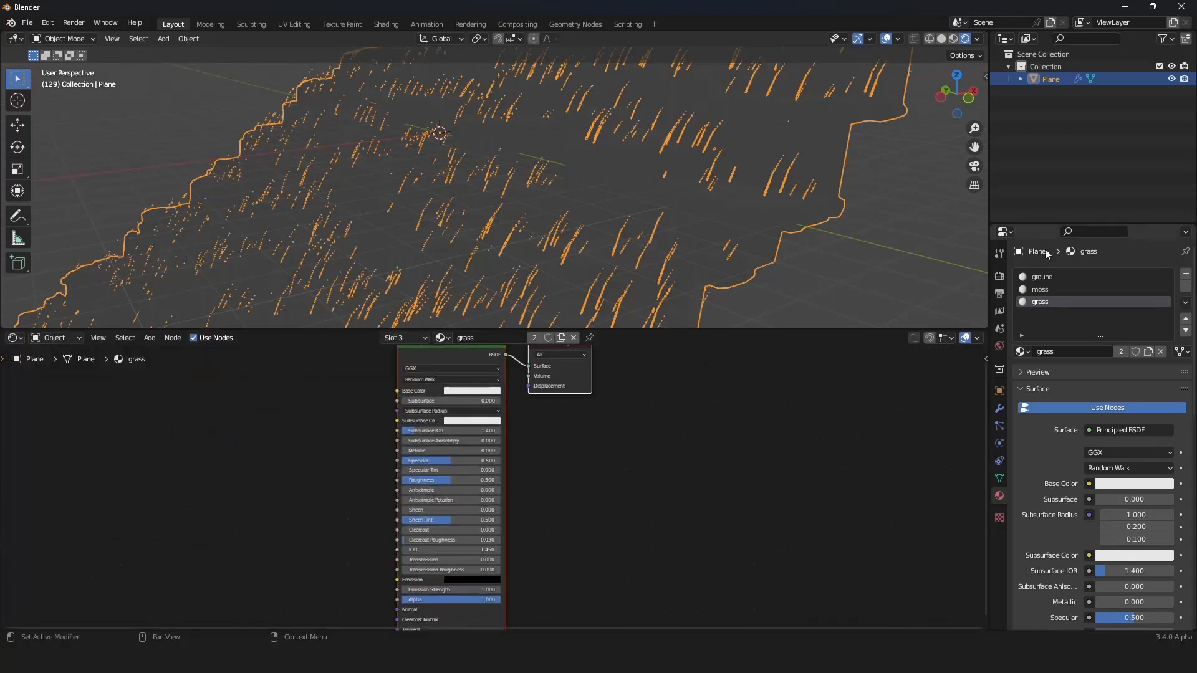
left_click(1054, 276)
left_click_drag(561, 313, 555, 337)
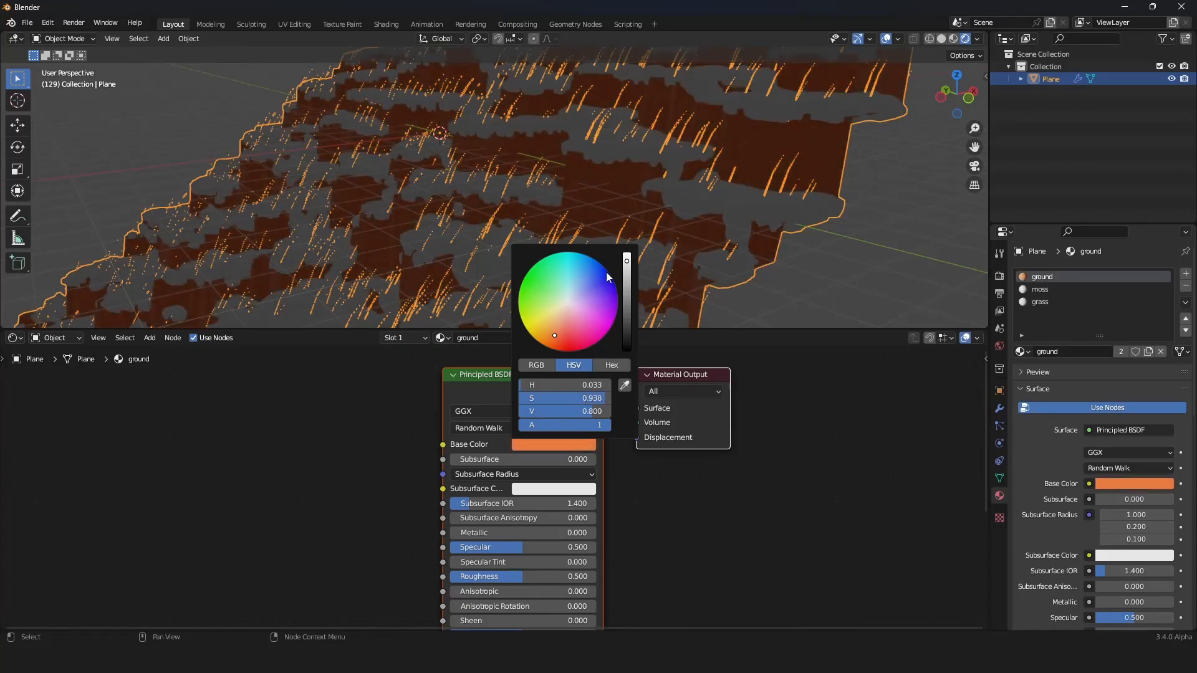
left_click_drag(626, 273, 626, 298)
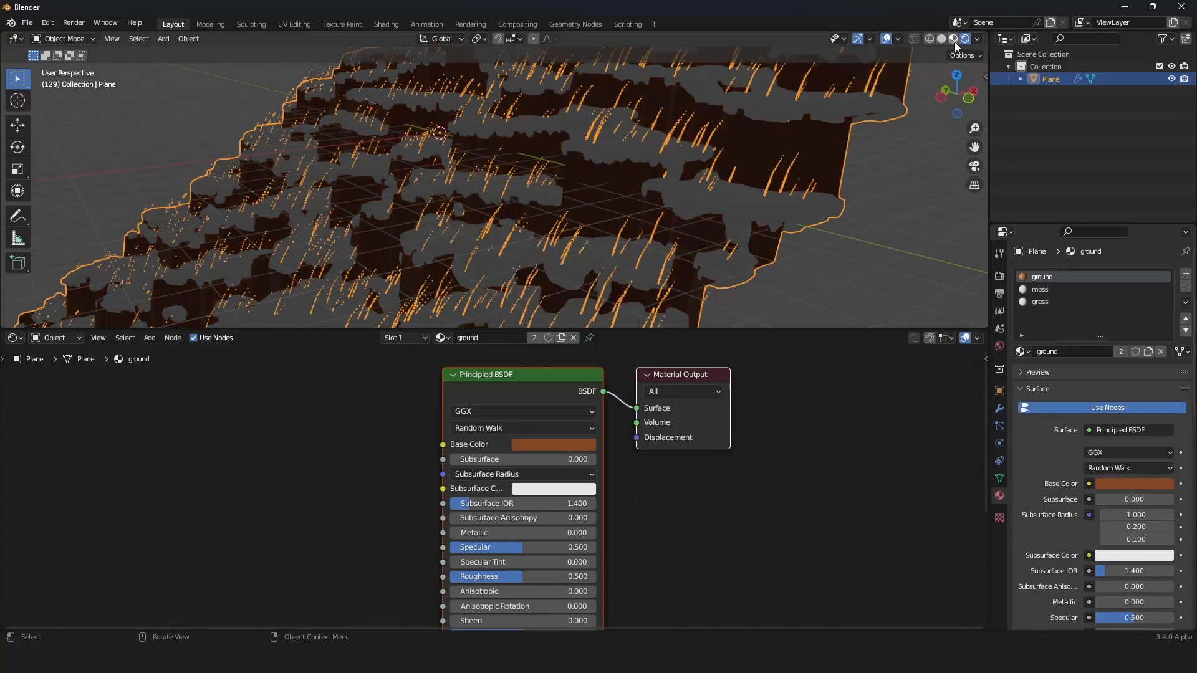
Switch the viewport to Material Preview and adjust the ground base color to tan brown, HSV 0.066, 0.793, 0.307
left_click(953, 39)
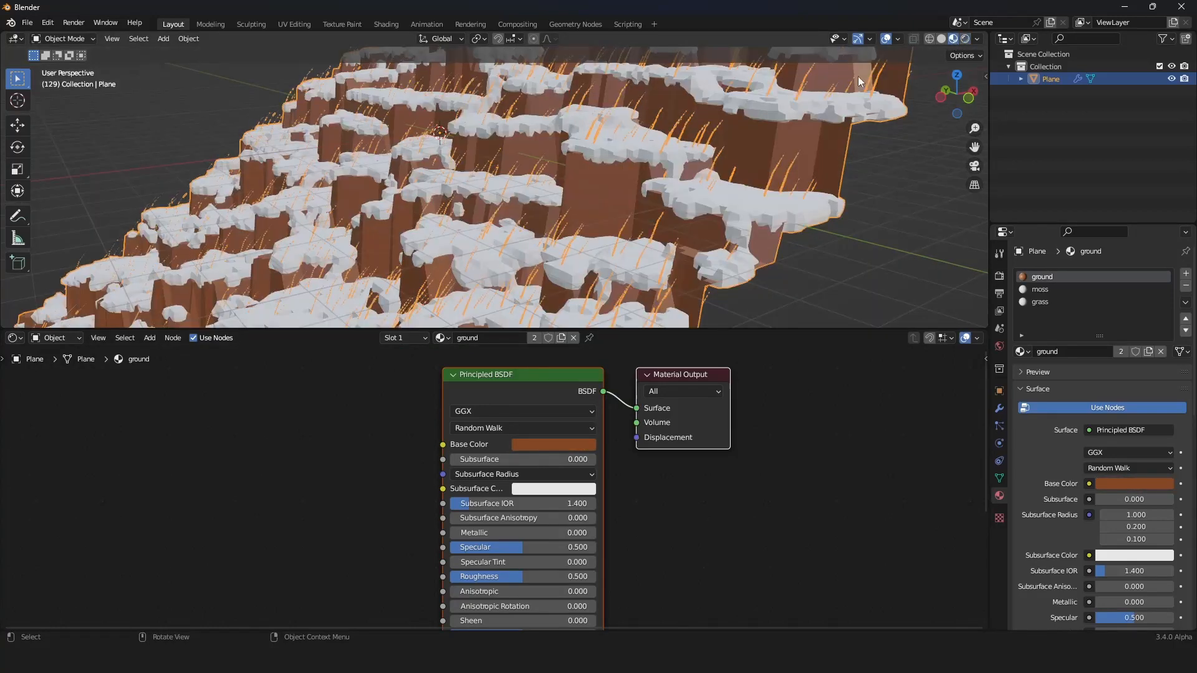
mouse_move(858, 76)
middle_mouse_down()
mouse_move(640, 227)
mouse_move(540, 215)
mouse_move(465, 227)
middle_mouse_up()
scroll(466, 227, "up", 3)
scroll(465, 227, "down", 6)
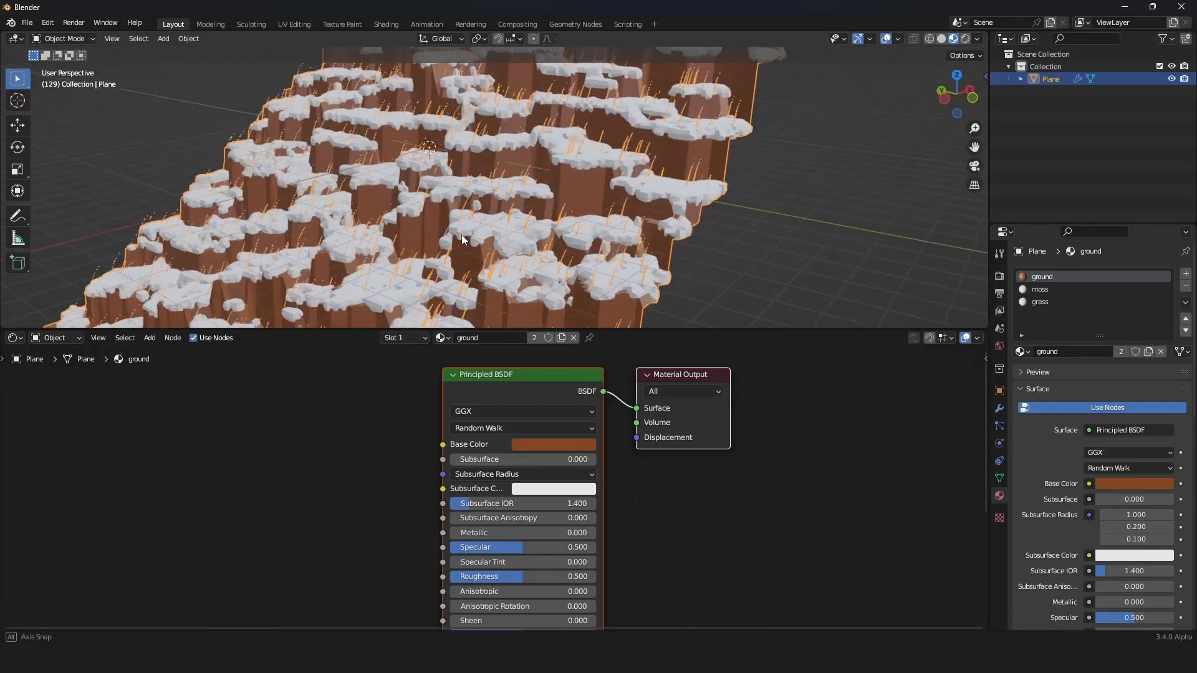
left_click(544, 444)
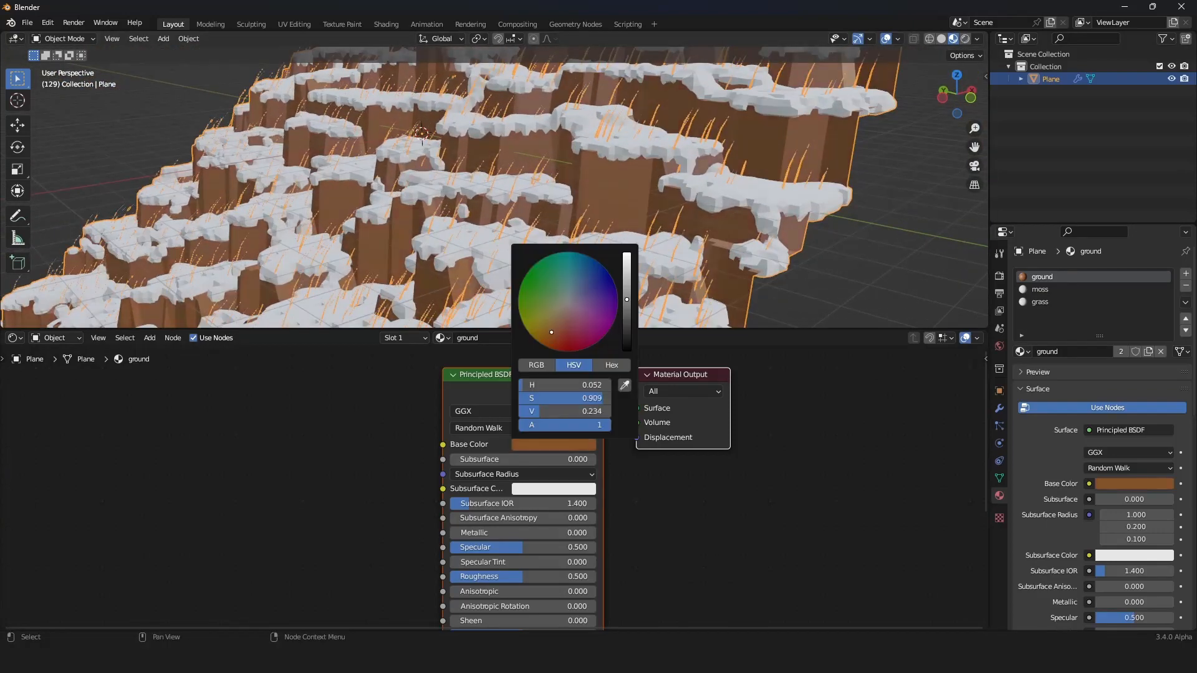
left_click_drag(627, 300, 627, 292)
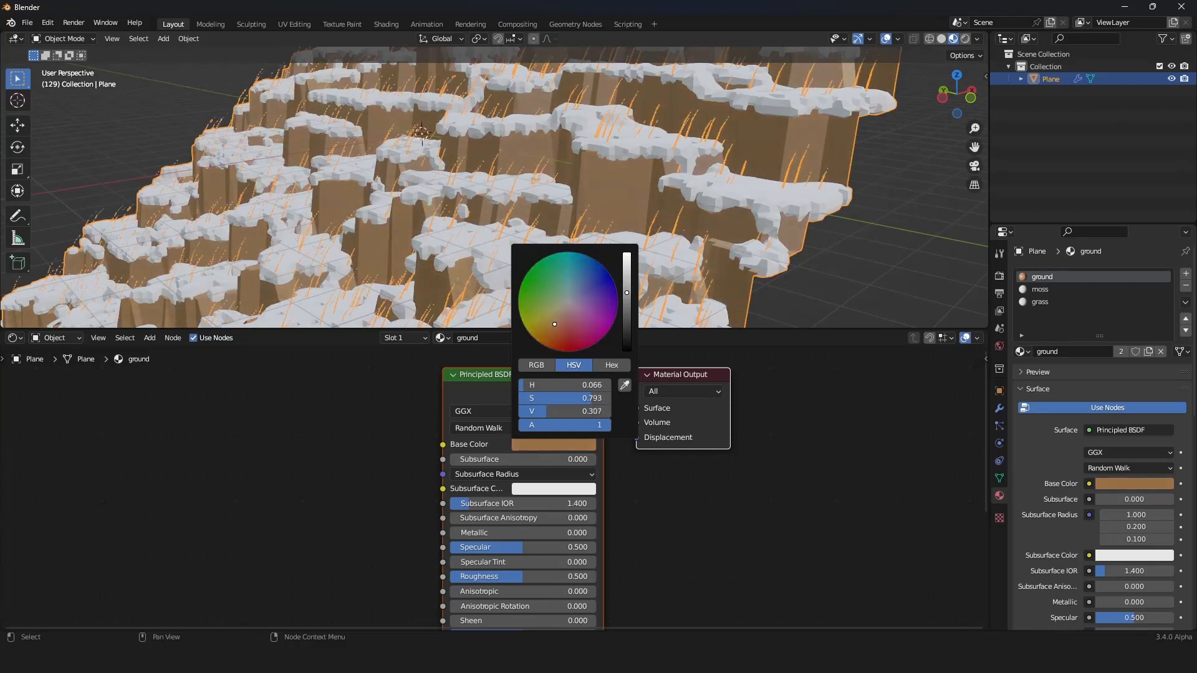
Set the moss material's base color to a dark green
left_click(1045, 288)
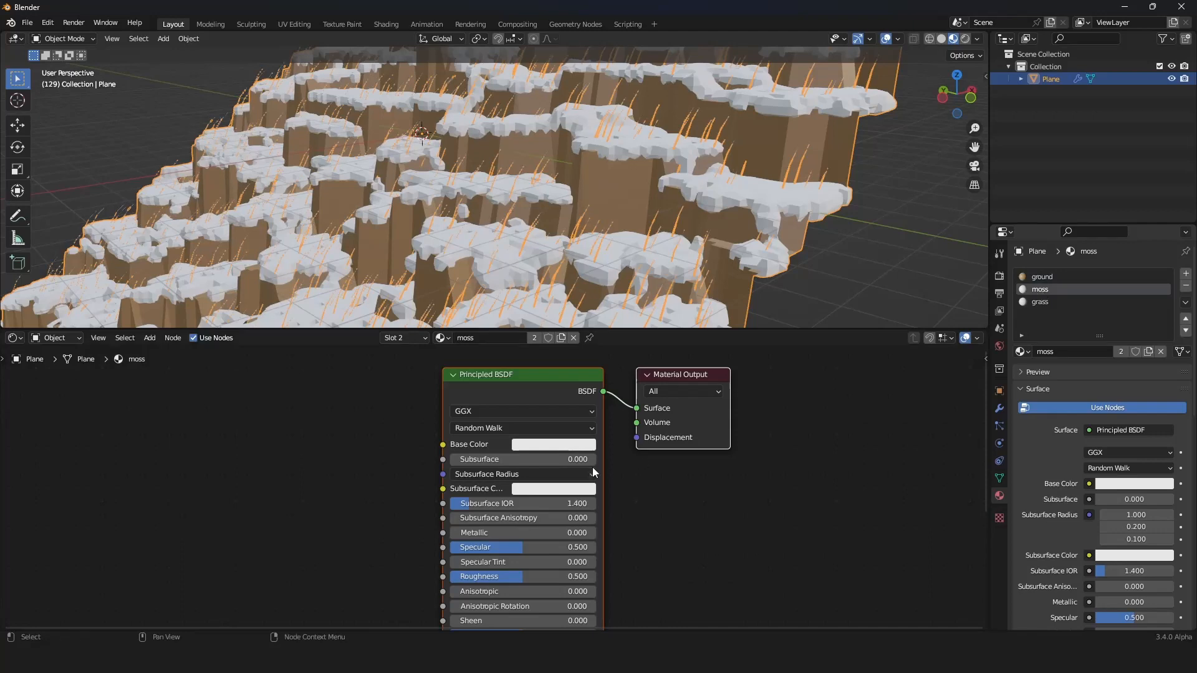
left_click(561, 446)
left_click_drag(571, 305, 539, 291)
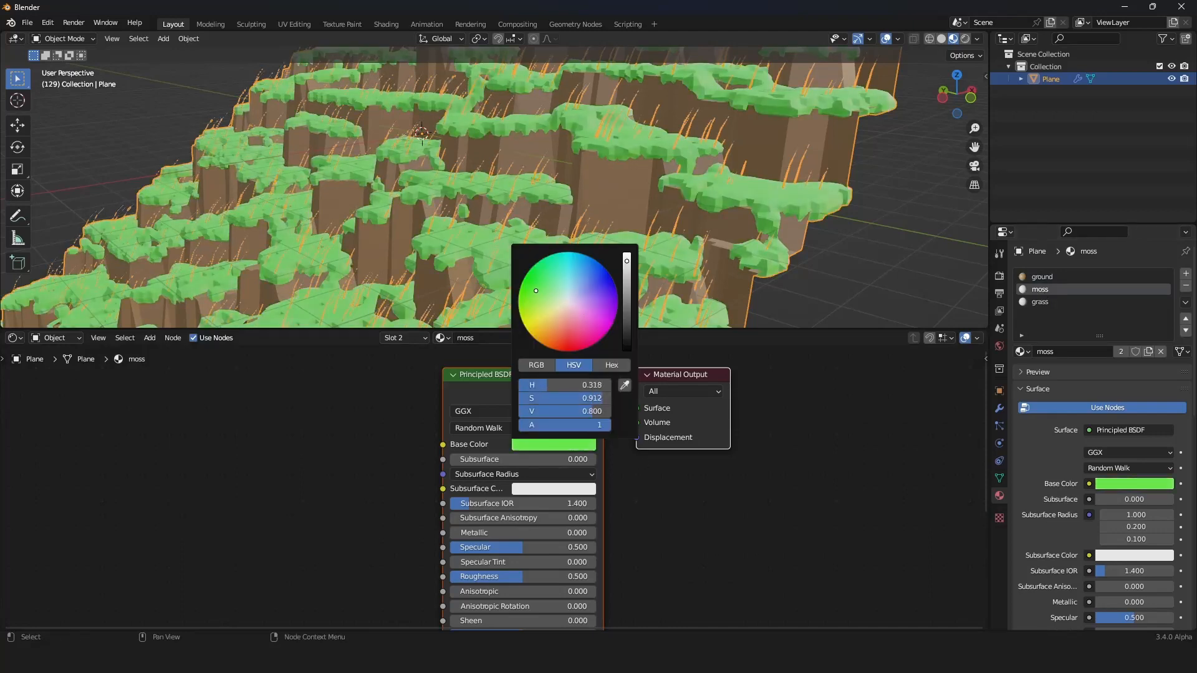
left_click_drag(626, 260, 626, 321)
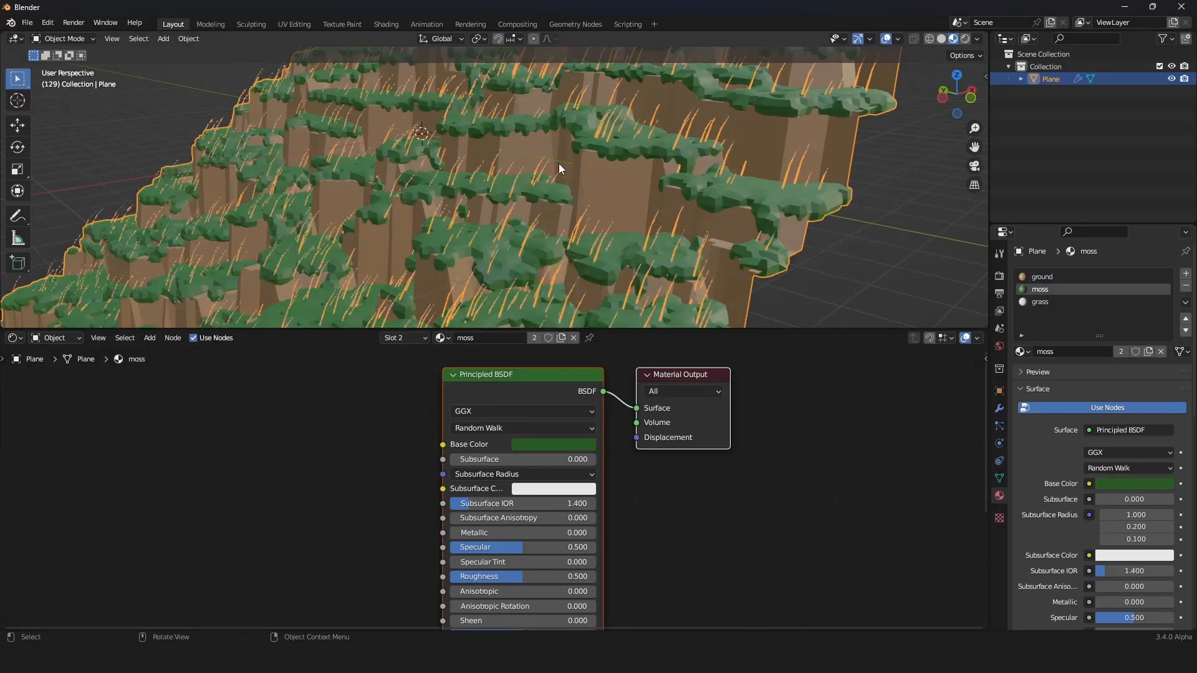
scroll(552, 187, "up", 5)
middle_click_drag(554, 189, 569, 190)
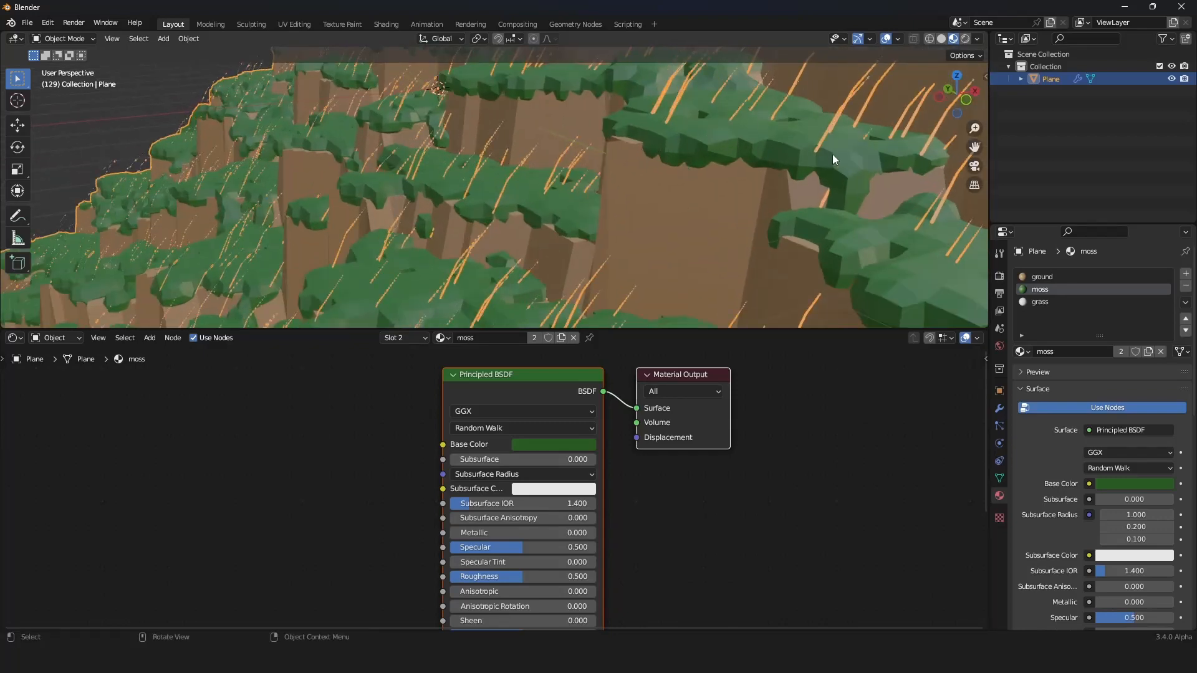
Return to the geometry nodes, join the Volume to Mesh output links in a reroute, and move the three moss mesh nodes away from it
key("shift+F3")
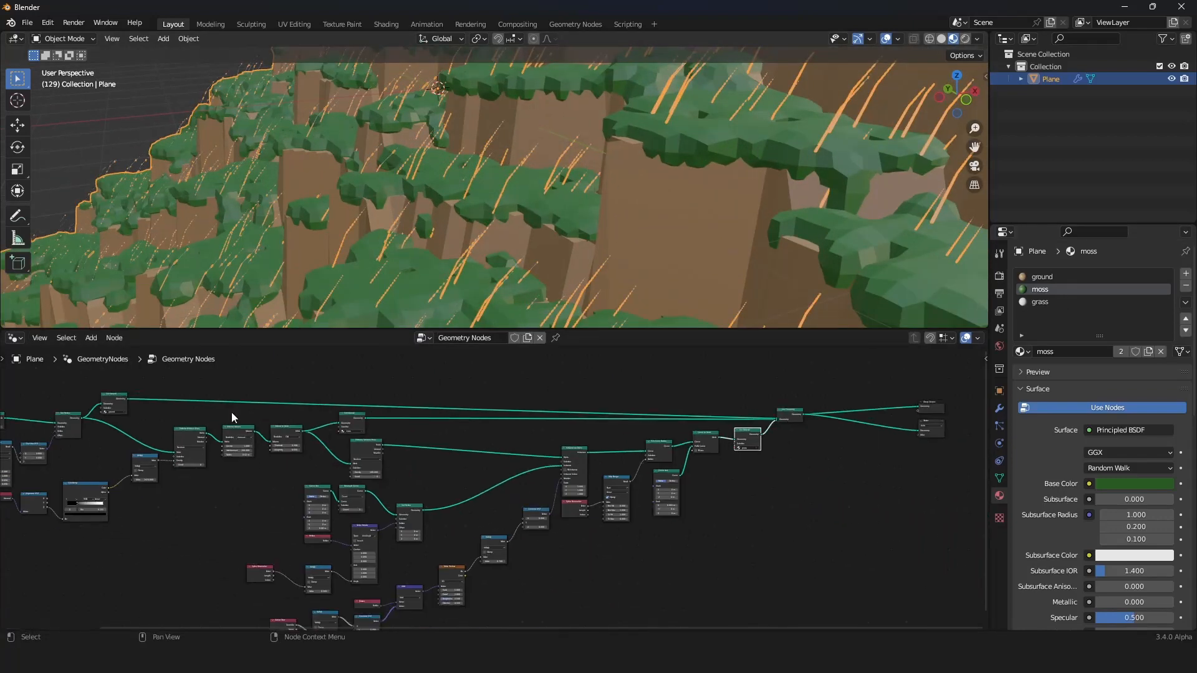
scroll(672, 486, "up", 8)
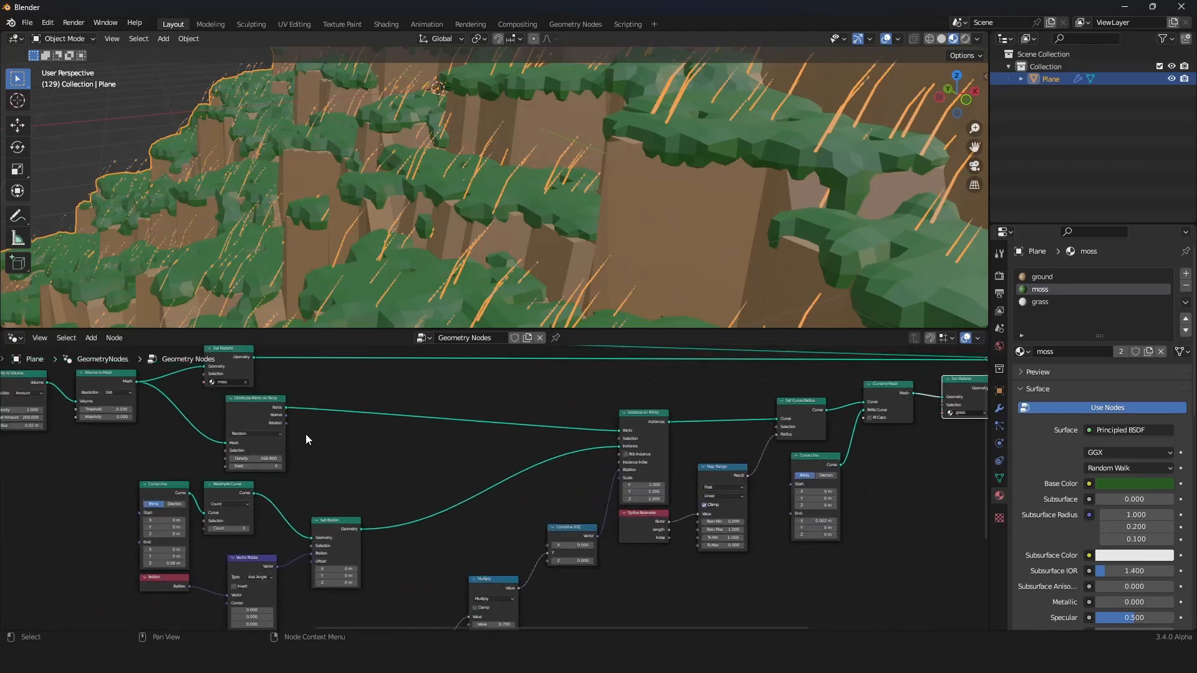
middle_click_drag(305, 434, 675, 497)
scroll(675, 496, "up", 8)
right_click_drag(602, 369, 591, 522, "shift")
scroll(536, 385, "down", 3)
left_click_drag(495, 409, 220, 512)
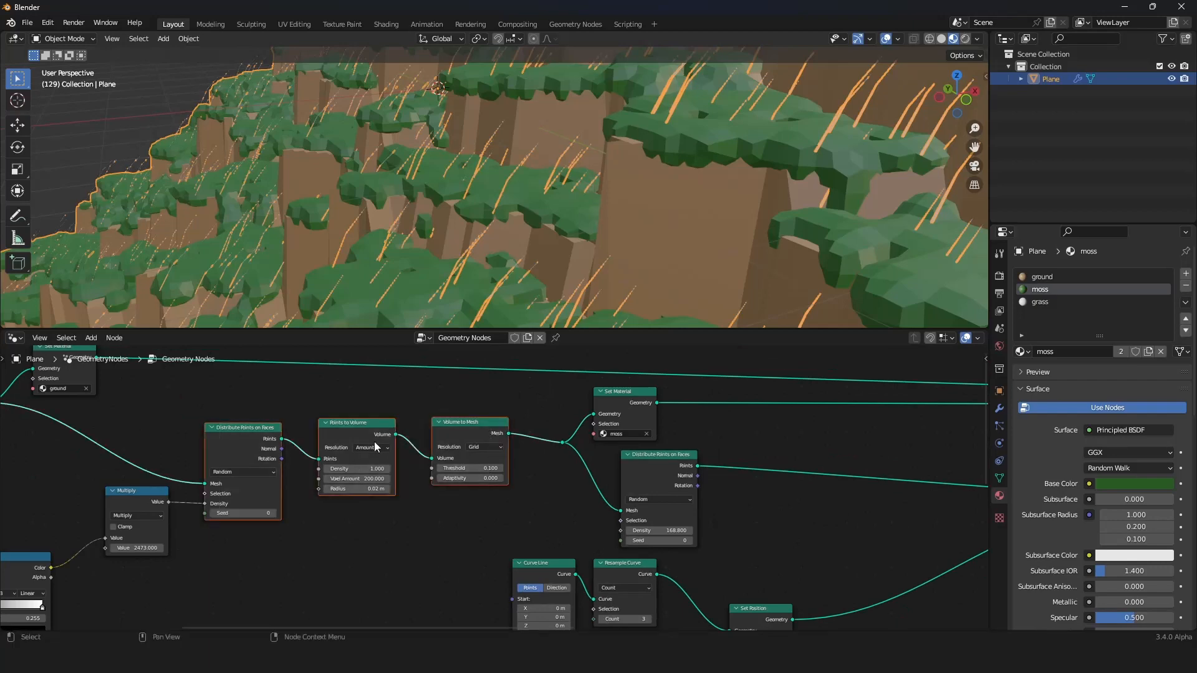
mouse_move(464, 426)
left_mouse_down()
mouse_move(440, 424)
mouse_move(462, 427)
left_mouse_up()
scroll(492, 430, "up", 4)
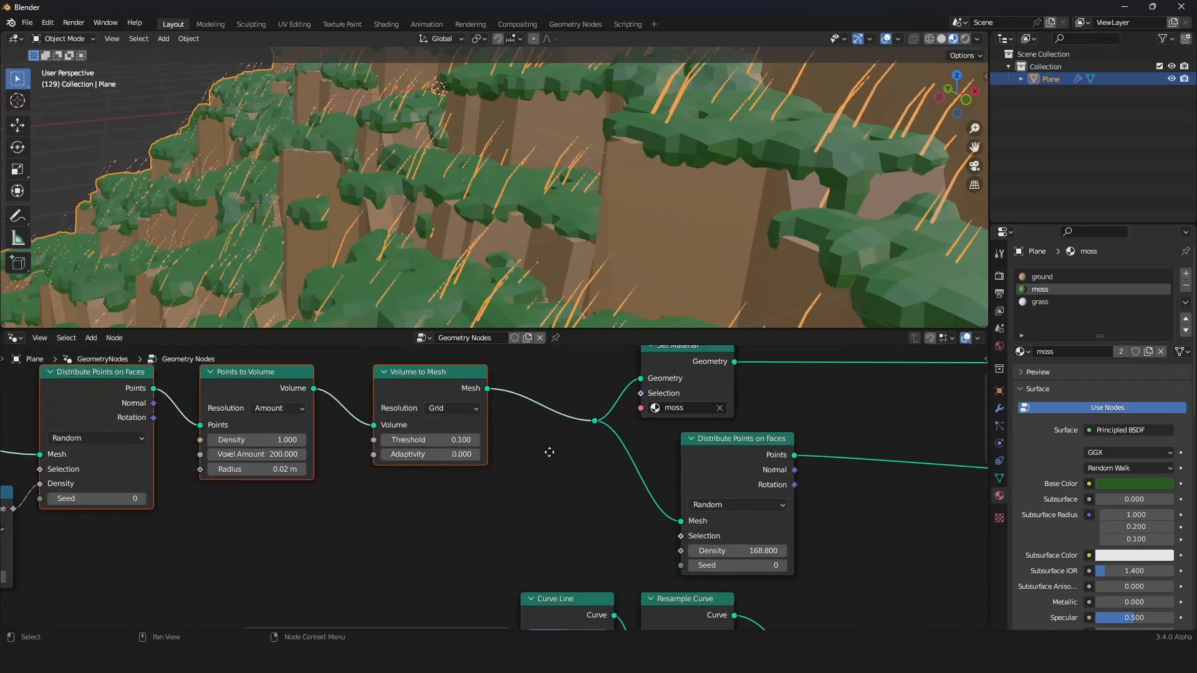
Insert a Set Shade Smooth node between Volume to Mesh and the reroute to try smooth-shaded moss
mouse_move(515, 431)
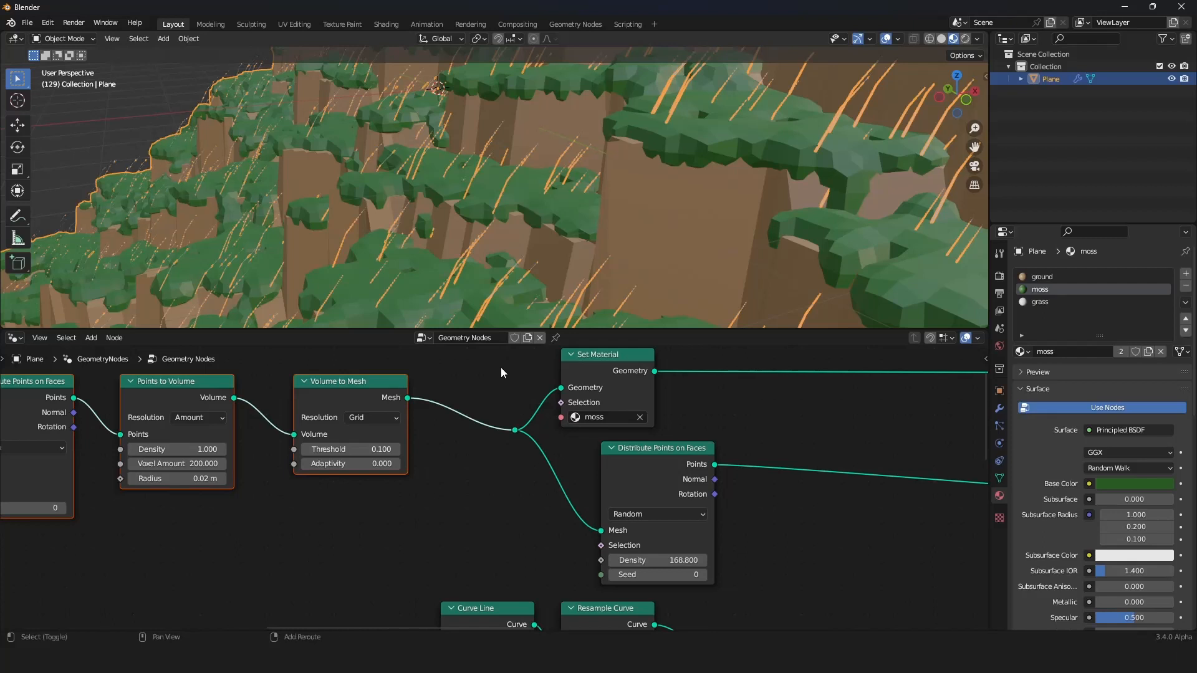
right_click_drag(500, 368, 471, 497, "shift")
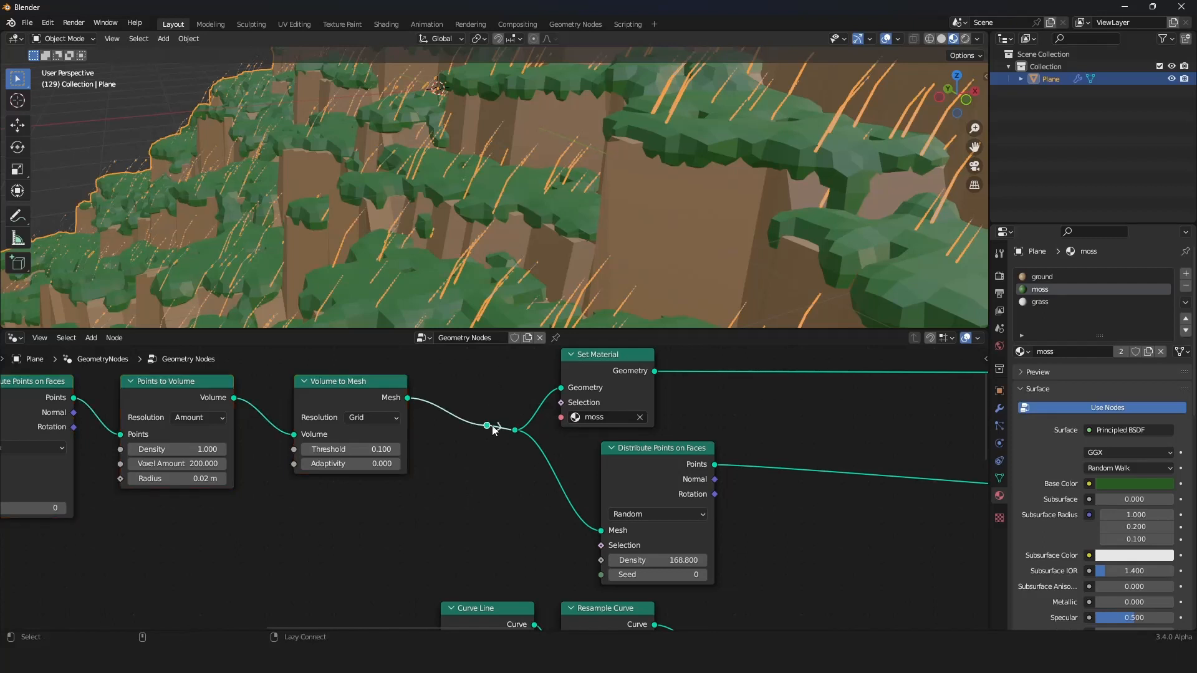
scroll(458, 394, "down", 2)
key("shift+a")
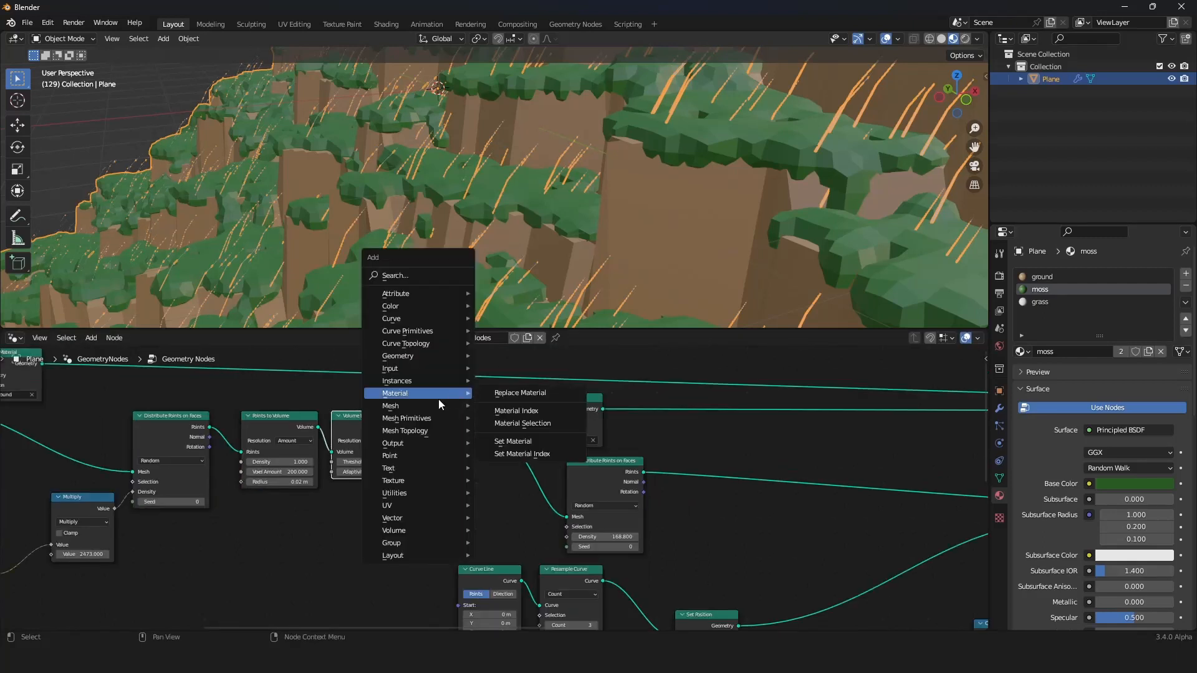
mouse_move(387, 407)
left_click(522, 406)
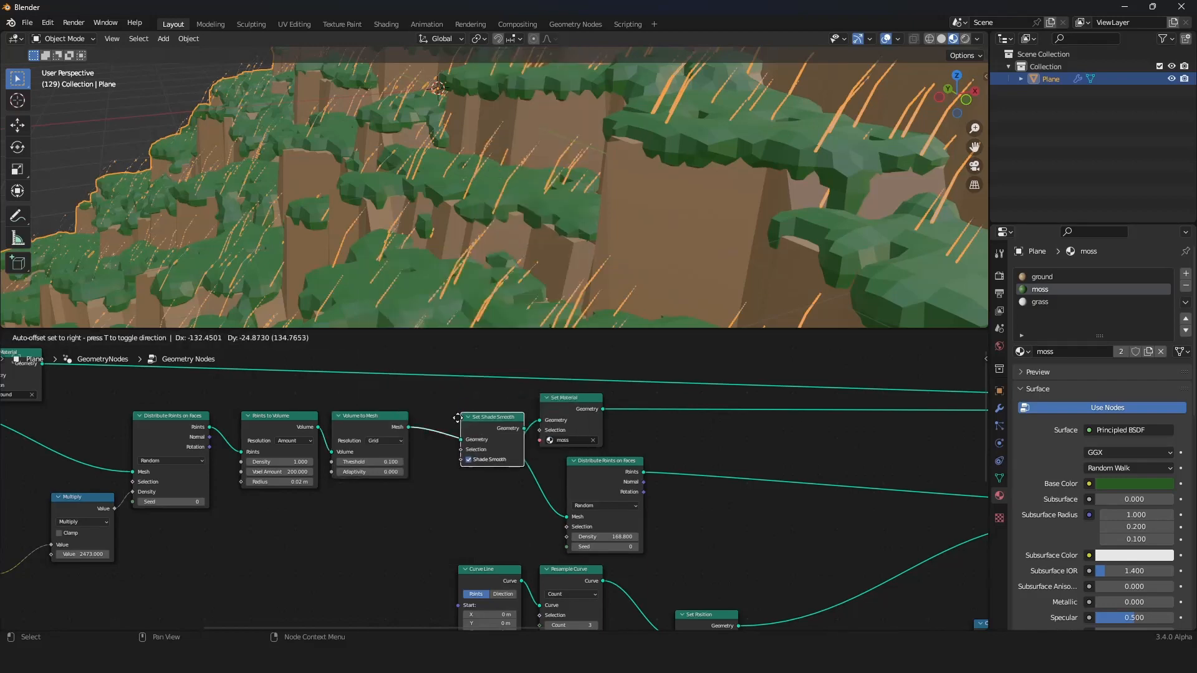
left_click(477, 430)
scroll(582, 211, "down", 5)
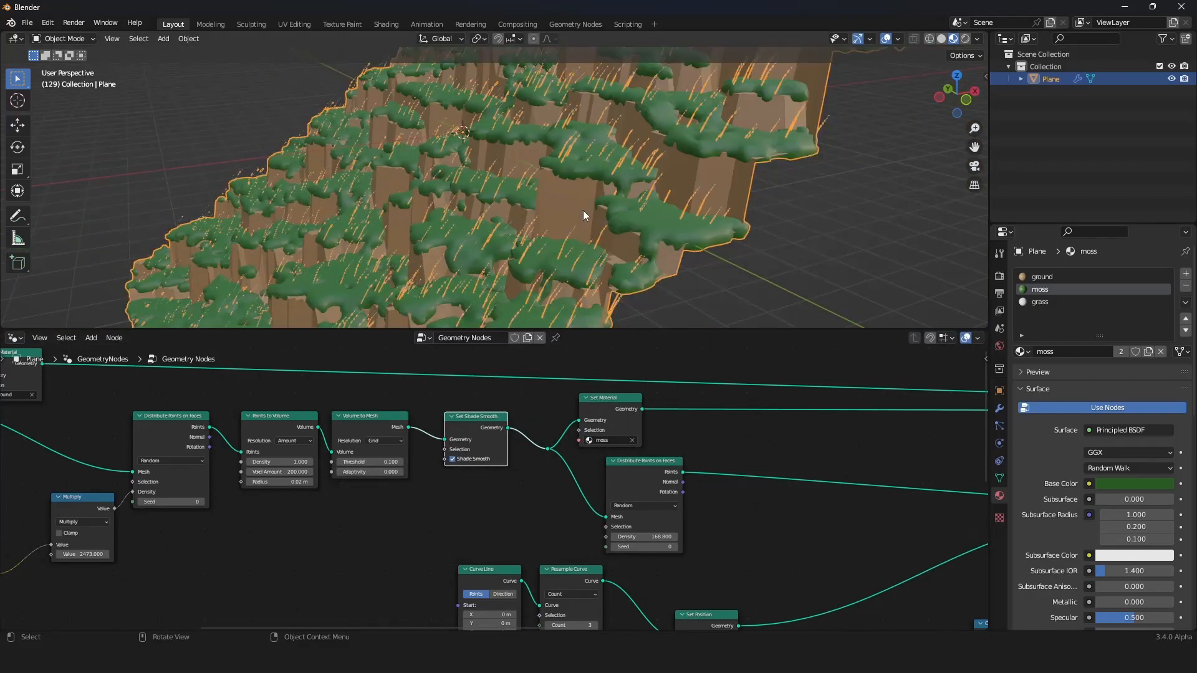
scroll(599, 212, "up", 6)
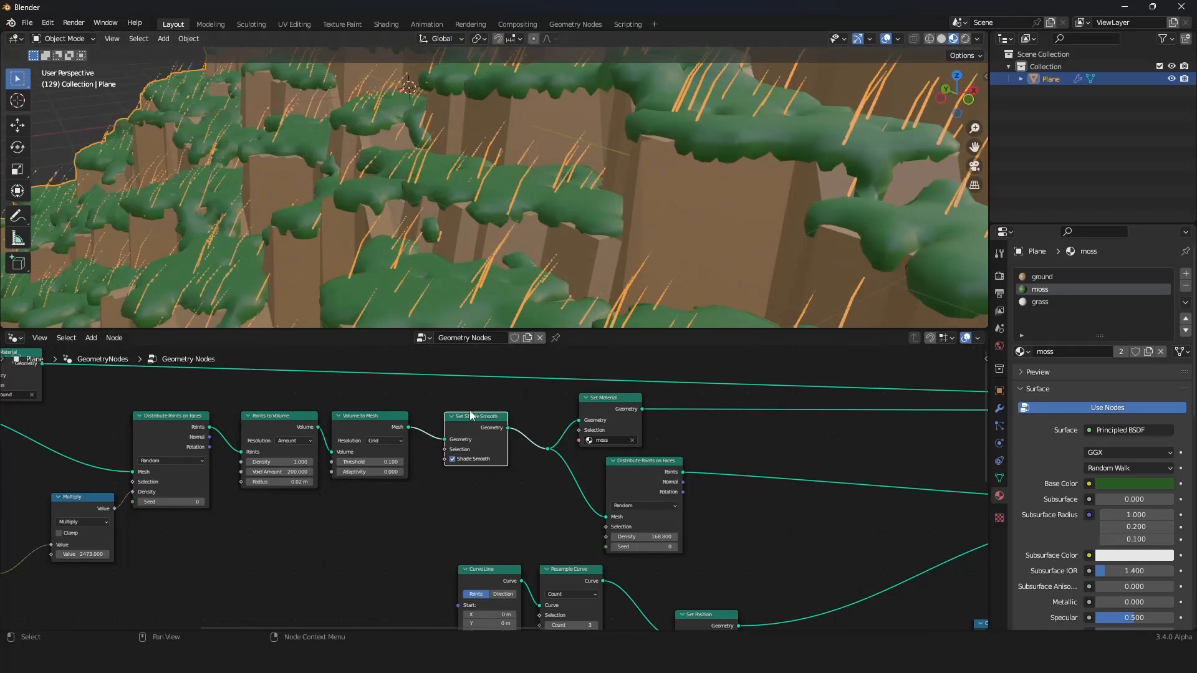
Detach the Set Shade Smooth node from the moss chain and delete it
left_click_drag(475, 430, 398, 537, "alt")
key("x")
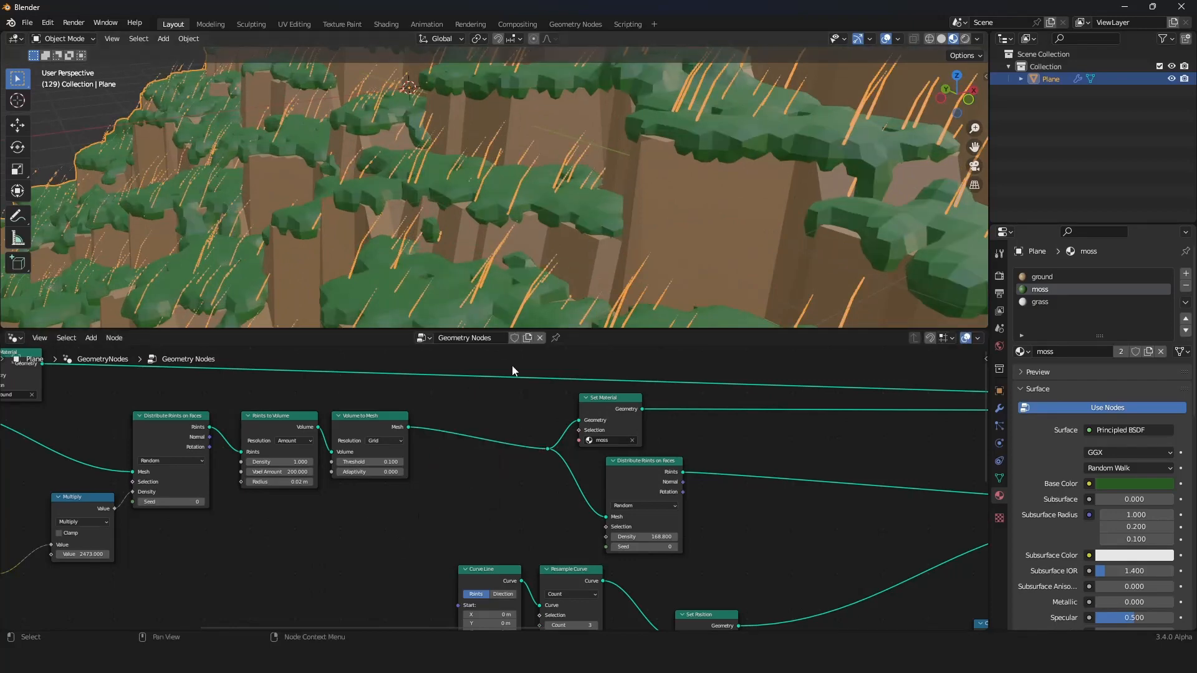
scroll(601, 179, "down", 3)
middle_click_drag(600, 178, 630, 140)
scroll(577, 204, "up", 3)
middle_click_drag(577, 203, 609, 213)
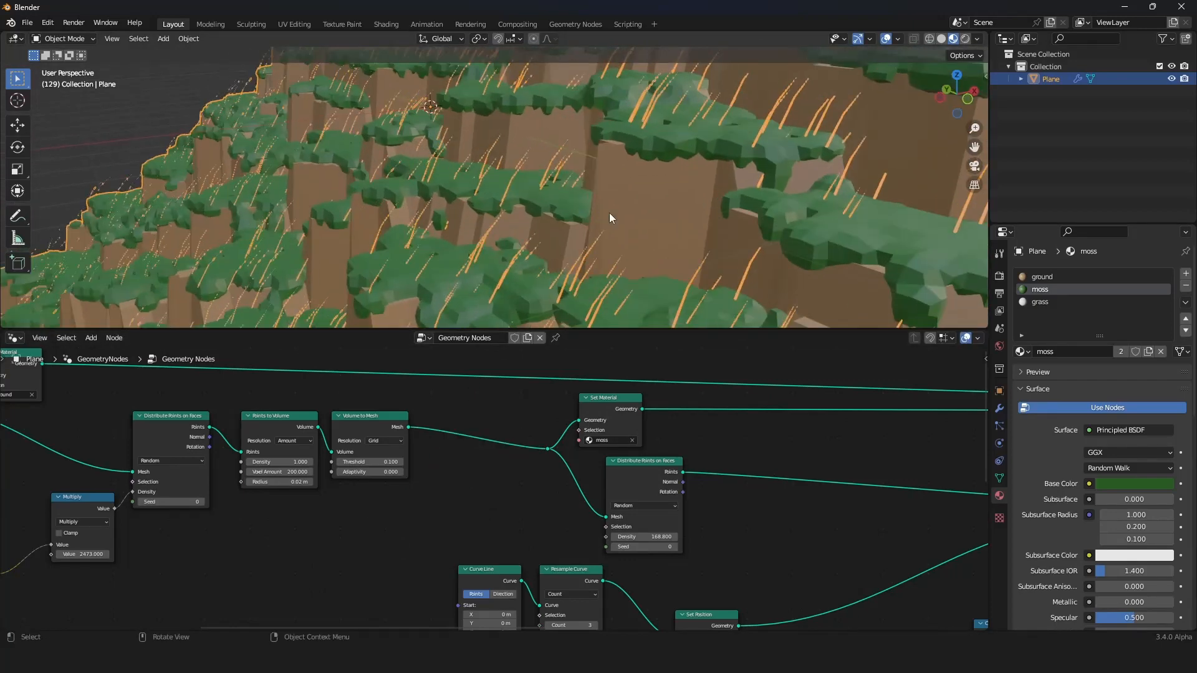
Select the grass material and display its nodes in the Shader Editor
left_click(1044, 300)
scroll(502, 204, "down", 3)
middle_click_drag(502, 203, 511, 203)
scroll(512, 203, "up", 3)
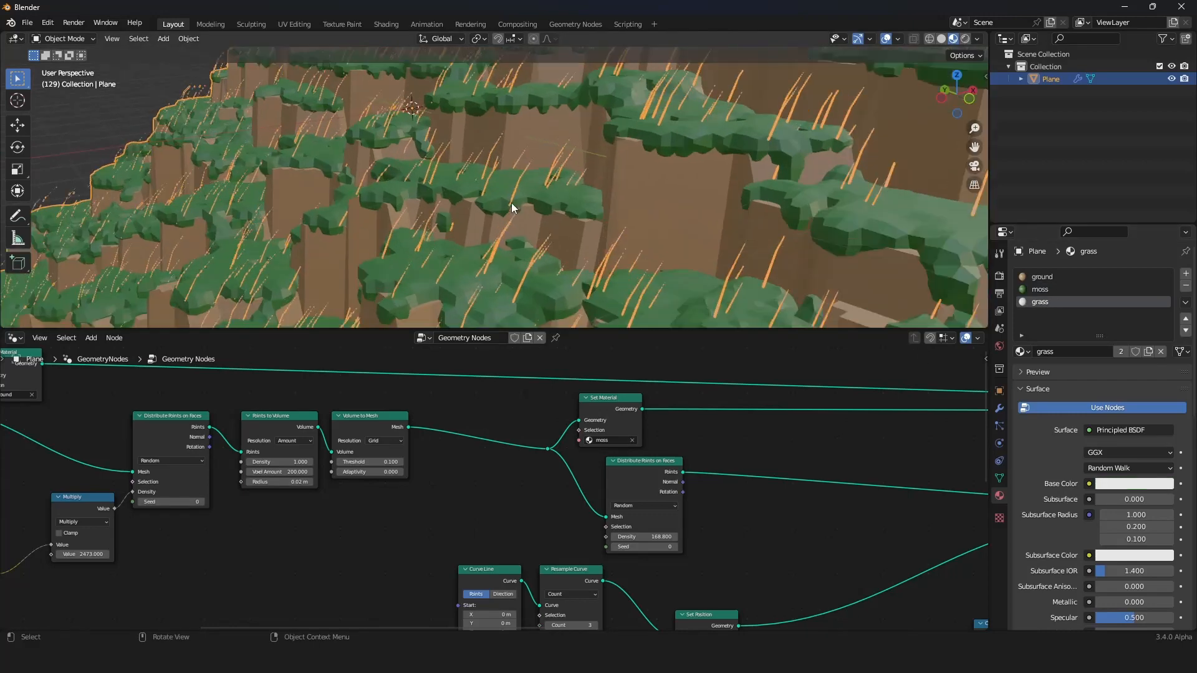
left_click(15, 340)
left_click(57, 457)
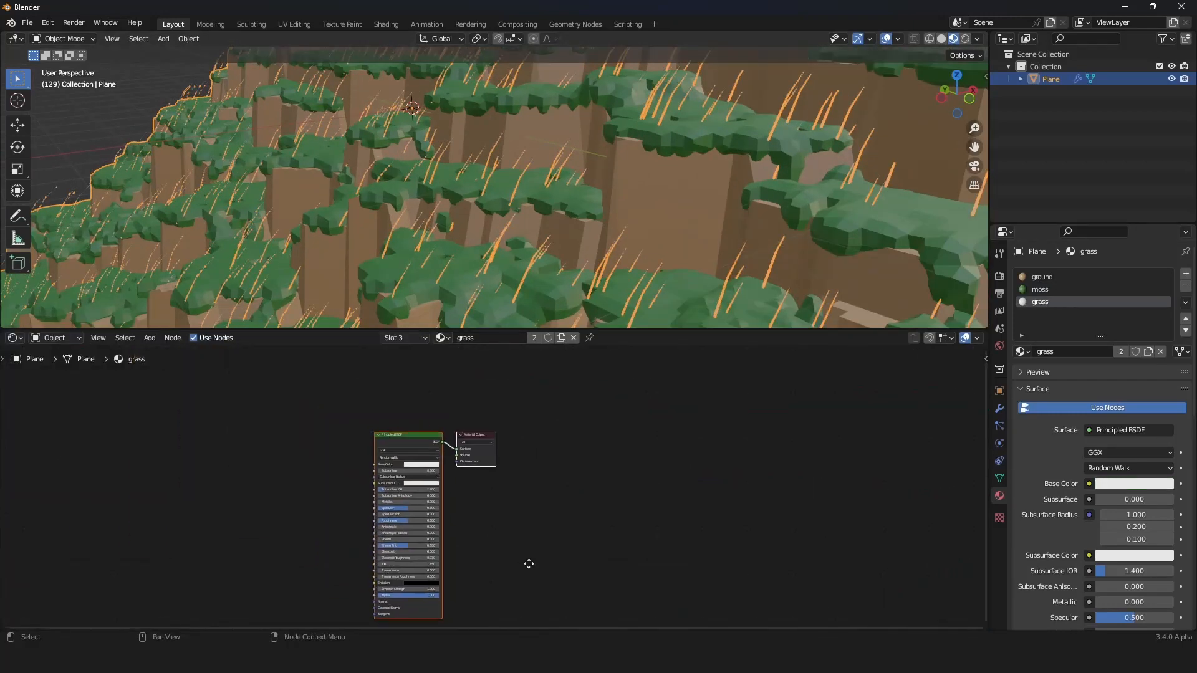
scroll(528, 564, "up", 3)
Hide the viewport overlays and set the grass material's base color to bright yellowish green
left_click(890, 38)
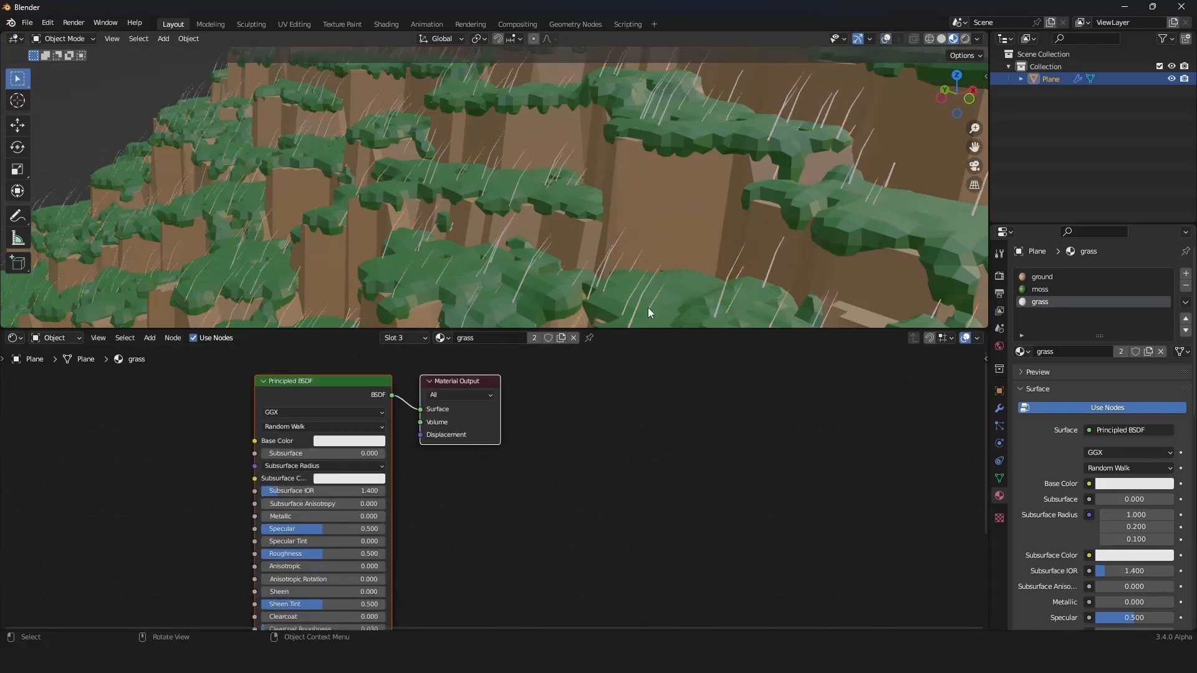
left_click(328, 441)
left_click_drag(360, 321, 332, 309)
scroll(765, 196, "down", 3)
scroll(753, 188, "up", 3)
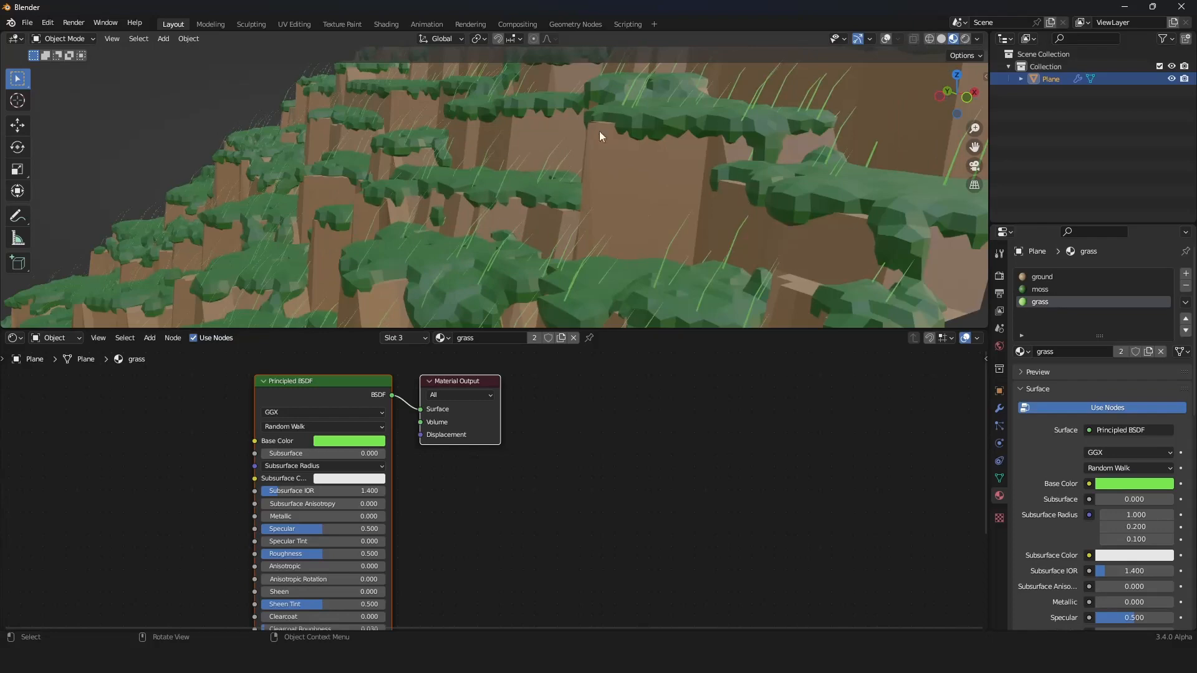
Return to the geometry nodes and widen the grass blades by setting the profile Curve Line's End X to 0.007 m
left_click(20, 339)
left_click(49, 443)
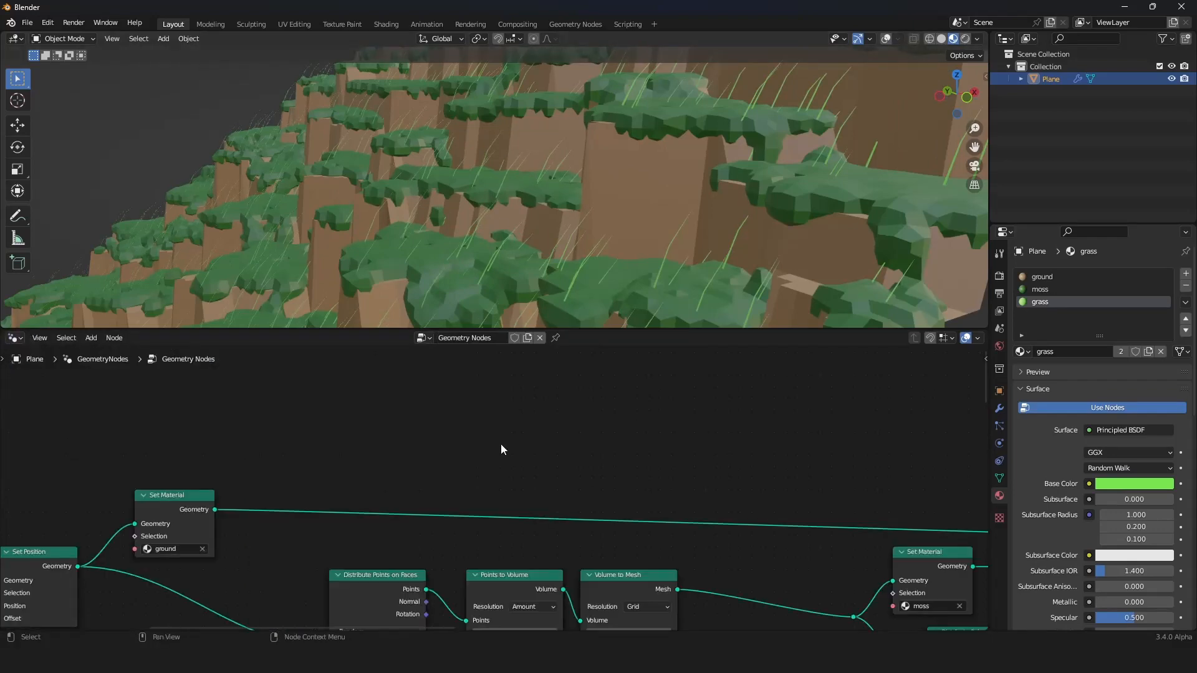
scroll(500, 444, "down", 3)
scroll(504, 489, "up", 2)
middle_click_drag(761, 518, 187, 406)
scroll(504, 471, "down", 1)
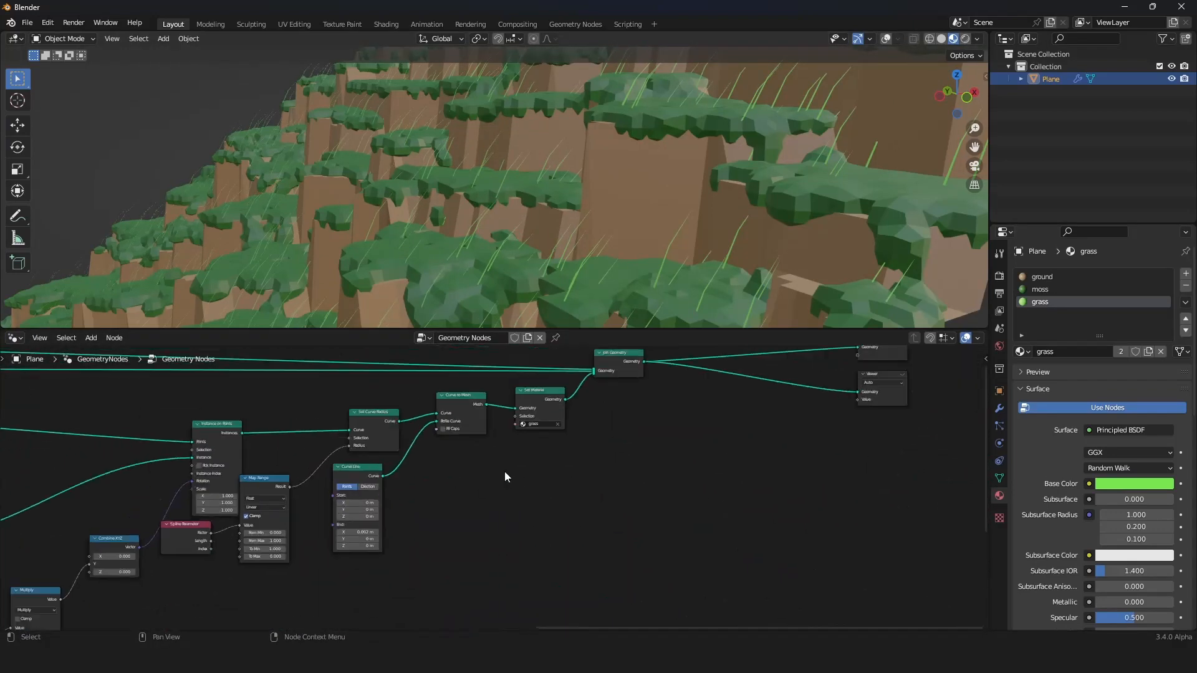
middle_click_drag(599, 456, 759, 437)
scroll(689, 452, "up", 2)
scroll(686, 458, "up", 2)
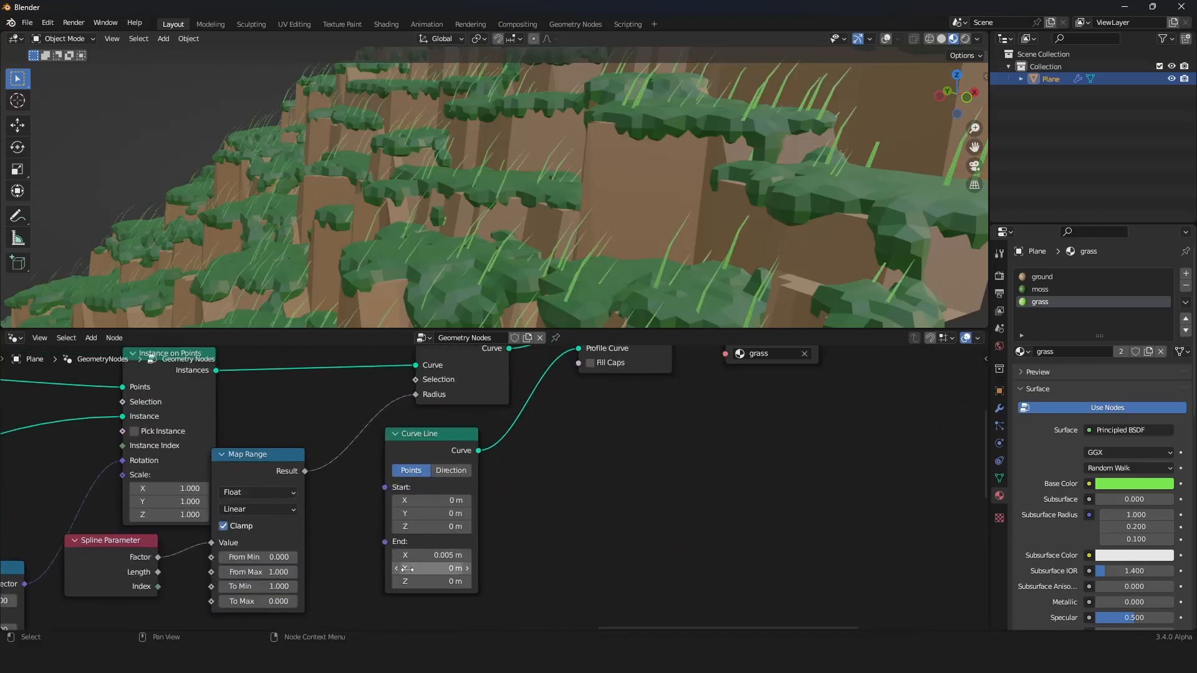
left_click_drag(429, 555, 434, 554)
left_click(433, 554)
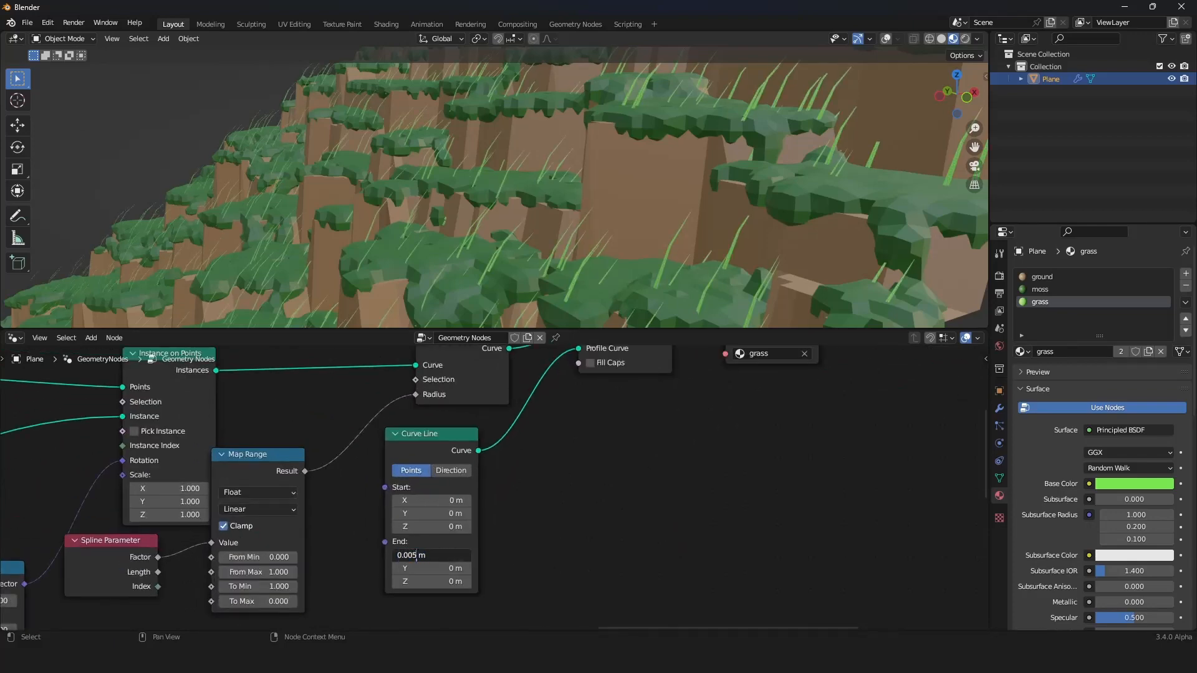
key("Return")
Play the animation and examine the grass blades up close and across the whole terrain
scroll(559, 297, "down", 3)
middle_click_drag(560, 297, 592, 271)
scroll(593, 271, "up", 5)
scroll(617, 254, "up", 3)
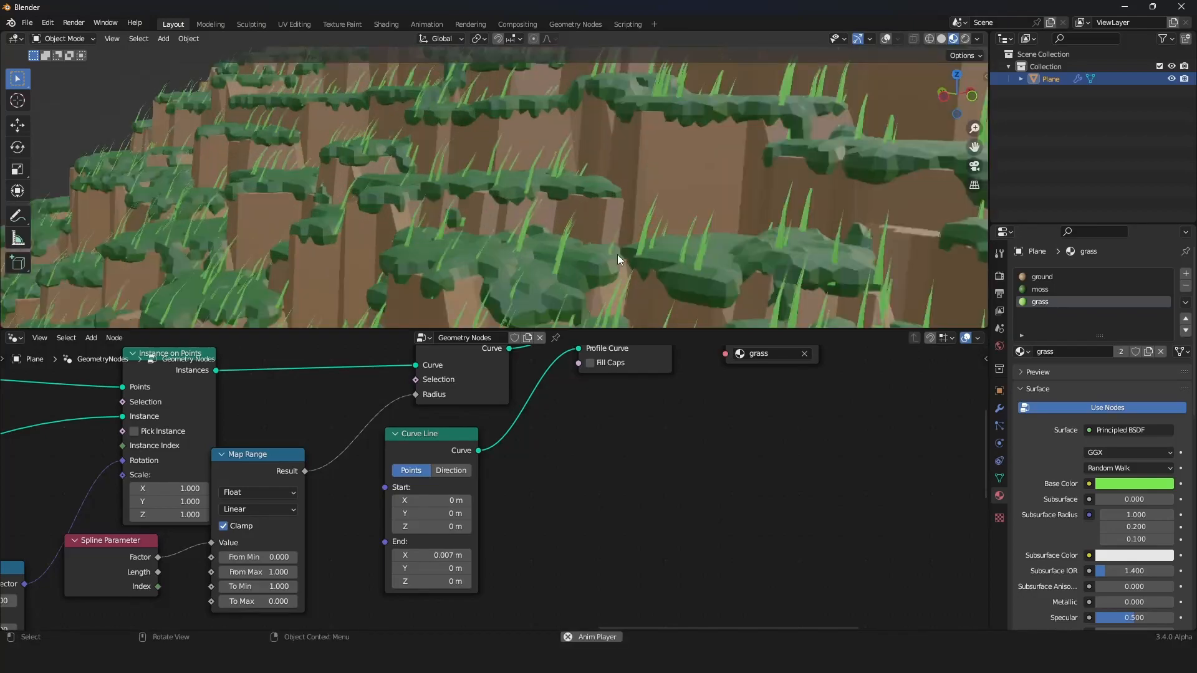
scroll(469, 250, "down", 5)
mouse_move(469, 249)
middle_mouse_down()
mouse_move(568, 248)
mouse_move(467, 252)
middle_mouse_up()
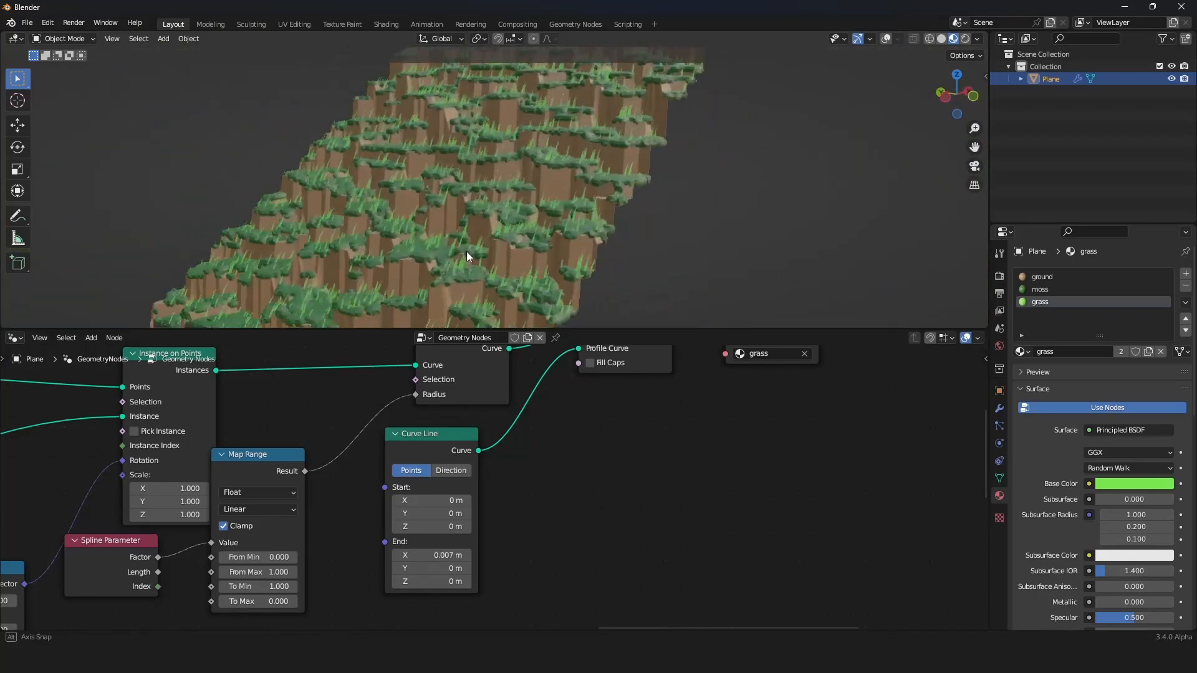
Select the ground material and display its nodes in the Shader Editor
scroll(443, 252, "up", 5)
left_click(1049, 276)
scroll(497, 489, "down", 3)
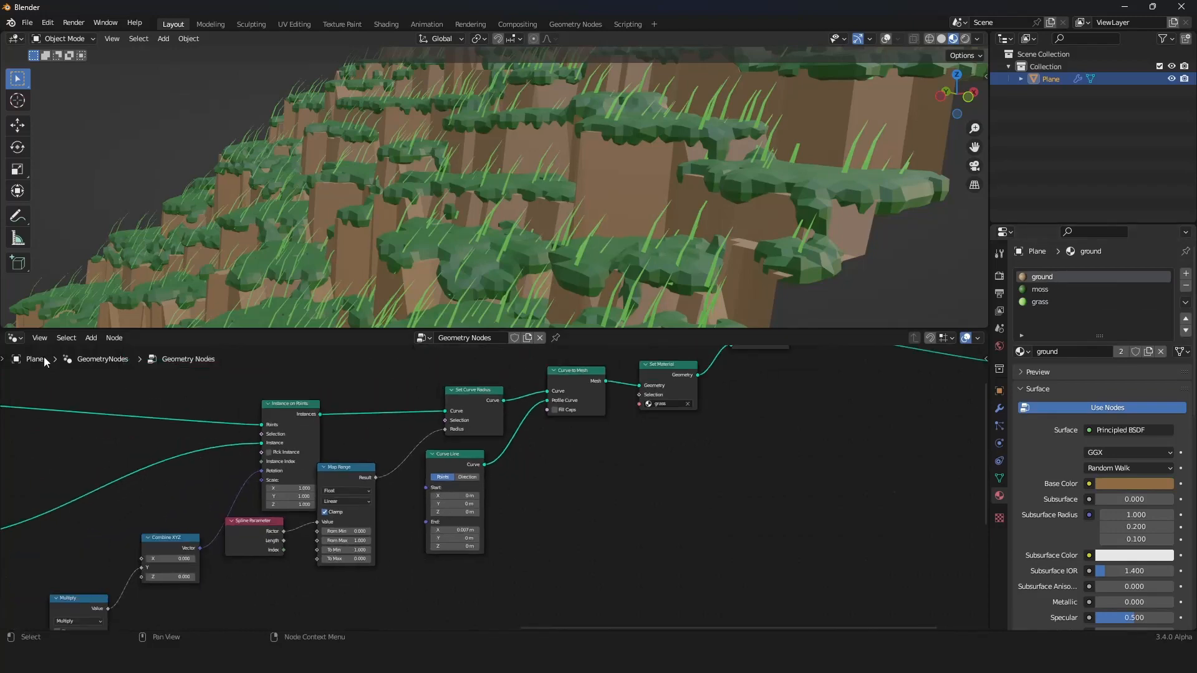
left_click(12, 337)
left_click(63, 455)
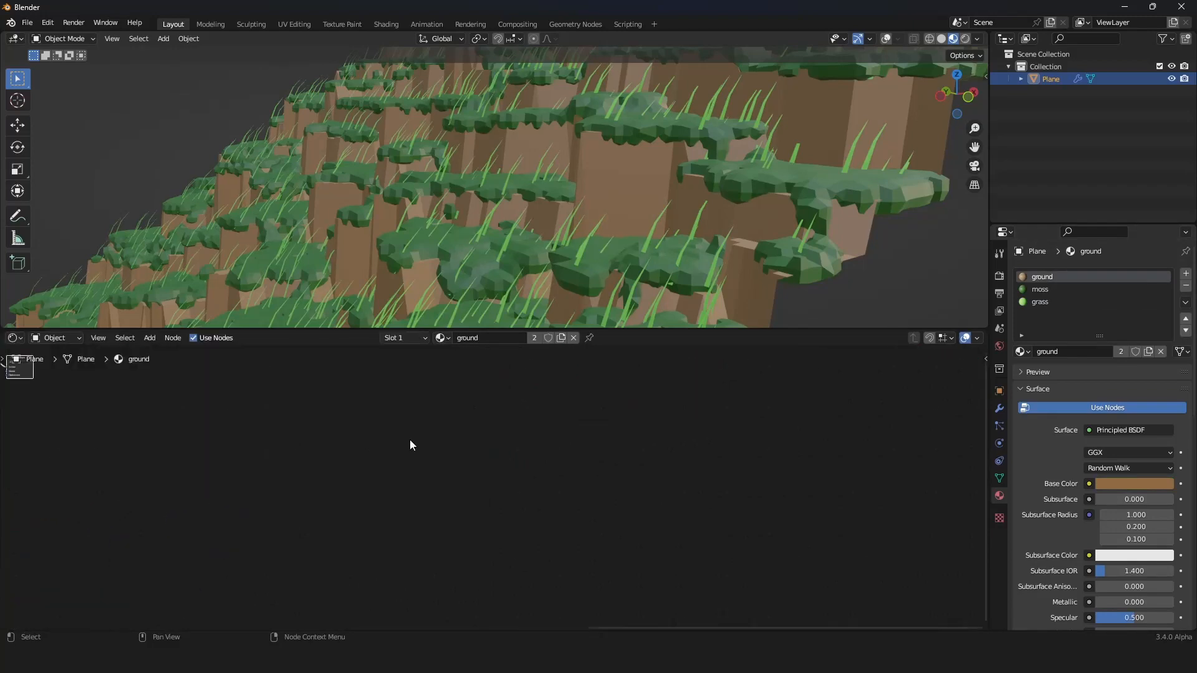
key("Home")
scroll(515, 395, "up", 2)
middle_click_drag(514, 395, 641, 482)
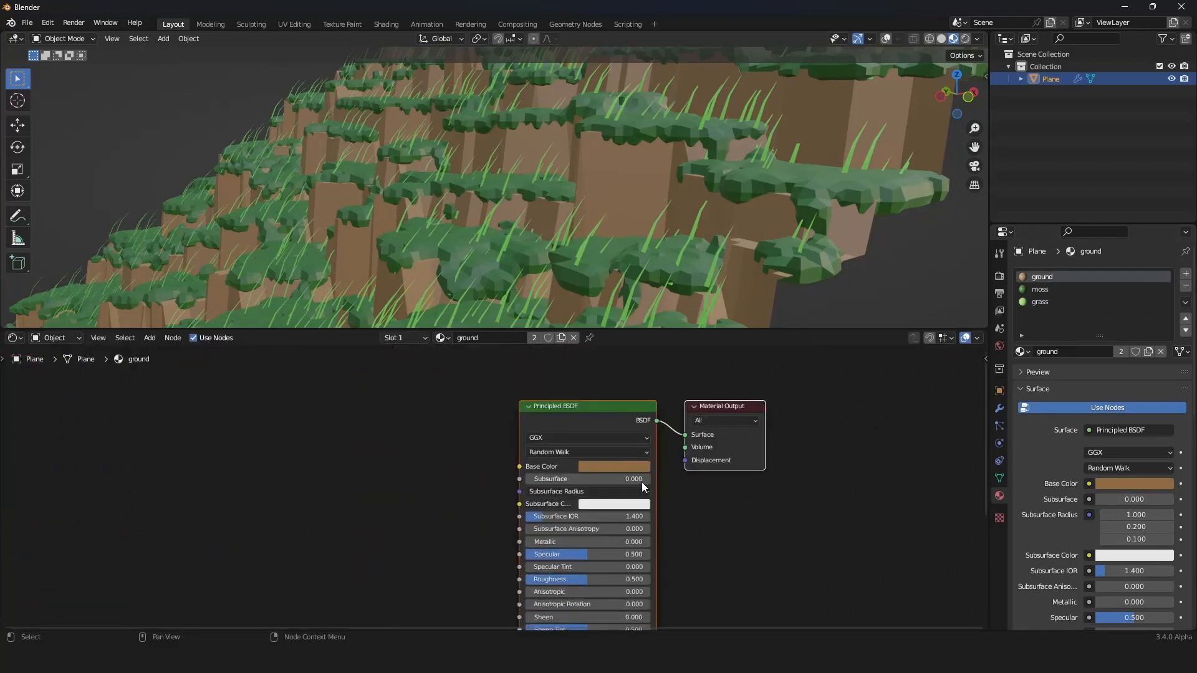
Add a Noise Texture node to the ground material, placed well before the Principled BSDF
key("shift+a")
left_click(361, 409)
type("noi")
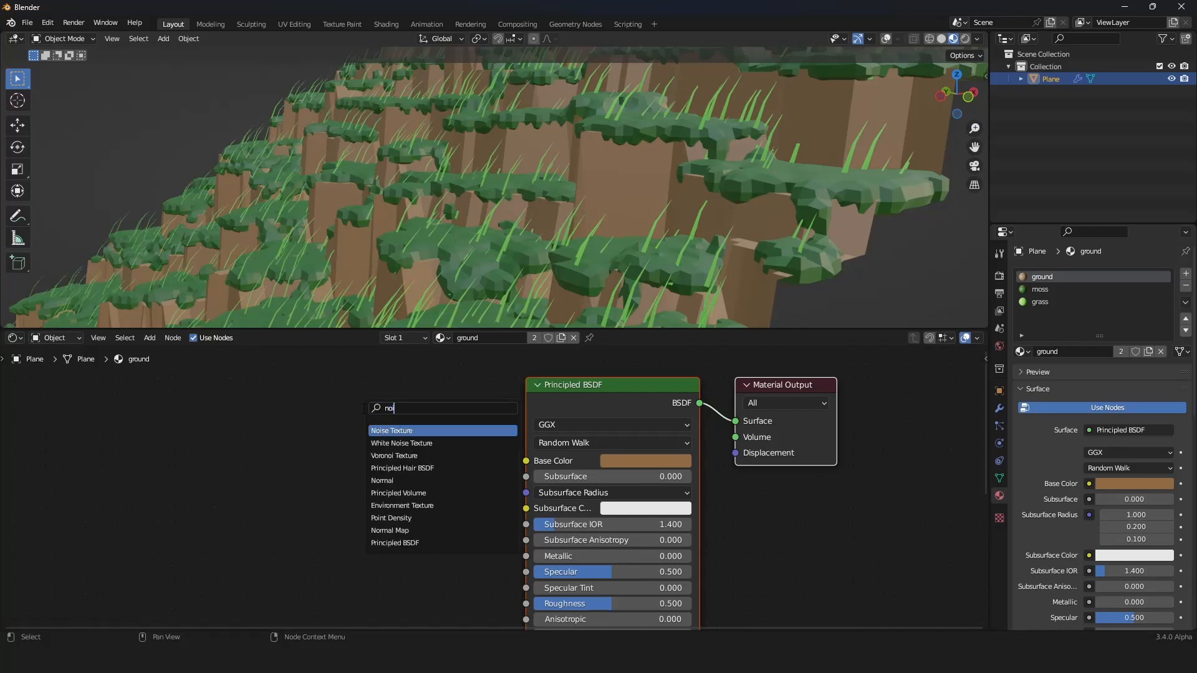
left_click(404, 431)
left_click(383, 429)
Add a ColorRamp node between the Noise Texture and the Principled BSDF
key("shift+a")
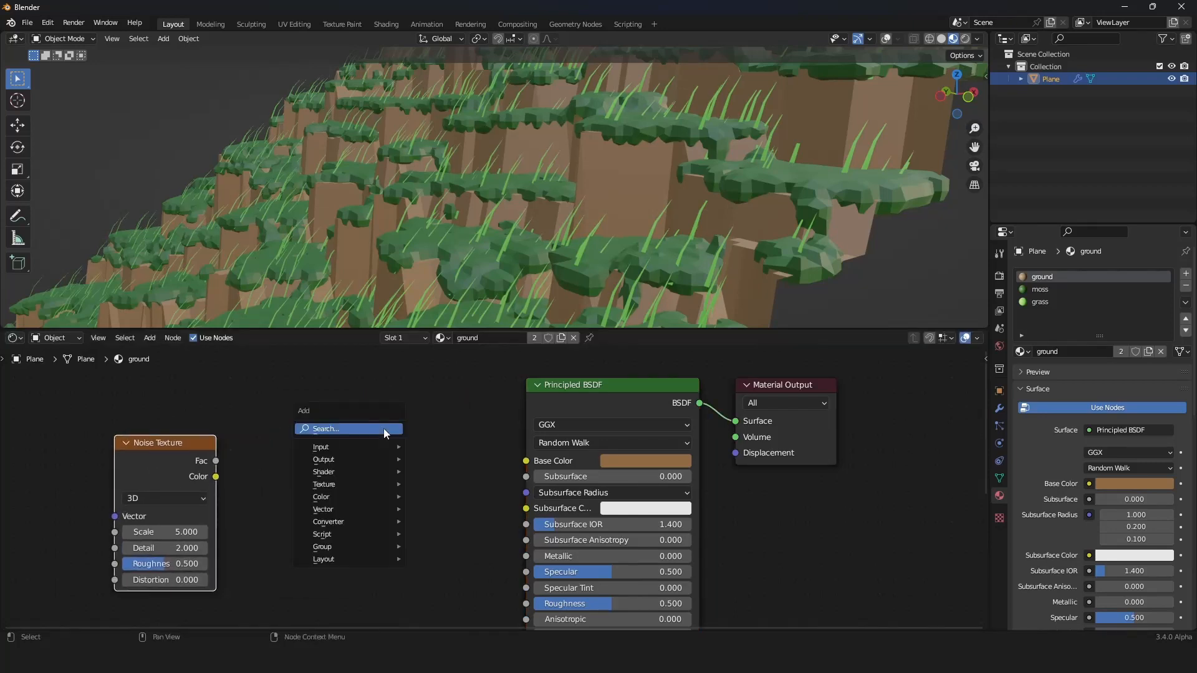
left_click(384, 429)
type("colo")
key("Return")
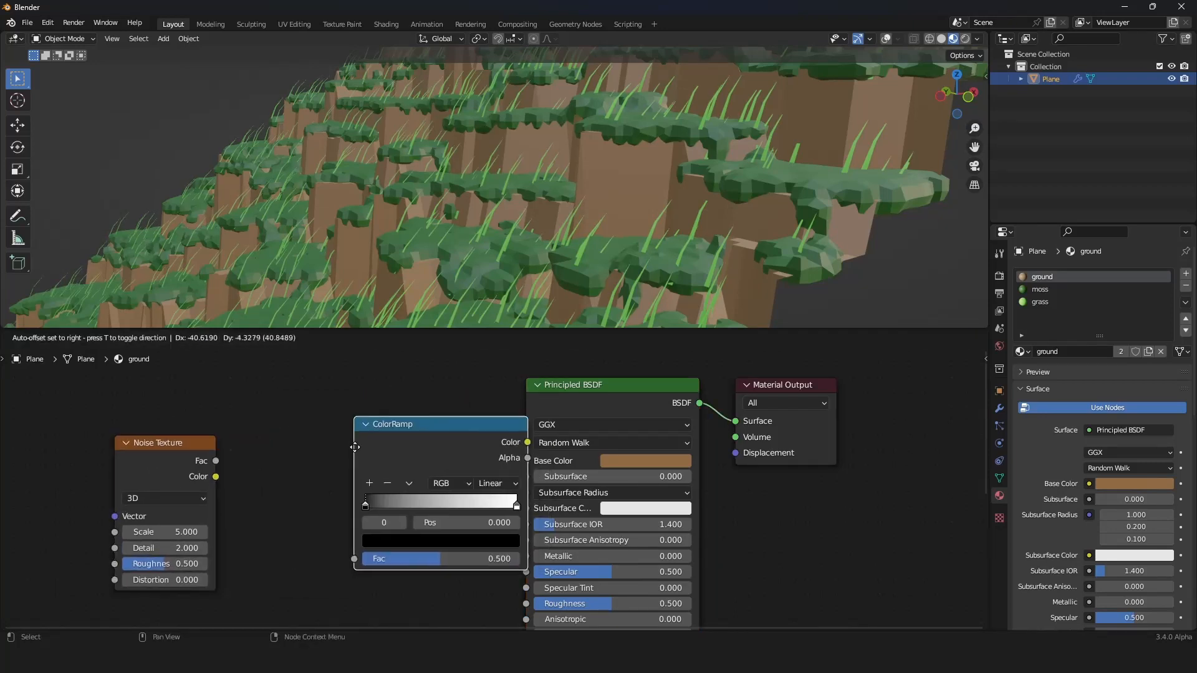
left_click(285, 439)
Connect the noise Fac through the ColorRamp to the Principled BSDF's Base Color and brighten the ramp's first color stop
left_click_drag(215, 461, 274, 548)
left_click_drag(531, 457, 530, 458)
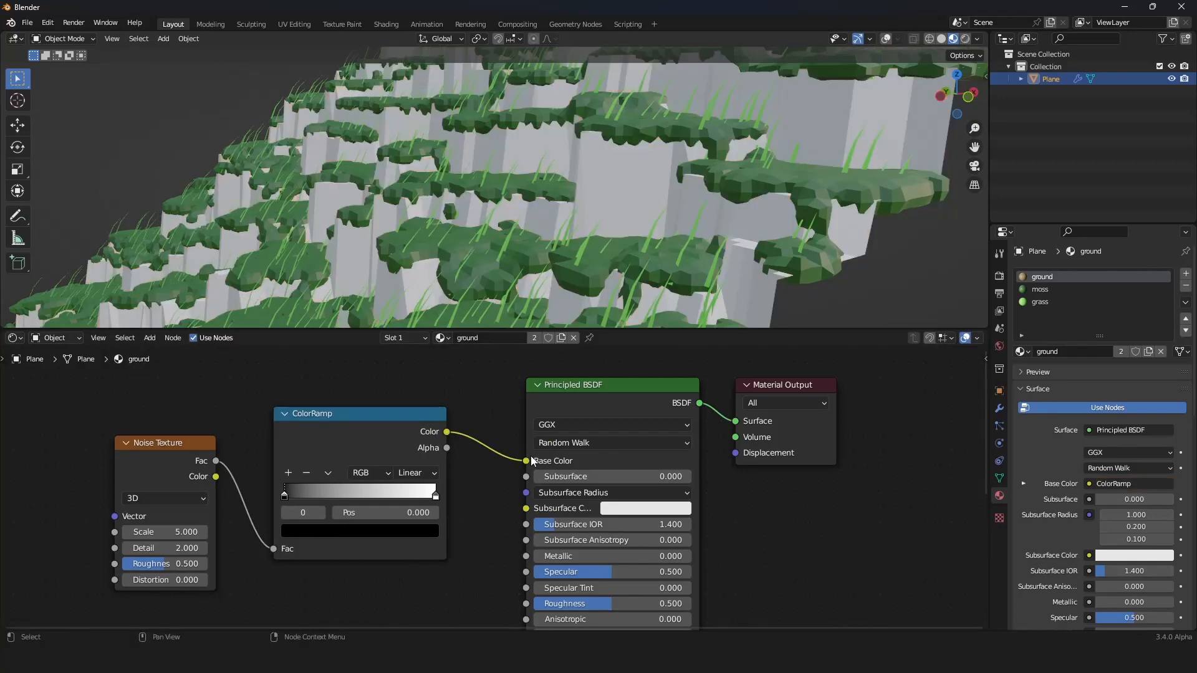
left_click(360, 530)
left_click_drag(406, 424, 406, 393)
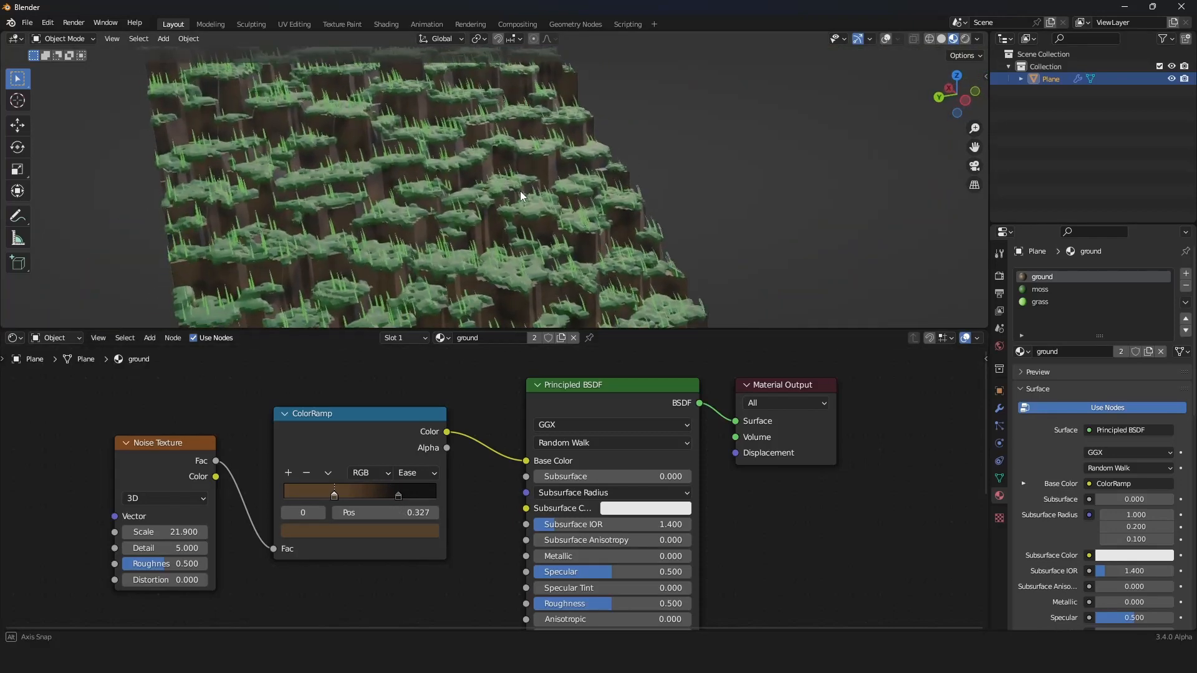
Examine the textured ground material across the whole terrain and up close
middle_click_drag(520, 190, 676, 188)
scroll(454, 211, "down", 8)
scroll(464, 226, "up", 8)
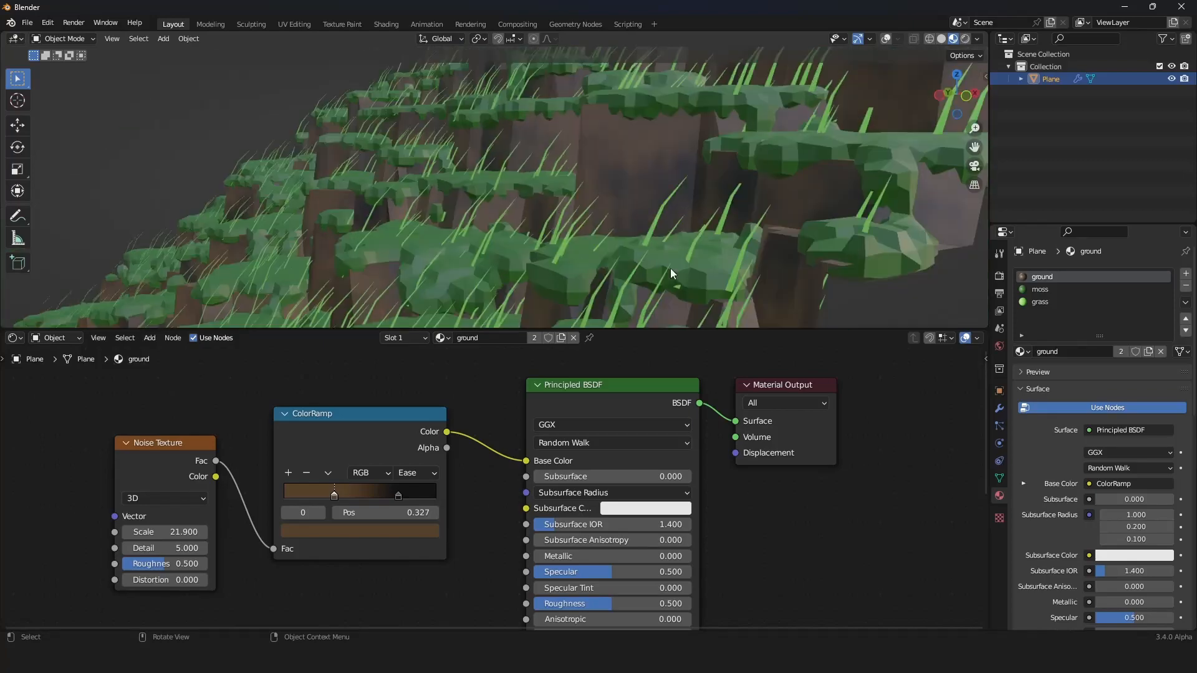
middle_click_drag(671, 273, 671, 236)
scroll(722, 235, "up", 3)
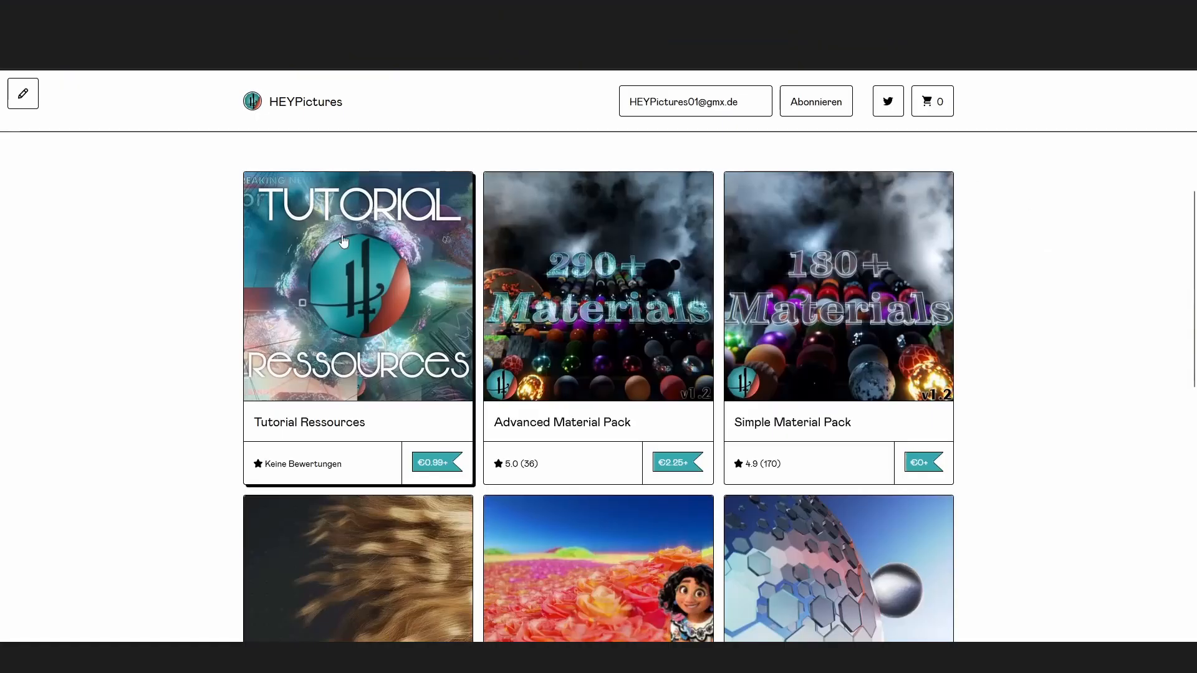
On the HEYPictures Gumroad page, open the Tutorial Ressources product and select the 2 Terraces Generator version
left_click(352, 280)
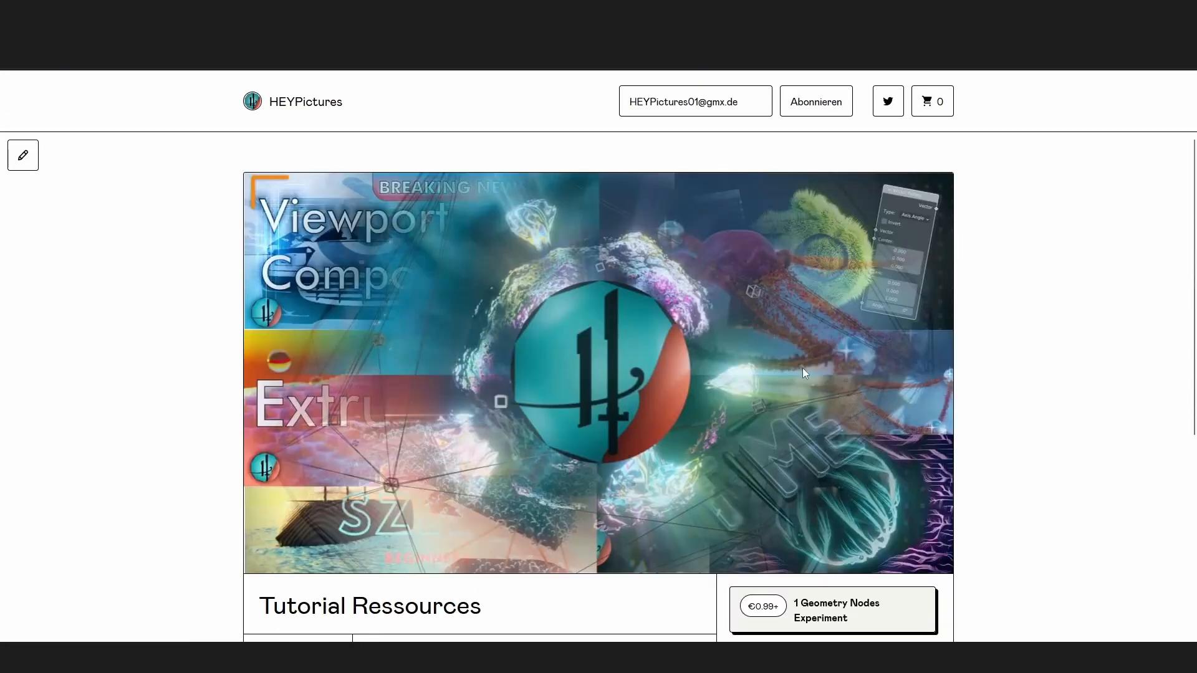
scroll(803, 368, "down", 4)
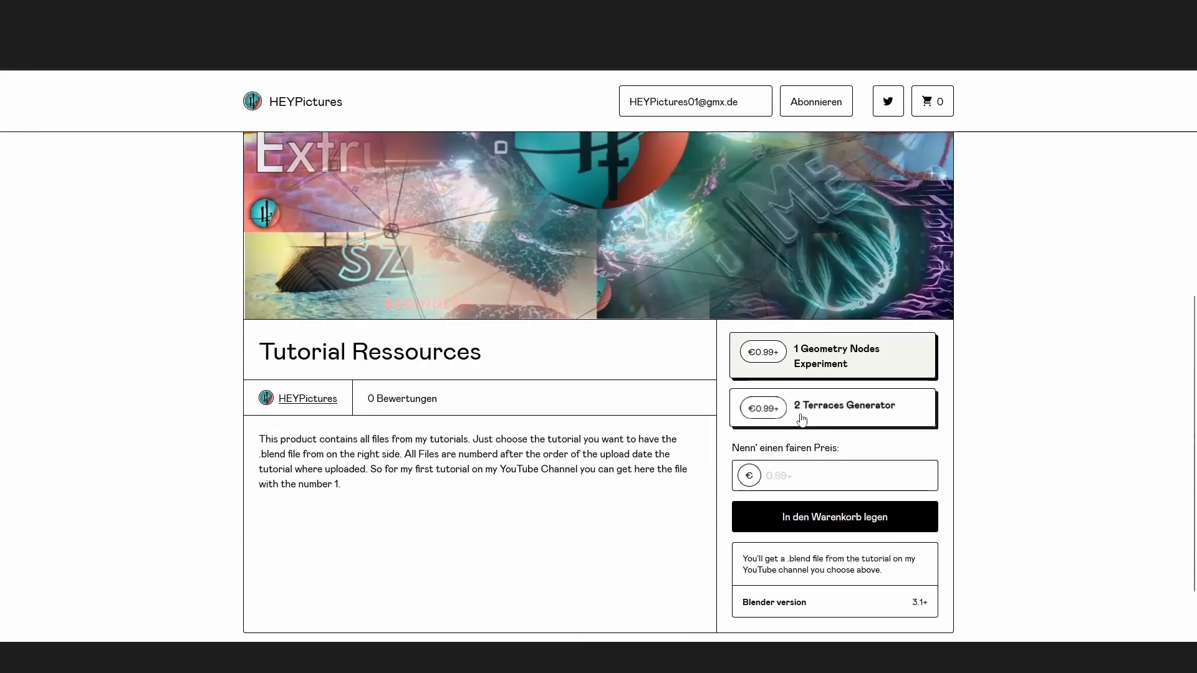
left_click(823, 424)
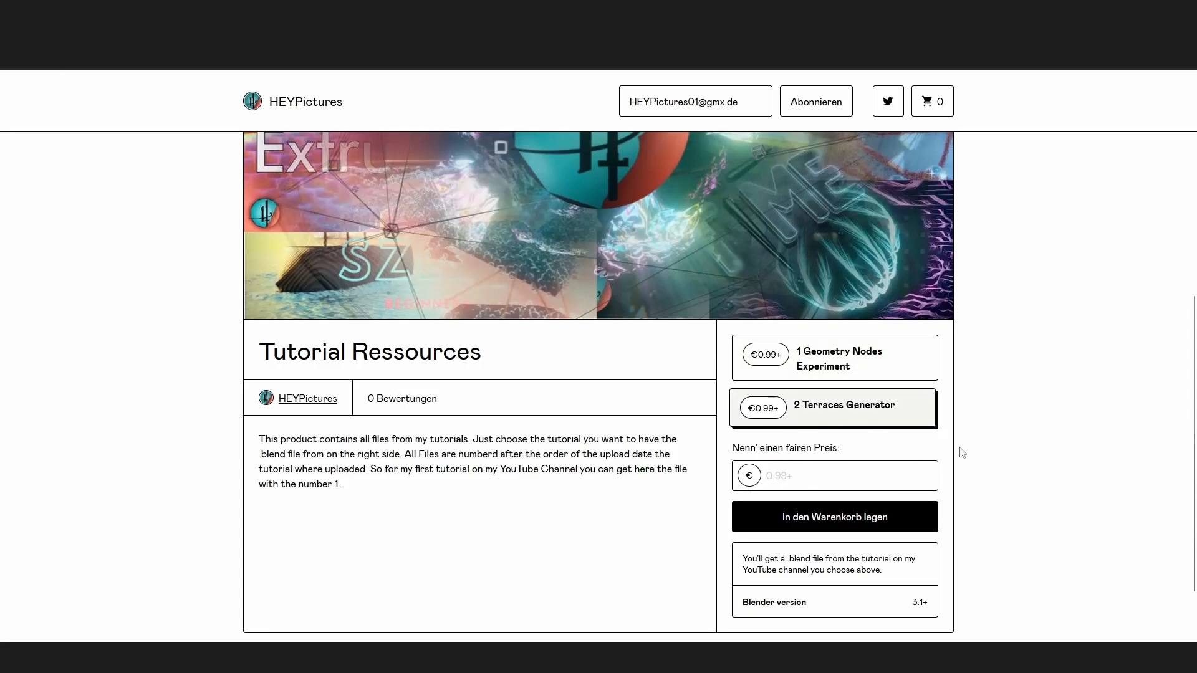
scroll(552, 419, "up", 4)
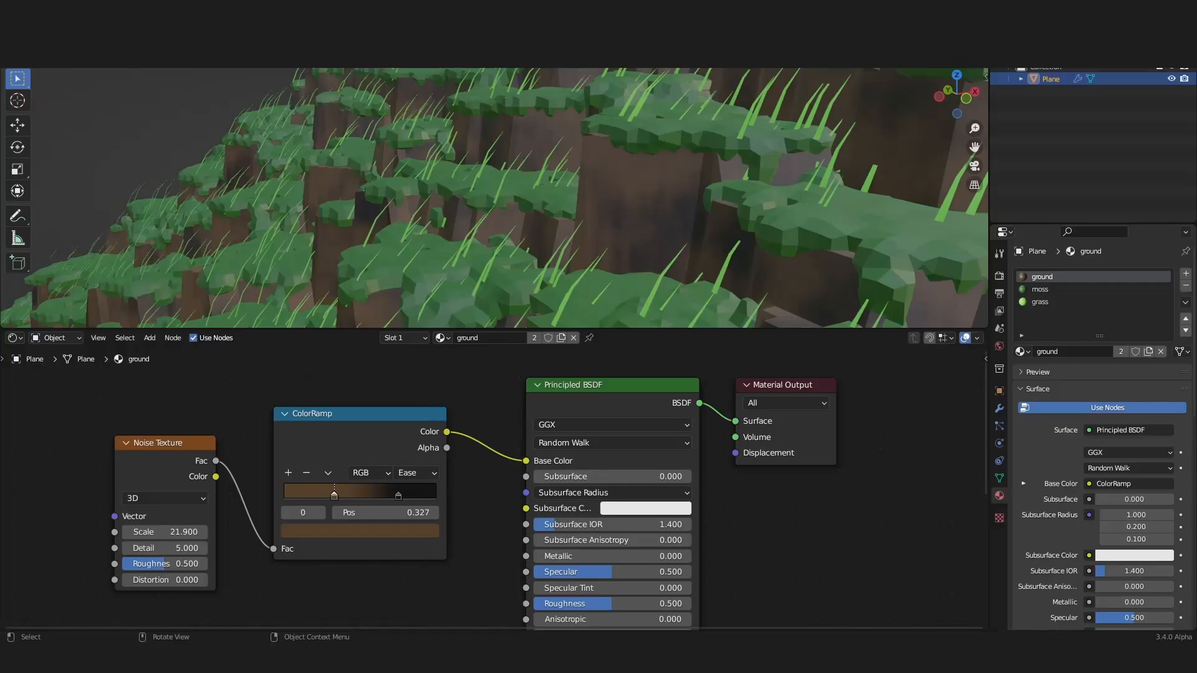
middle_click_drag(493, 267, 549, 252)
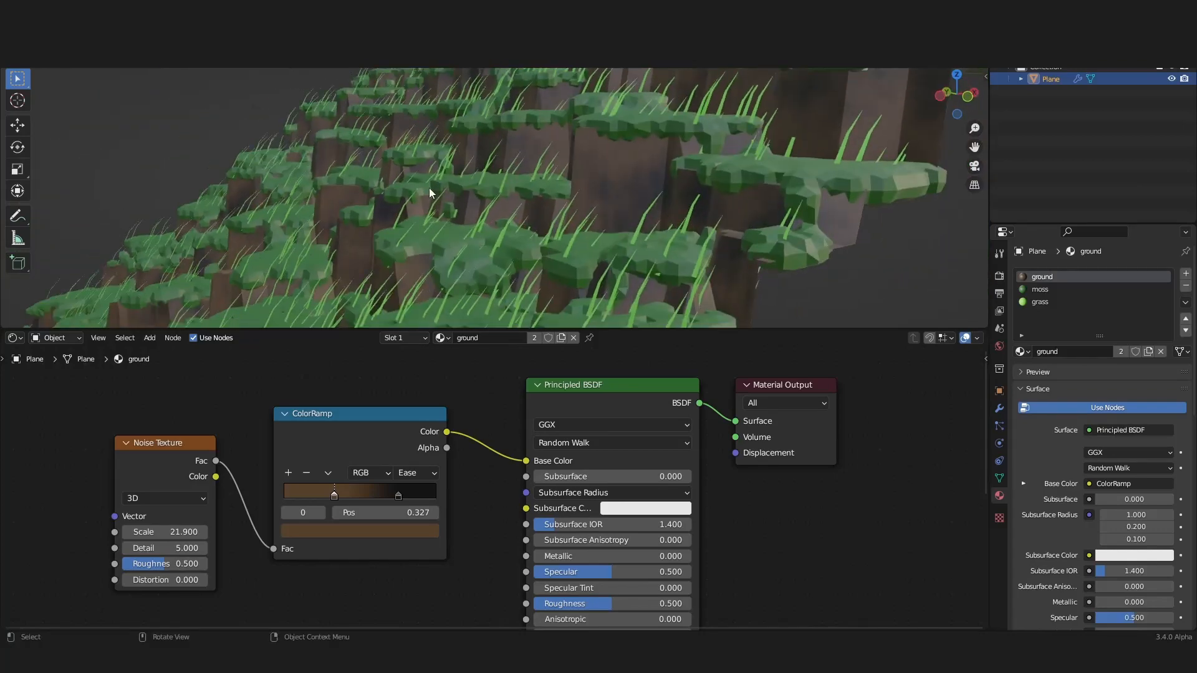
middle_click_drag(604, 210, 598, 262)
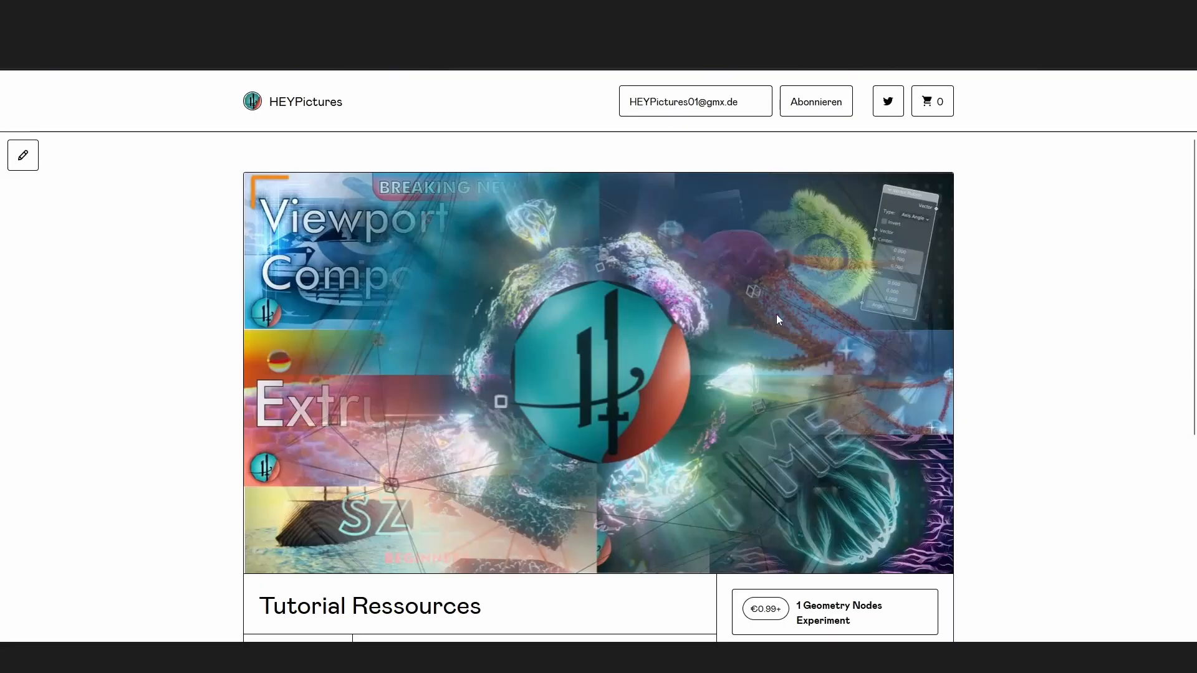
scroll(776, 314, "down", 5)
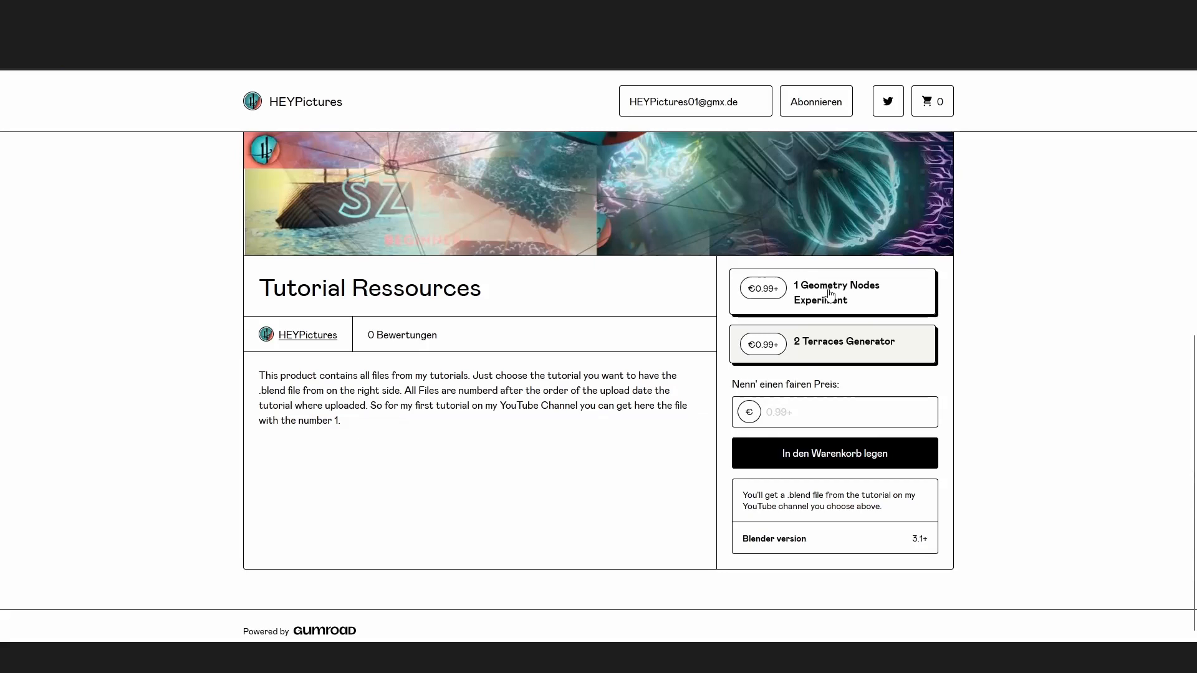
scroll(606, 347, "up", 5)
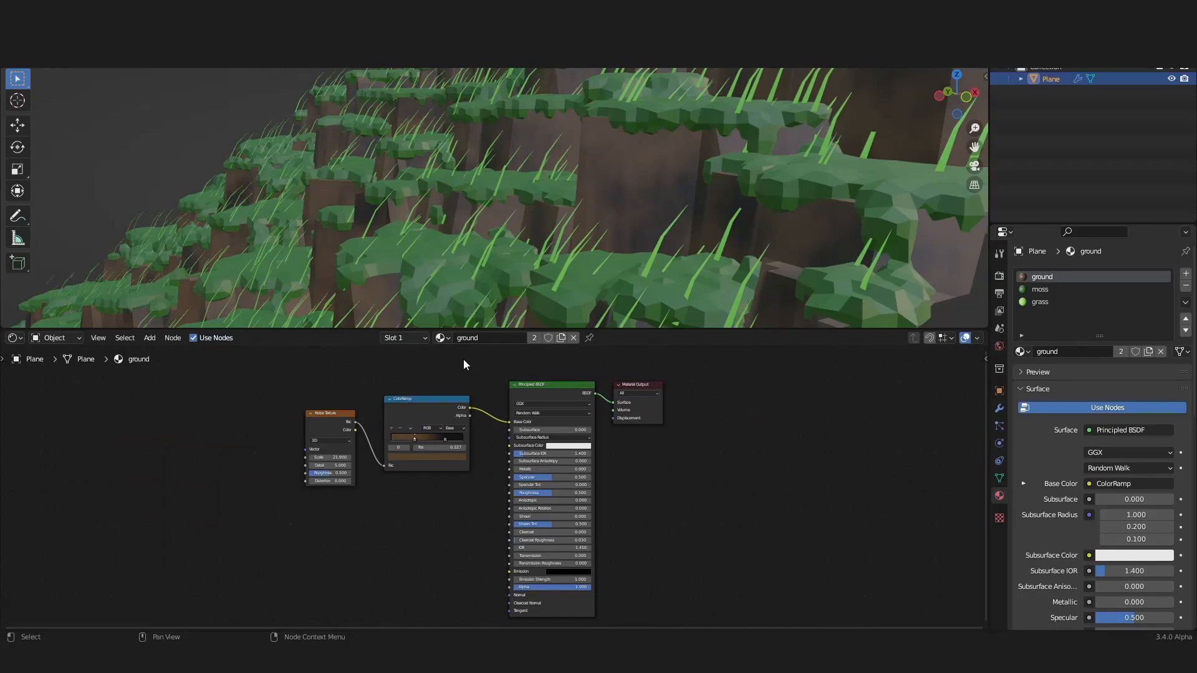
scroll(463, 365, "up", 2)
middle_click_drag(505, 398, 489, 368)
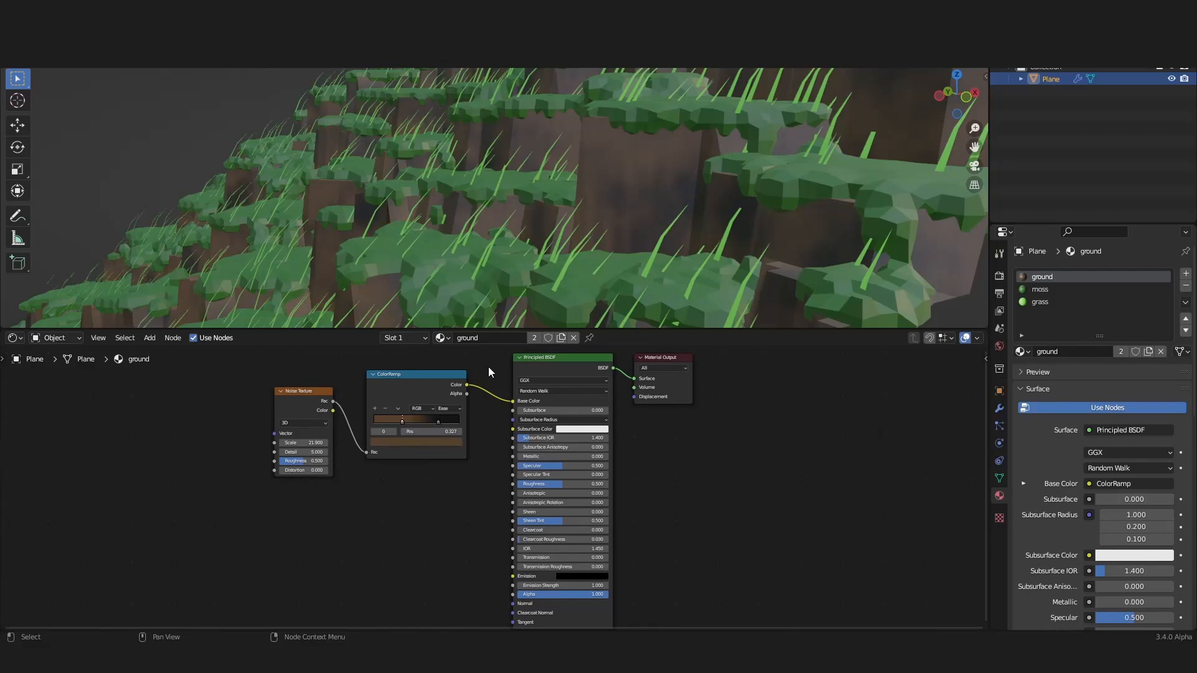